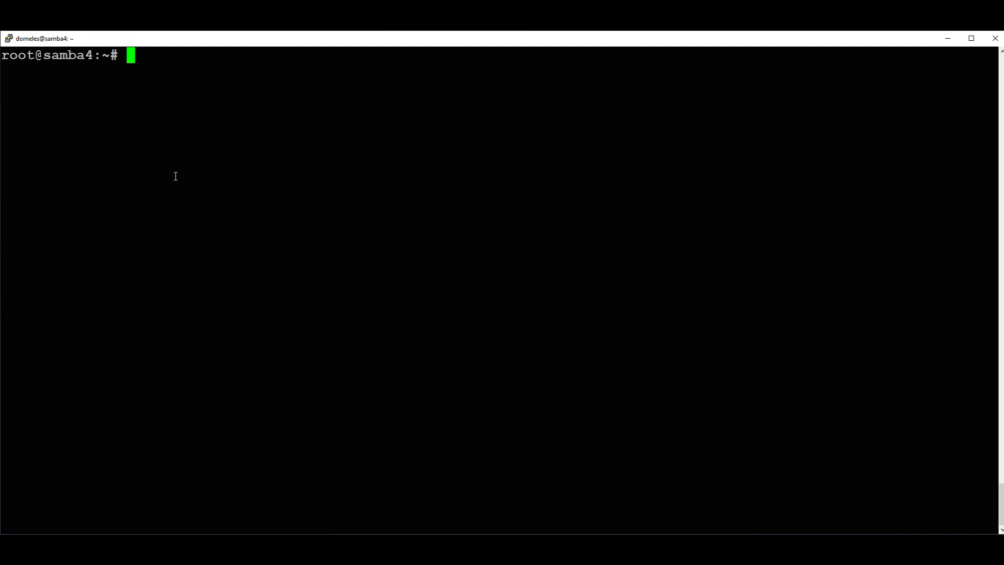
Run apt update to refresh package lists (48 upgradable), then clear the terminal.
text(apt update)
key(Return)
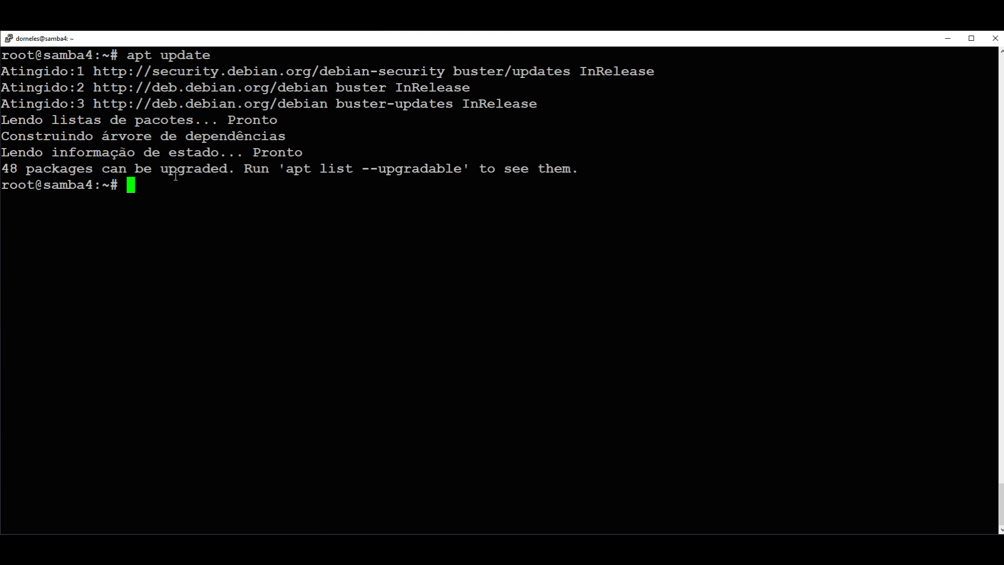
key(ctrl+l)
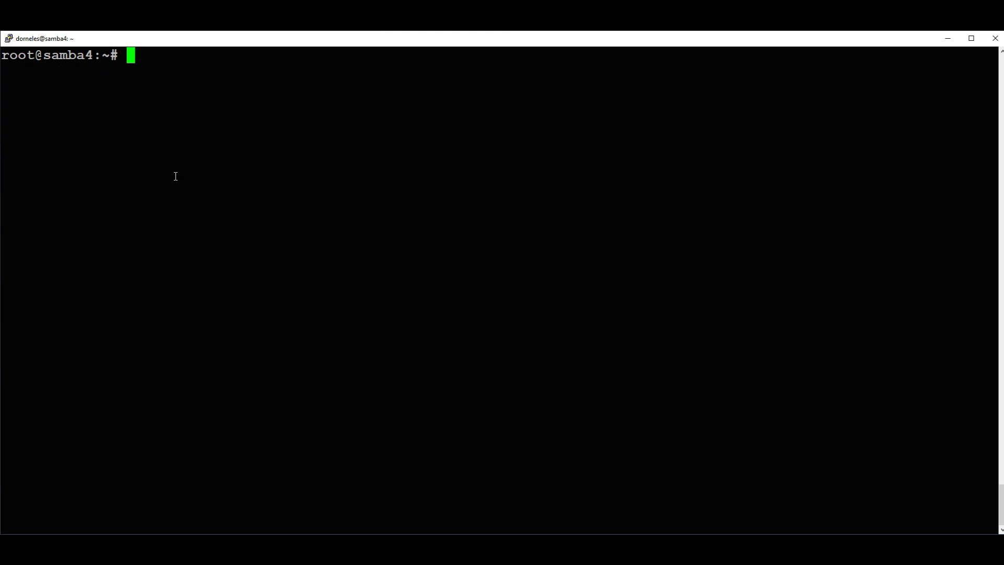
Install apache2, libapache2-mod-php and javascript-common with apt, accepting the additional packages.
text(apt install)
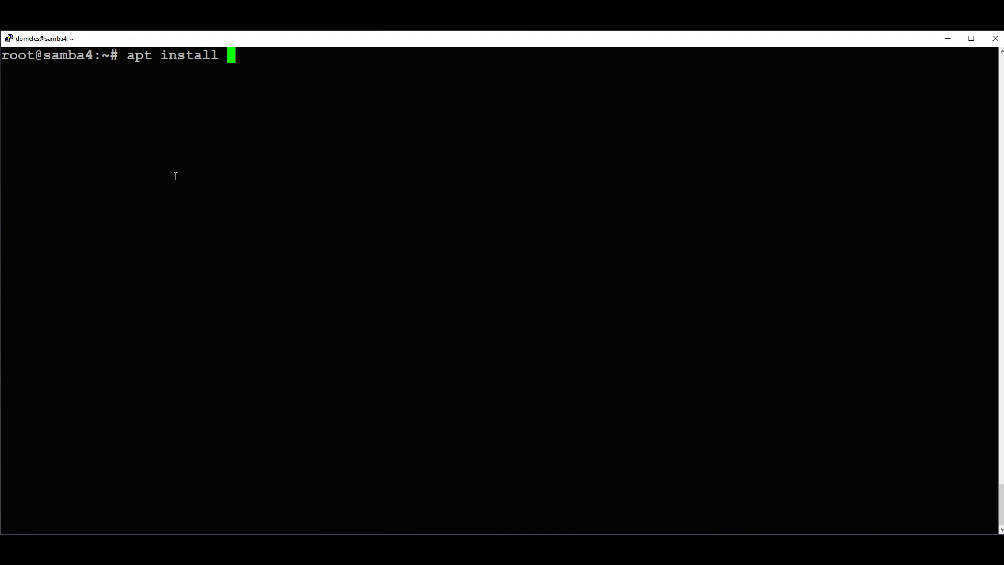
text(apache2)
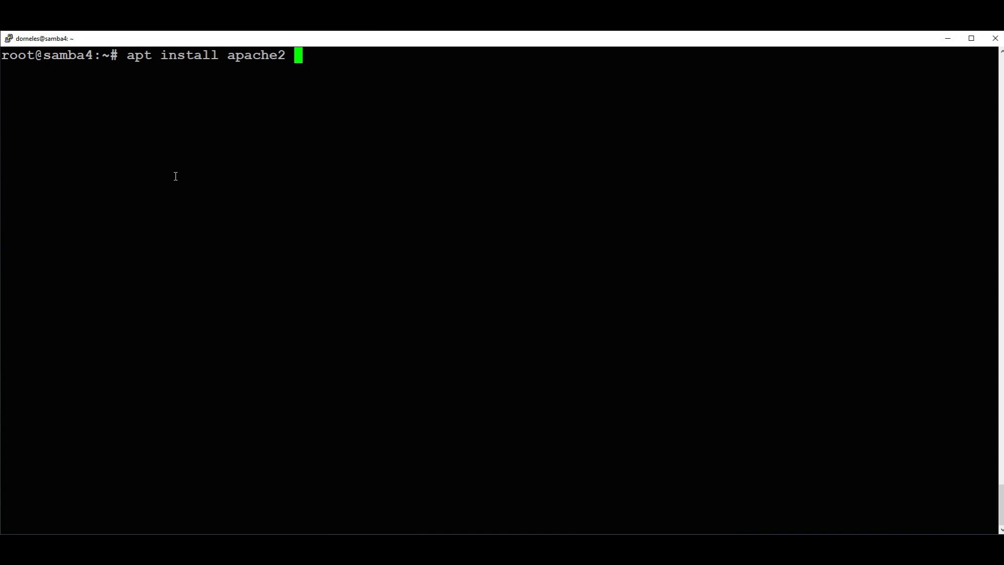
text(libapache2-mo)
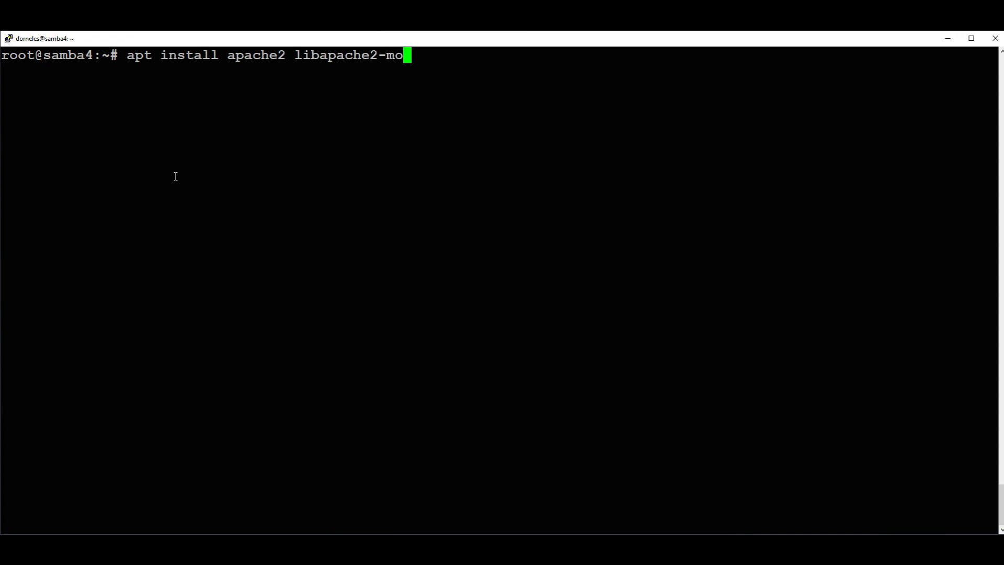
text(d-php)
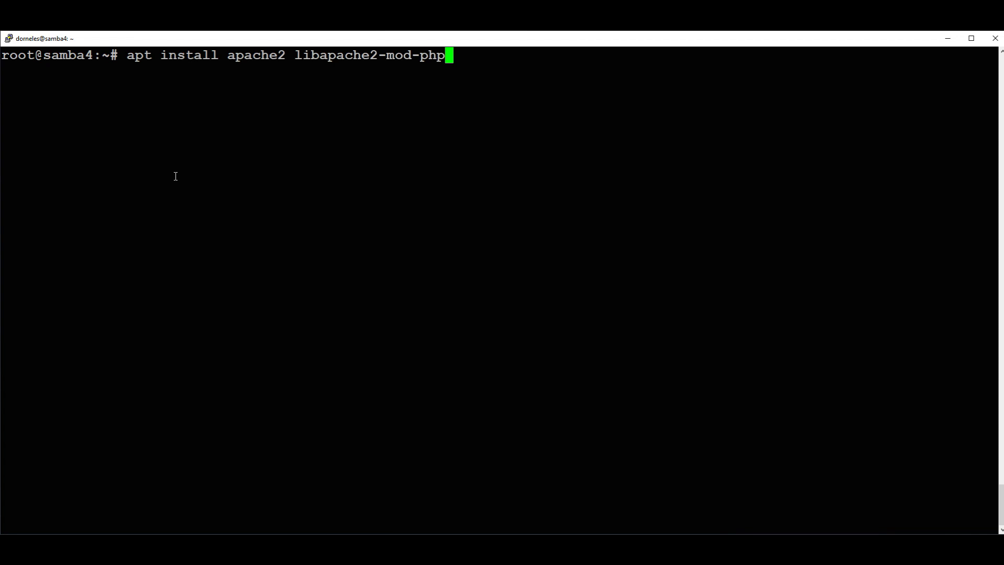
text(javascript)
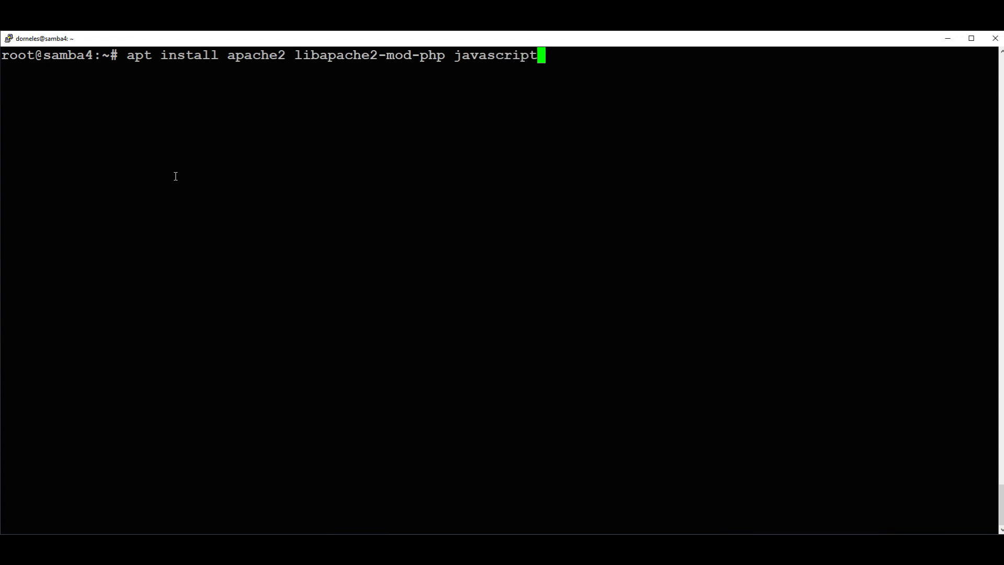
text(-common)
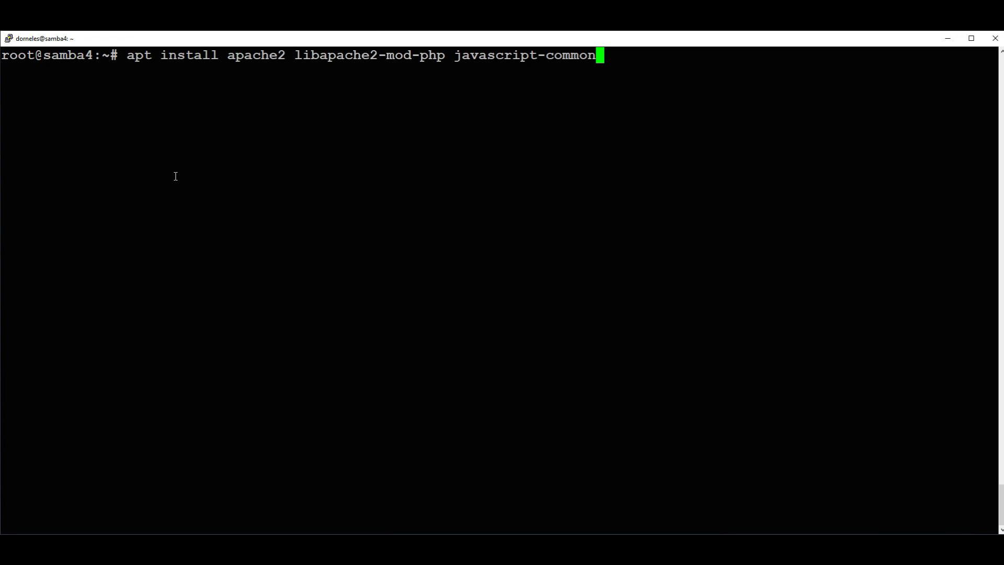
key(Return)
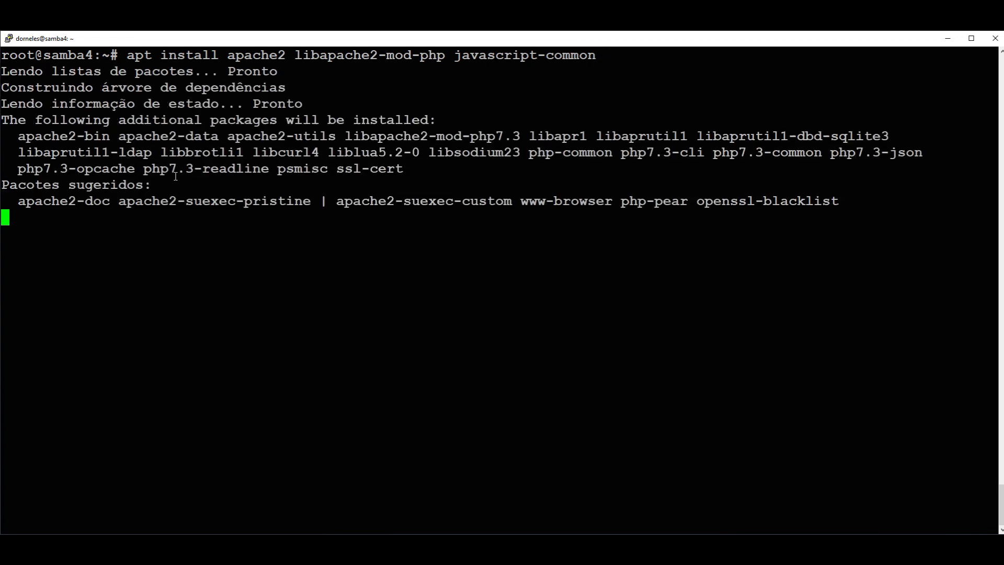
key(Return)
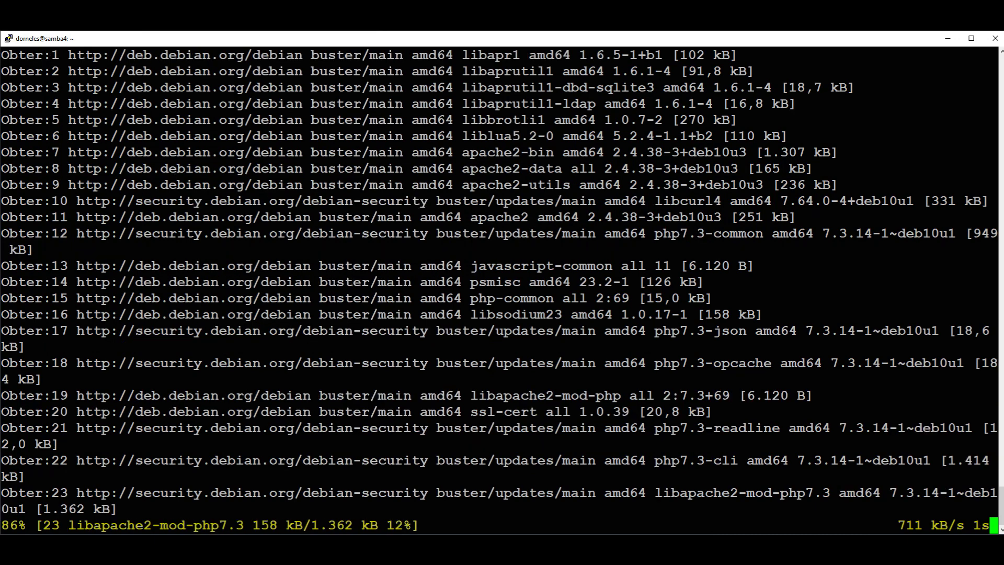
Maximize Chrome and copy the LDAP Account Manager 7.1 'Debian package' download link.
drag(0, 115, 579, 98)
double_click(579, 98)
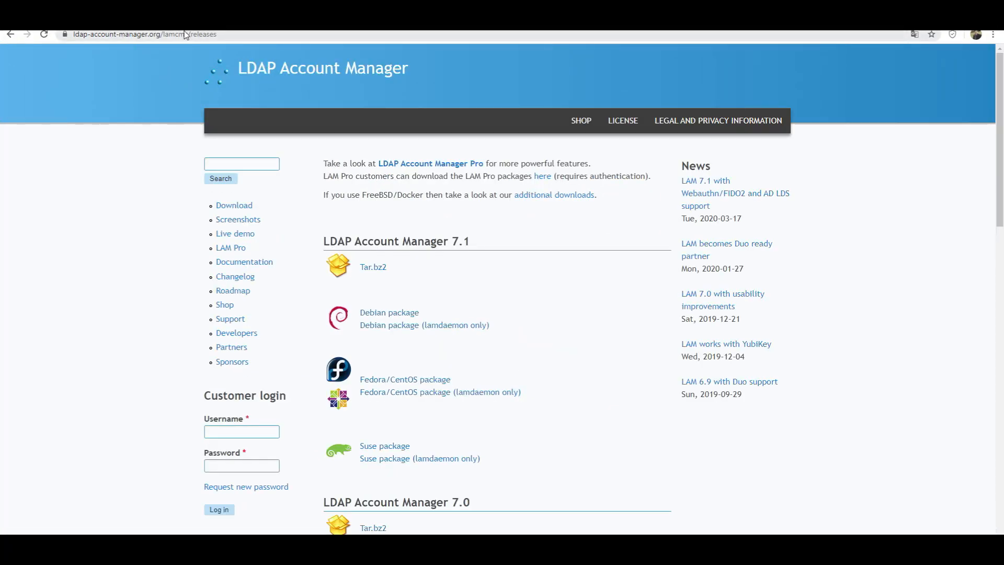
drag(160, 35, 70, 35)
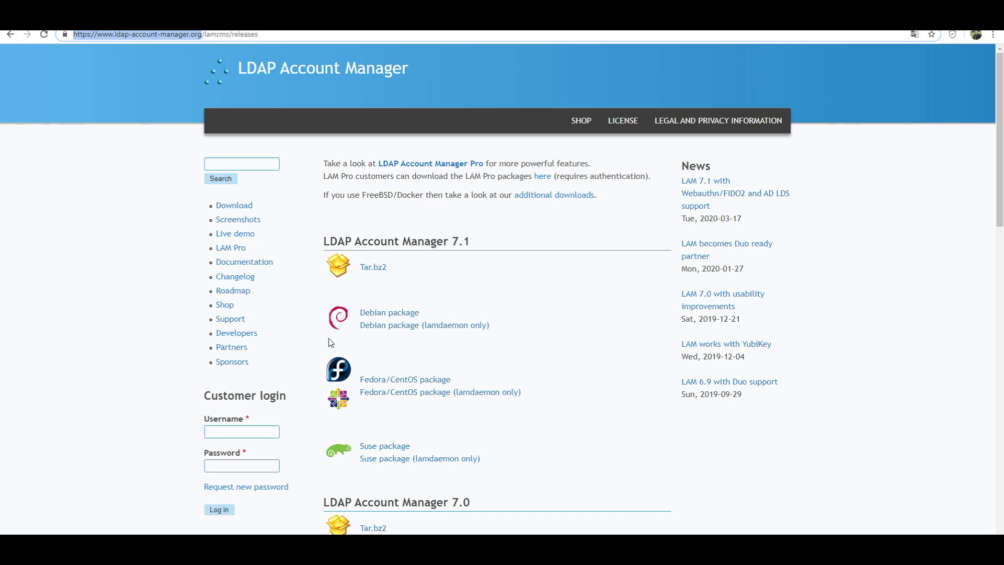
scroll(362, 317, down, 1)
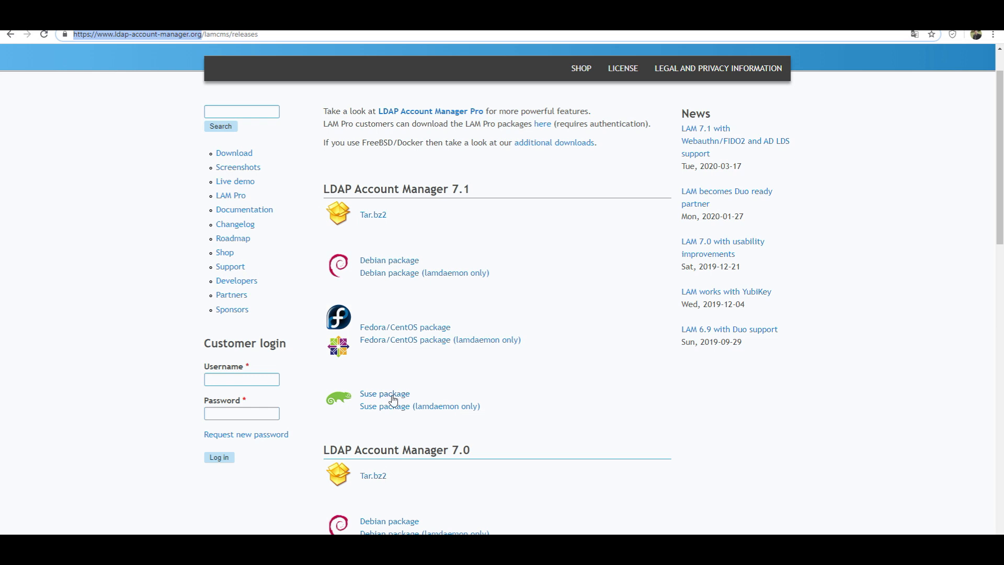
right_click(396, 262)
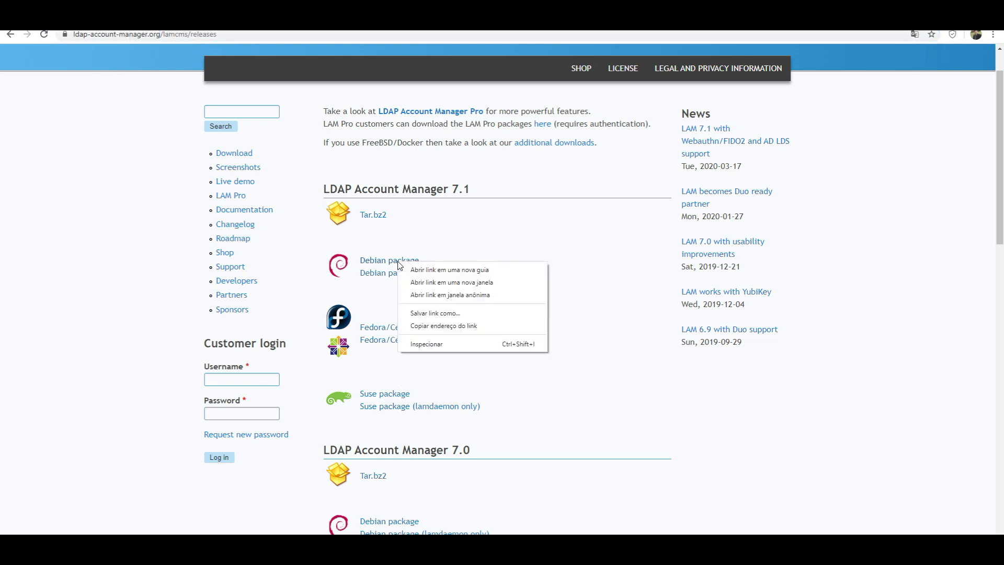
click(425, 325)
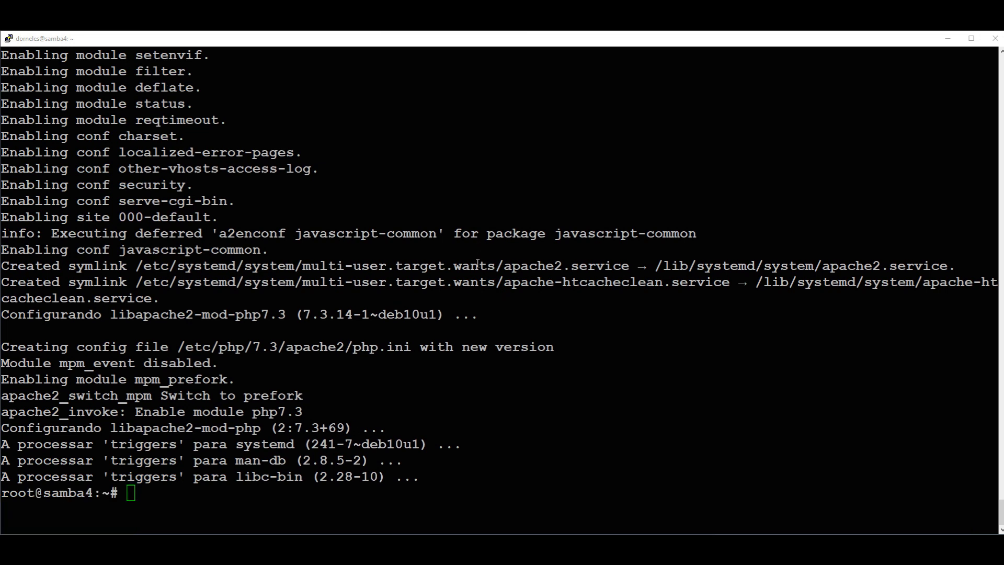
Download ldap-account-manager_7.1-1_all.deb with wget, using the pasted link without '?download'.
click(651, 283)
key(ctrl+l)
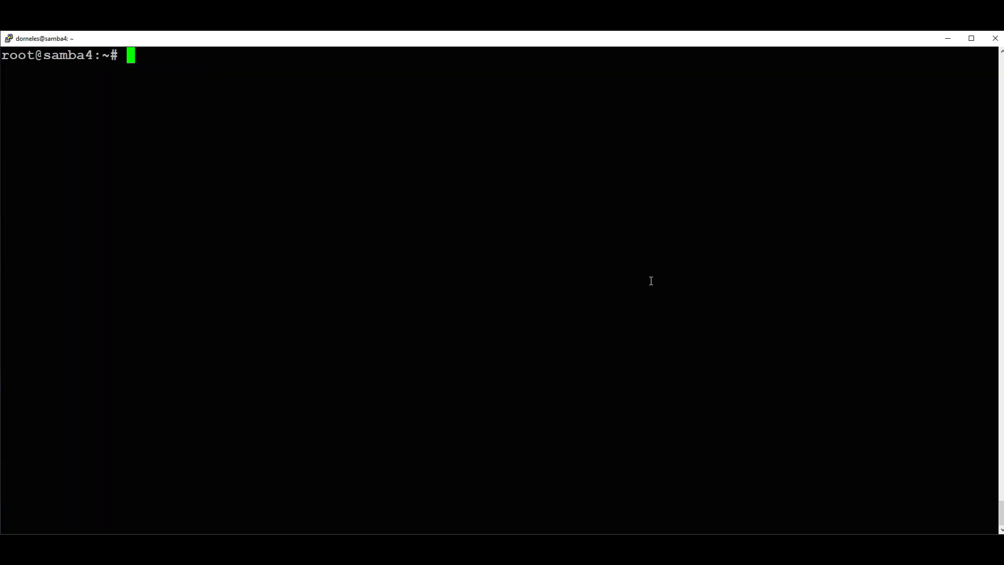
text(wg)
key(BackSpace)
text(get)
right_click(421, 142)
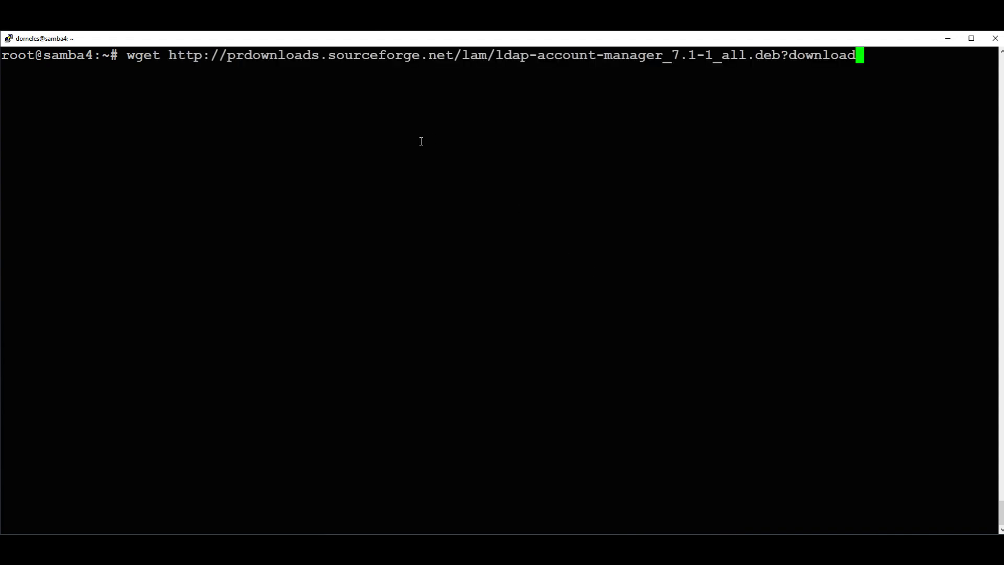
key(BackSpace)
key(BackSpace)
key(BackSpace)
key(BackSpace)
key(BackSpace)
key(BackSpace)
key(BackSpace)
key(BackSpace)
key(BackSpace)
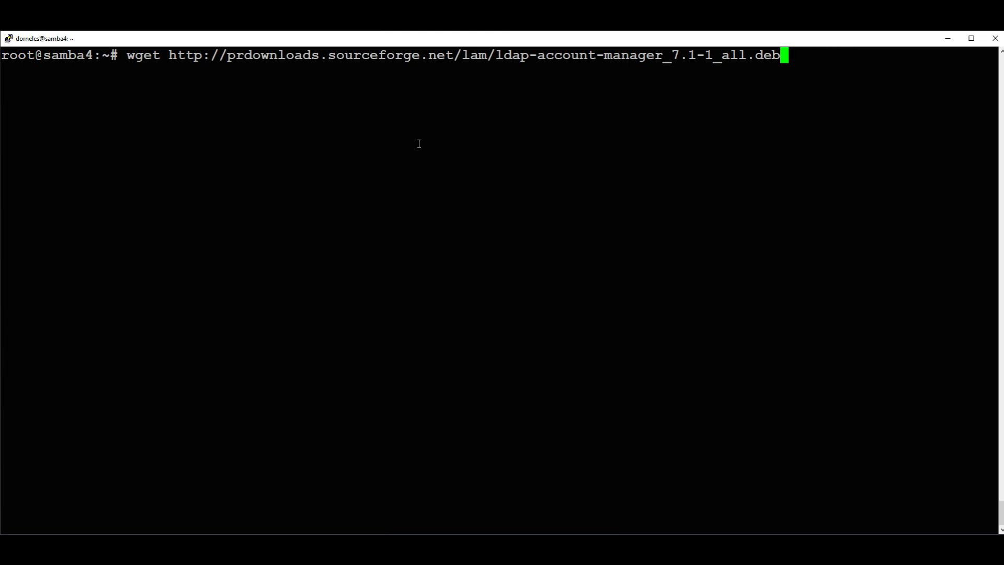
key(Return)
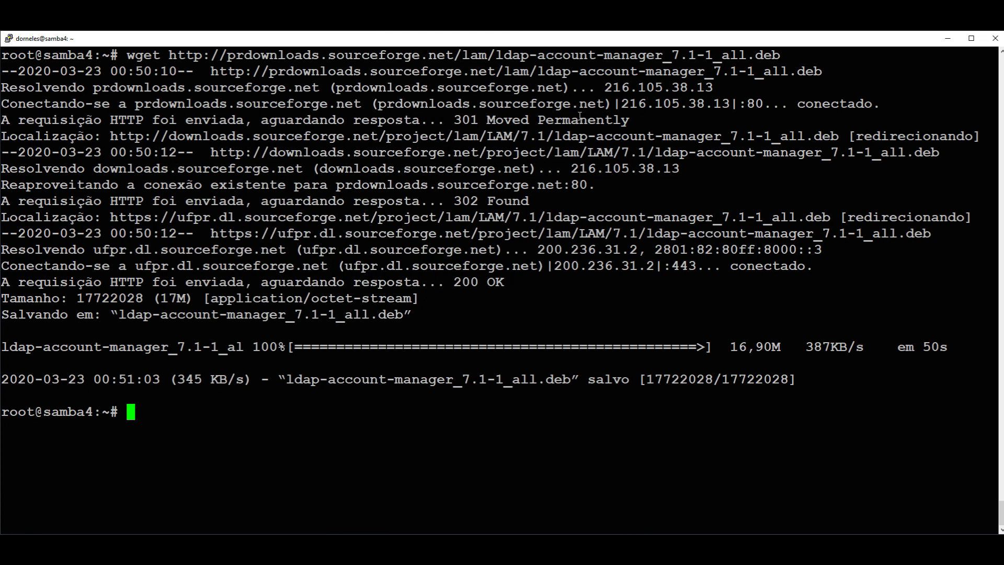
List the home folder with ls to locate the downloaded .deb file.
key(ctrl+l)
text(ls)
key(Return)
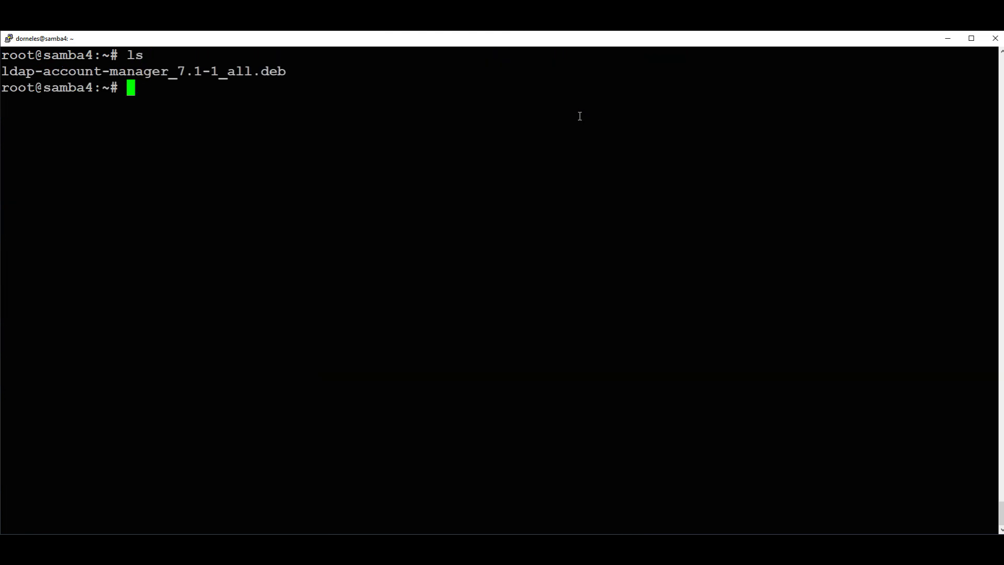
drag(283, 72, 1, 71)
click(167, 92)
Install ldap-account-manager_7.1-1_all.deb with dpkg -i, which halts on missing php and fonts-dejavu.
text(dpkg -i )
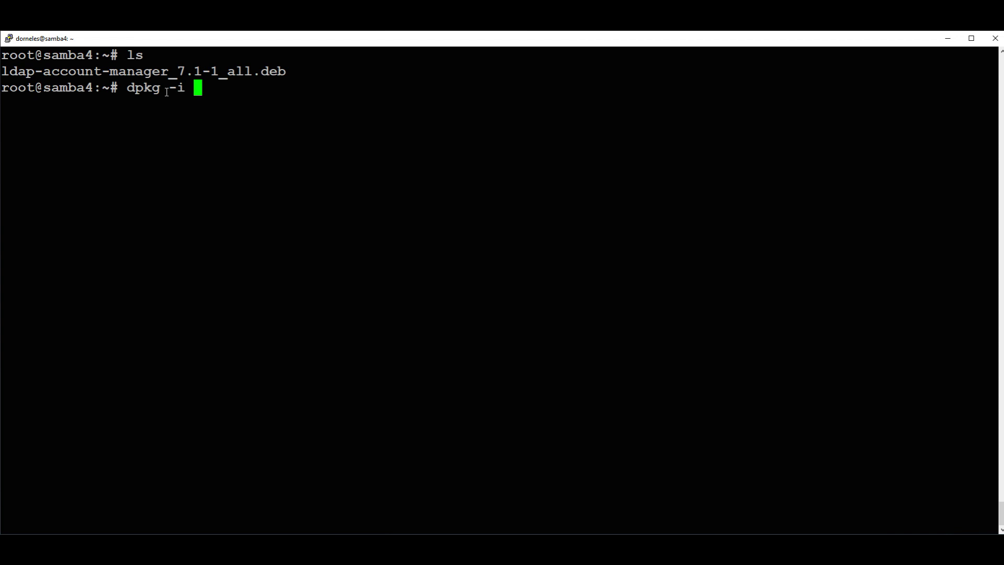
text(lda)
key(Tab)
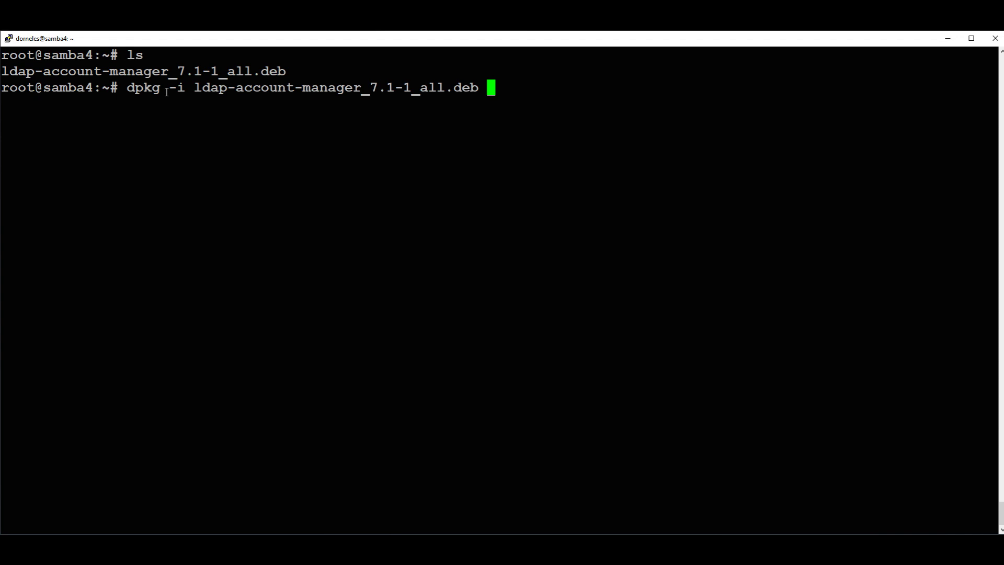
key(Return)
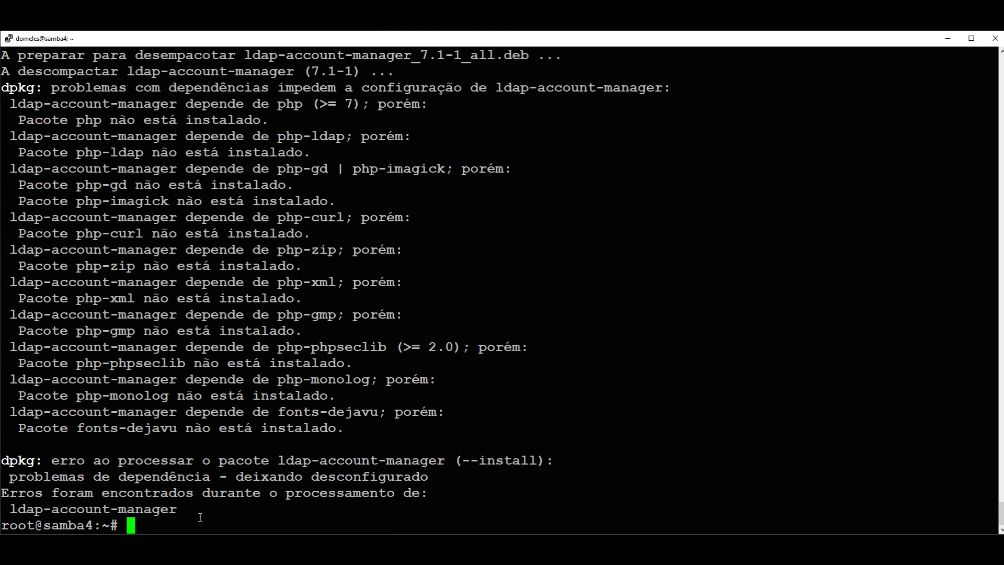
Run apt -f install to add the missing PHP and font packages, then recall the dpkg command.
key(ctrl+l)
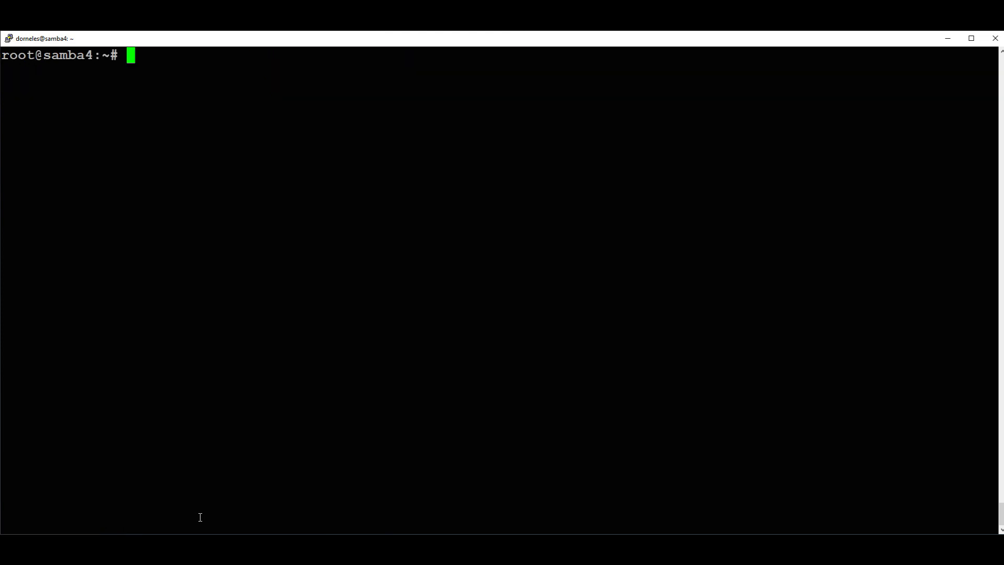
text(apt -f install)
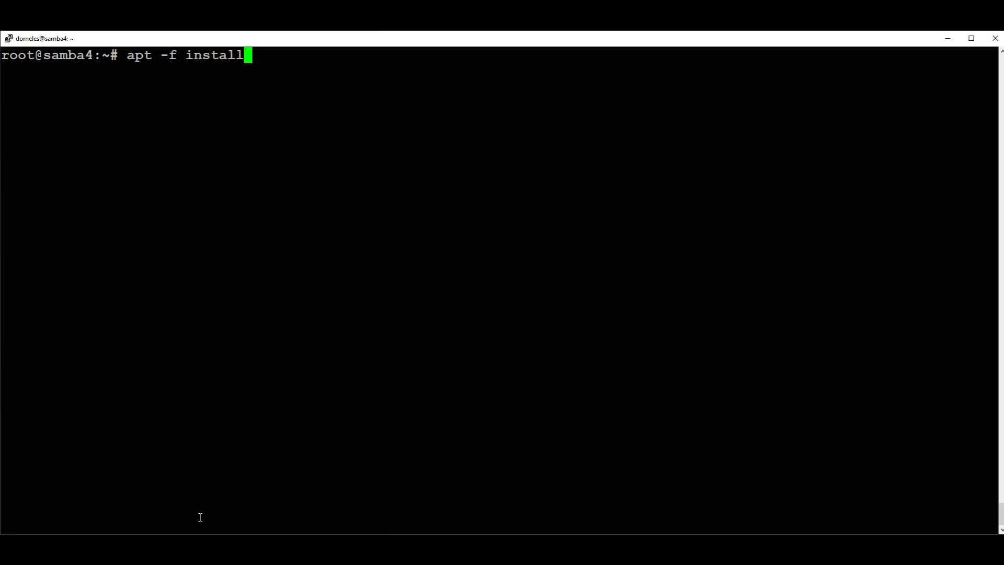
key(Return)
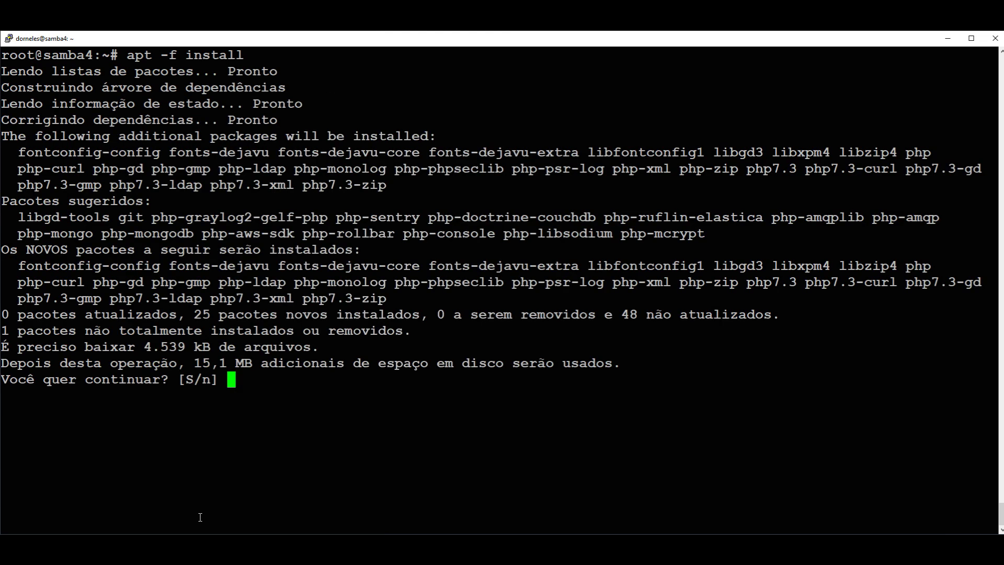
key(Return)
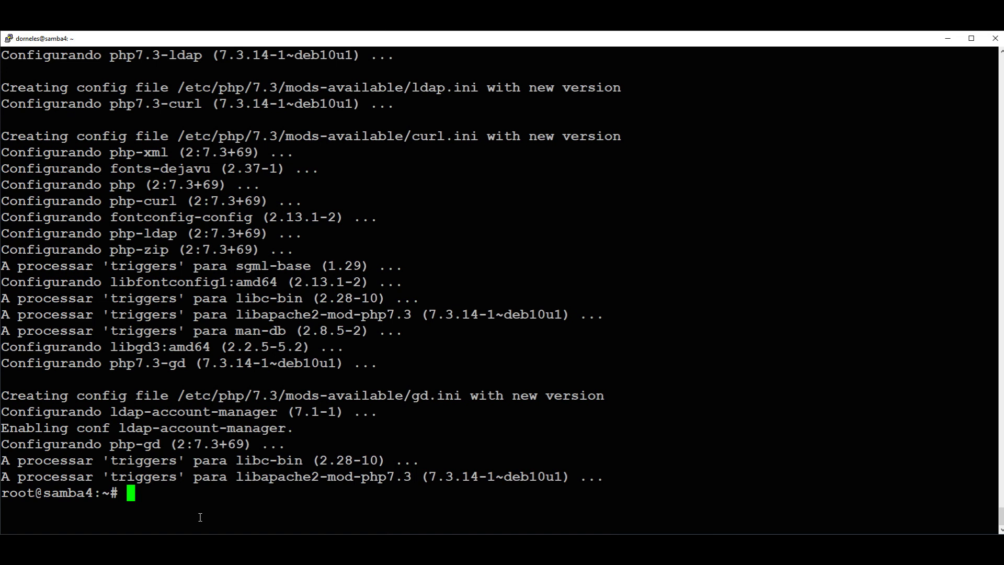
key(ctrl+l)
key(Up)
key(Up)
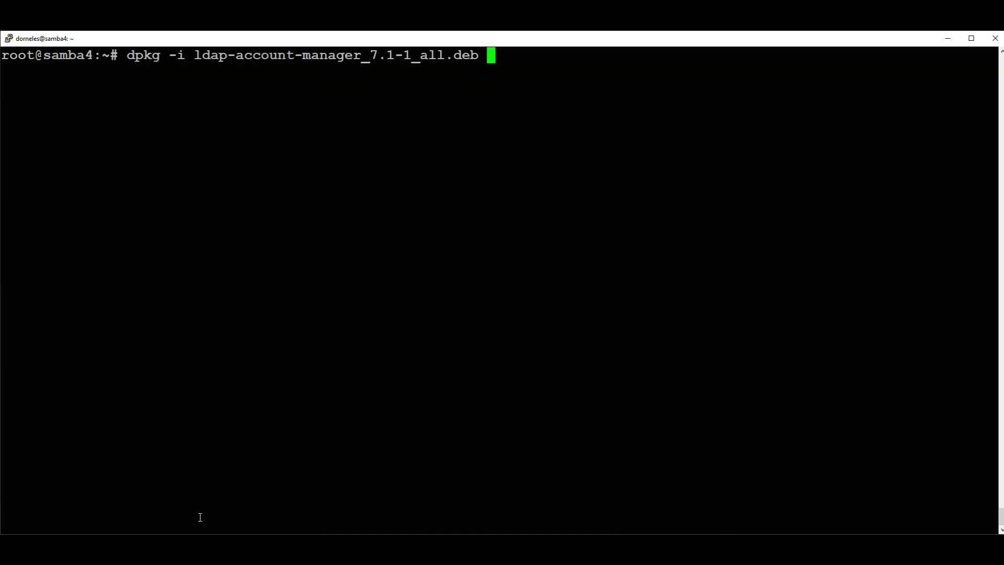
Rerun dpkg -i ldap-account-manager_7.1-1_all.deb so version 7.1-1 configures without errors.
key(Return)
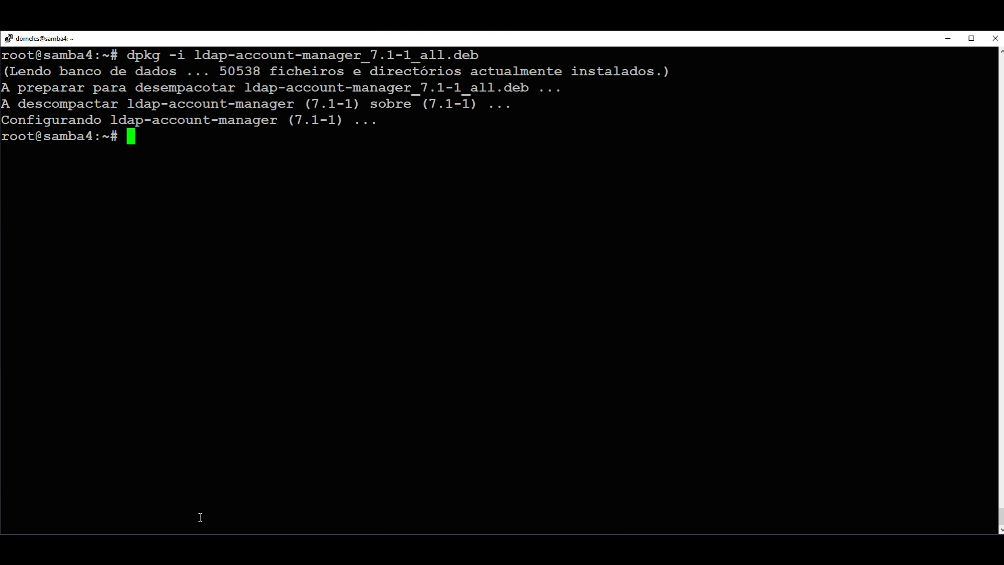
key(Return)
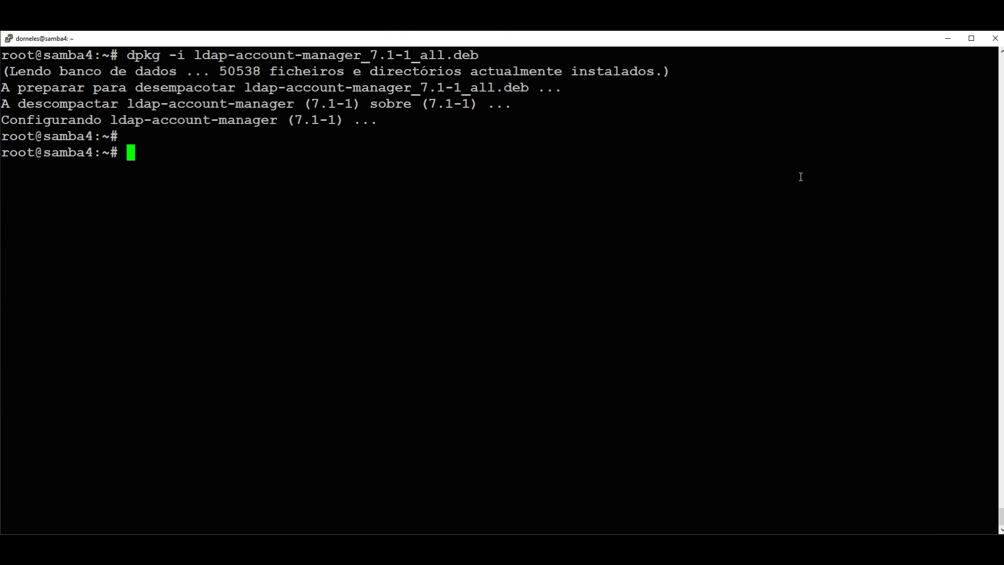
Unlock the Debian desktop session with the account password.
click(941, 42)
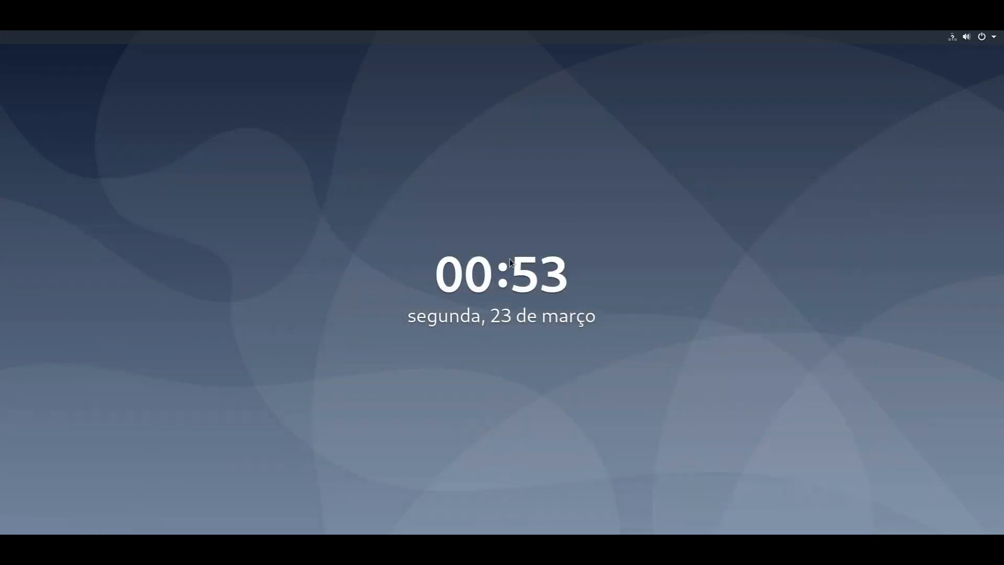
click(496, 363)
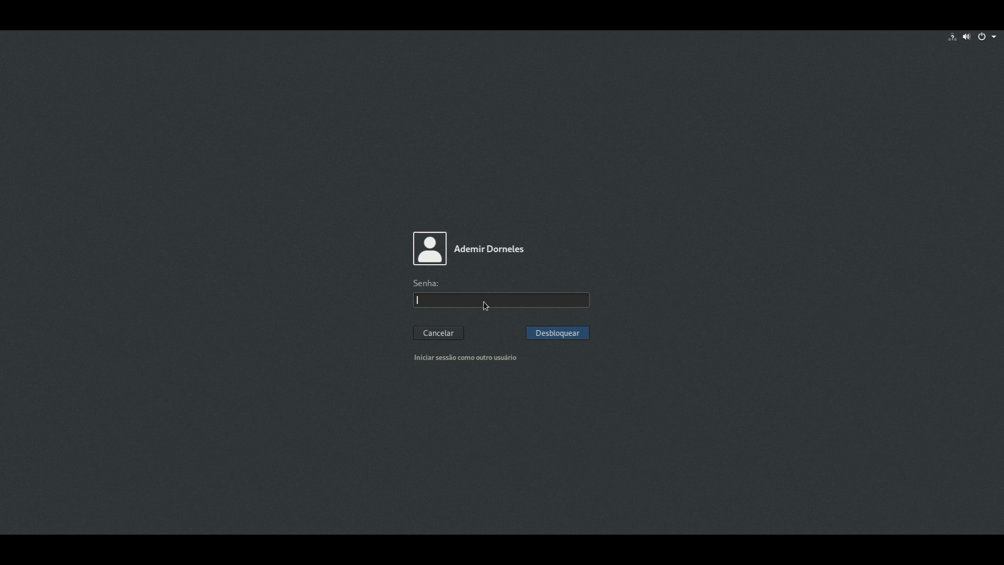
text(******)
key(Return)
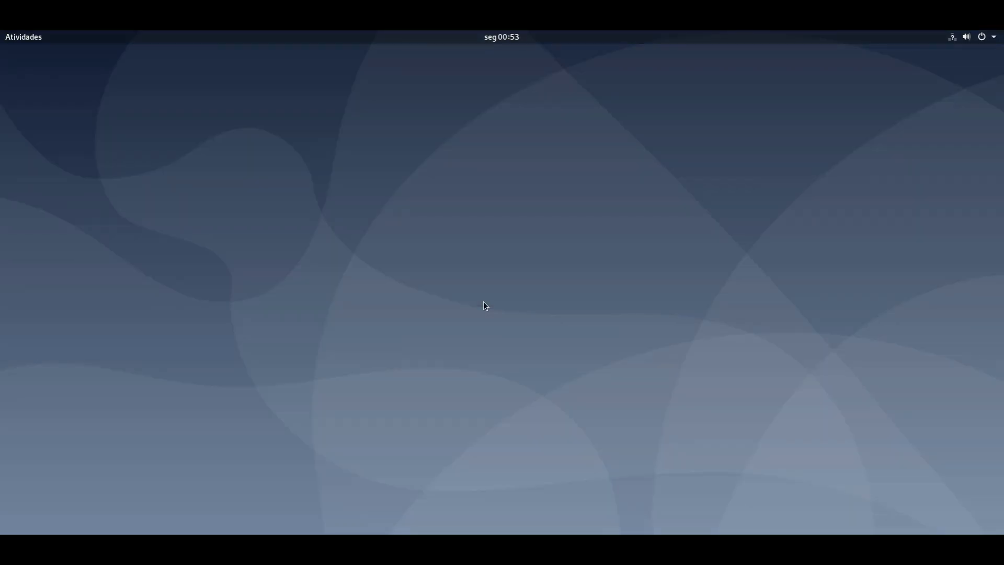
Bring Firefox forward and load the LAM login page at 172.16.1.5/lam.
click(30, 37)
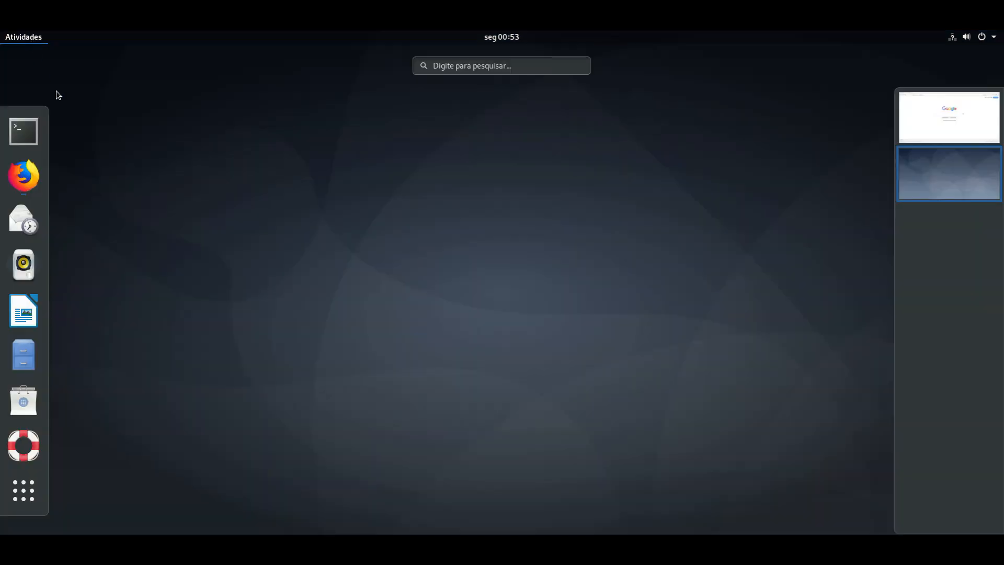
click(940, 127)
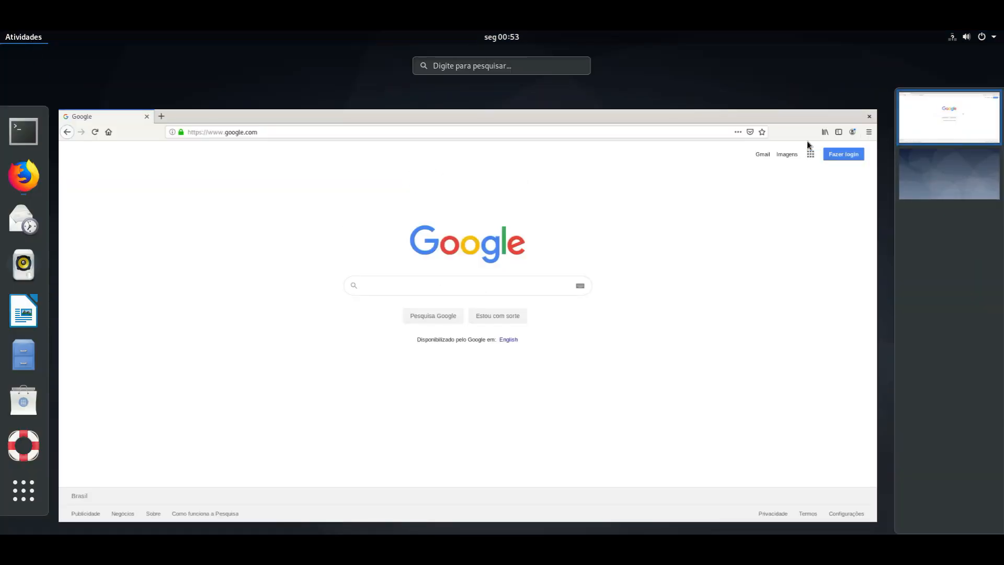
click(706, 115)
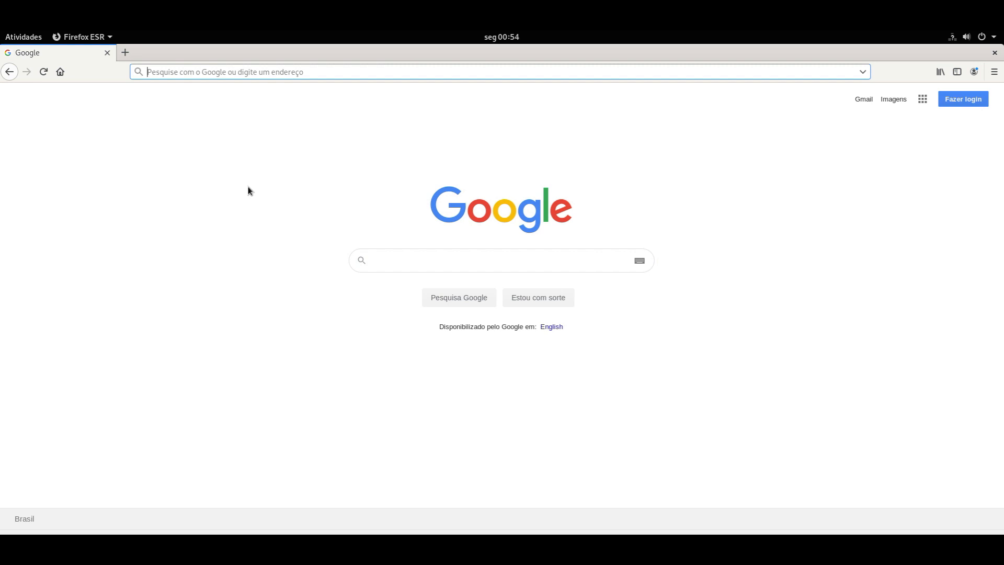
text(172.)
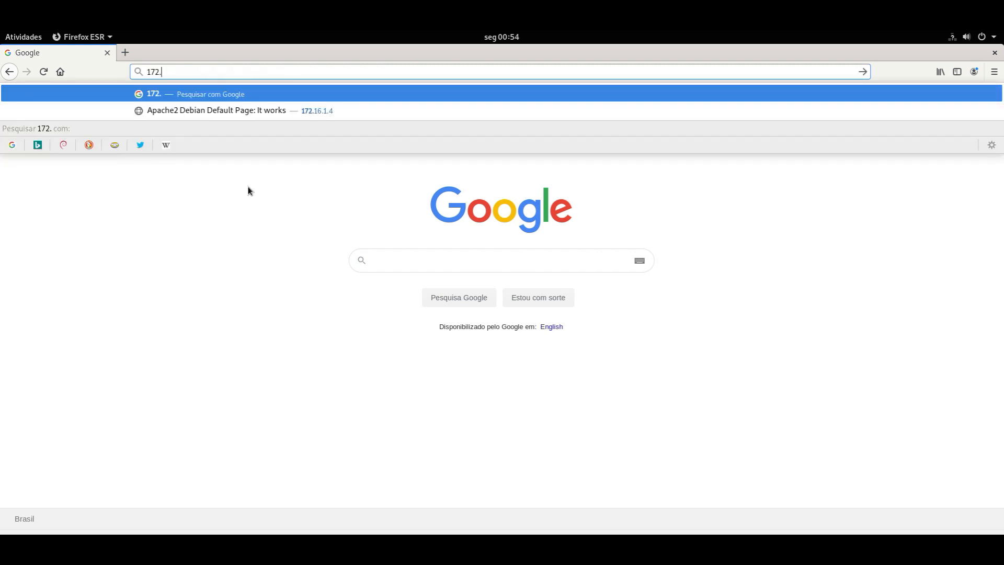
text(16.1.5)
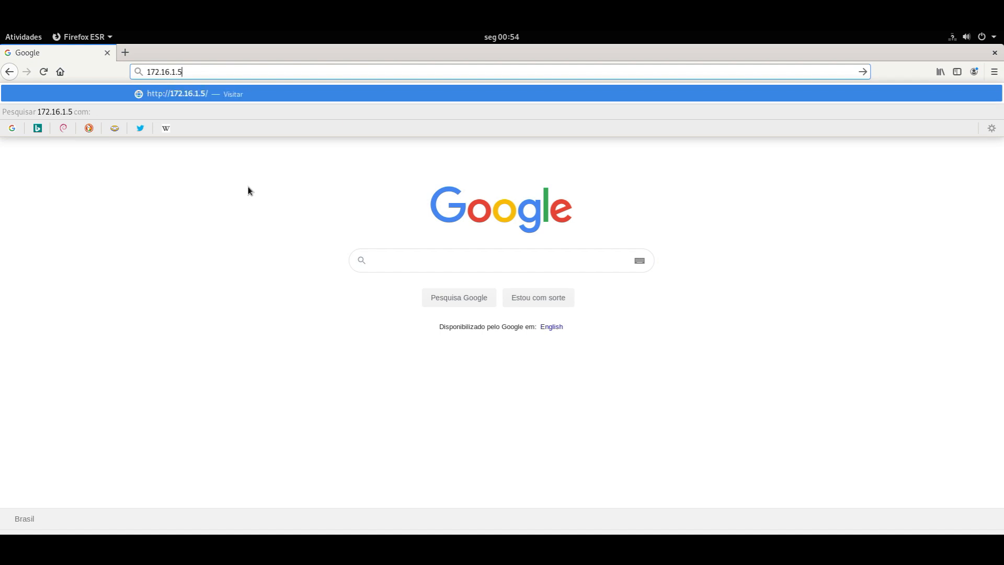
key(Return)
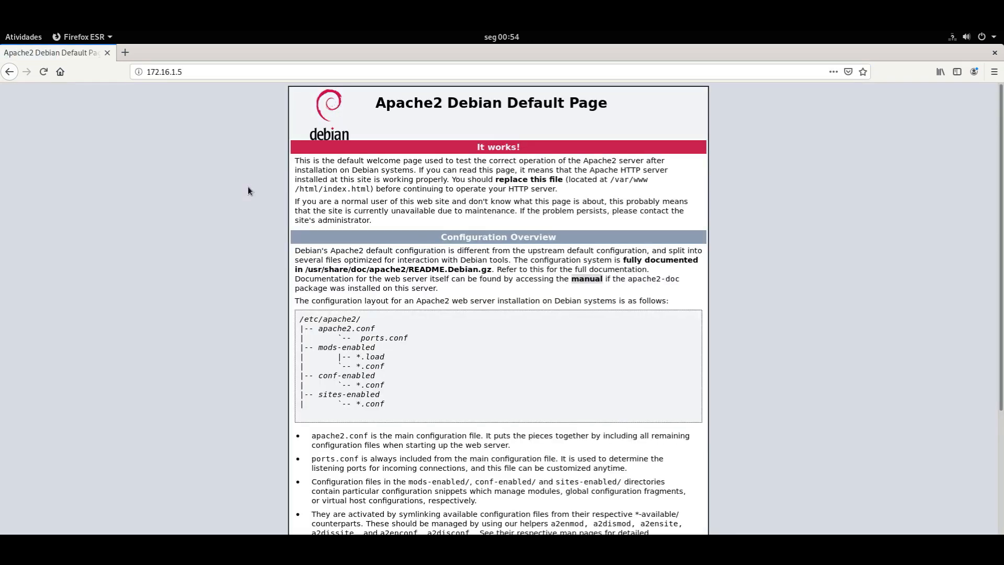
click(220, 73)
text(/)
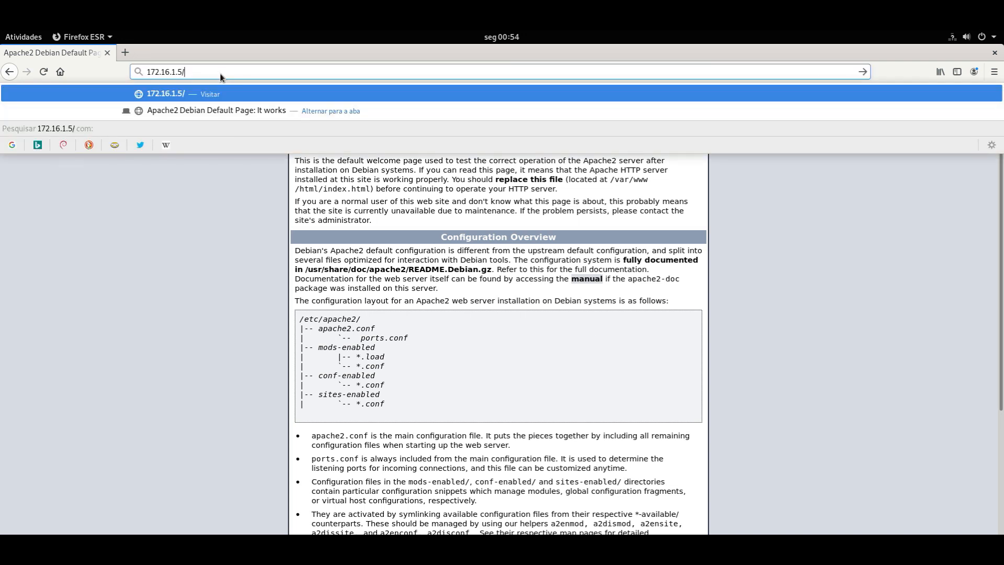
text(lam)
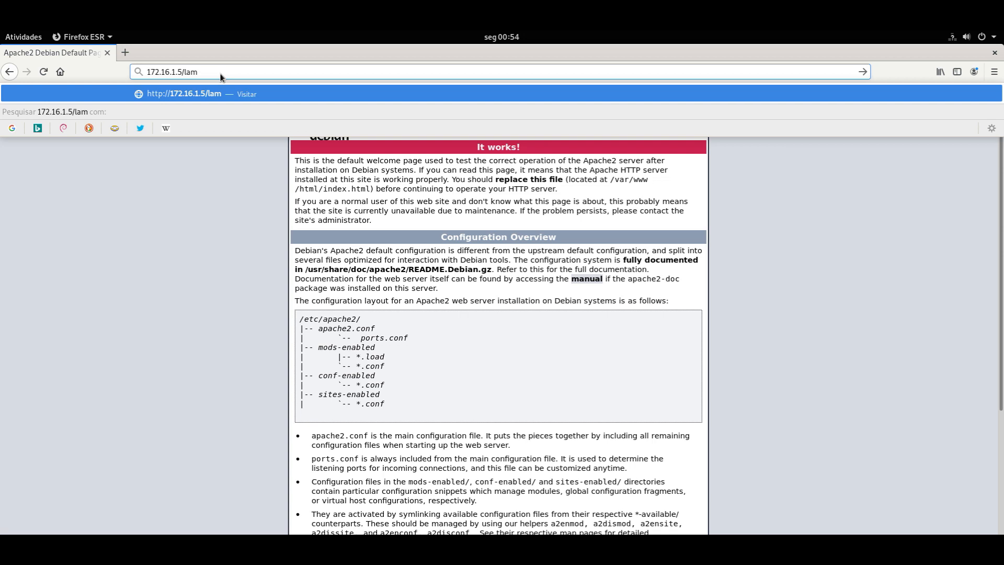
key(Return)
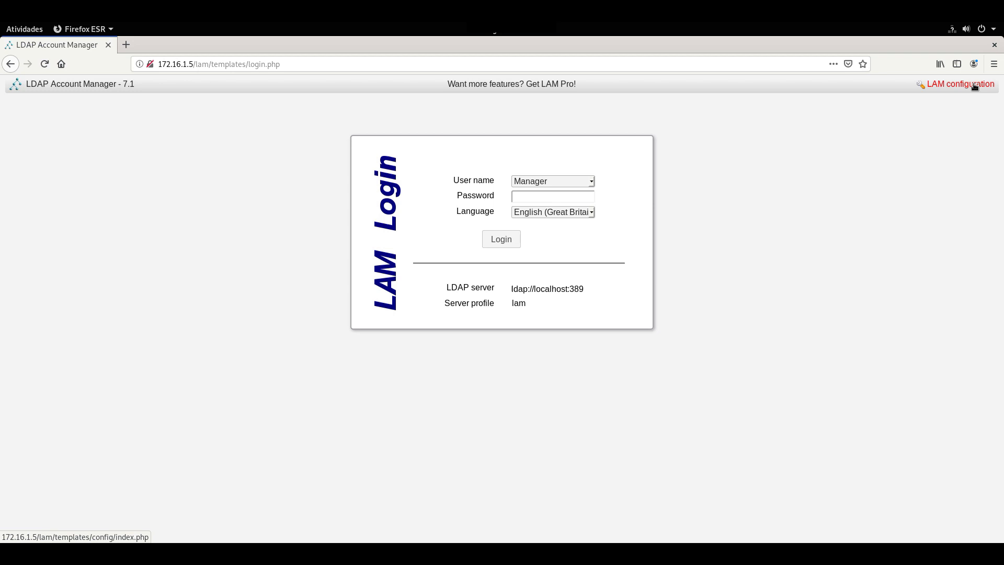
Go through LAM configuration to Edit server profiles, reaching the lam profile password prompt.
click(975, 85)
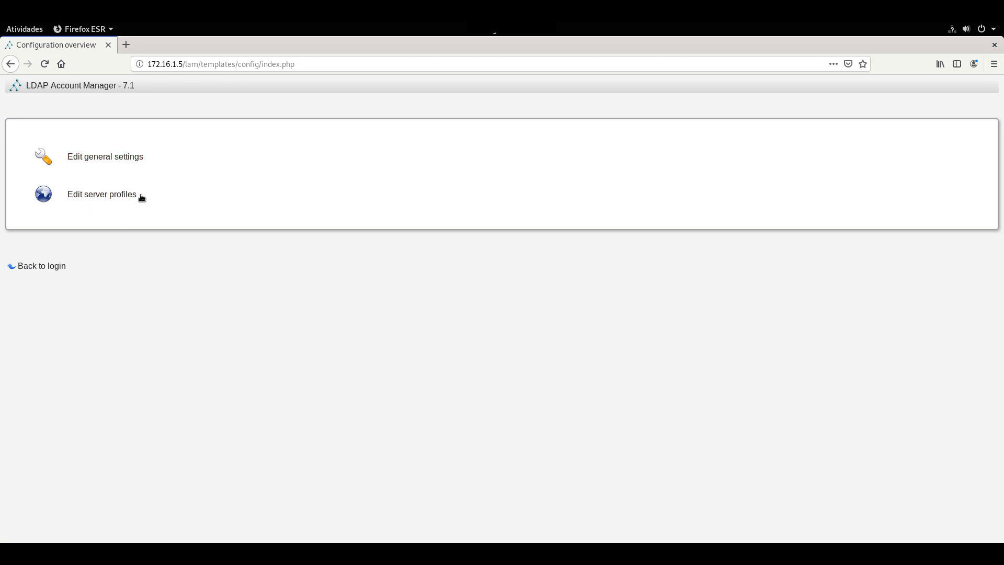
click(101, 196)
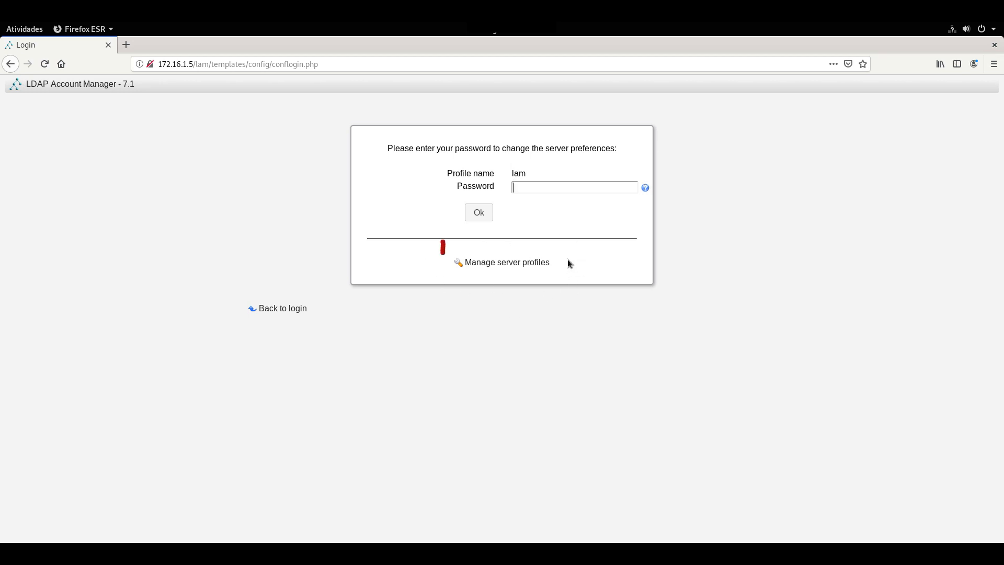
Fill in a new server profile Samba4_Matriz with its password and the windows_samba4 template.
click(528, 267)
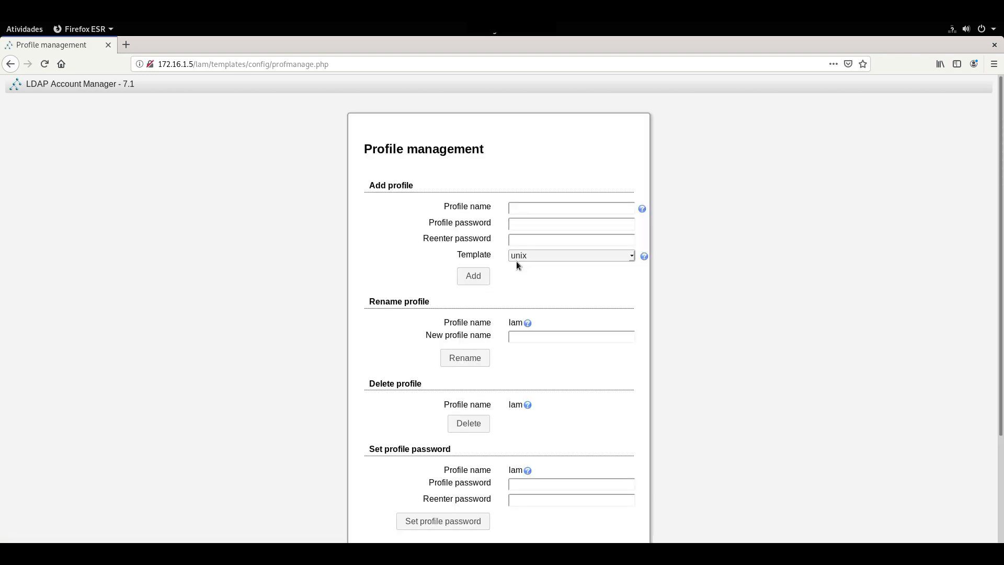
drag(413, 185, 368, 186)
click(526, 209)
text(Samba4_Matriz)
click(548, 227)
text(123456)
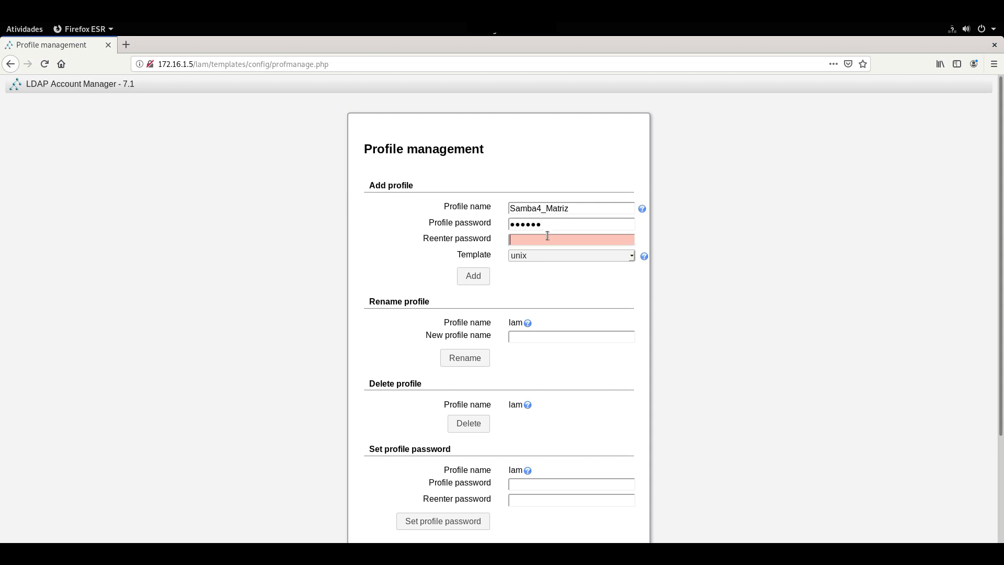
text(123456)
key(Tab)
click(521, 257)
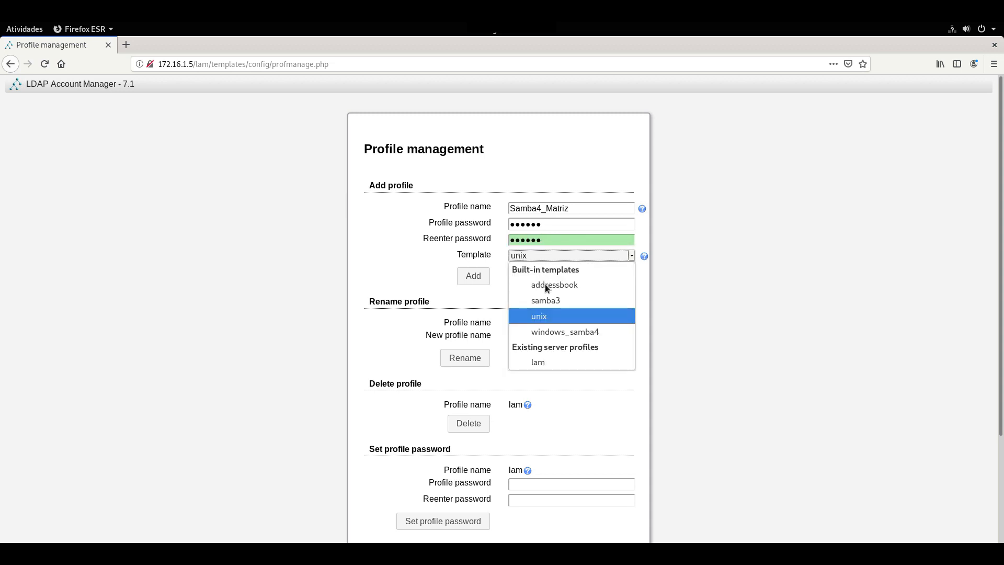
click(570, 333)
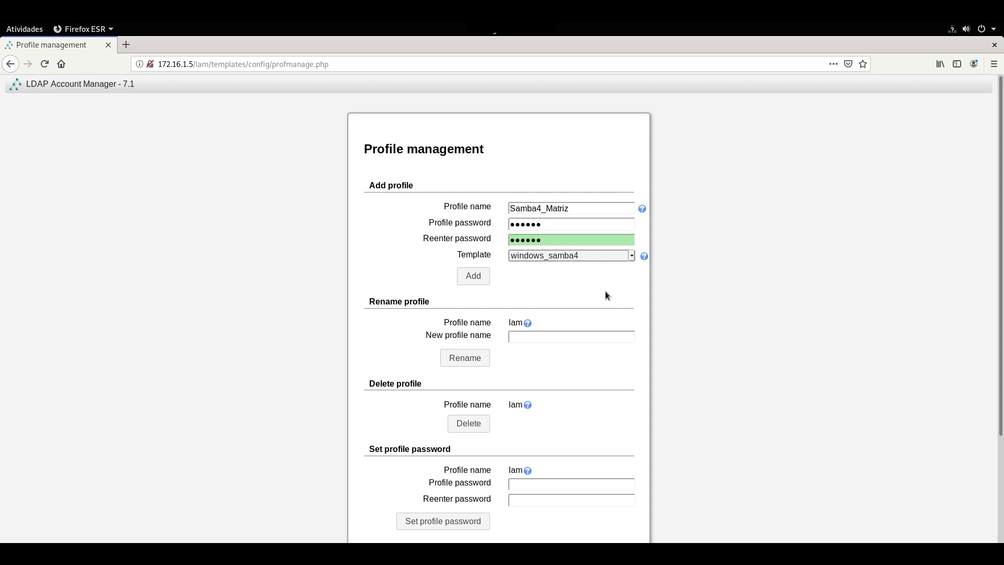
Add the Samba4_Matriz profile and enter the LAM master password.
click(472, 278)
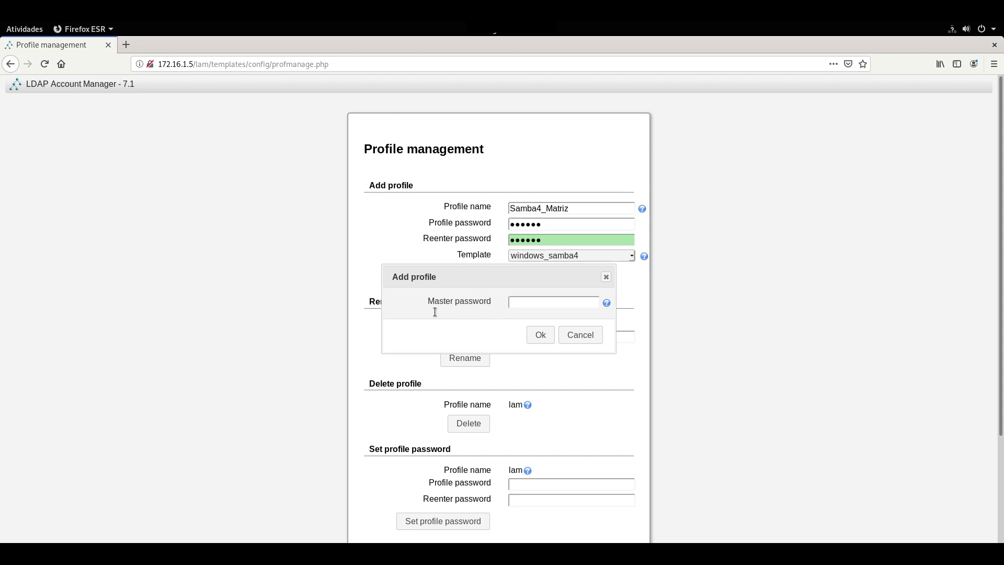
click(538, 303)
text(•)
key(BackSpace)
text(•••)
Create the Samba4_Matriz profile and set its server address to ldap://localhost:389.
click(546, 335)
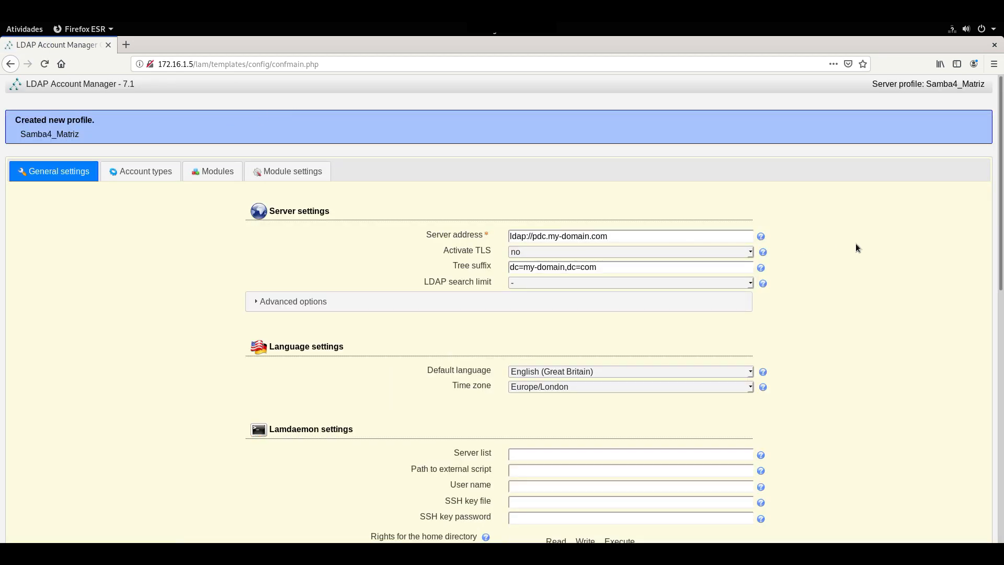
scroll(830, 245, down, 1)
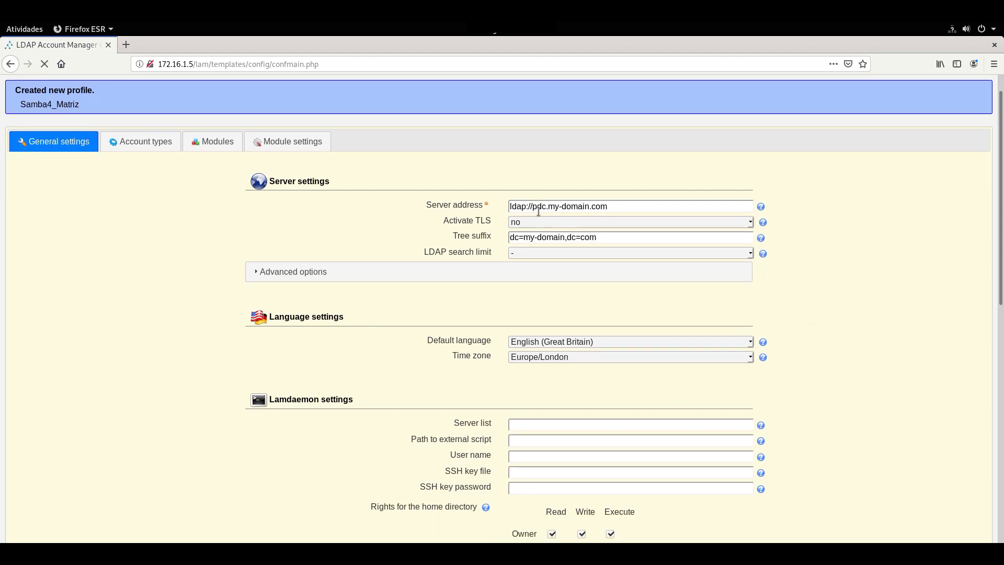
click(609, 206)
drag(607, 206, 533, 207)
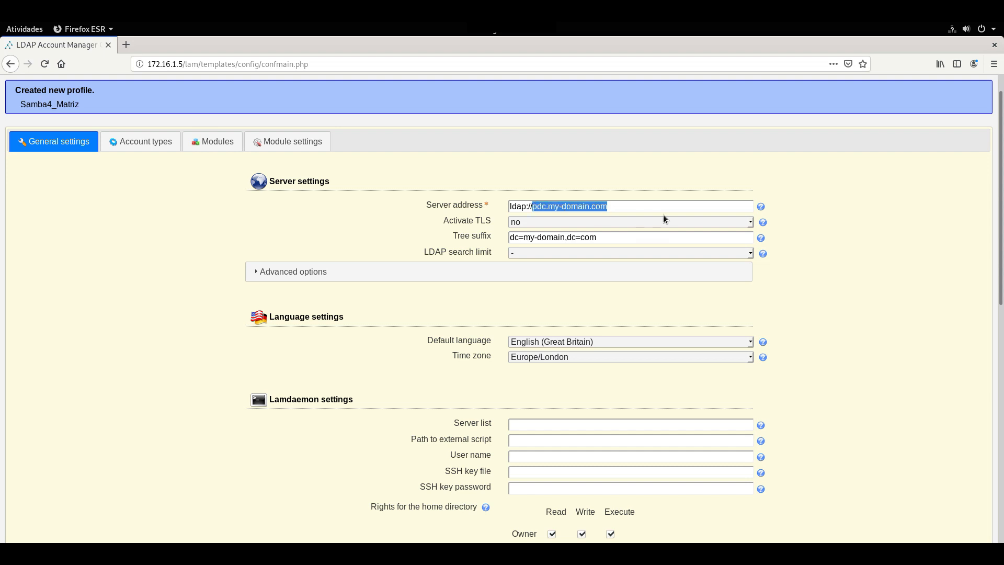
text(loc)
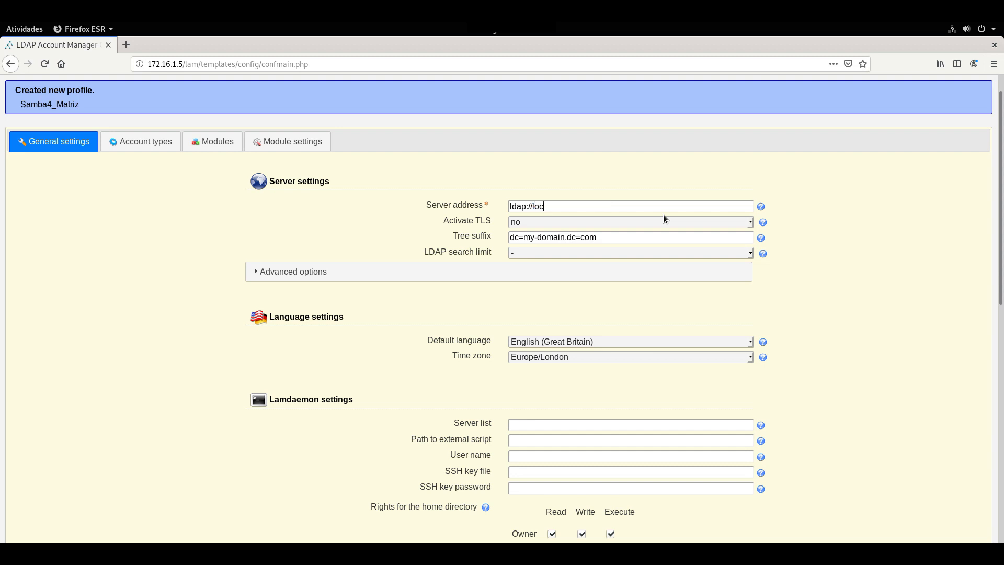
text(alhost)
text(:389)
Change the tree suffix to dc=empresax,dc=com,dc=br.
drag(615, 237, 505, 236)
click(566, 237)
key(BackSpace)
key(BackSpace)
key(BackSpace)
key(BackSpace)
key(BackSpace)
key(BackSpace)
key(BackSpace)
key(BackSpace)
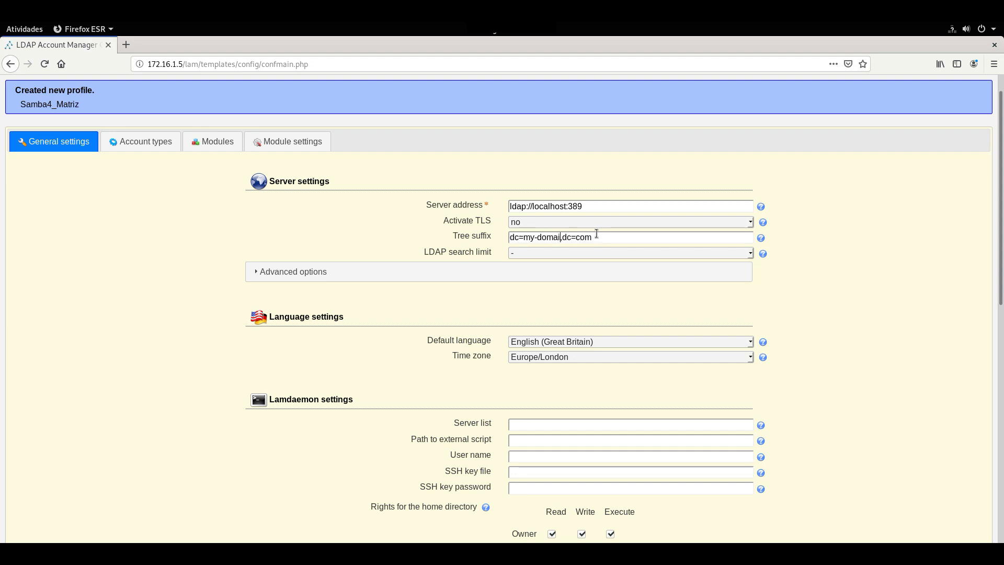
key(BackSpace)
text(empresax,dc=com,dc=br)
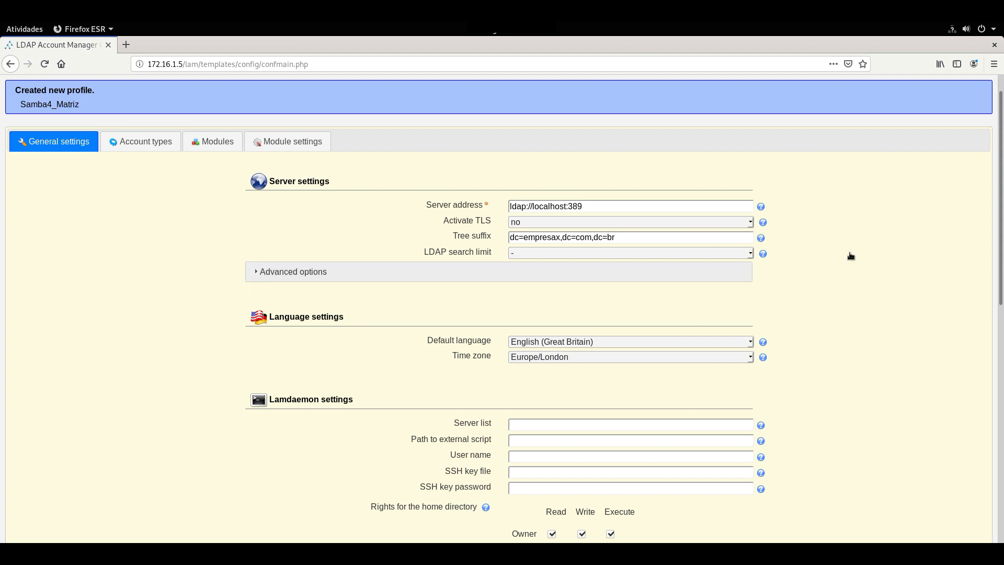
Set the default language to Português (Brasil).
scroll(682, 265, down, 3)
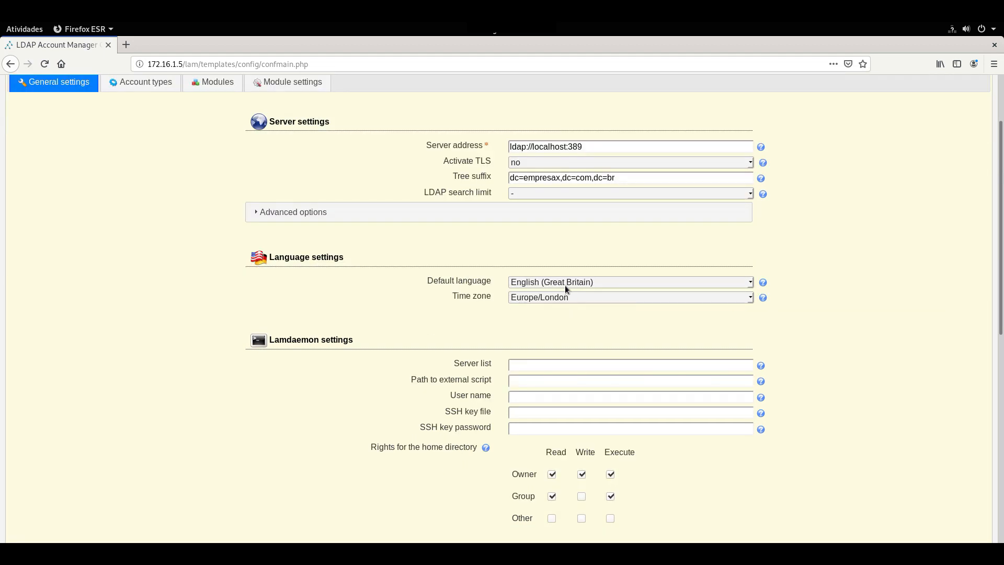
click(566, 252)
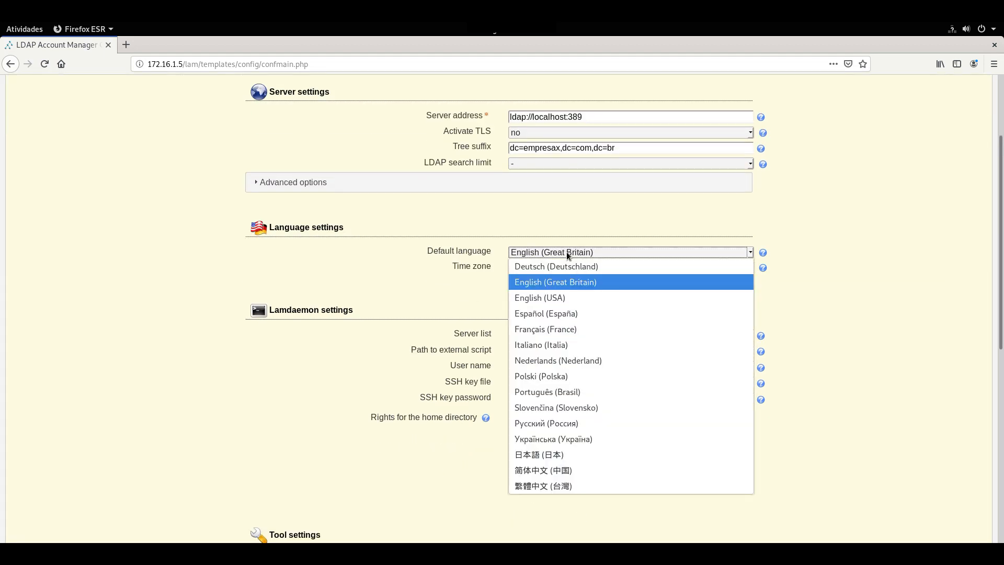
click(555, 393)
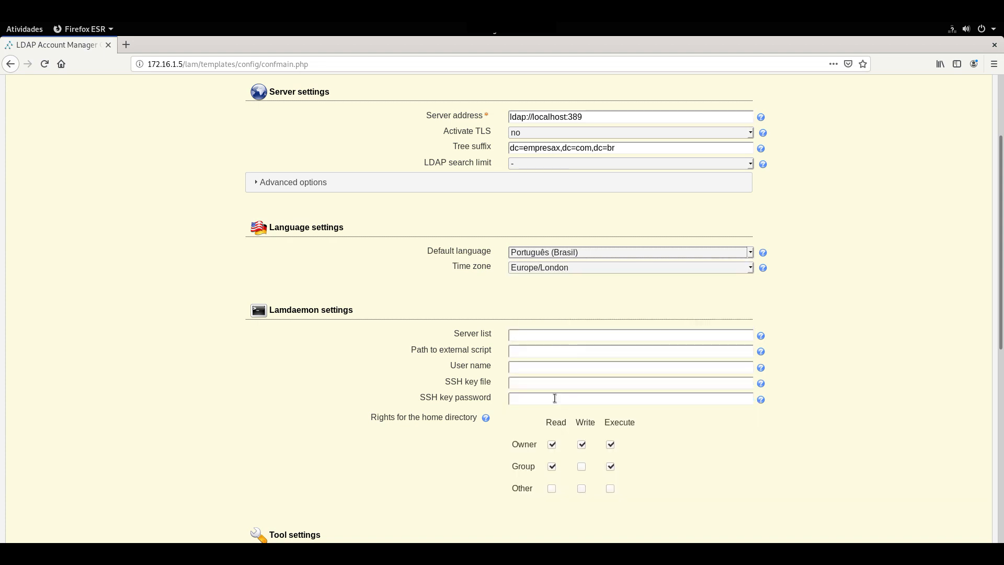
Choose America/Sao_Paulo as the profile's time zone.
click(563, 268)
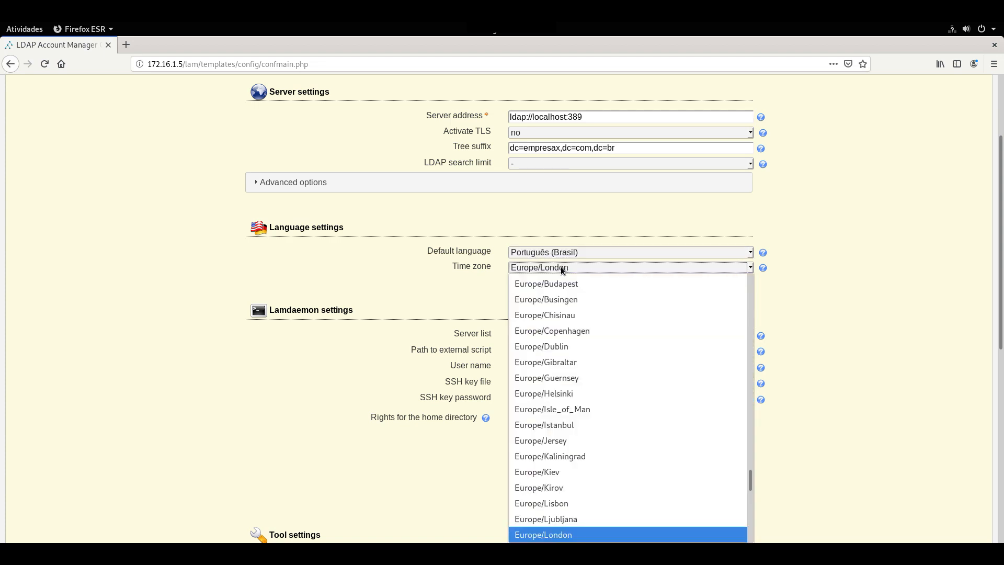
scroll(544, 442, down, 4)
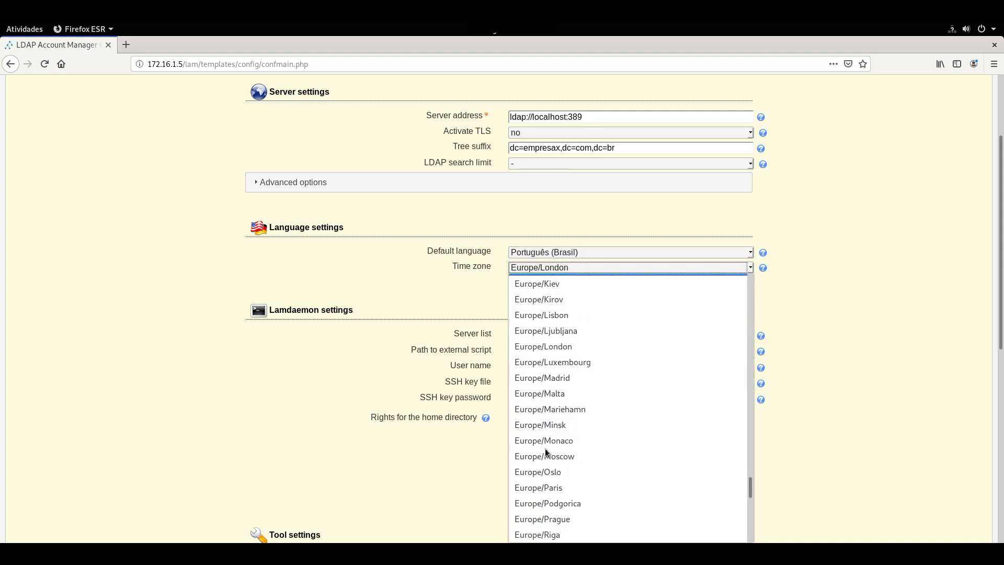
key(a)
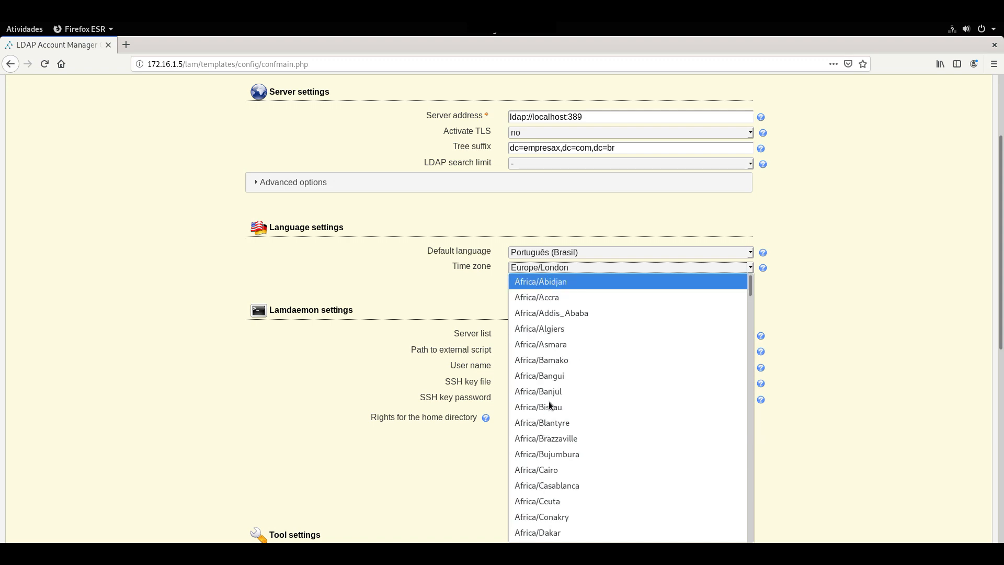
scroll(550, 374, down, 13)
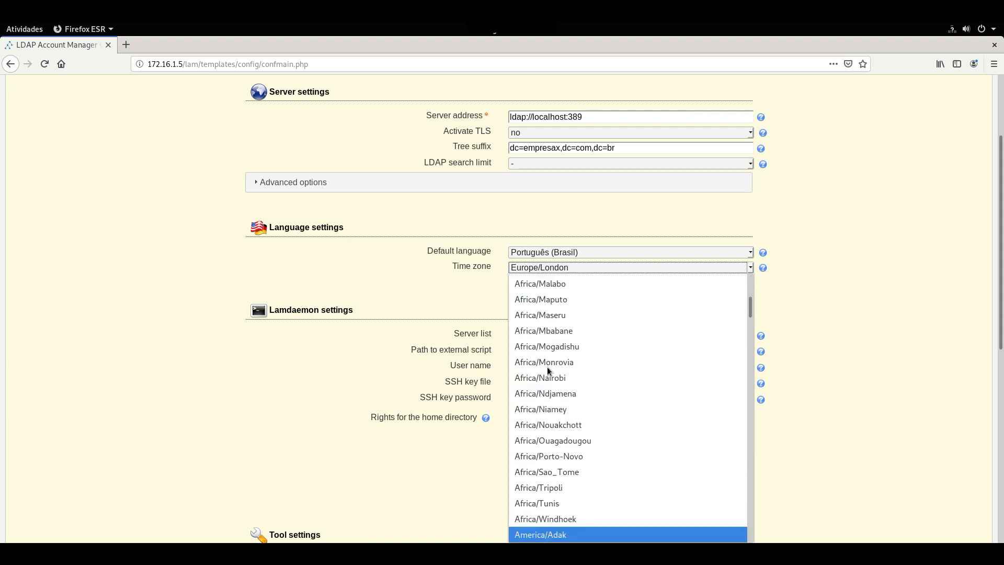
scroll(556, 406, down, 1)
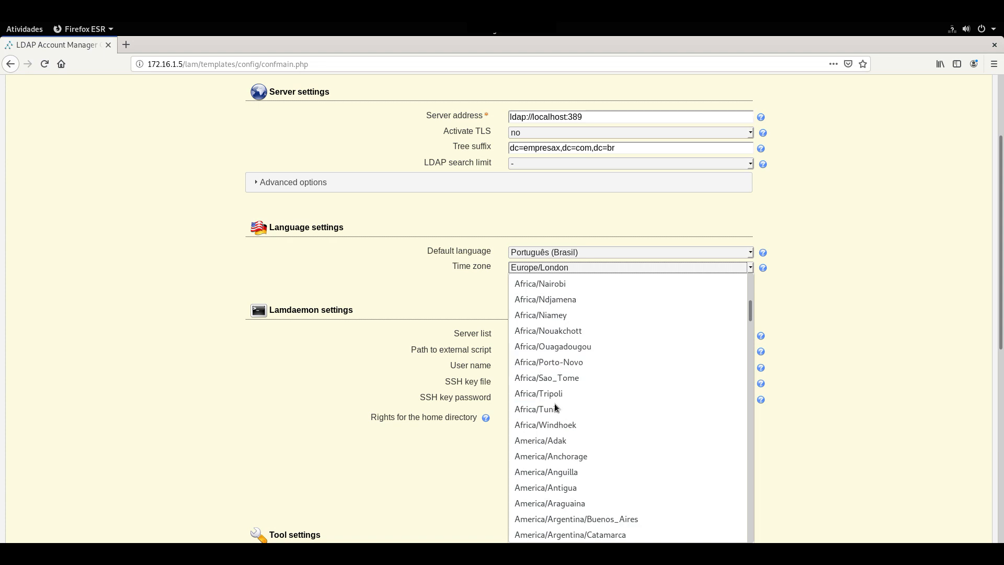
scroll(555, 408, down, 4)
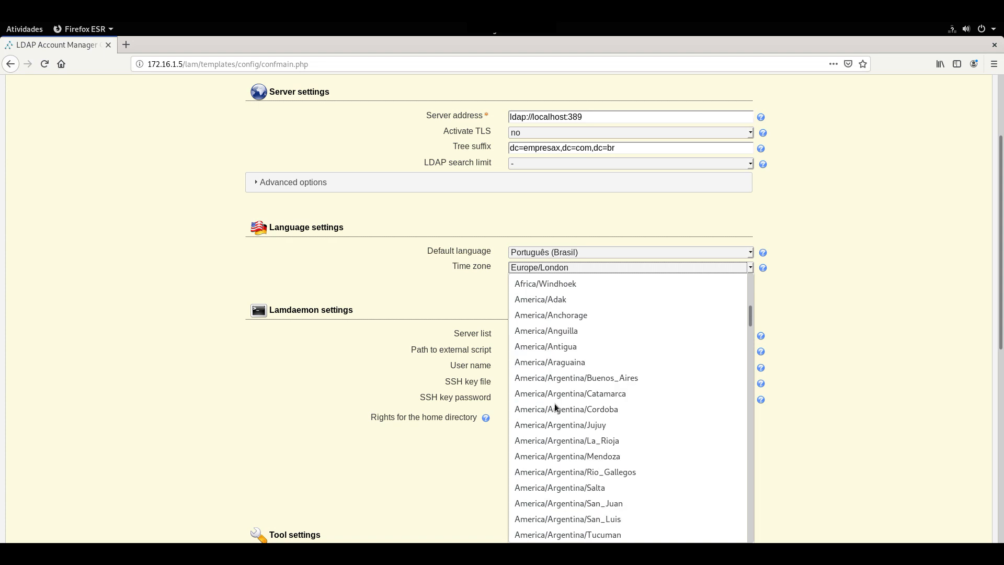
scroll(555, 407, down, 3)
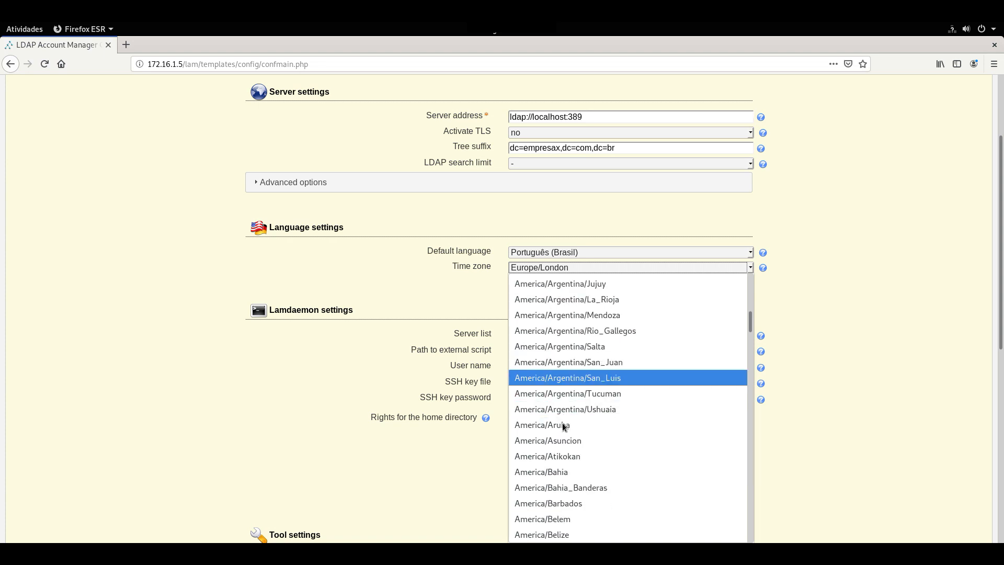
scroll(563, 426, down, 8)
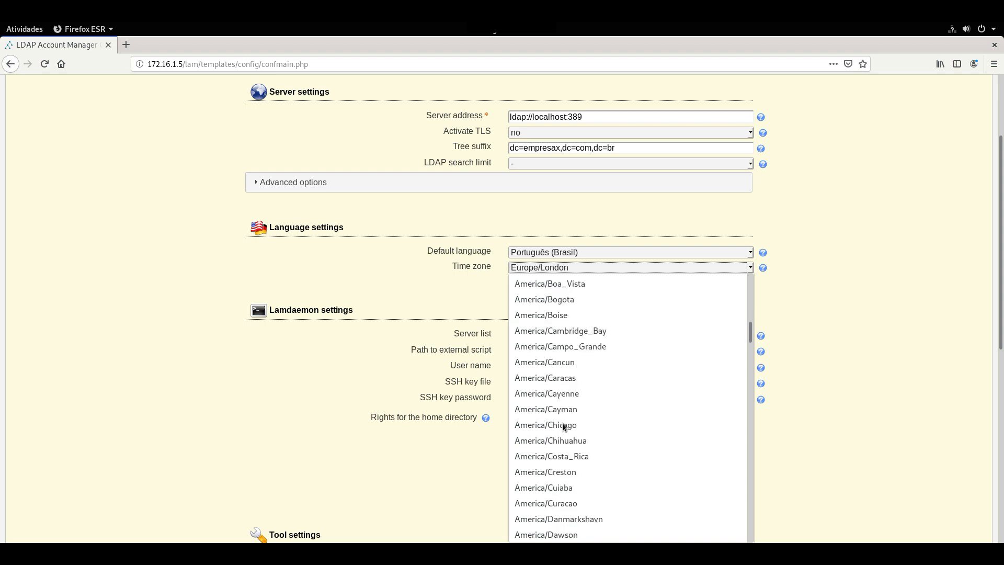
scroll(564, 427, down, 10)
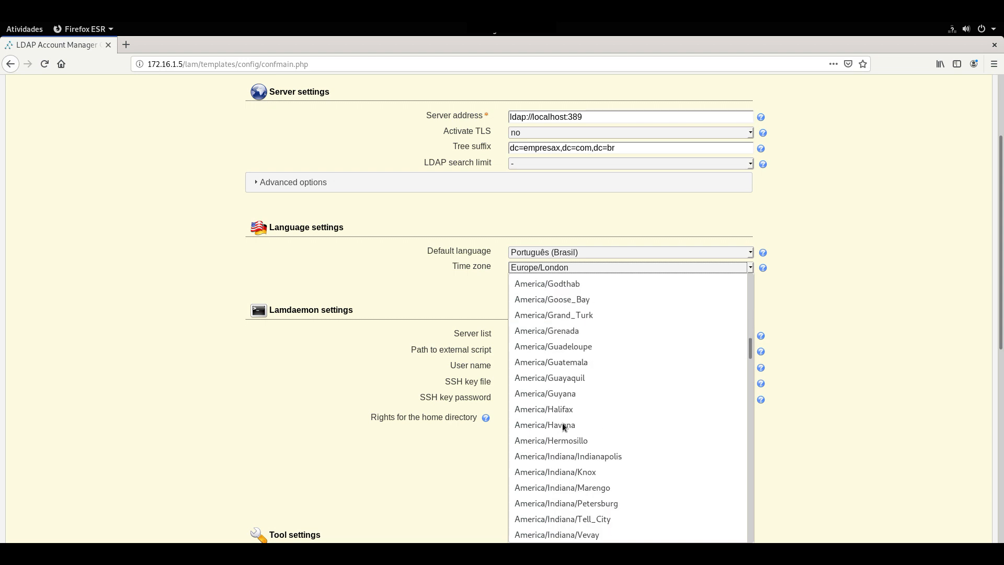
scroll(563, 427, down, 12)
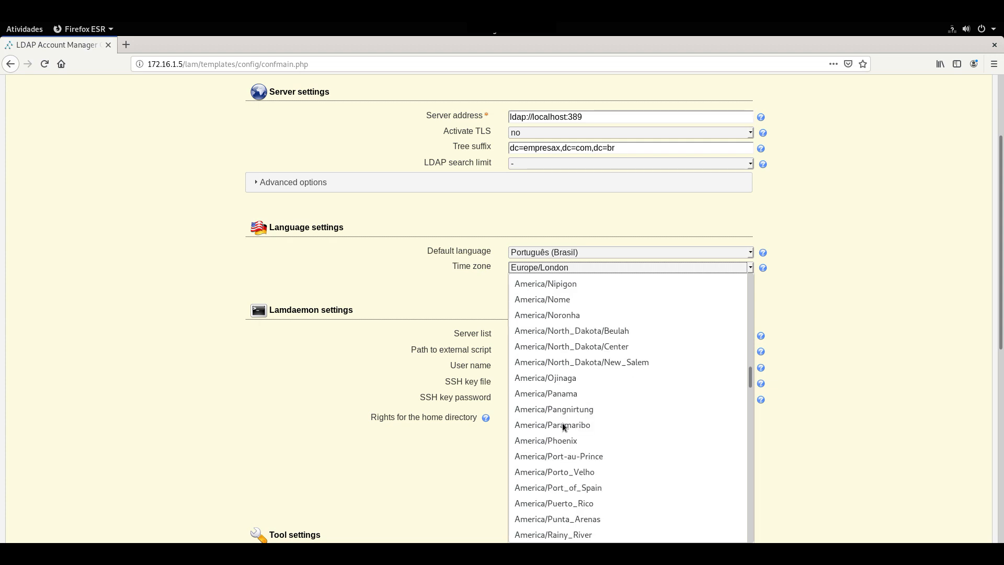
scroll(571, 448, down, 1)
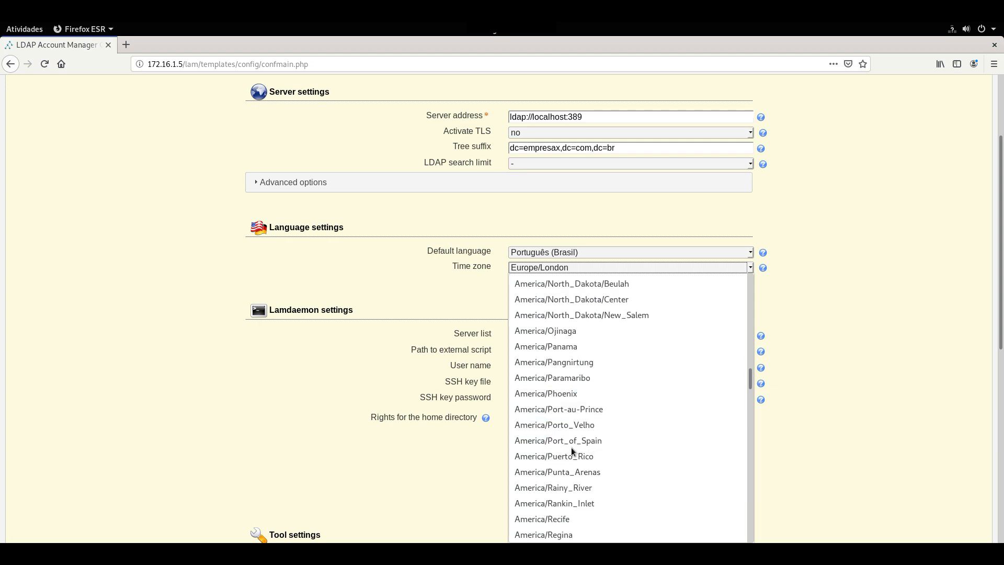
scroll(571, 448, down, 3)
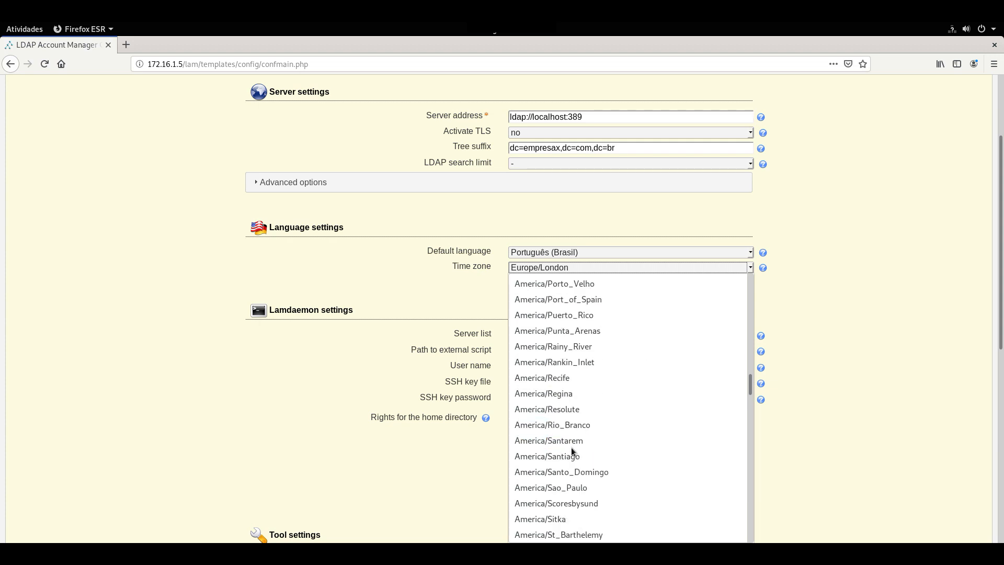
click(567, 487)
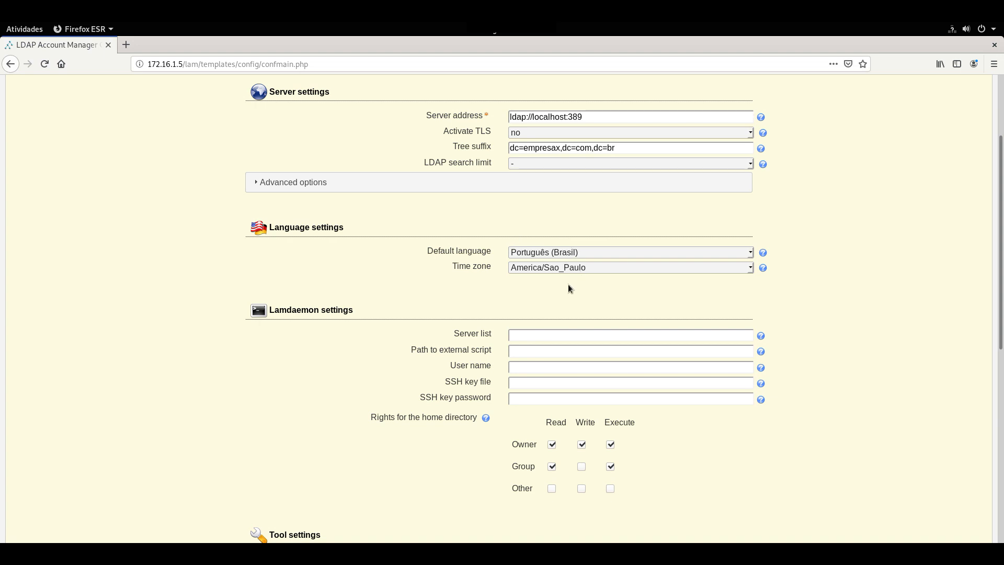
scroll(570, 292, down, 3)
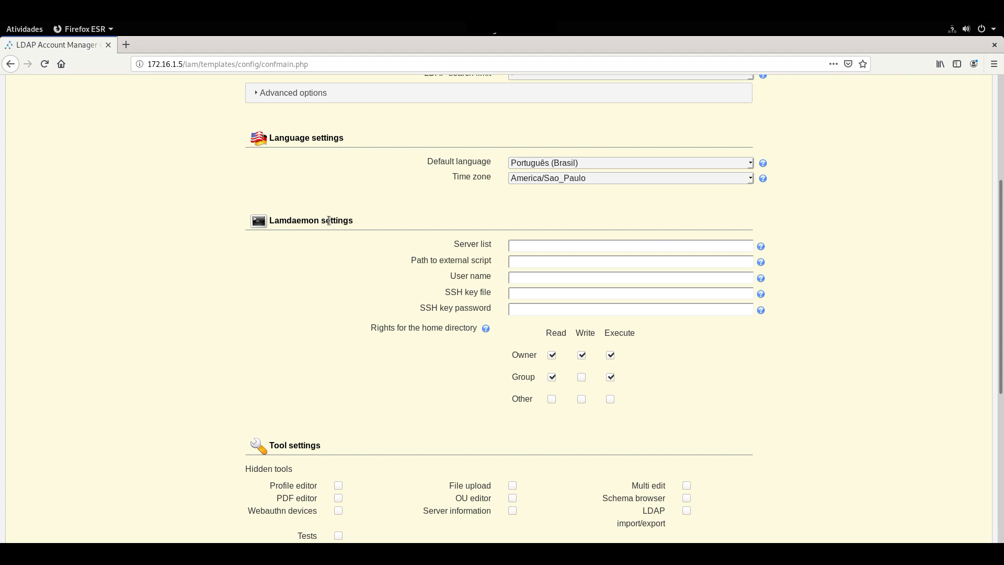
drag(321, 221, 267, 219)
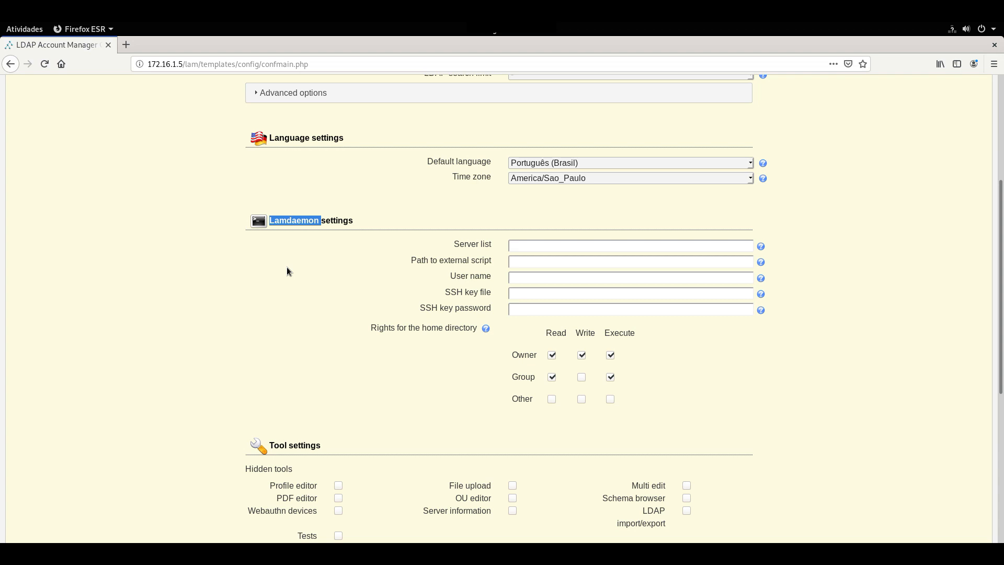
click(742, 353)
mouse_move(1002, 277)
mouse_down()
mouse_move(1002, 370)
mouse_move(1002, 295)
mouse_up()
drag(358, 120, 254, 122)
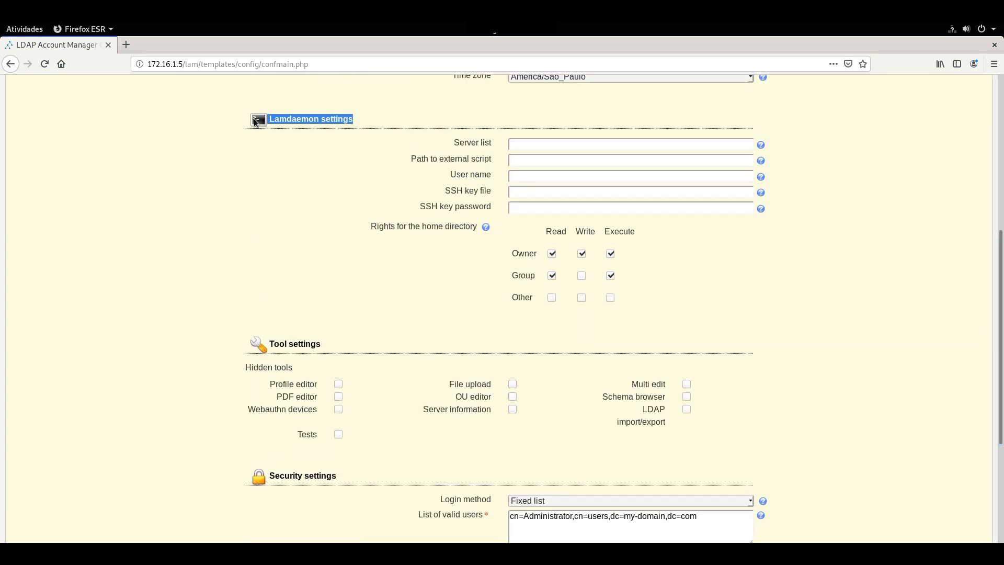
click(903, 220)
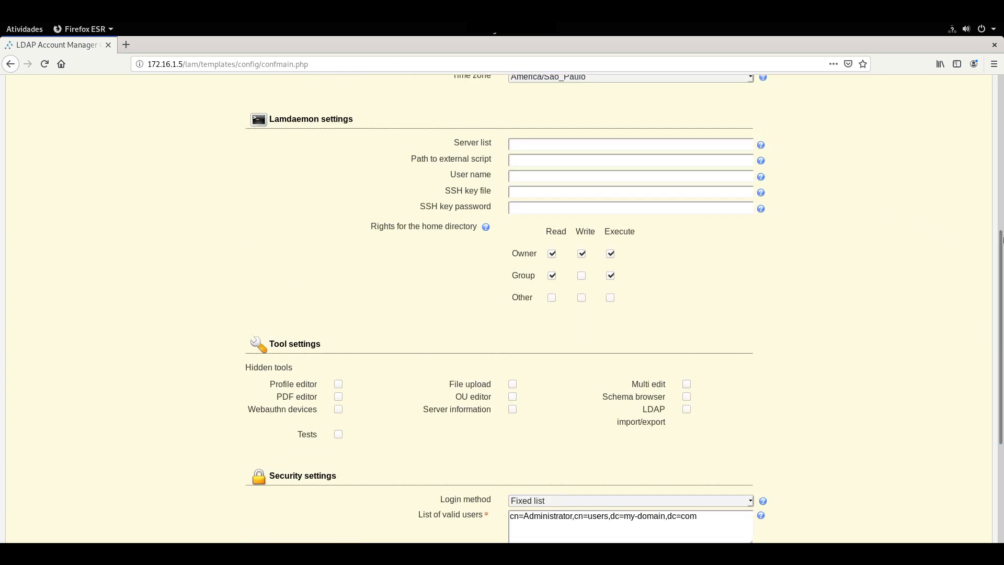
scroll(382, 79, down, 2)
drag(1002, 277, 1002, 321)
scroll(1003, 321, down, 3)
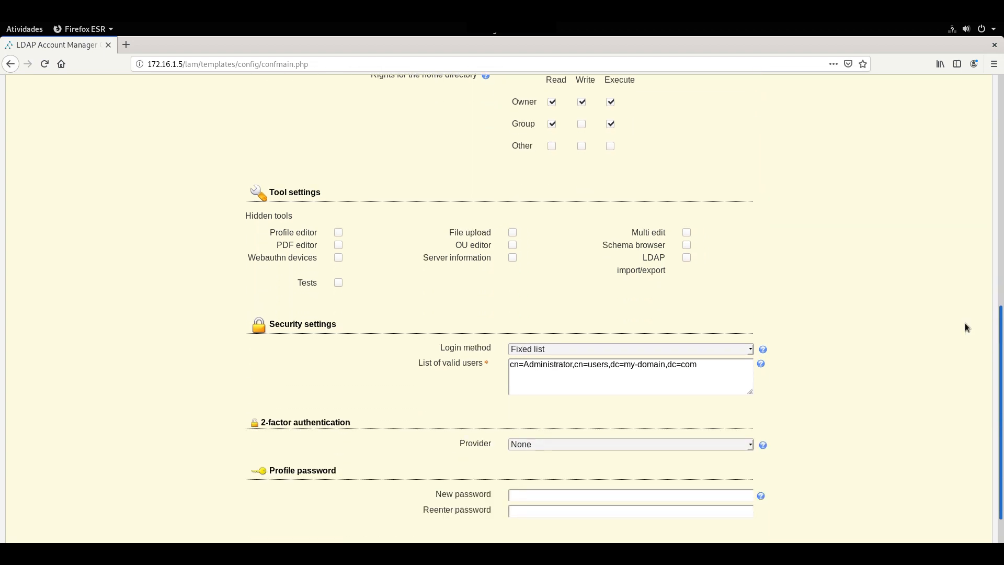
drag(363, 175, 750, 186)
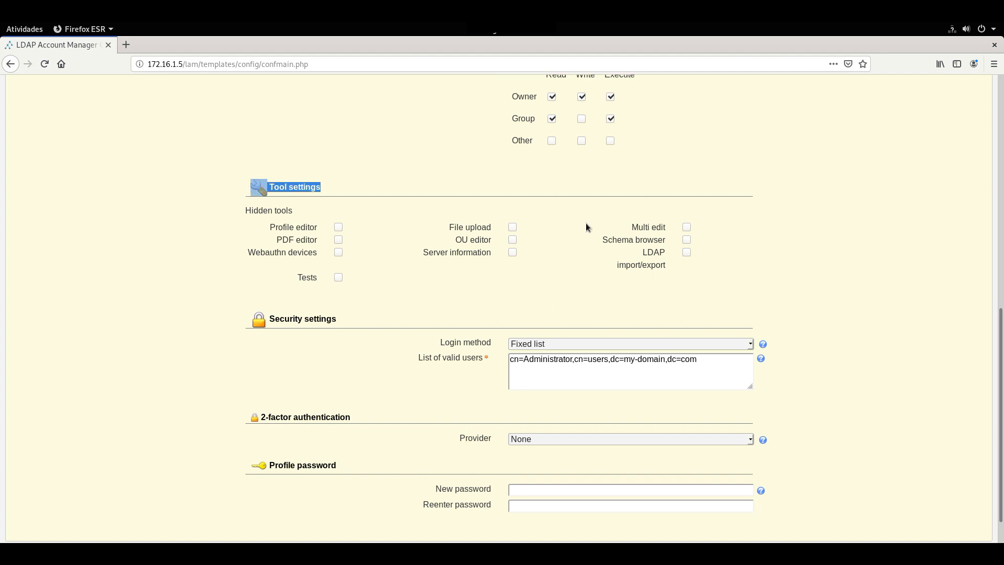
click(360, 226)
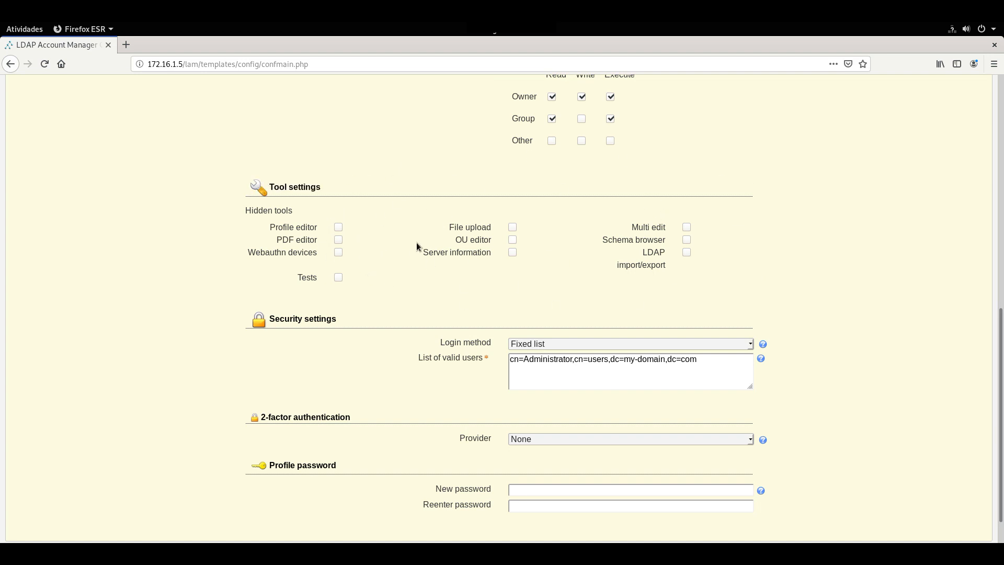
scroll(736, 281, down, 1)
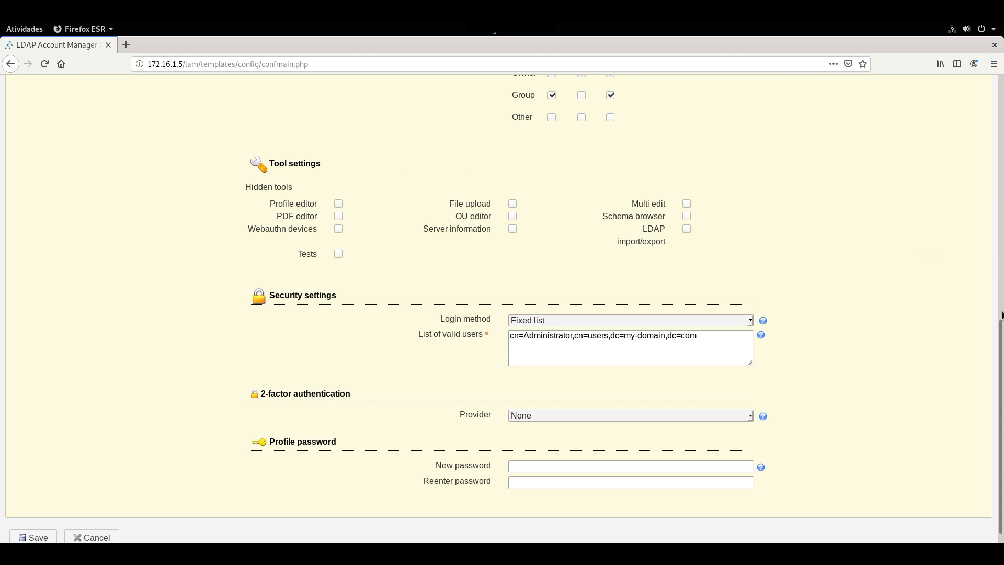
drag(1002, 343, 1001, 363)
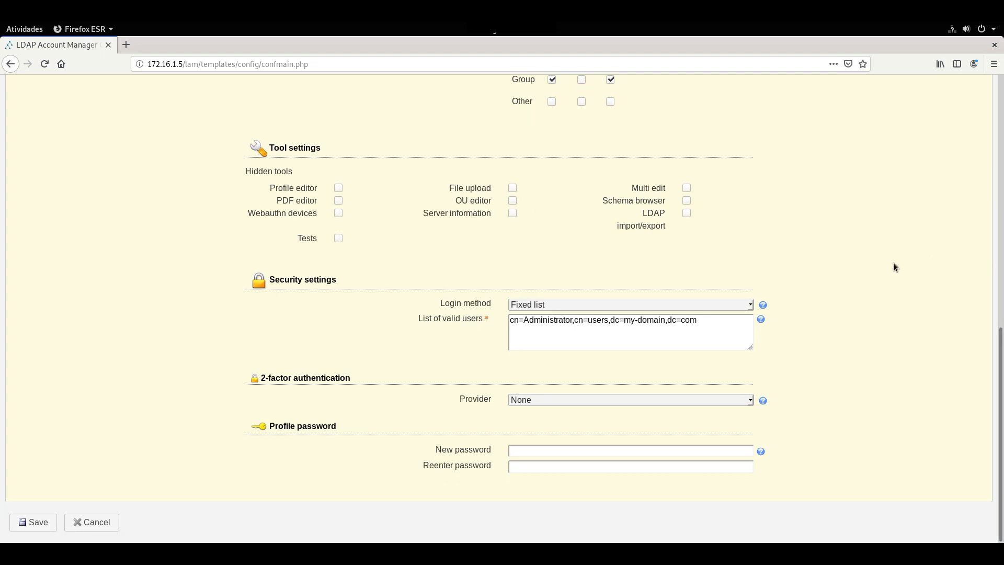
Replace dc=my-domain,dc=com with dc=empresax,dc=com,dc=br in the cn=Administrator valid-users entry.
click(704, 323)
key(ctrl+shift+Left)
key(ctrl+shift+Left)
key(ctrl+shift+Left)
key(ctrl+shift+Left)
key(ctrl+shift+Left)
key(ctrl+shift+Left)
key(ctrl+shift+Left)
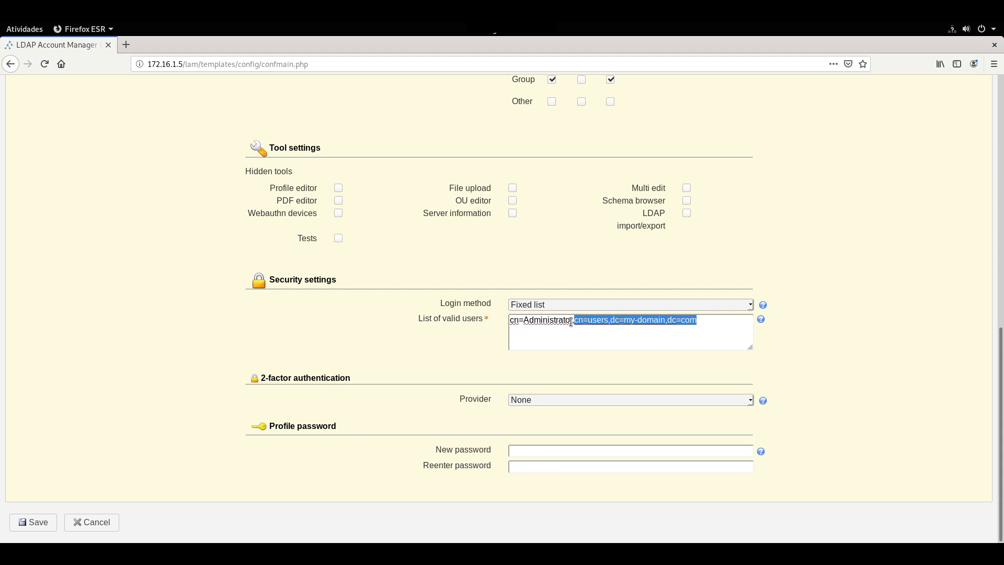
click(573, 321)
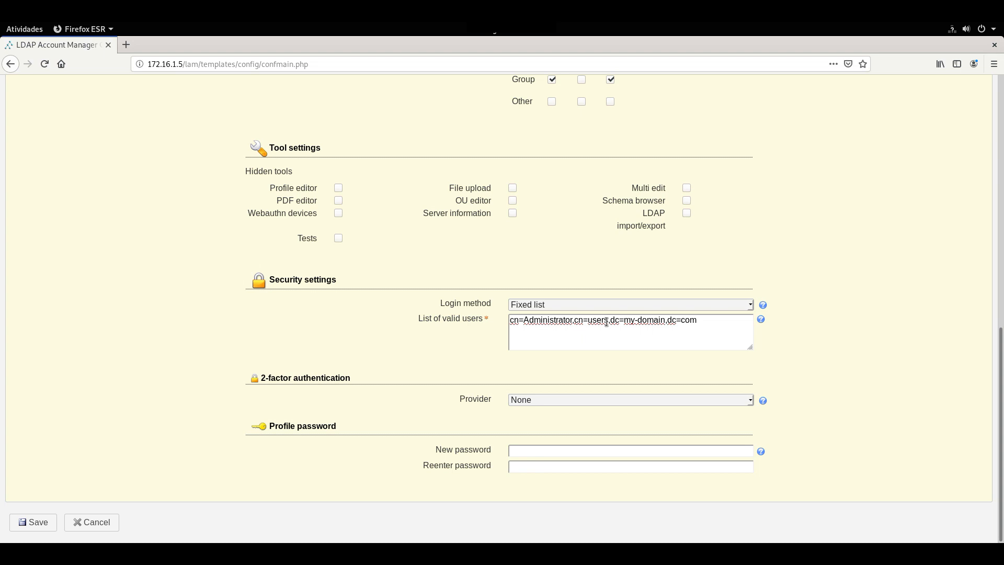
text(ou)
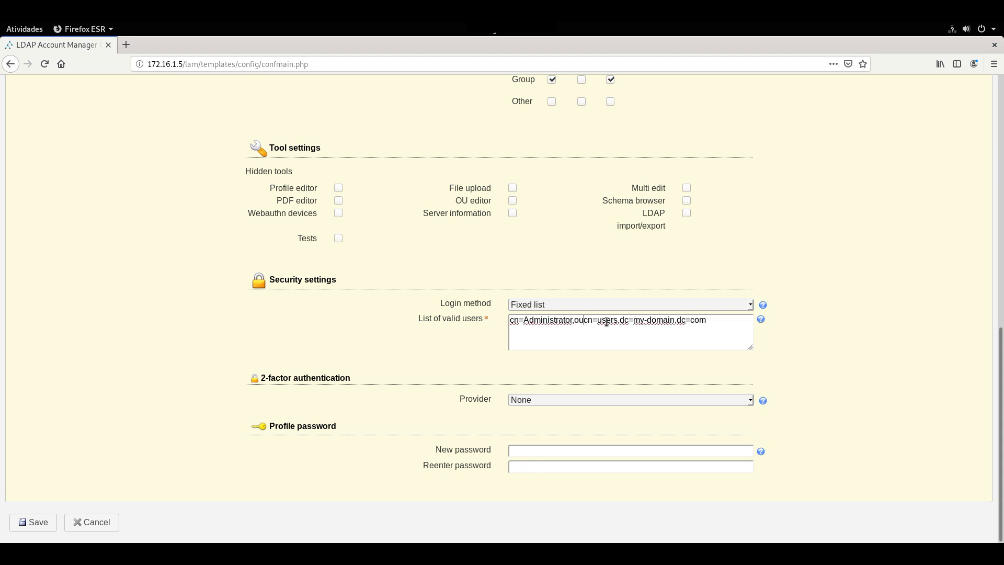
text(=)
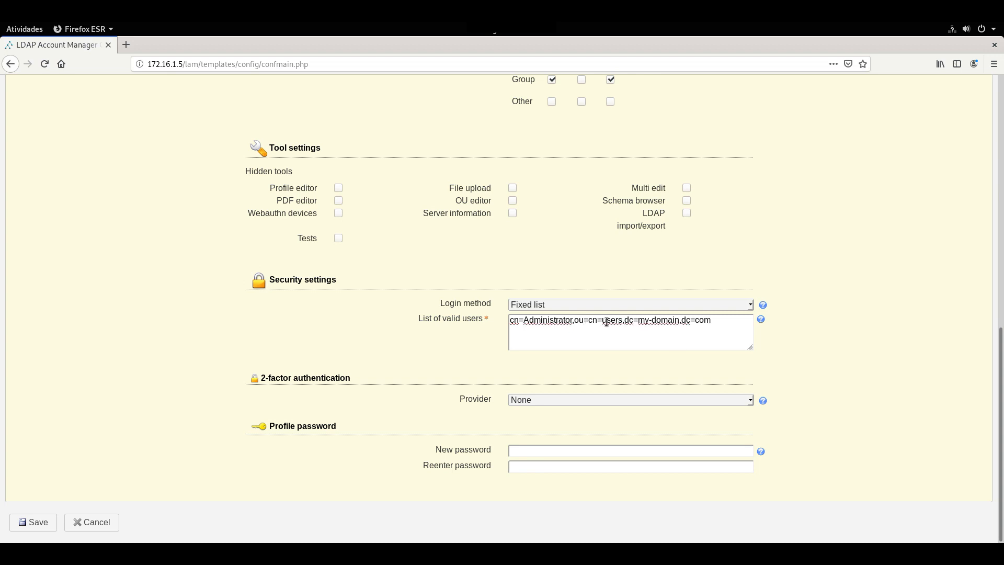
key(BackSpace)
key(BackSpace)
key(BackSpace)
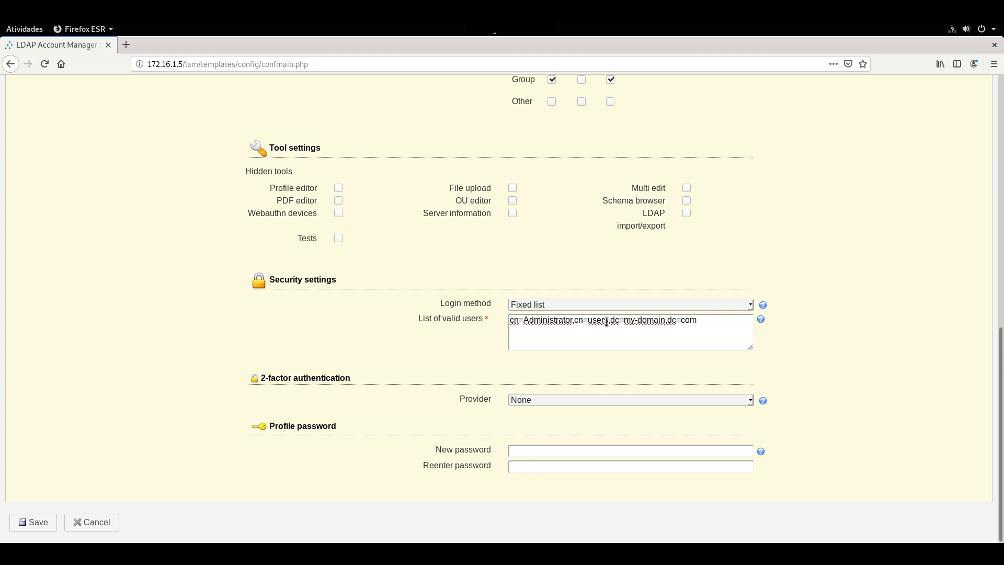
key(Delete)
key(Delete)
key(Delete)
key(Delete)
key(Delete)
key(Delete)
key(Delete)
key(Delete)
key(Delete)
key(Delete)
text(empres)
text(ax,dc=com,dc=br)
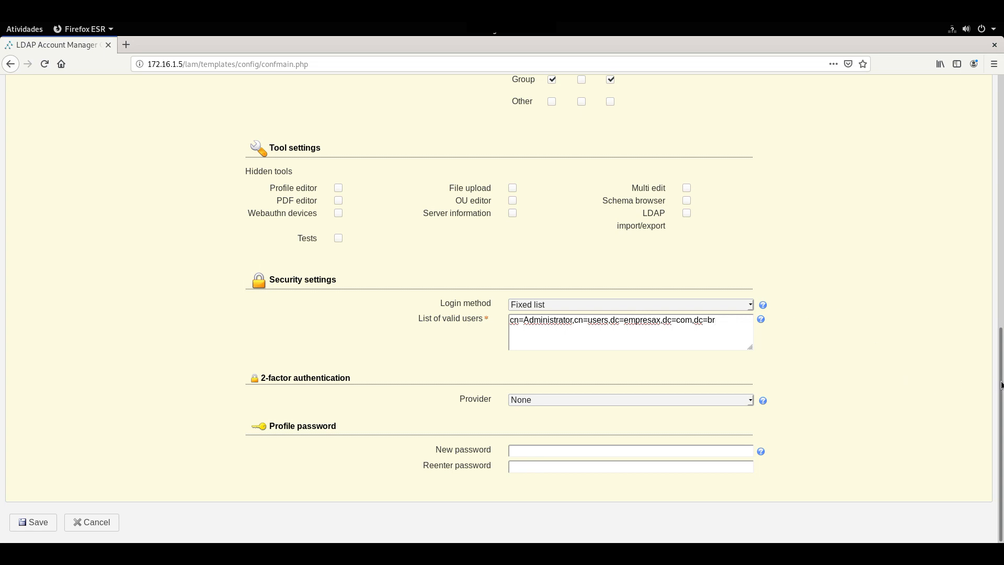
Type the new profile password in the New password field and return to the page top.
click(514, 451)
text(●●●●●●)
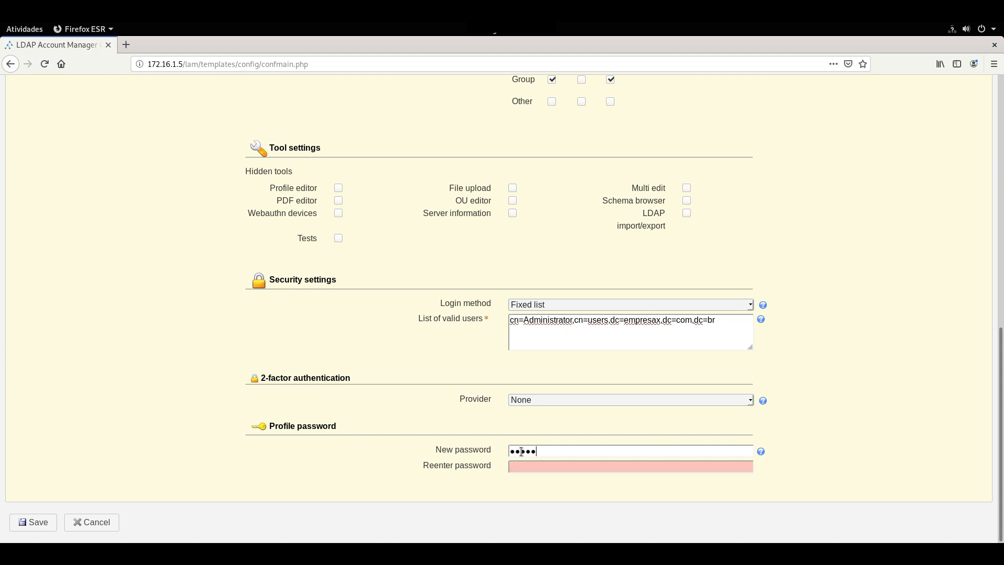
text(●●●●●●)
drag(1002, 376, 1002, 113)
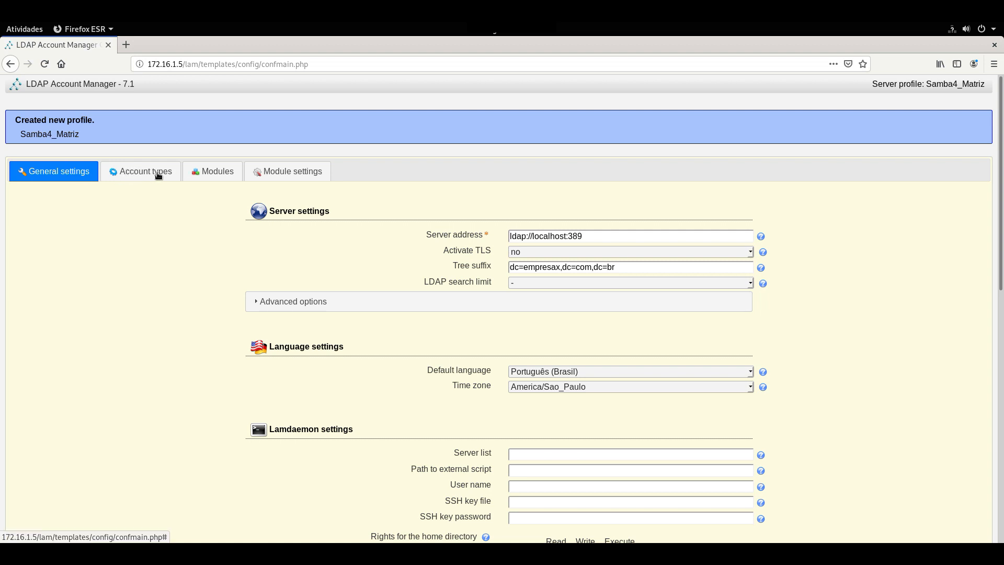
Switch to Account types and bring the active Users, Groups and Hosts types into view.
click(147, 176)
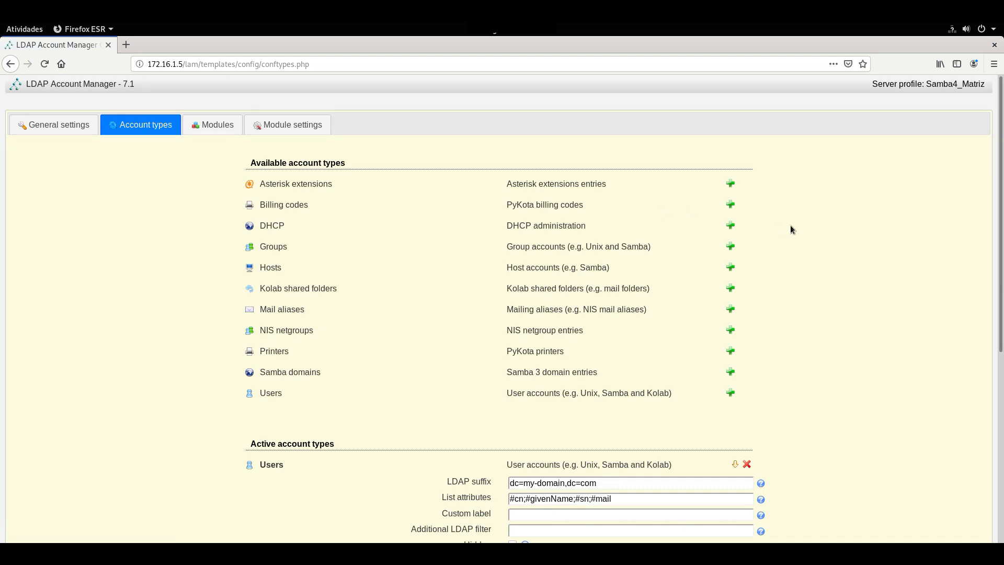
scroll(1001, 211, down, 5)
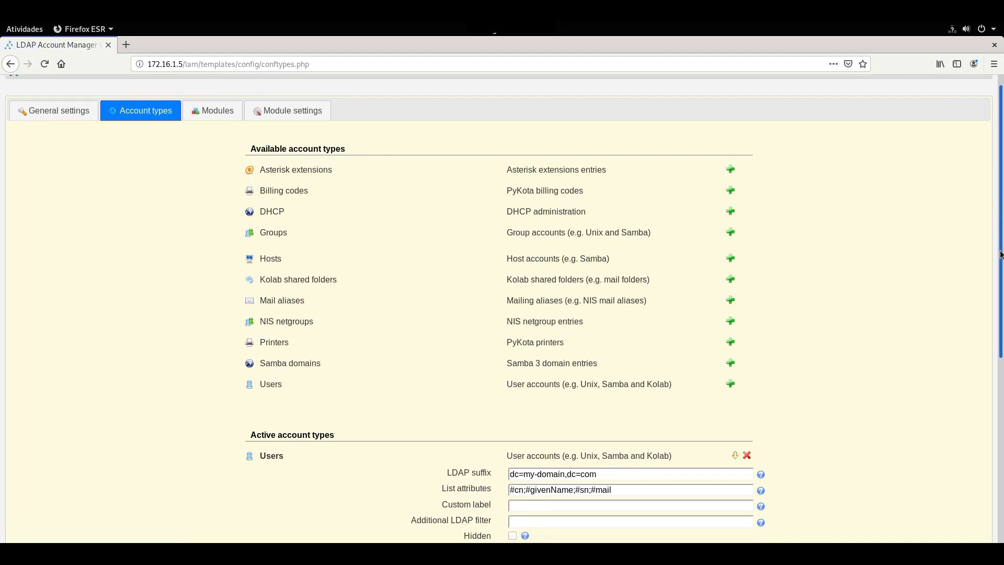
scroll(999, 356, down, 3)
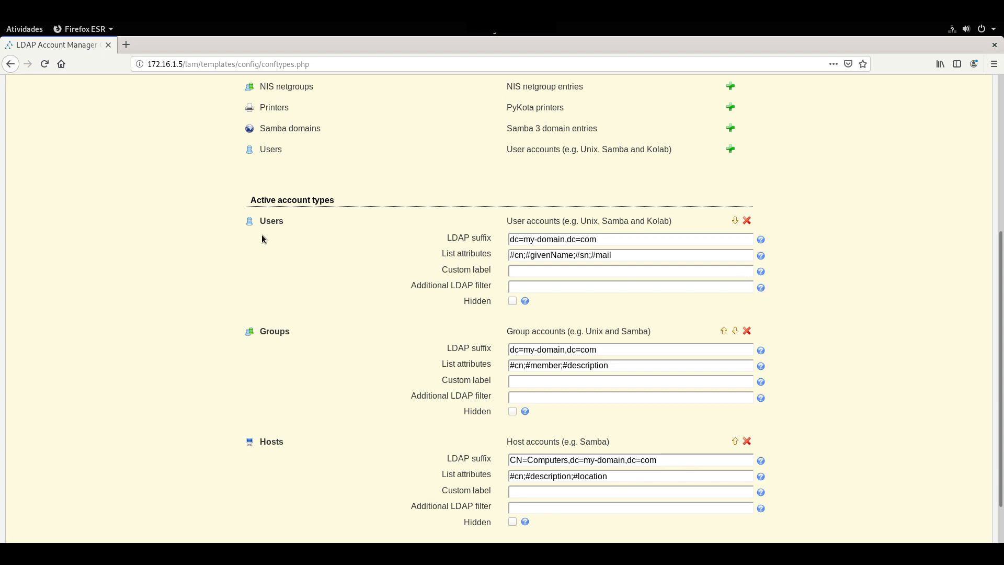
Change the Users LDAP suffix to ou=Matriz,dc=empresax,dc=com,dc=br.
click(600, 240)
drag(567, 241, 526, 240)
text(empresax,dc=com,dc=br)
key(shift+Left)
key(shift+Left)
key(shift+Left)
key(shift+Left)
key(shift+Left)
key(shift+Left)
key(shift+Left)
key(shift+Left)
key(shift+Left)
key(shift+Left)
key(shift+Left)
key(shift+Left)
key(shift+Left)
key(shift+Left)
key(shift+Left)
key(shift+Left)
key(shift+Left)
key(shift+Left)
key(shift+Left)
key(shift+Left)
key(shift+Left)
key(shift+Left)
key(shift+Left)
key(shift+Left)
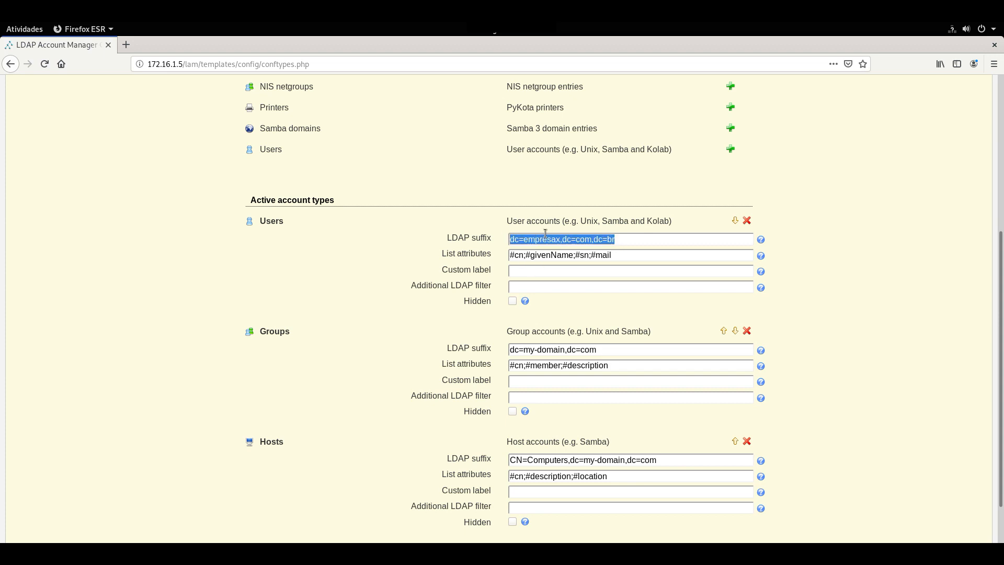
click(515, 238)
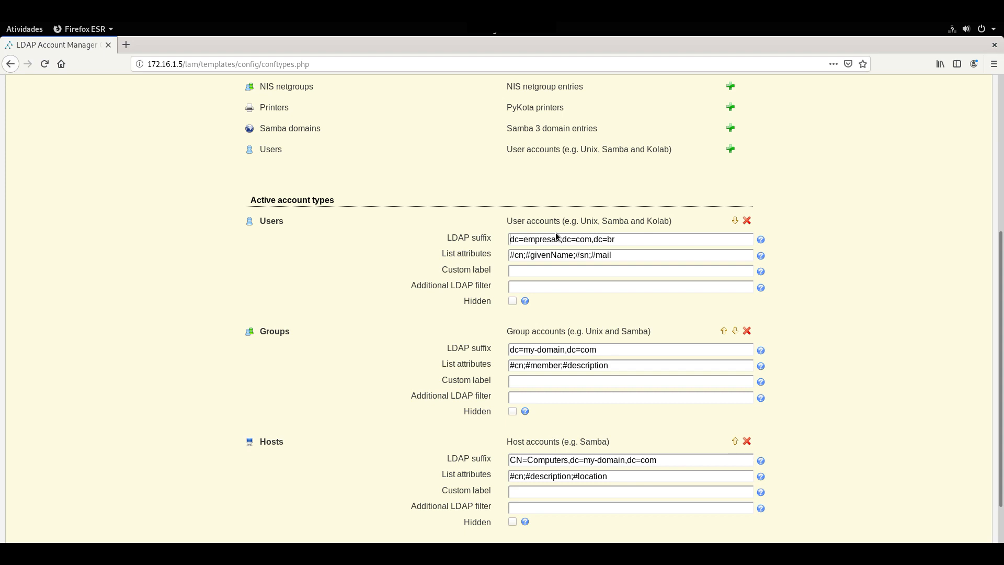
text(ou=Matriz)
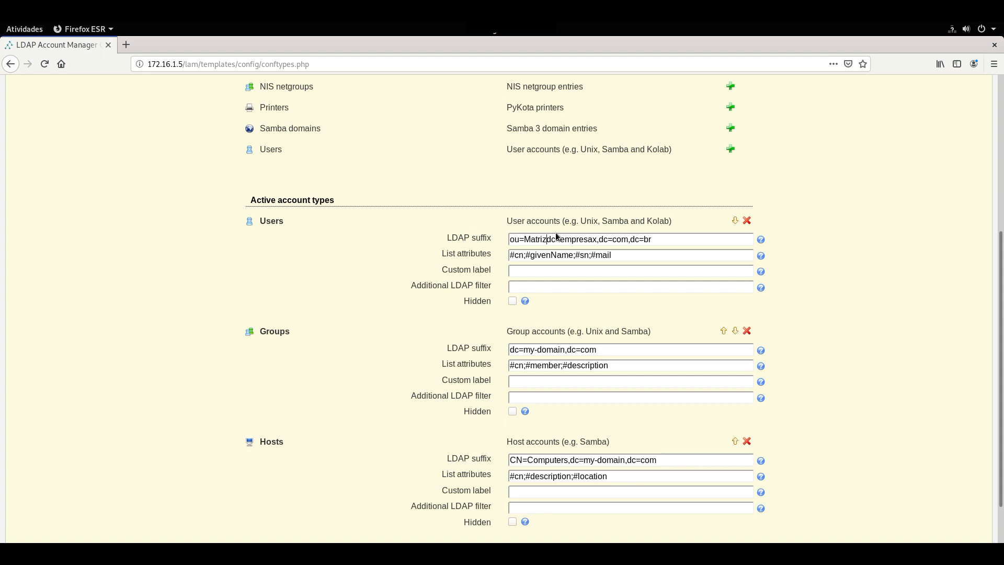
text(,)
Copy the Users suffix into the Groups LDAP suffix field.
drag(597, 349, 501, 352)
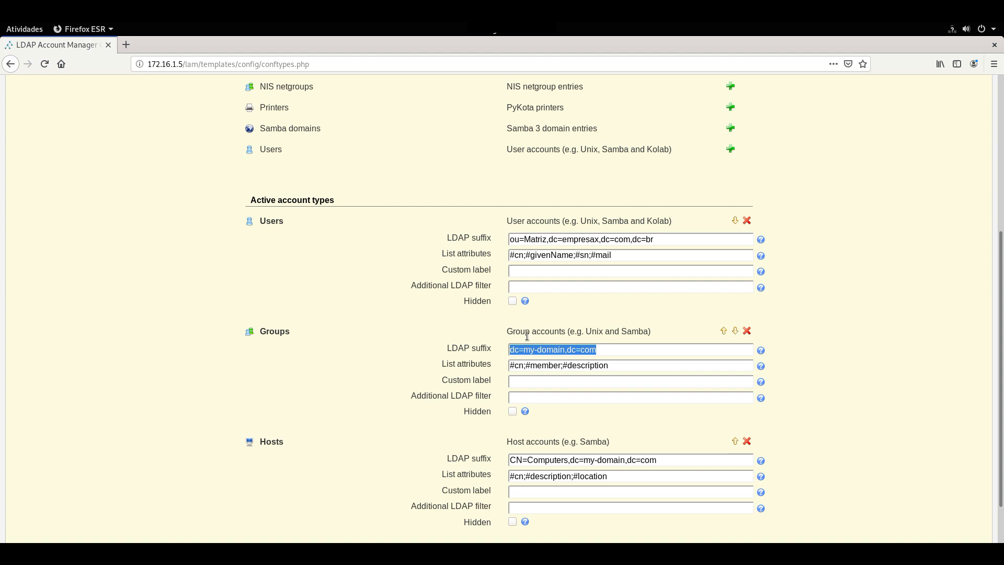
drag(655, 239, 488, 241)
key(ctrl+c)
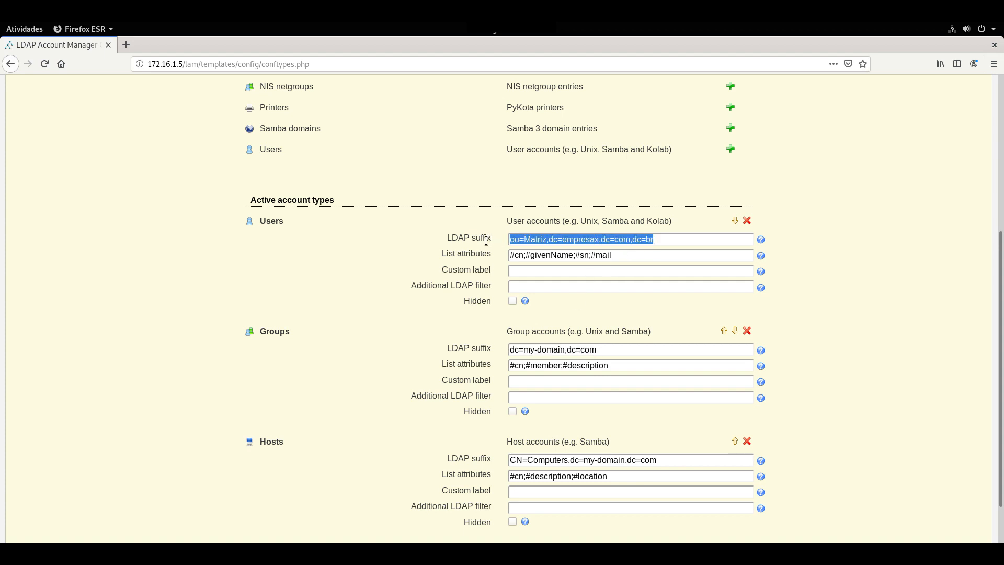
drag(602, 350, 432, 349)
key(ctrl+v)
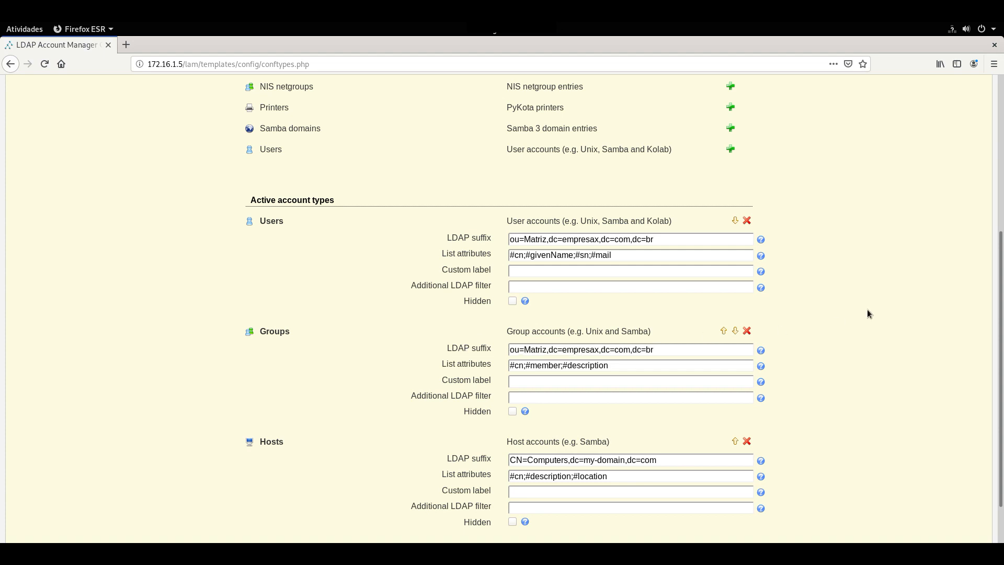
Change the Hosts suffix to CN=Computers,dc=empresax,dc=com,dc=br.
scroll(861, 309, down, 3)
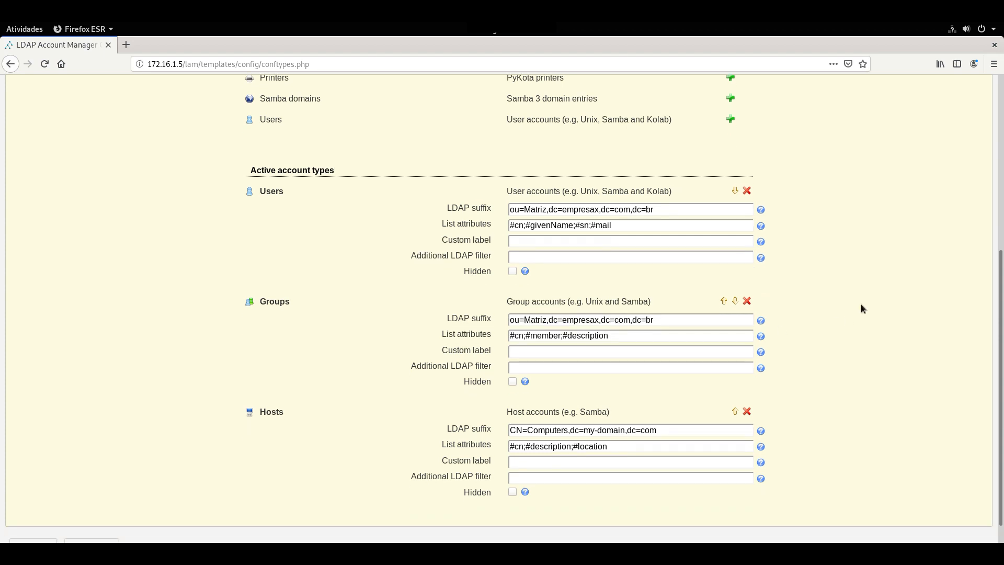
drag(657, 294, 550, 295)
key(ctrl+c)
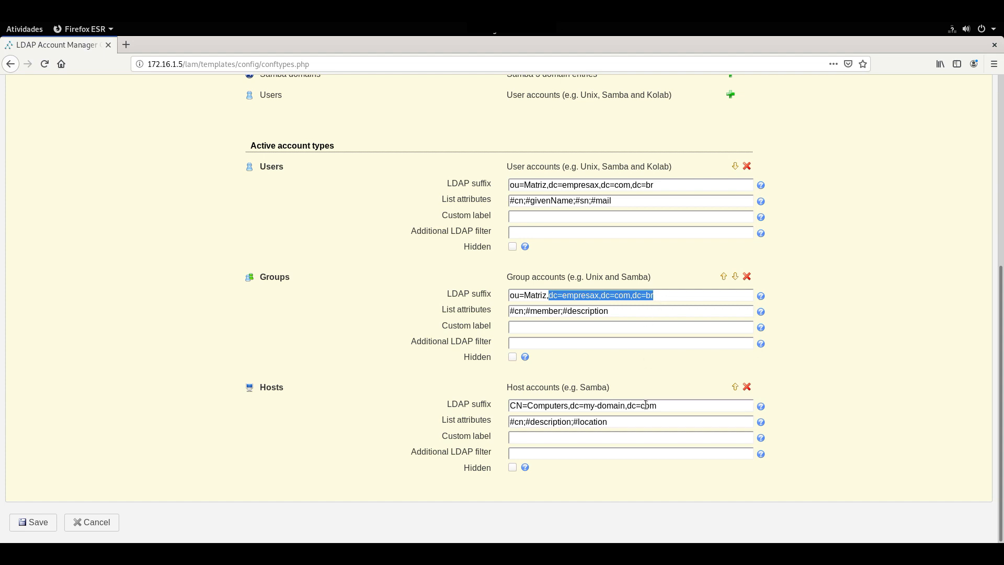
drag(658, 406, 569, 405)
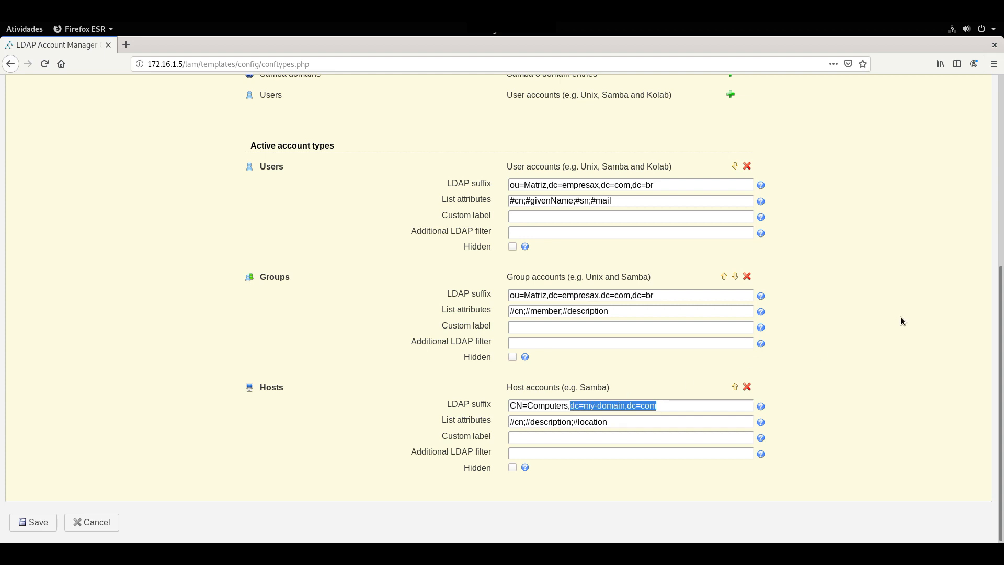
key(ctrl+v)
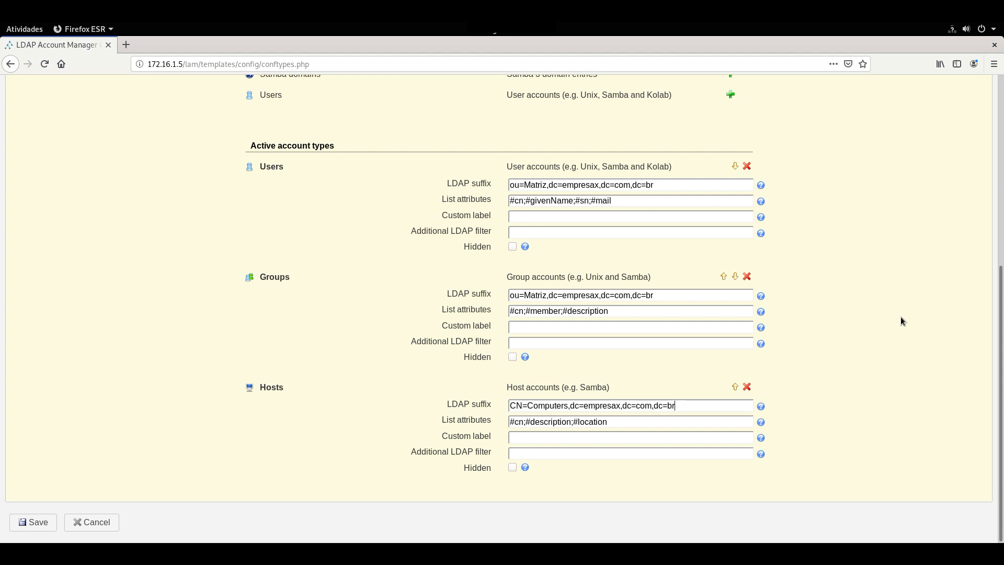
scroll(911, 308, up, 6)
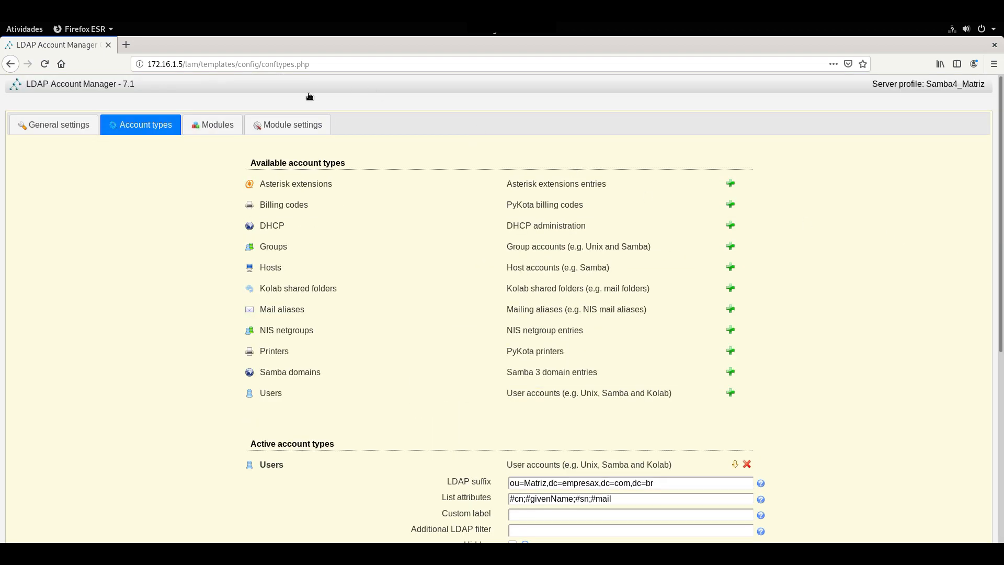
Add the Unix (posixAccount) and Shadow (shadowAccount) modules to user accounts.
click(212, 128)
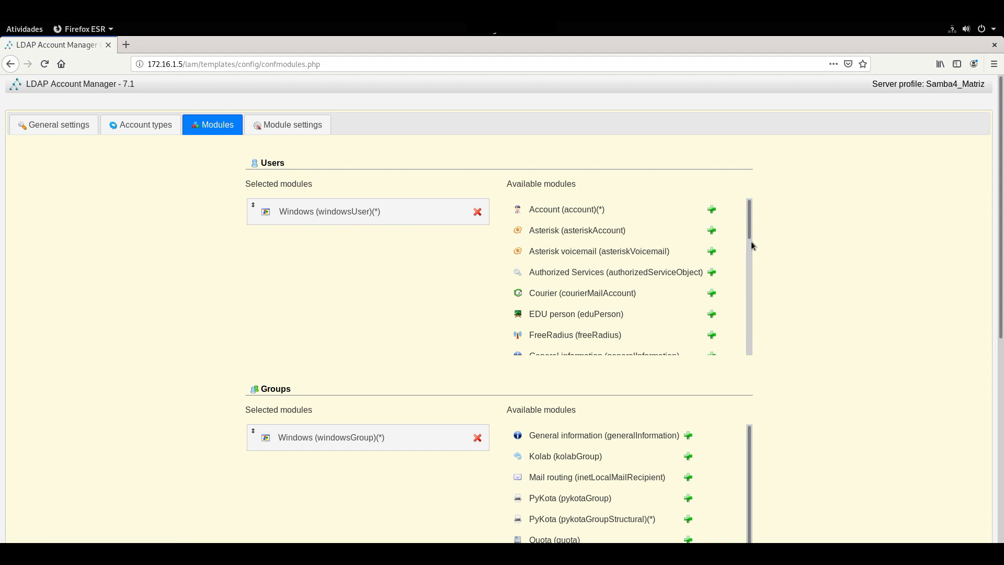
drag(751, 235, 730, 258)
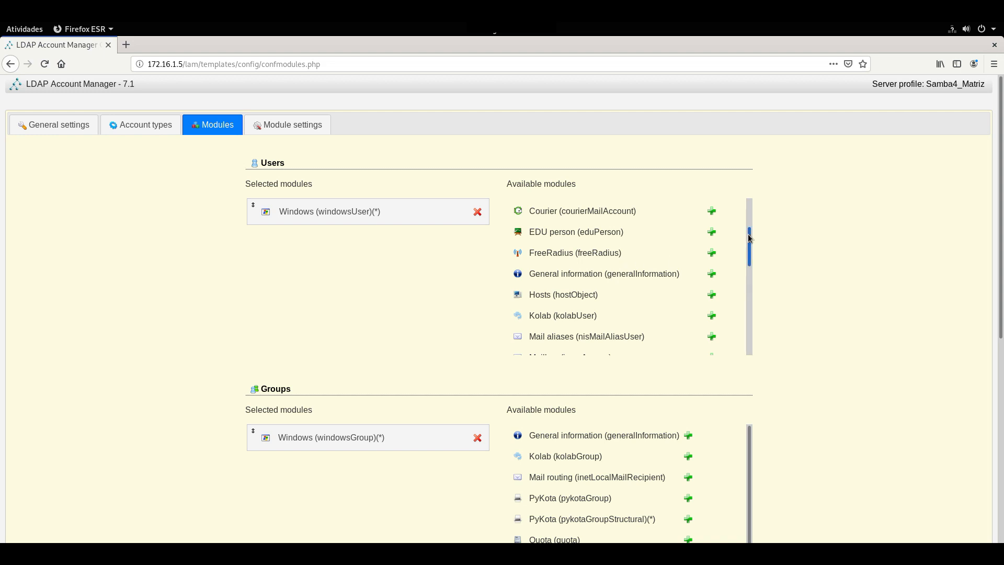
scroll(750, 240, up, 1)
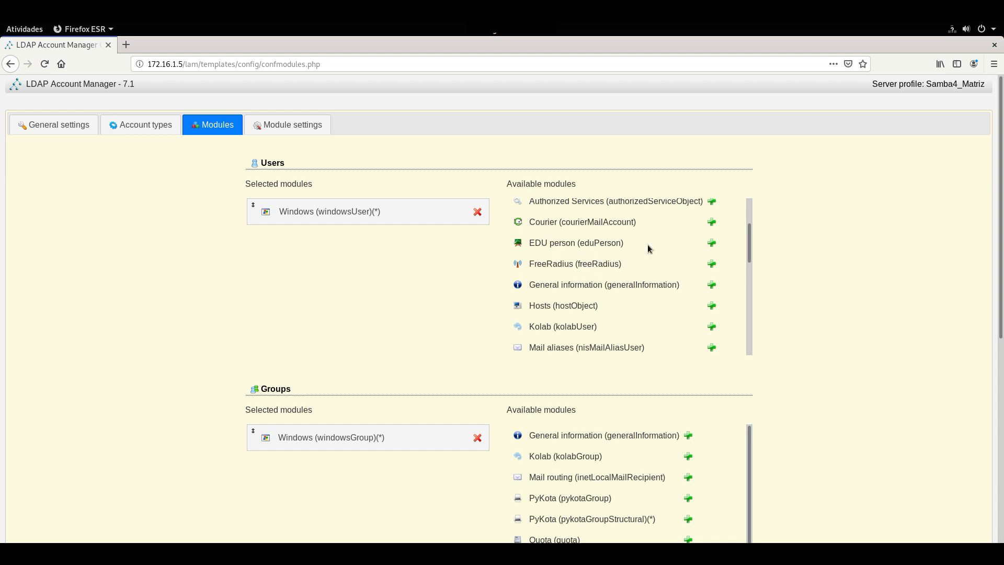
drag(751, 250, 751, 324)
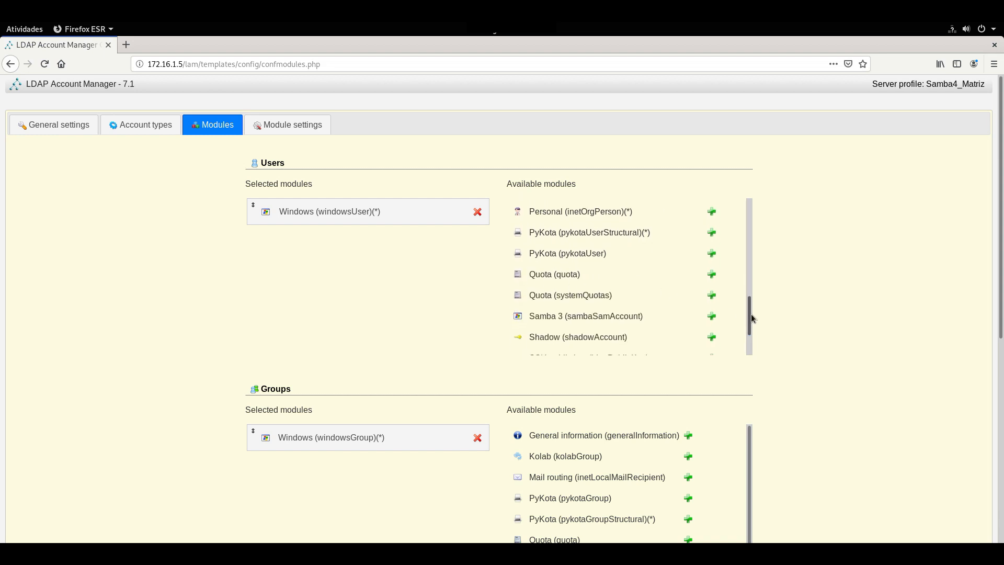
drag(751, 312, 751, 337)
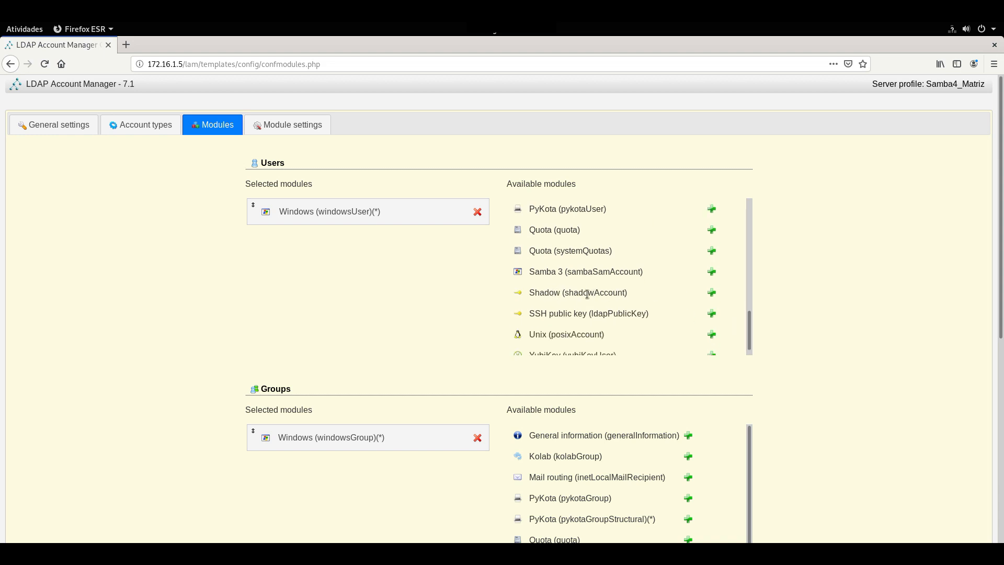
drag(749, 328, 749, 331)
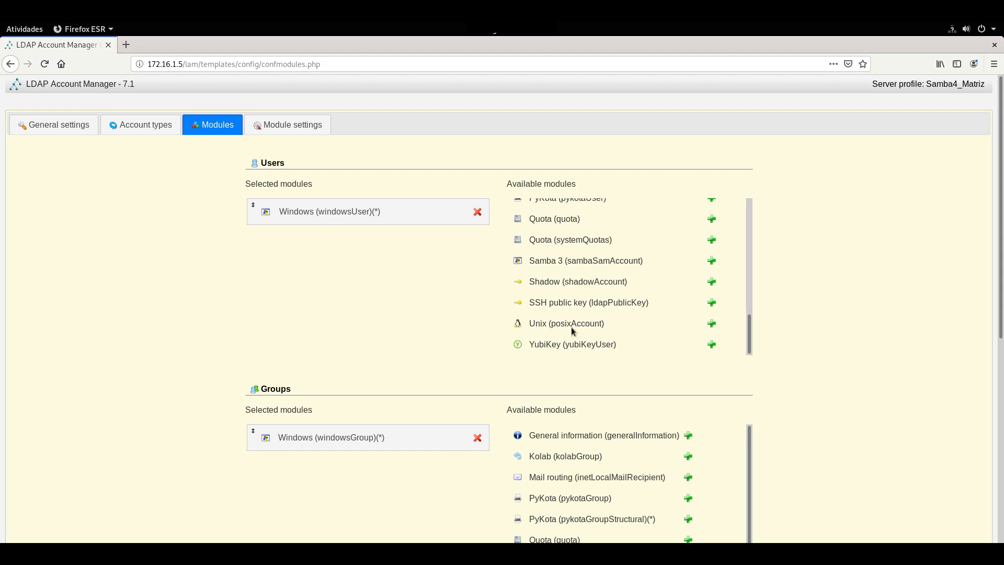
click(712, 324)
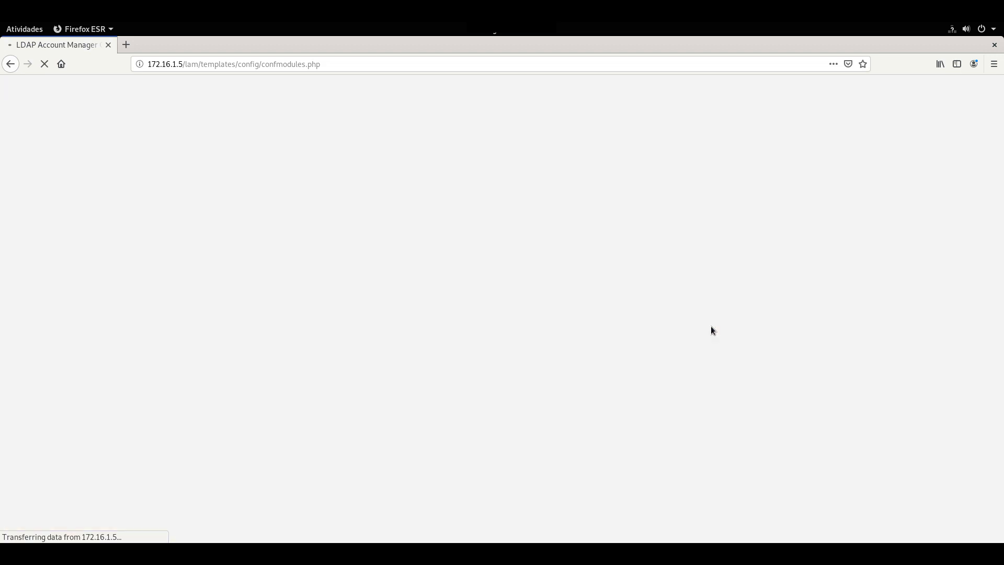
drag(750, 232, 747, 340)
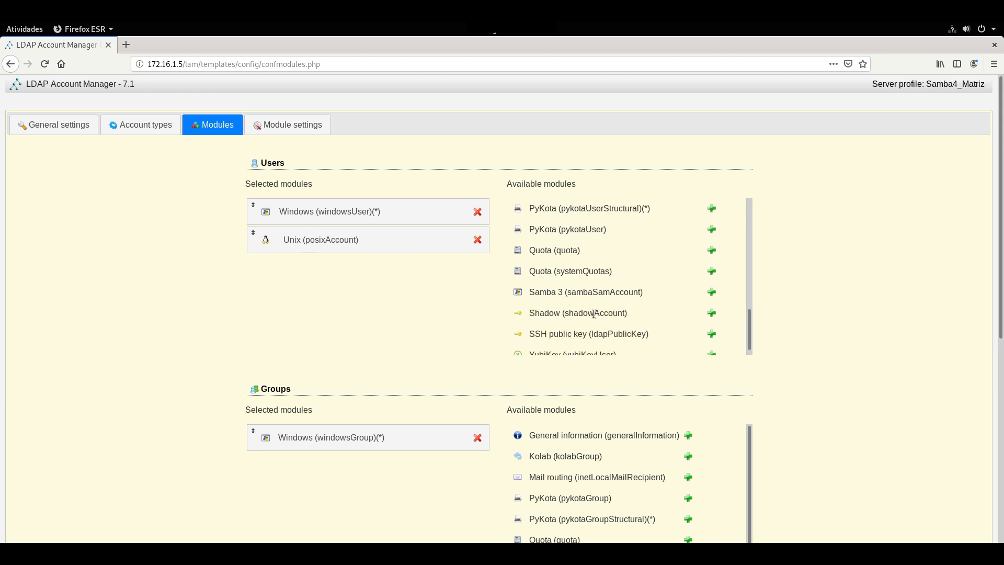
click(711, 313)
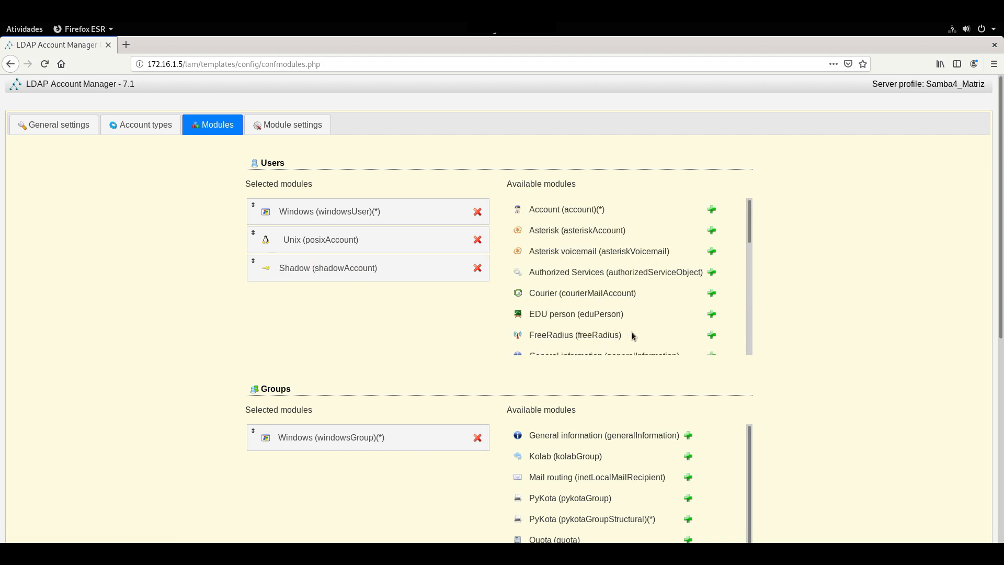
Add the Unix (windowsPosixGroup) module to groups.
scroll(749, 240, down, 1)
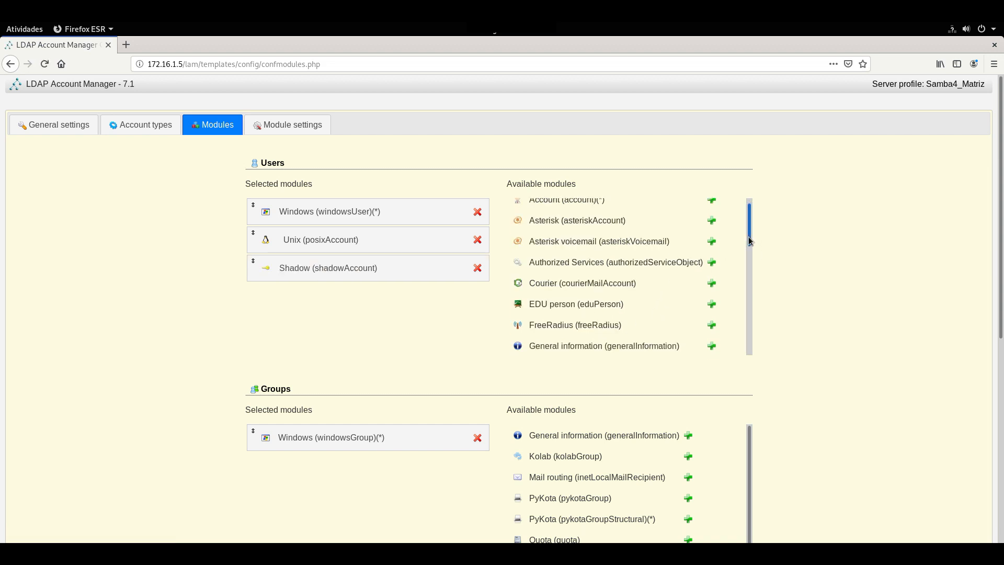
drag(1000, 216, 1001, 259)
scroll(834, 273, down, 4)
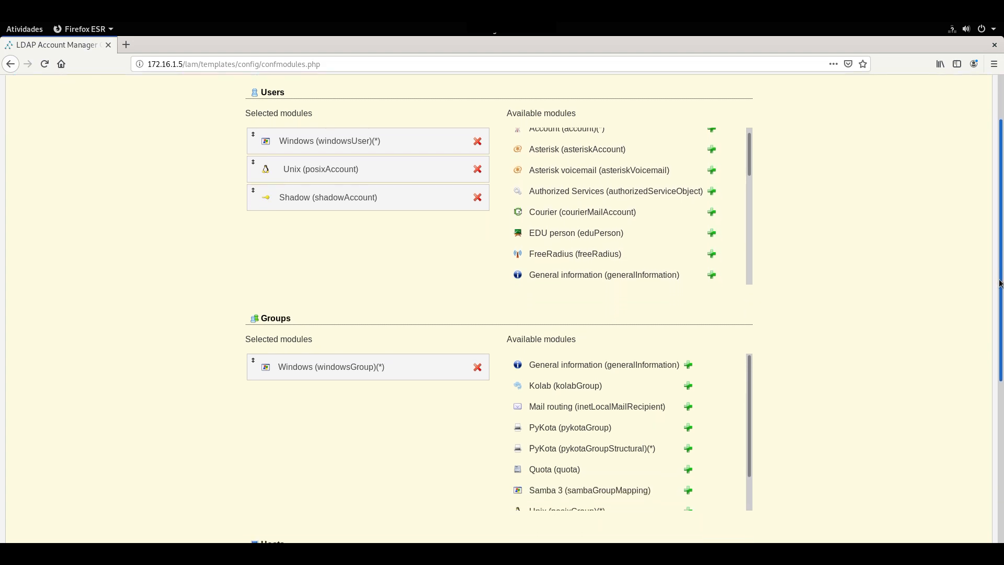
drag(748, 281, 677, 396)
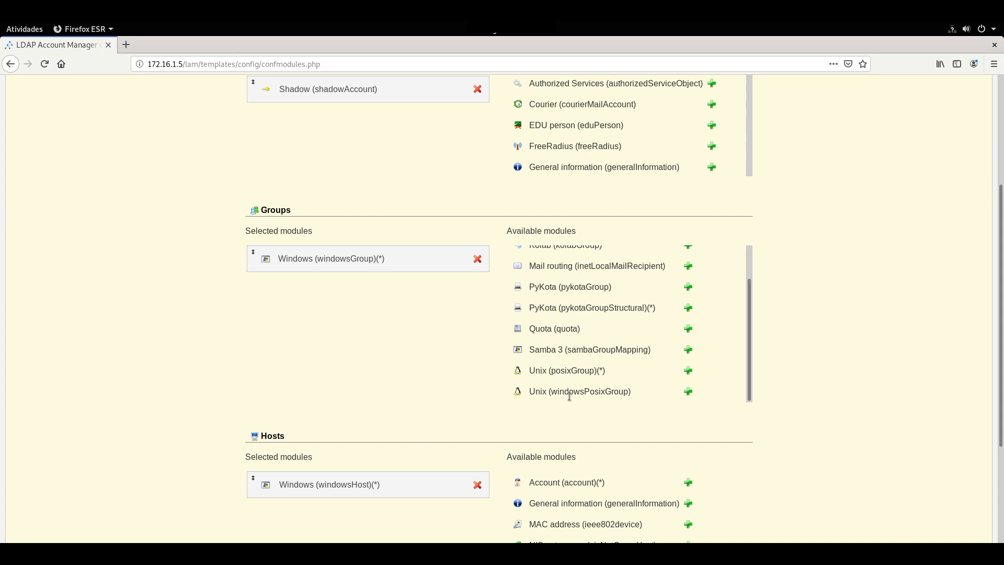
click(687, 392)
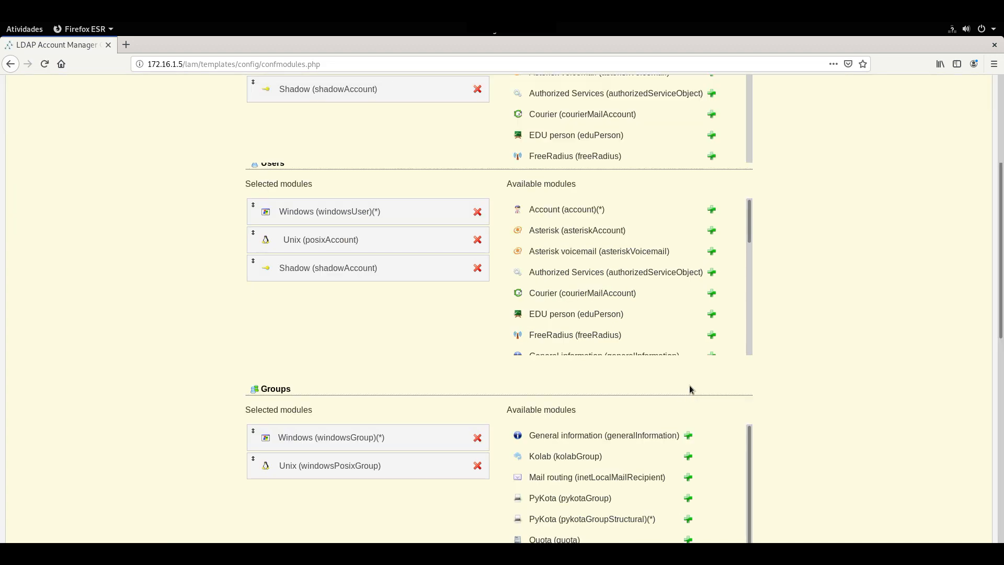
scroll(978, 331, down, 5)
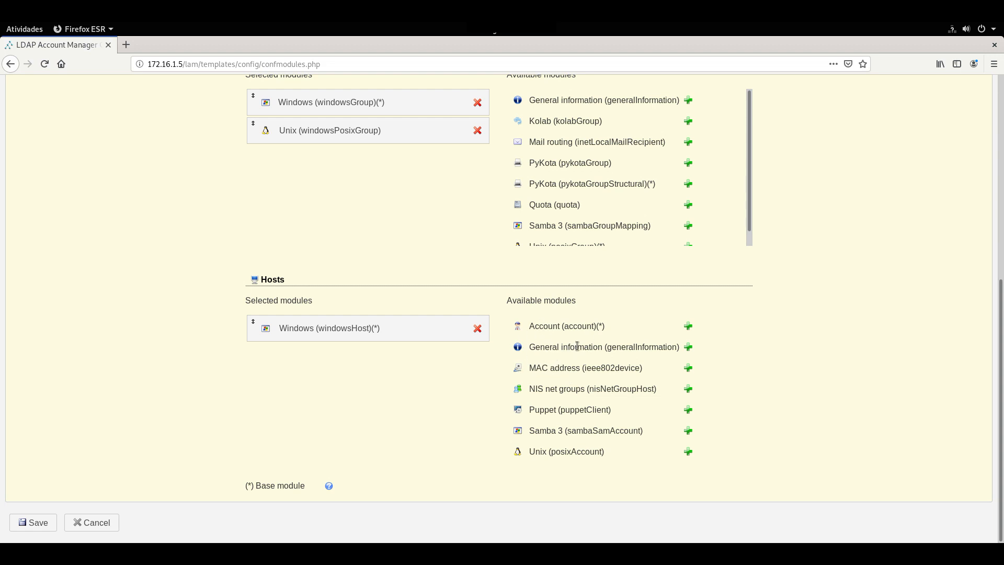
drag(1001, 351, 1002, 84)
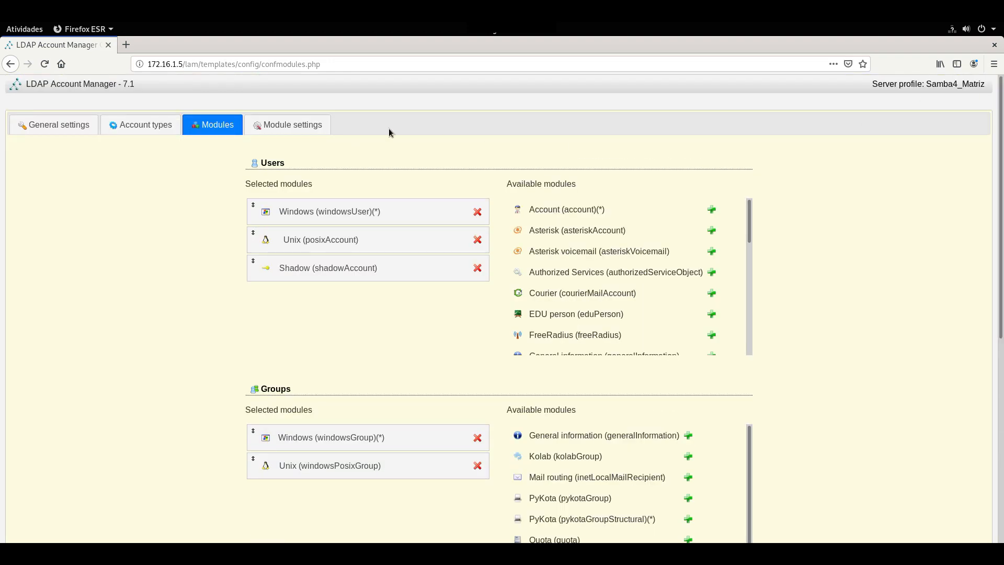
In Module settings, set the Windows domain to empresax.com.br.
click(284, 130)
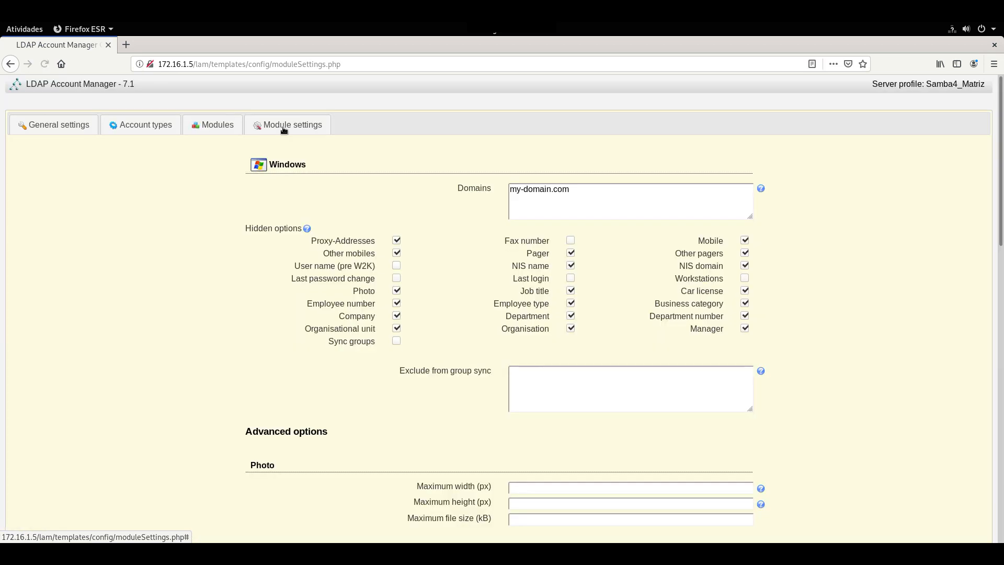
drag(571, 190, 500, 188)
text(empresax.com.br)
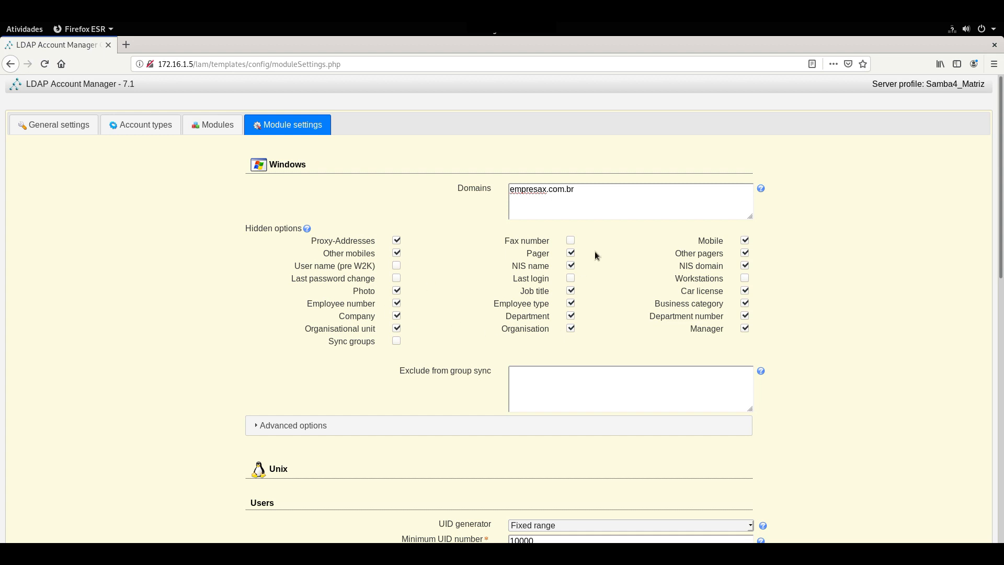
Leave the Photo option hidden and save the profile configuration.
click(396, 292)
click(396, 290)
scroll(1000, 374, down, 2)
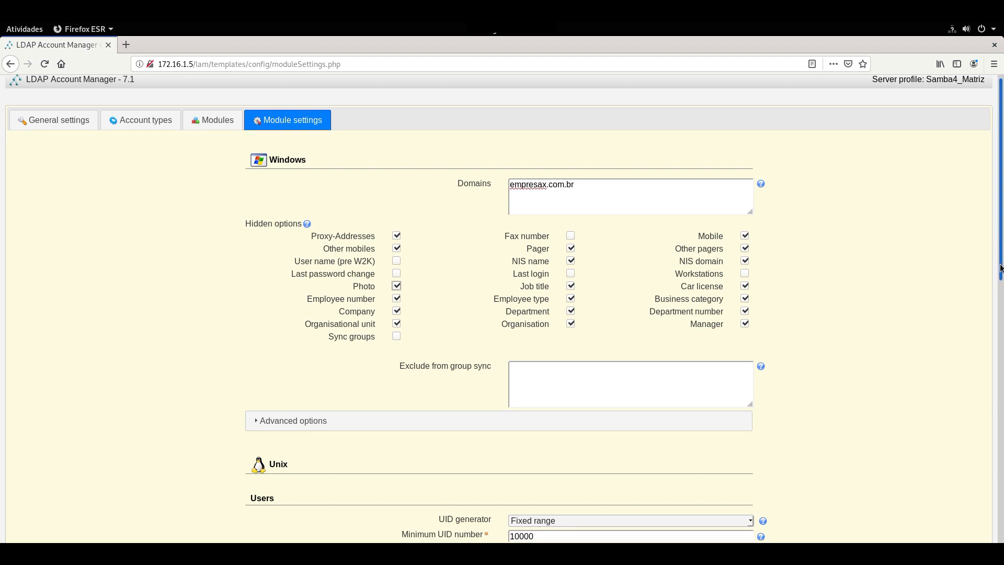
scroll(1000, 374, down, 10)
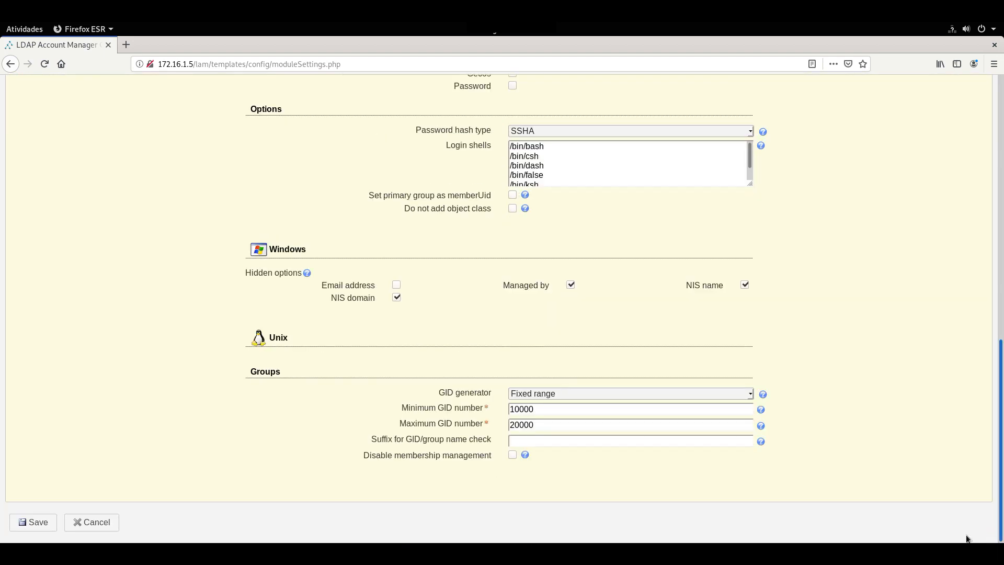
click(37, 523)
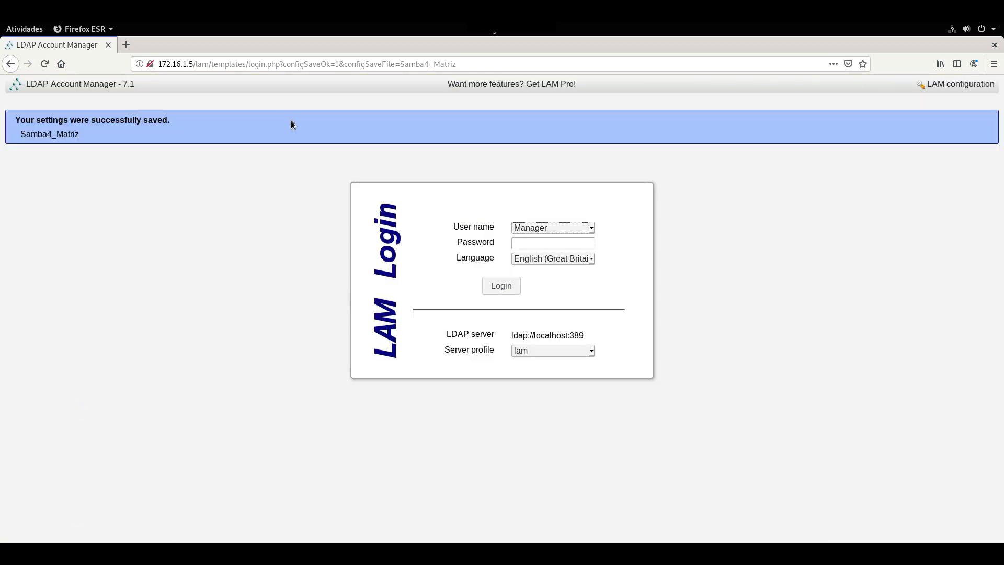
Attempt to log in to Samba4_Matriz, hit the stronger-authentication error, then switch to PuTTY.
drag(56, 136, 31, 135)
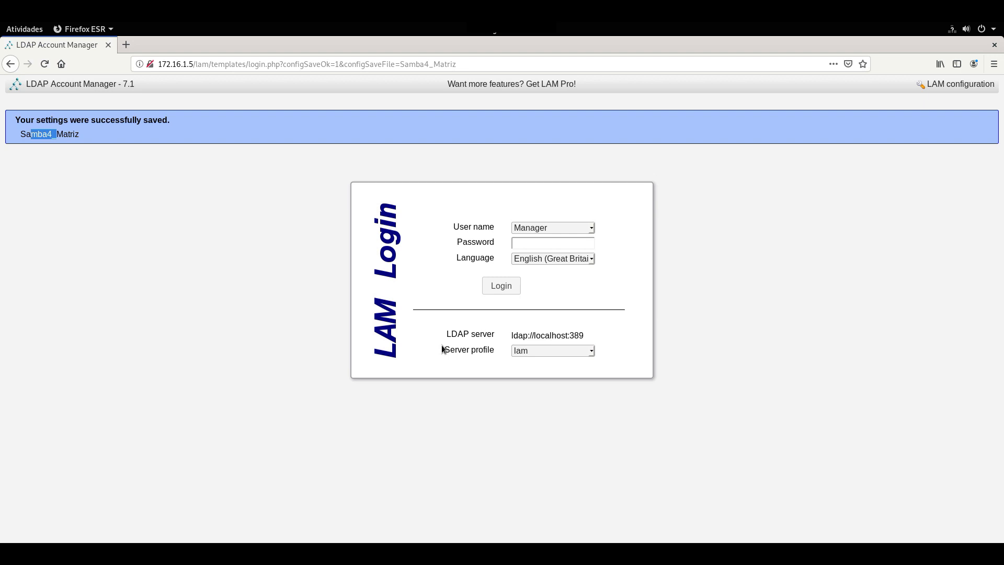
click(553, 353)
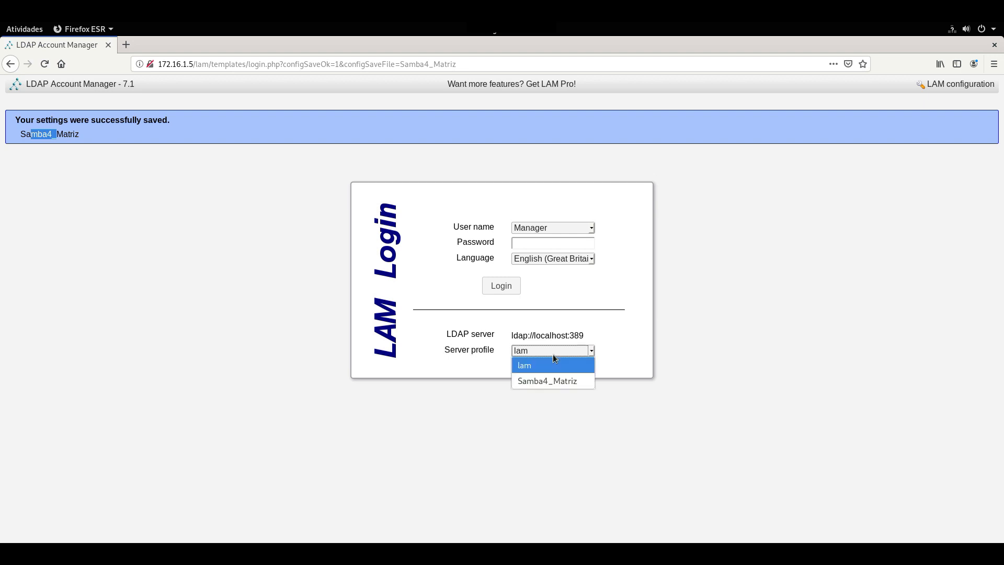
click(551, 381)
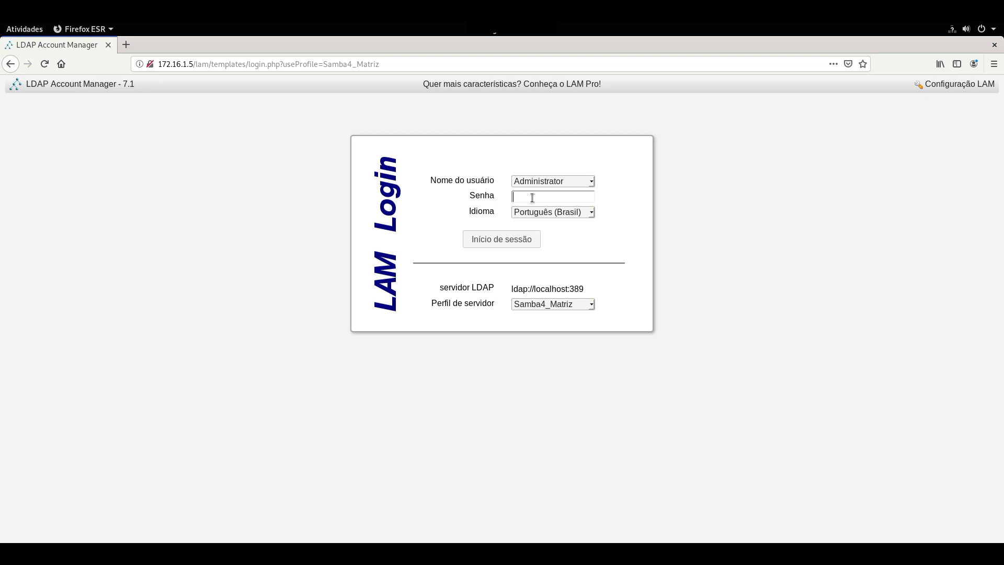
text(***)
click(512, 242)
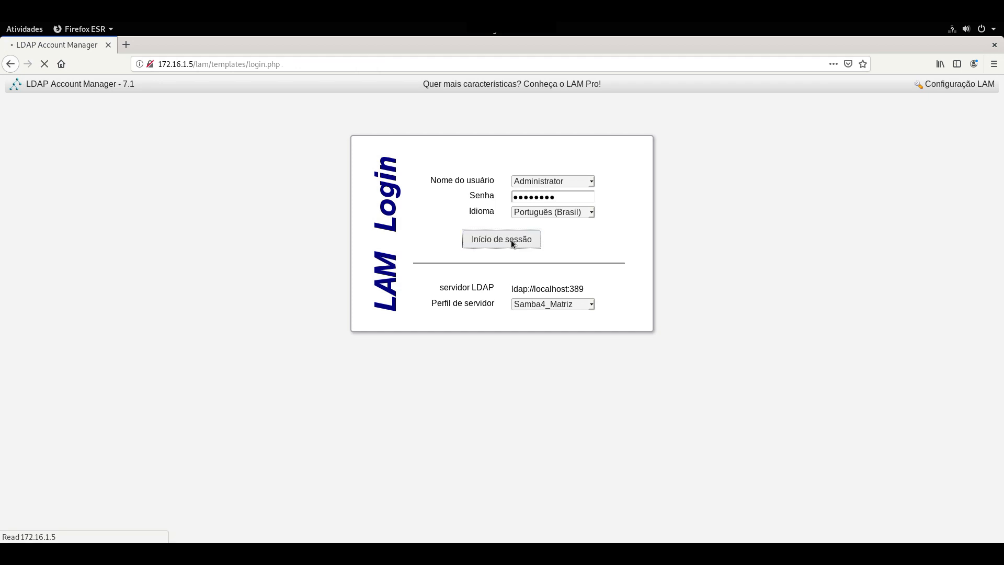
drag(454, 275, 564, 277)
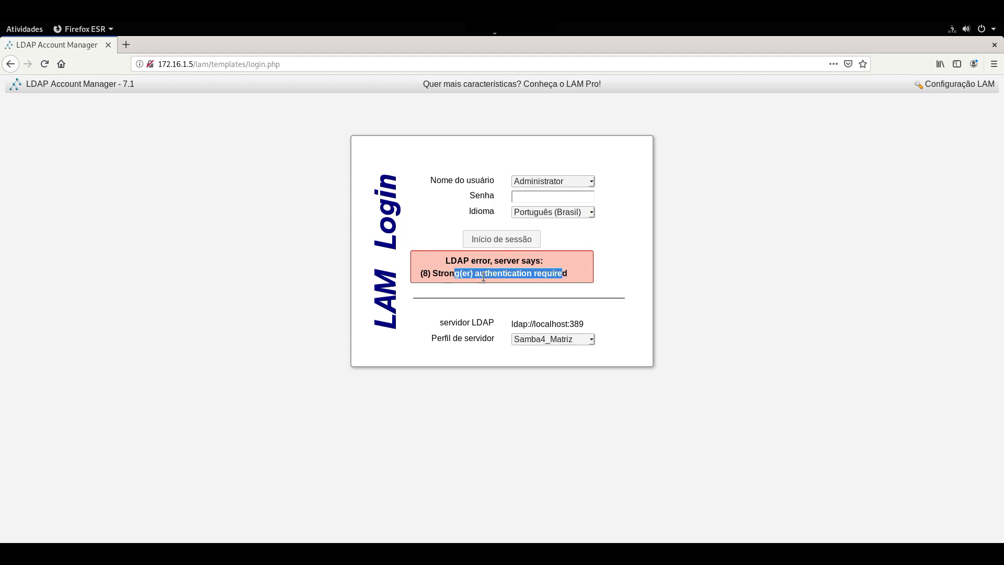
click(331, 553)
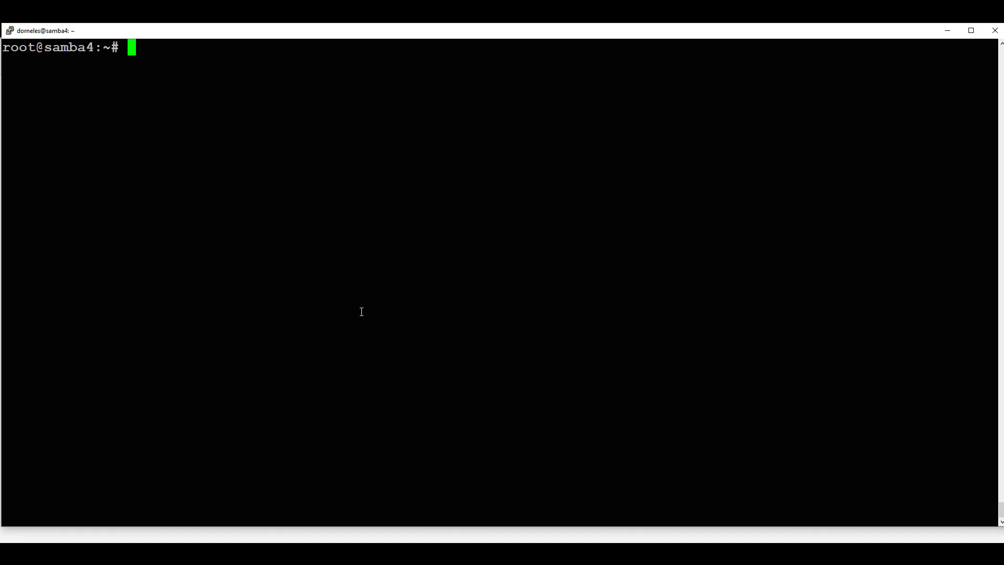
Open smb.conf in vim and add 'ldap server require strong auth = no' under [global].
text(vim /usr)
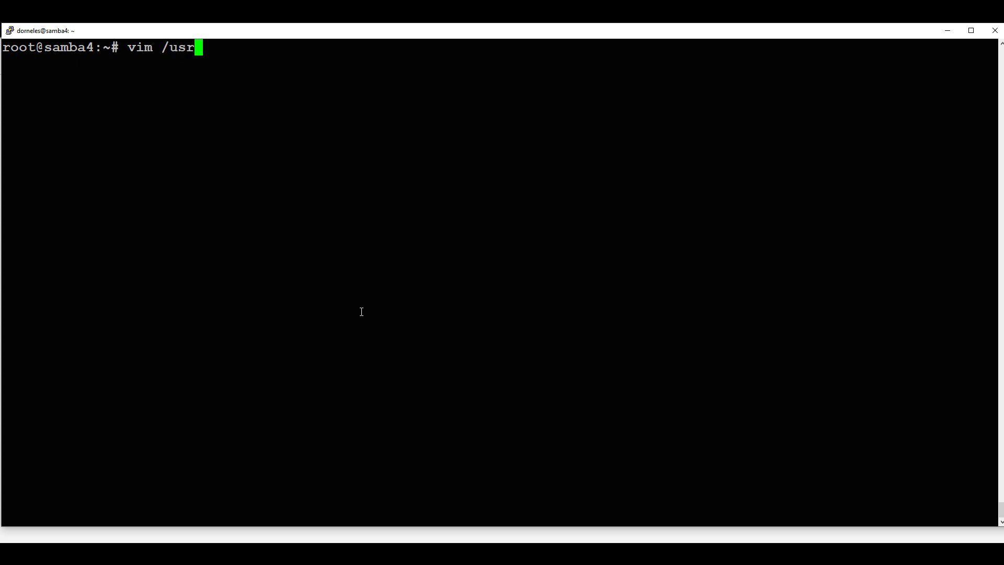
text(/local/samba/)
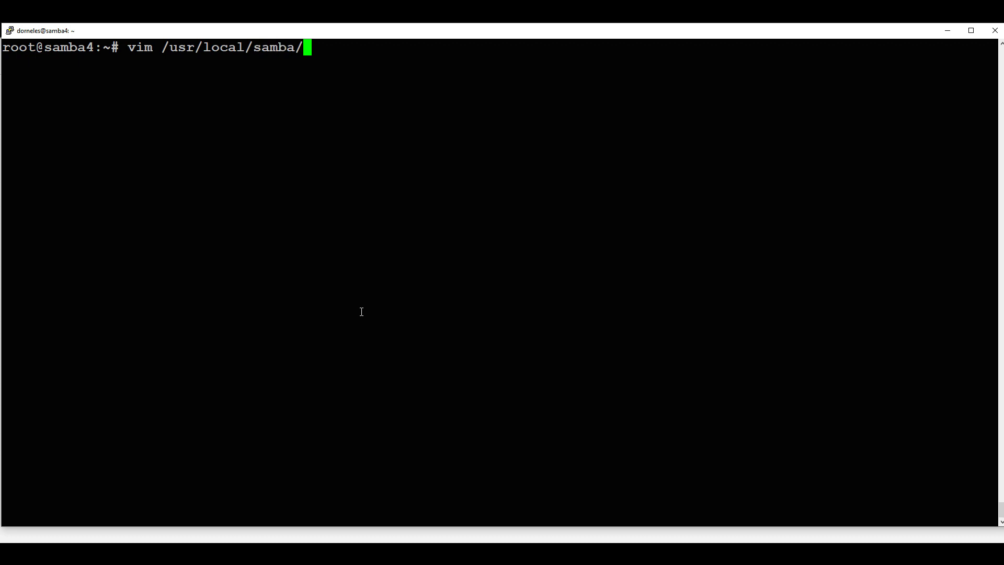
text(etc/sm)
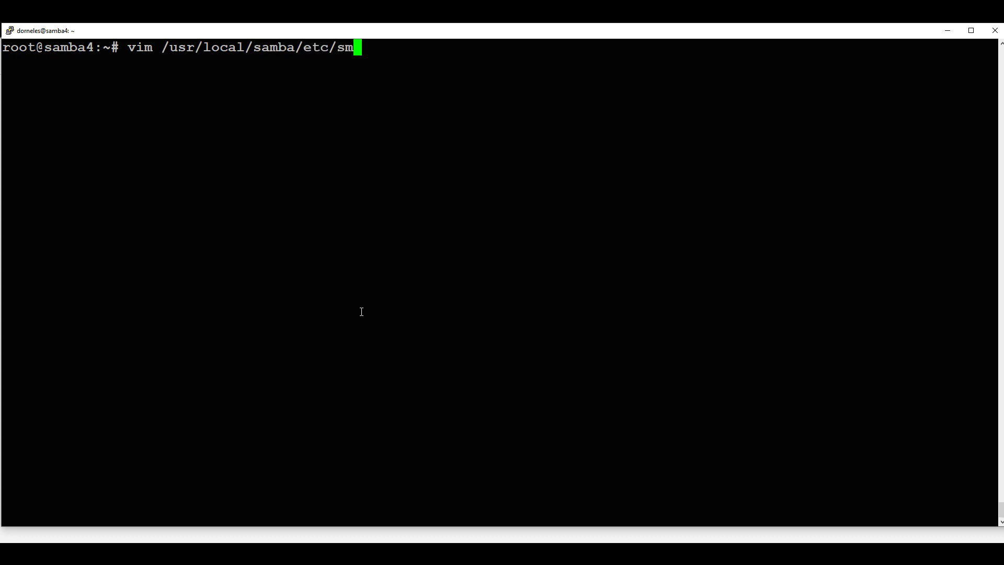
key(Tab)
key(Return)
key(Down)
key(Down)
key(Down)
key(Down)
key(Up)
key(Up)
key(Up)
key(Up)
key(Down)
key(Down)
key(Down)
key(Down)
key(Down)
key(Down)
key(Down)
key(Down)
key(Down)
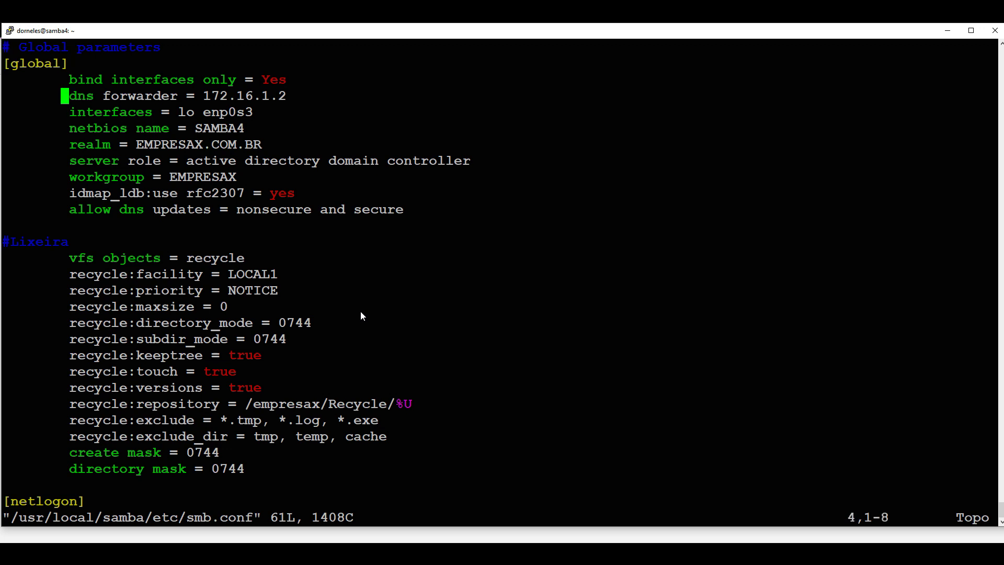
key(Down)
key(Down)
key(Down)
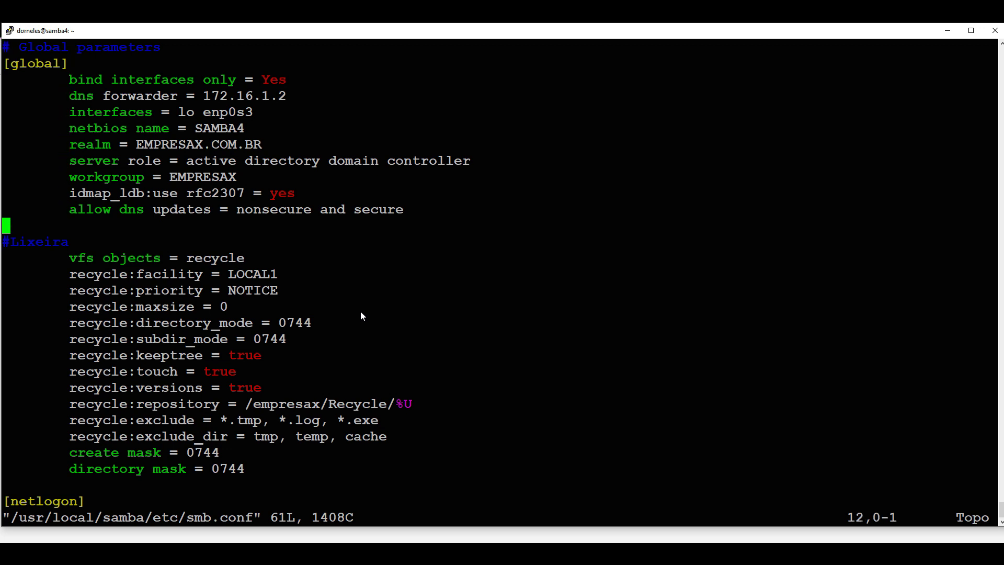
key(Up)
key(i)
key(Tab)
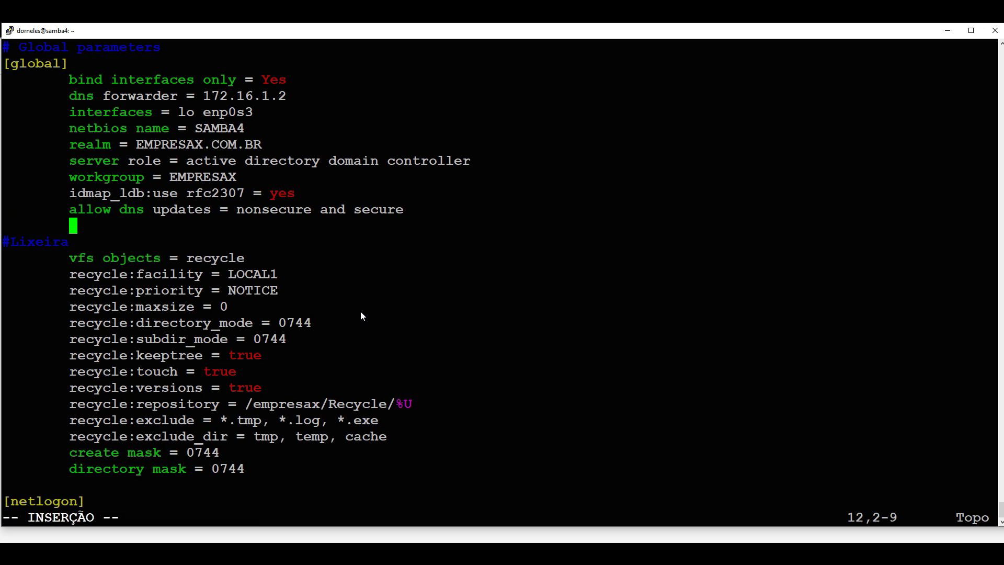
text(ldap )
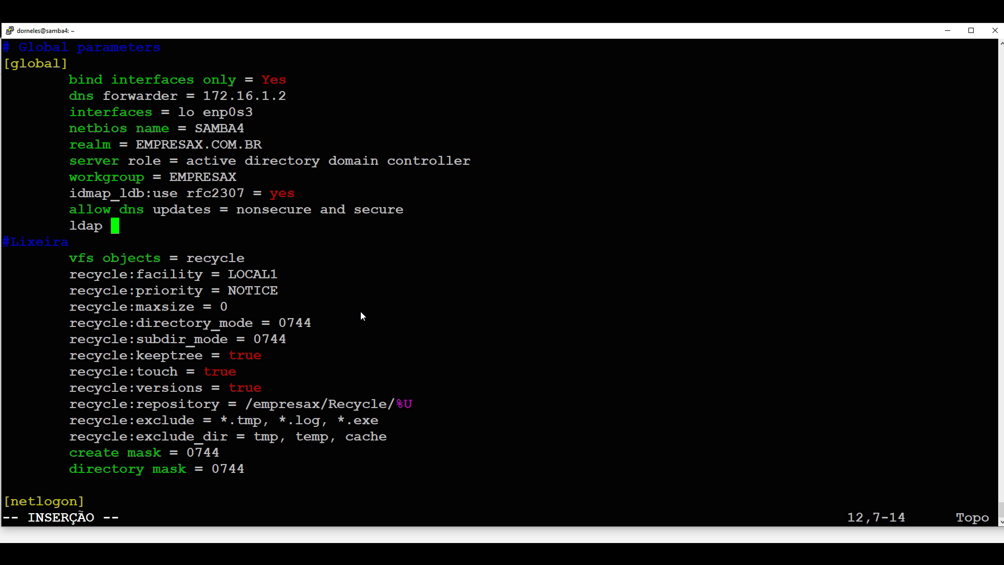
text(server )
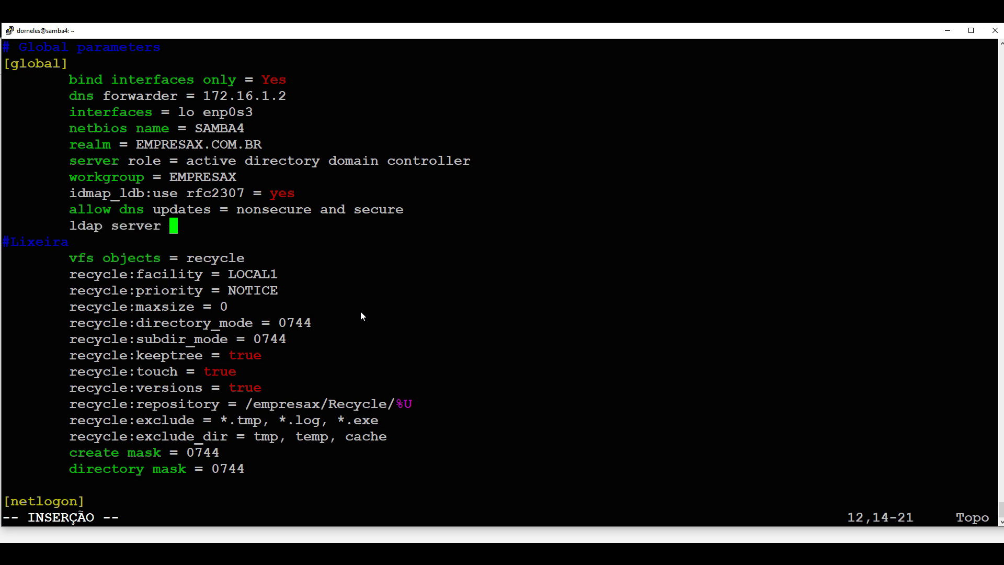
text(require )
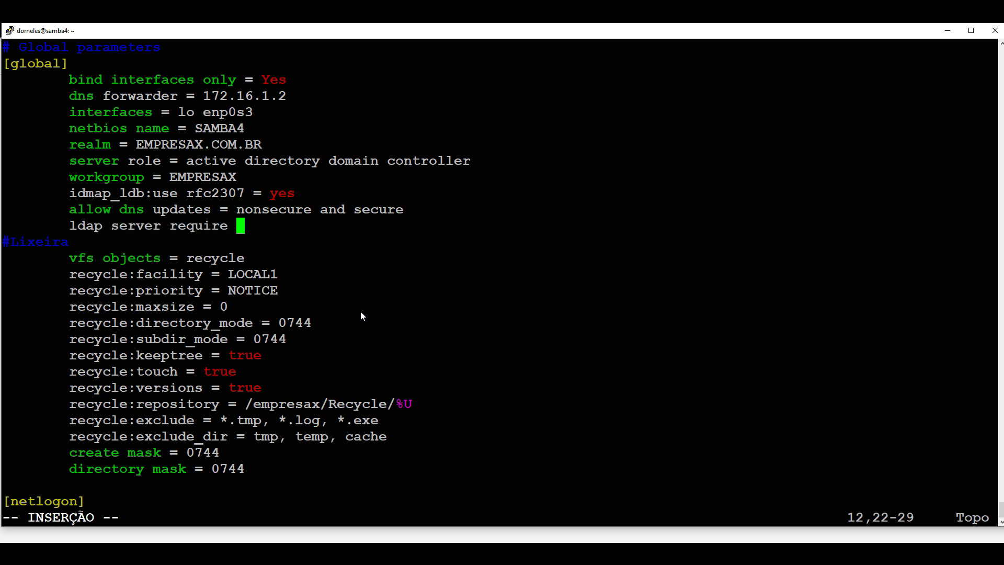
text(strong )
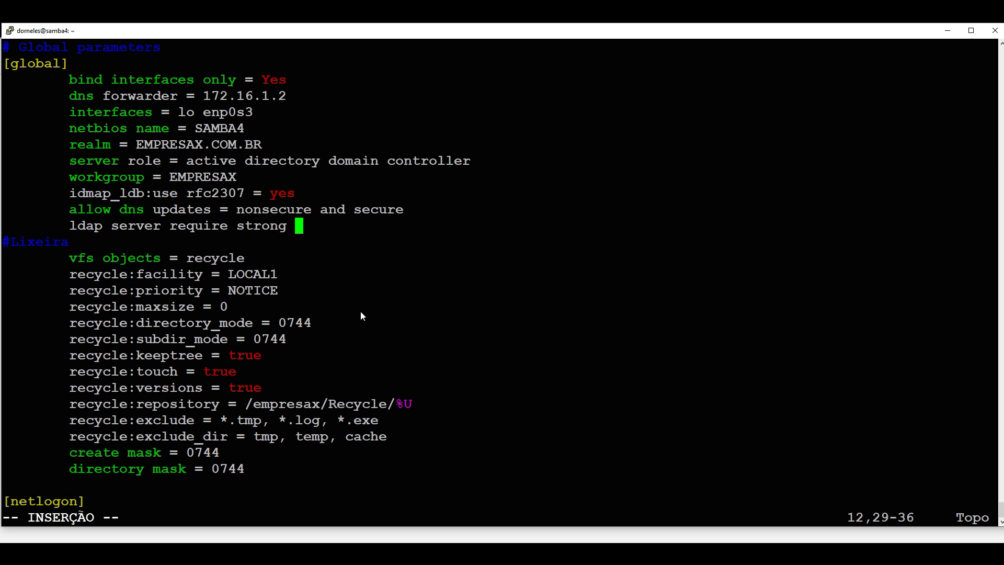
text(auth )
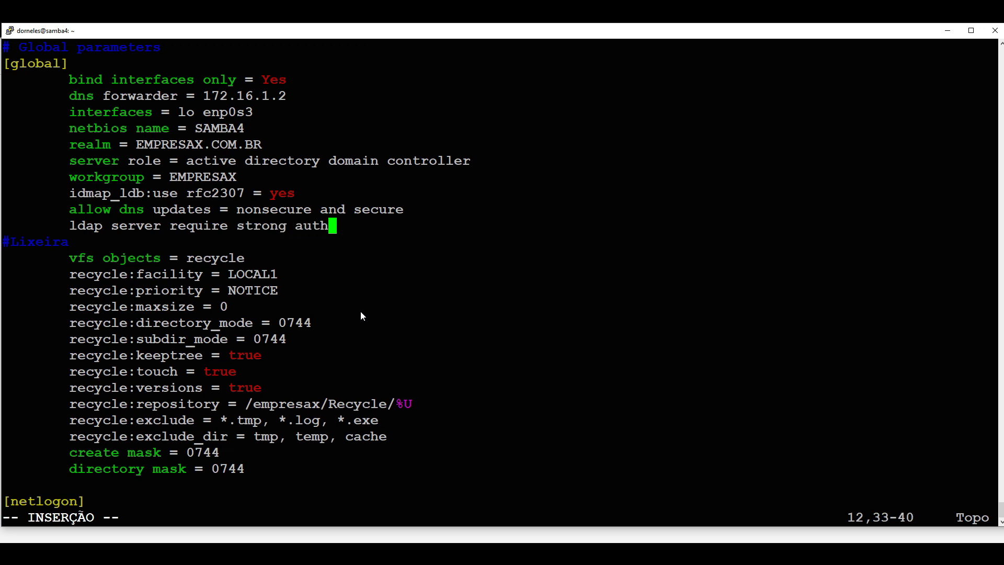
text(= no)
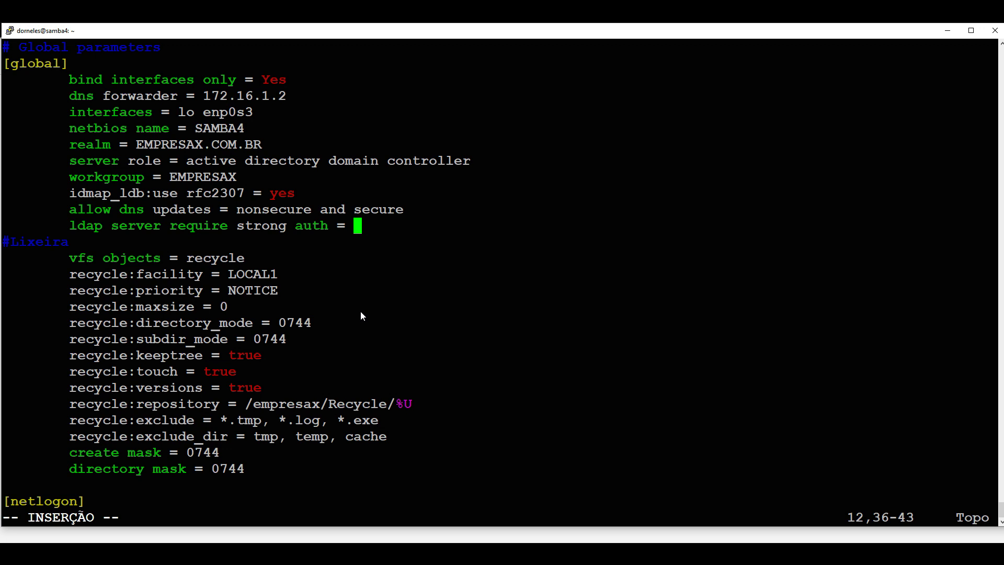
Save smb.conf with :x and run systemctl restart samba4.
key(Up)
key(Up)
key(Up)
key(Down)
key(Down)
key(Down)
key(Down)
key(Up)
key(Up)
key(Up)
key(Up)
key(Up)
key(Up)
key(Up)
key(Down)
key(Down)
key(Down)
key(Down)
key(Down)
key(Down)
key(Down)
key(Down)
key(Down)
key(Down)
key(Down)
key(Down)
key(Down)
key(Down)
key(Down)
key(Down)
key(Down)
key(Down)
key(Down)
key(Down)
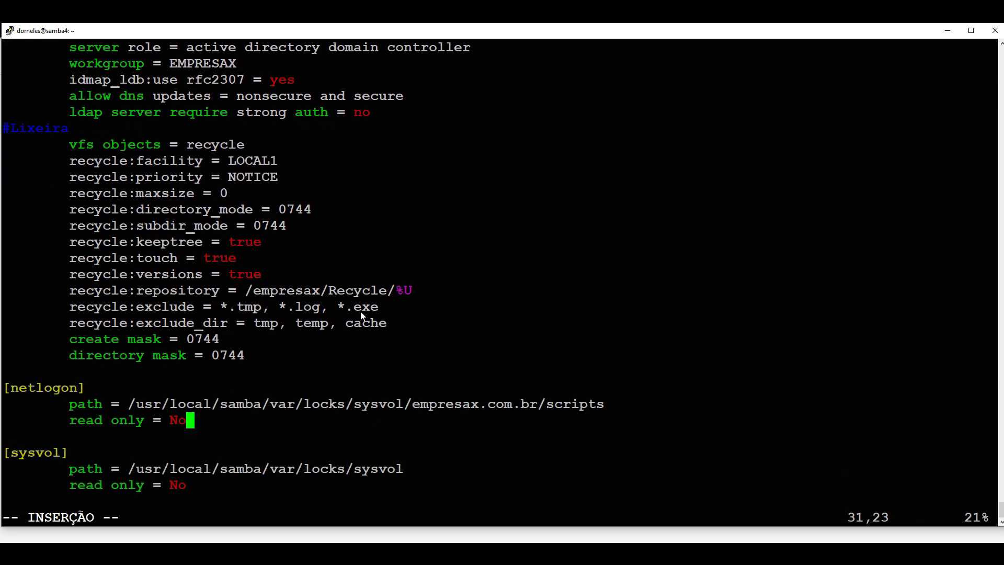
key(Escape)
text(:x)
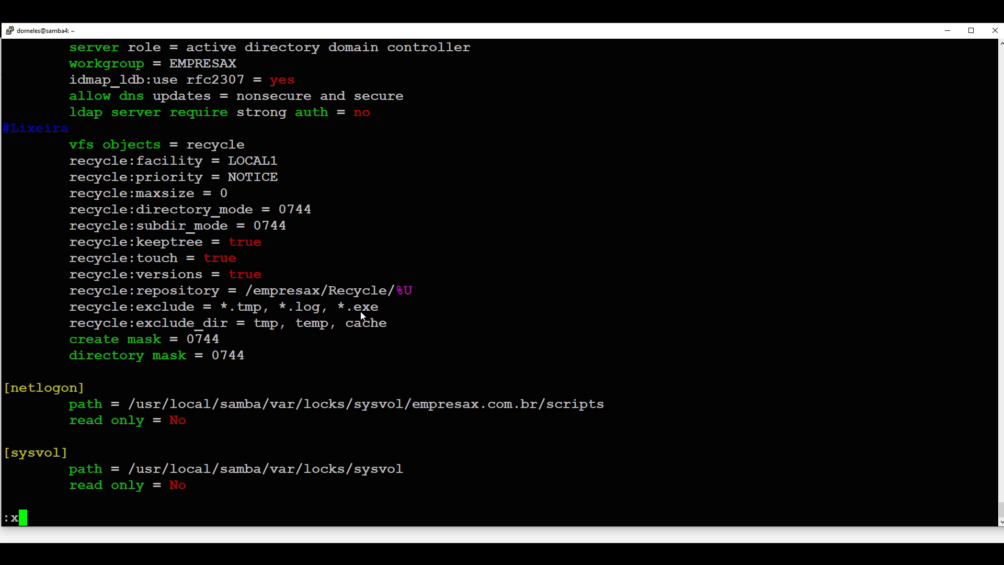
key(Return)
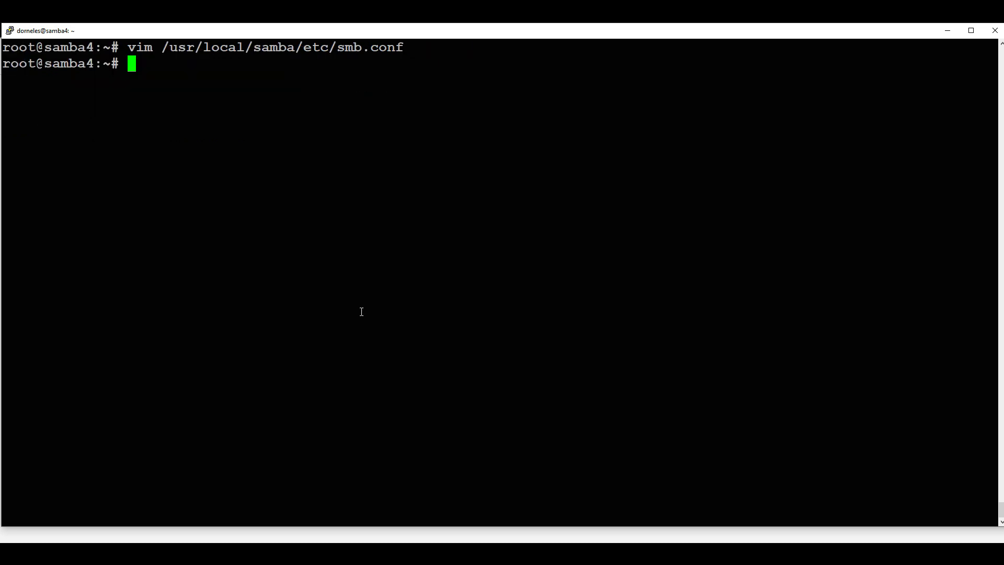
text(systemctl )
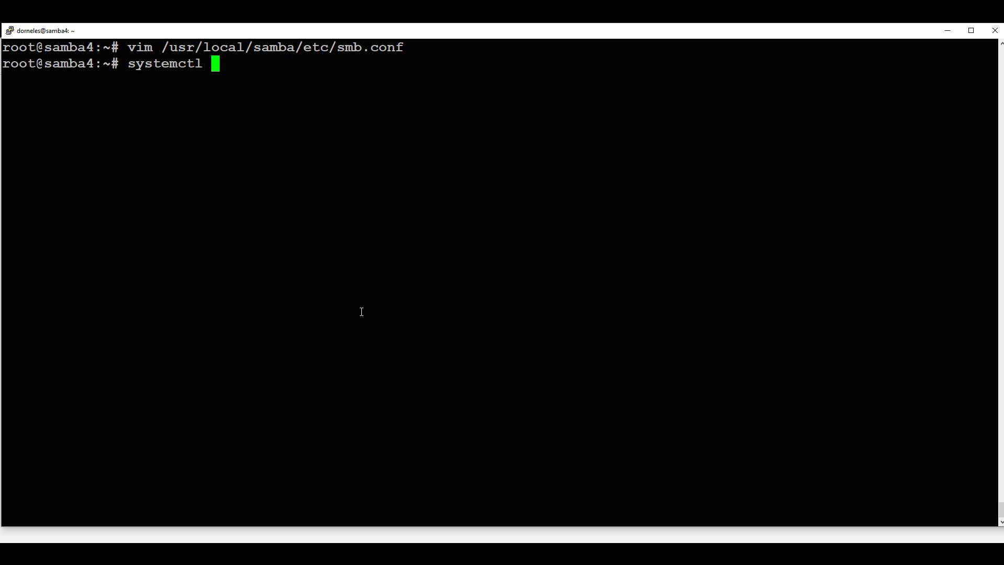
text(restart samba4)
key(Return)
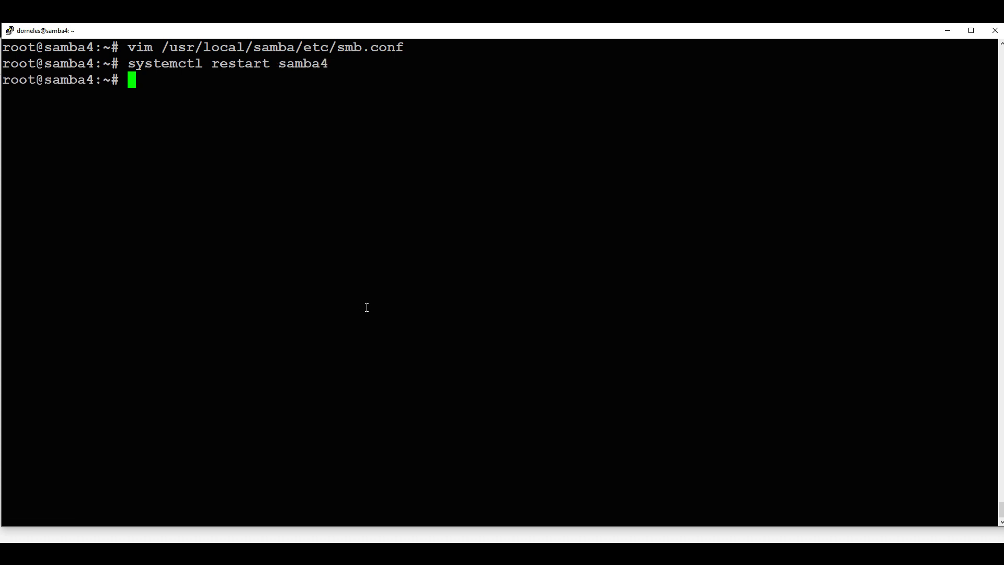
Log in to the Samba4_Matriz profile with the administrator password.
click(947, 30)
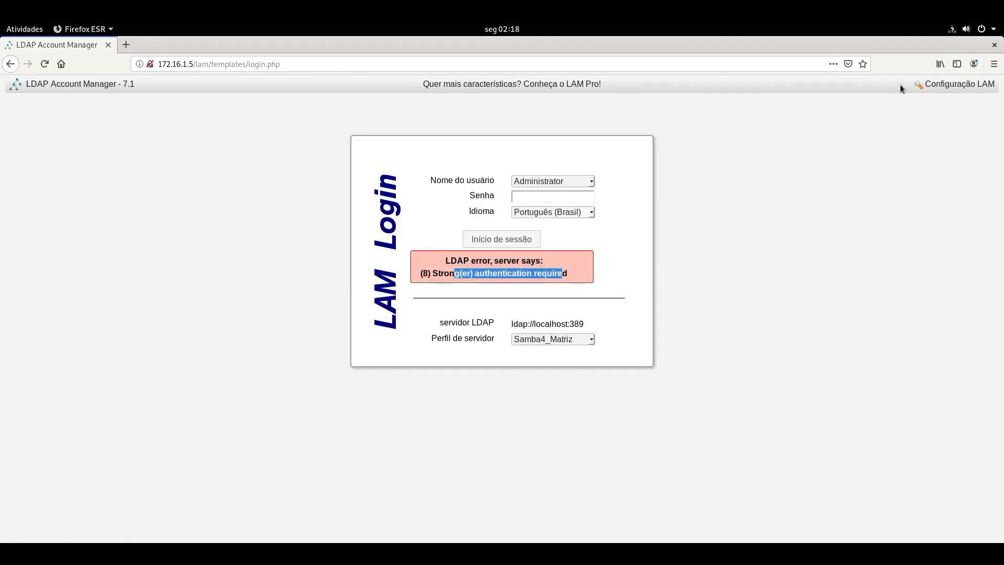
click(531, 198)
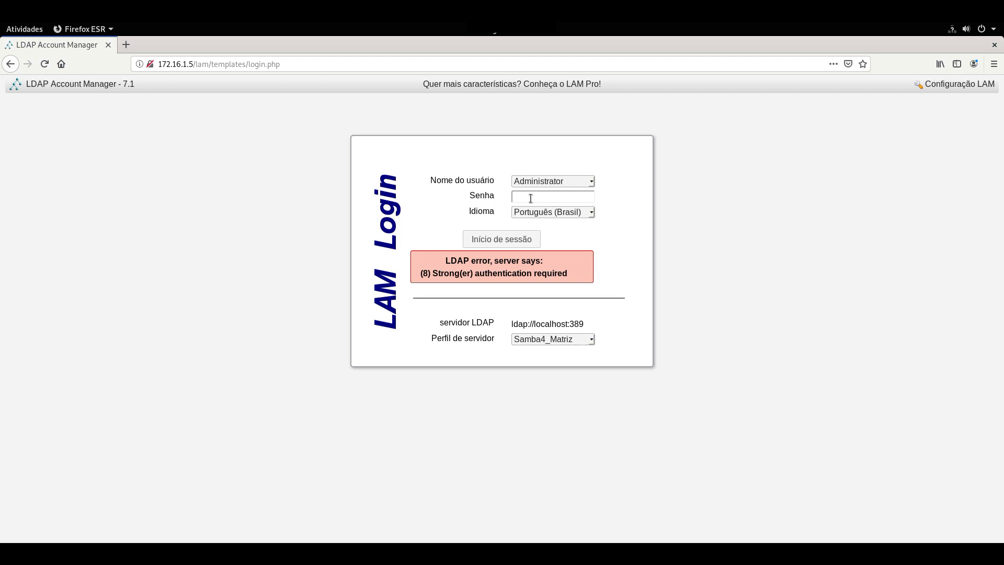
text(••••••)
key(Return)
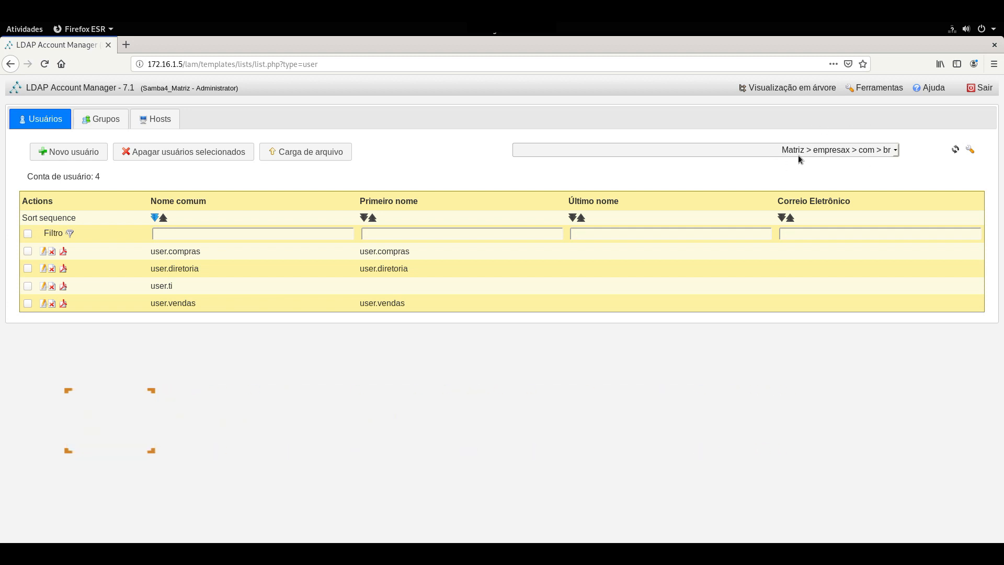
Filter users to the Compras OU, restore the whole Matriz view, then list the groups.
click(896, 152)
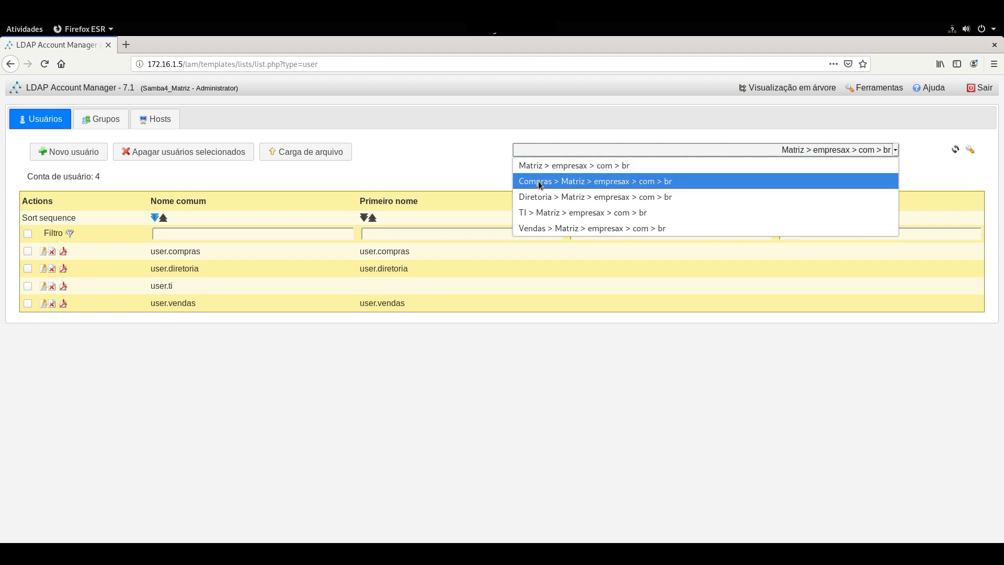
click(582, 183)
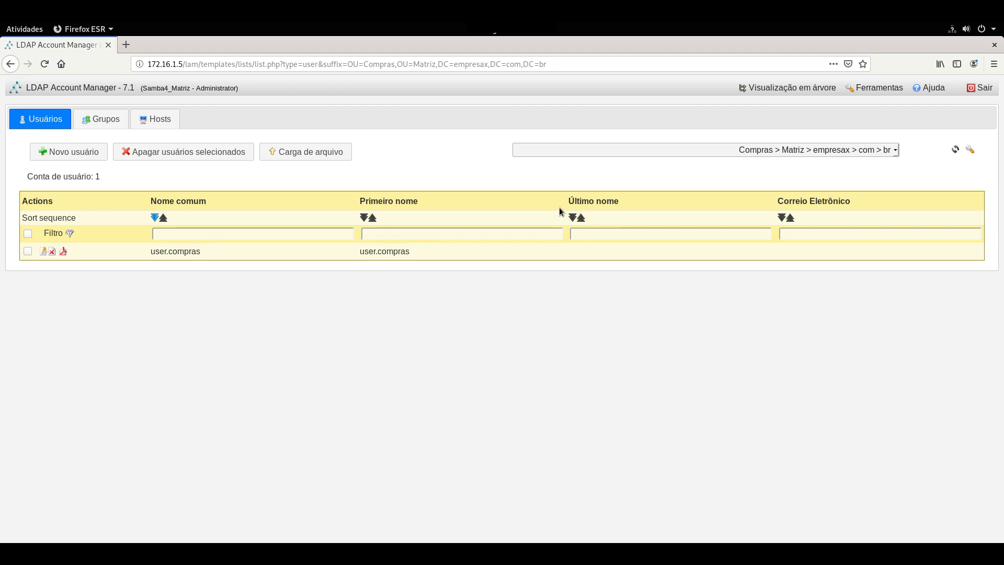
click(895, 150)
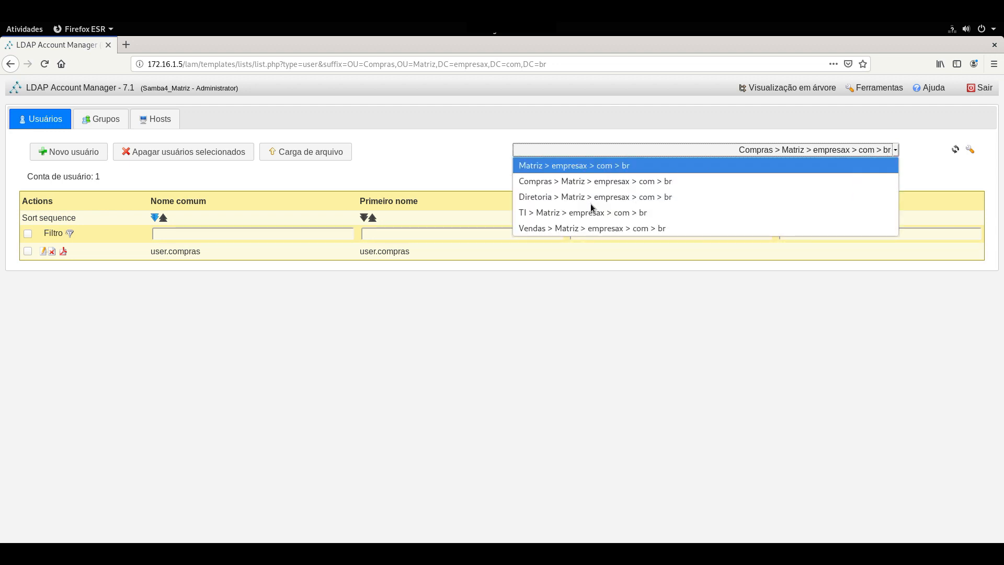
click(569, 169)
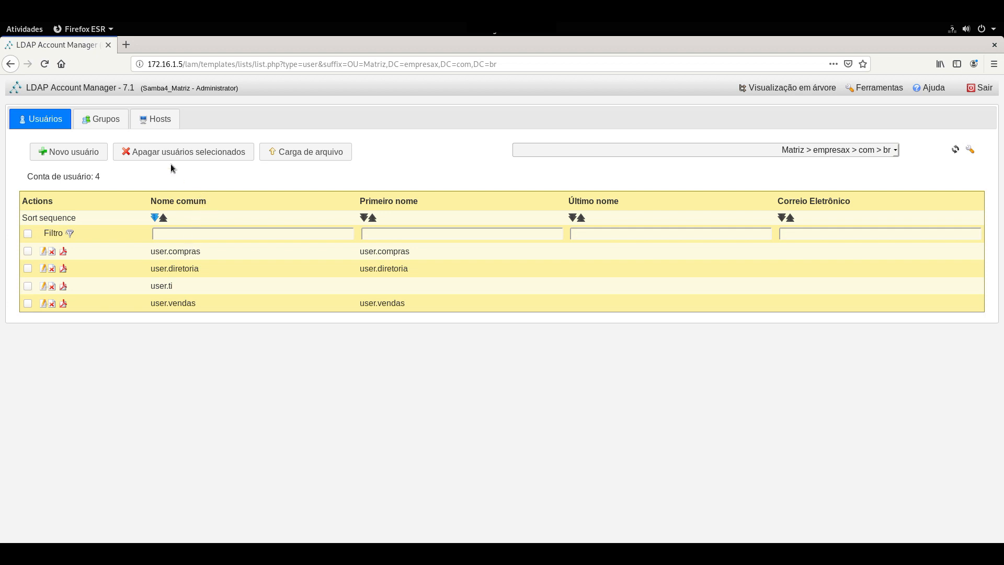
click(111, 123)
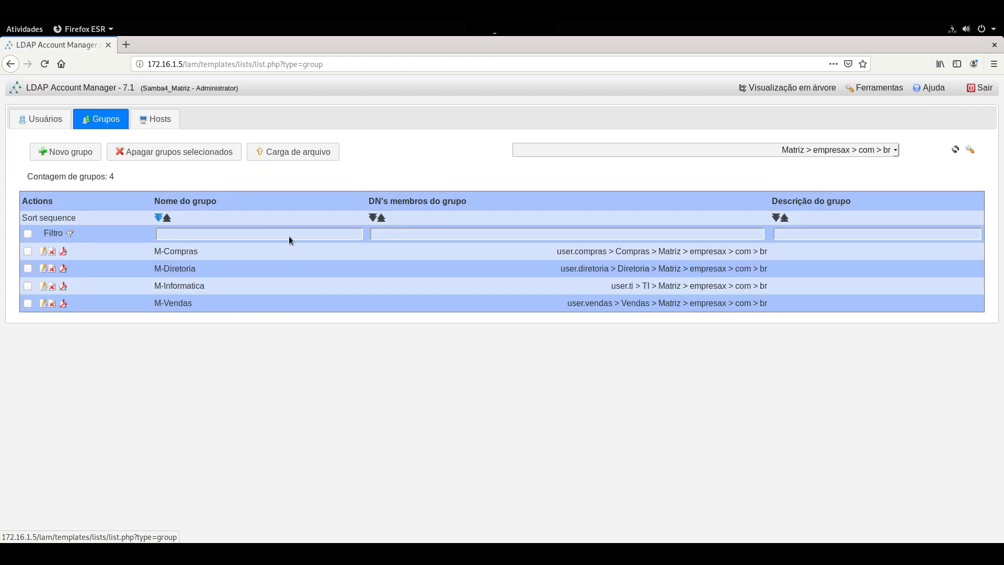
Add a Unix extension to M-Compras, save it, and return to the four-group list.
click(44, 251)
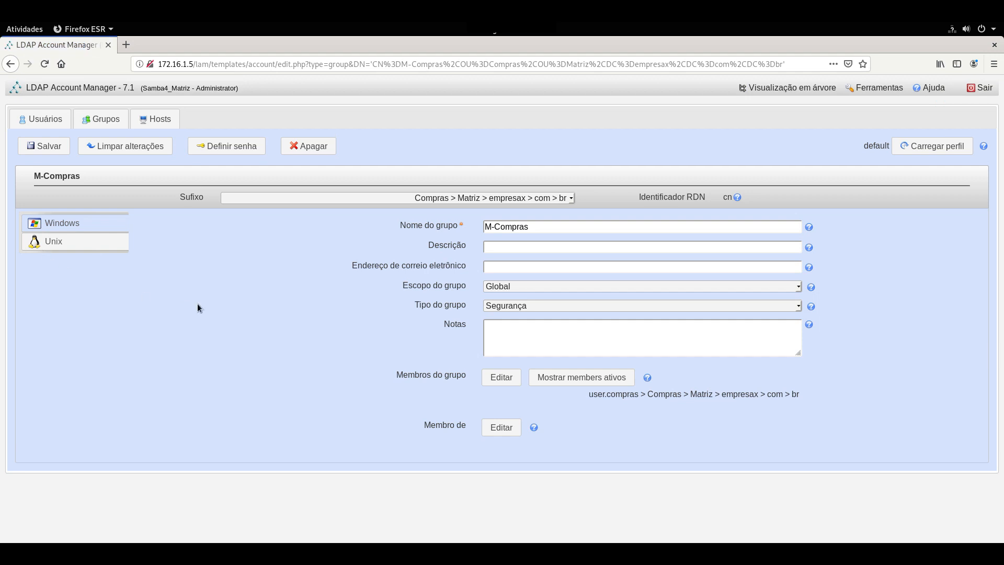
click(56, 243)
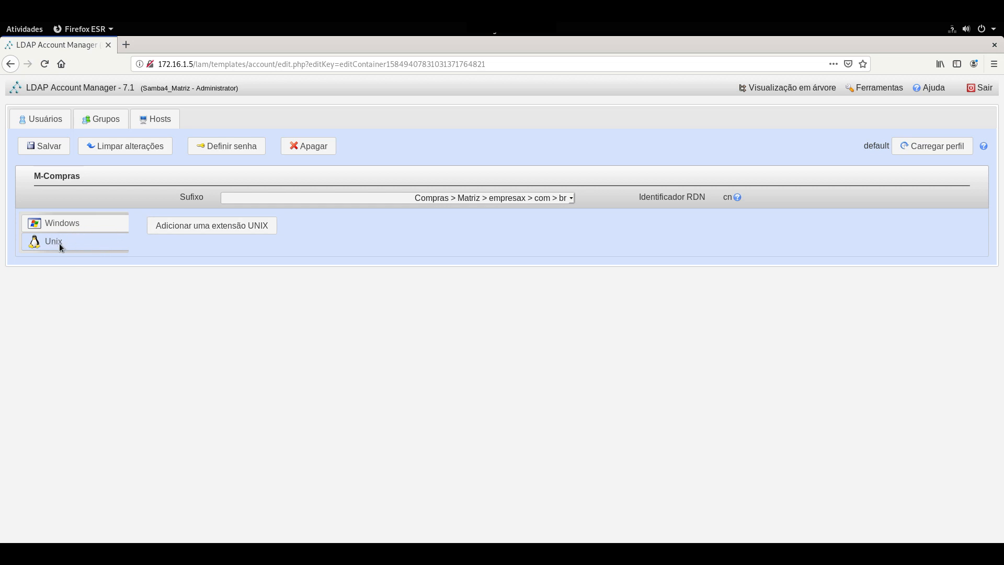
click(232, 226)
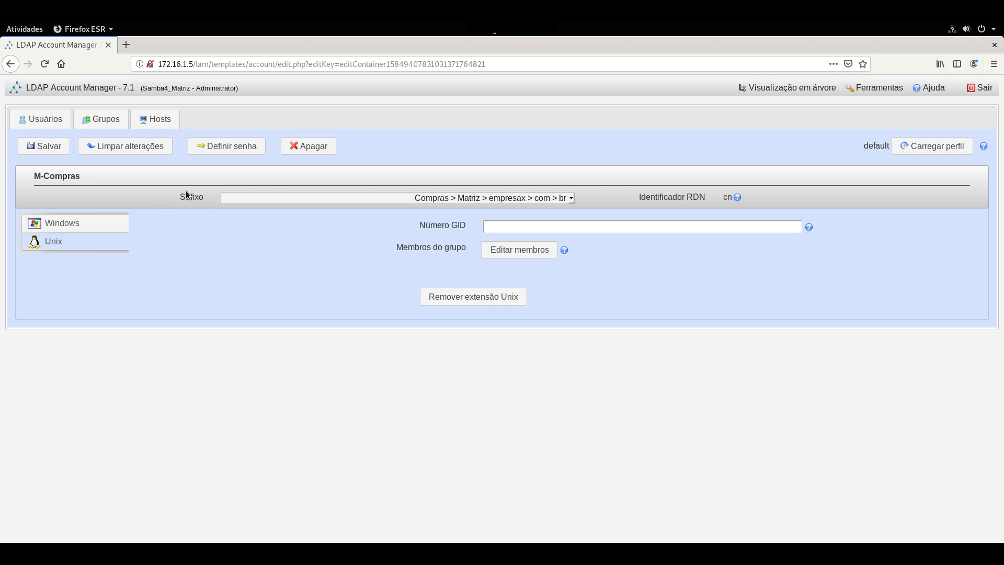
click(45, 149)
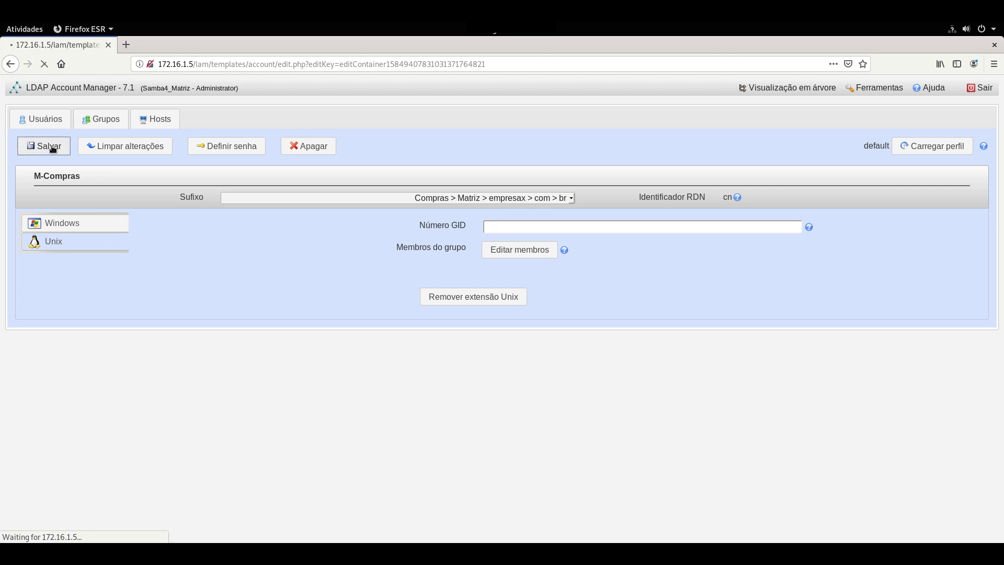
click(99, 124)
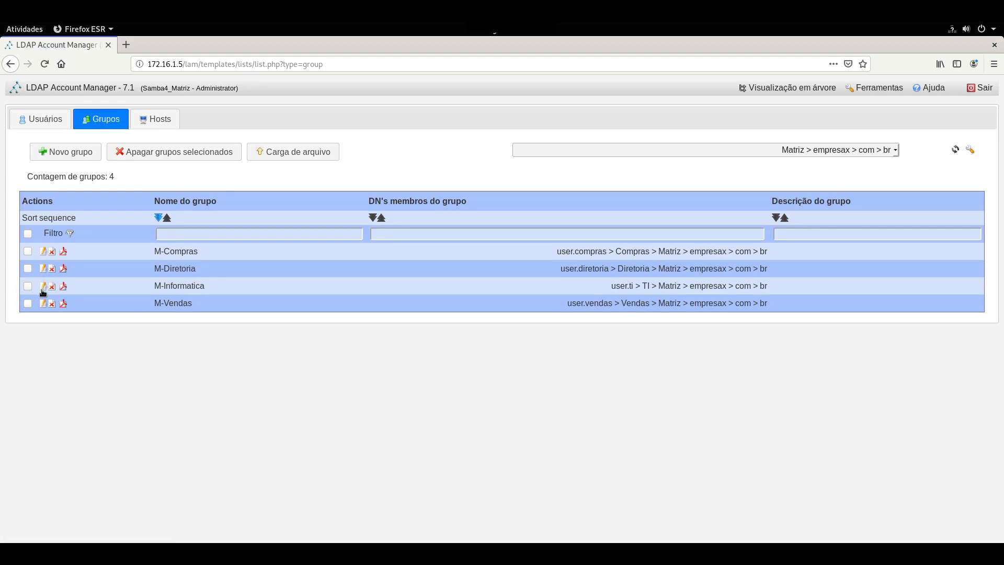
Add a Unix extension to the M-Informatica group and save it.
click(43, 287)
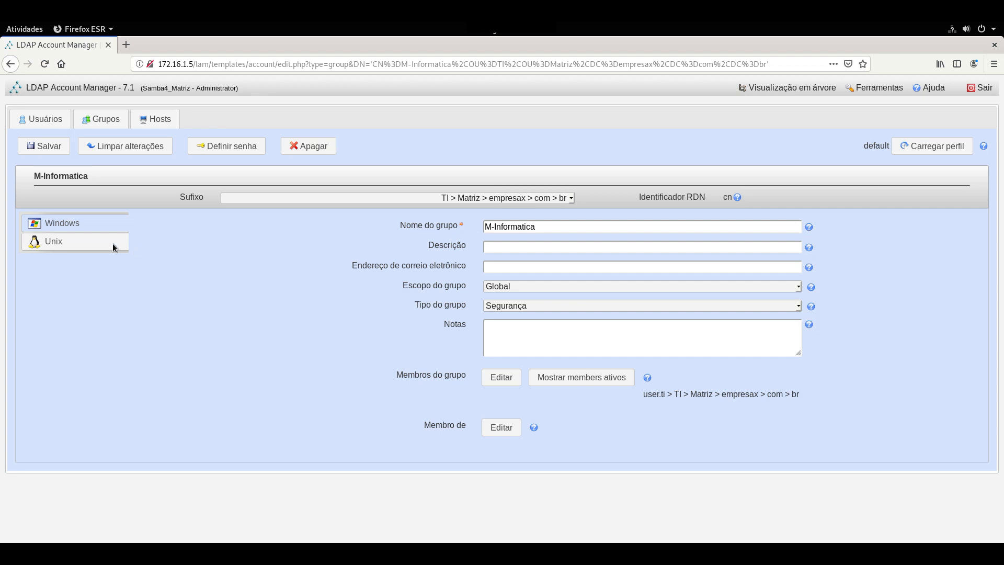
click(81, 240)
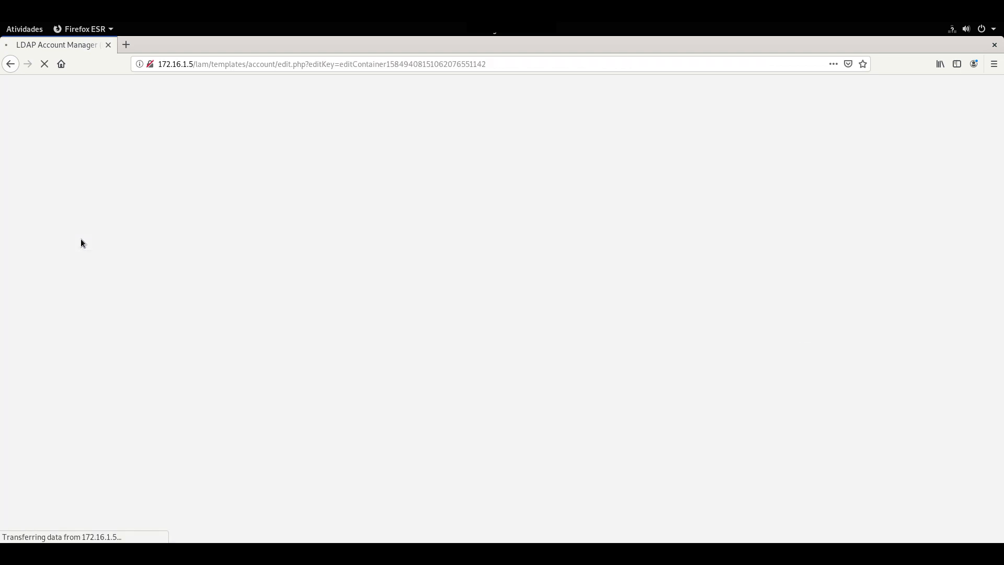
click(222, 229)
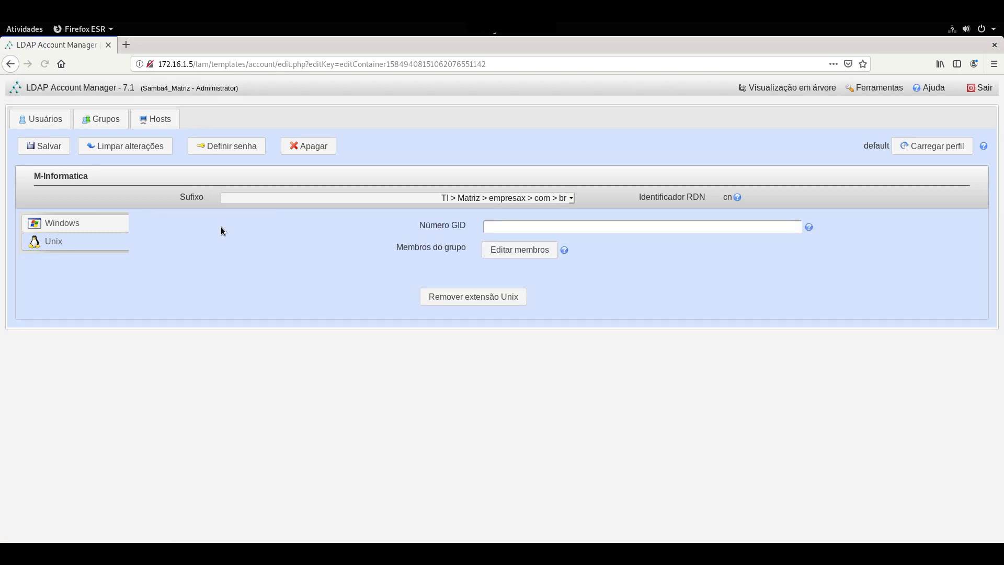
click(48, 149)
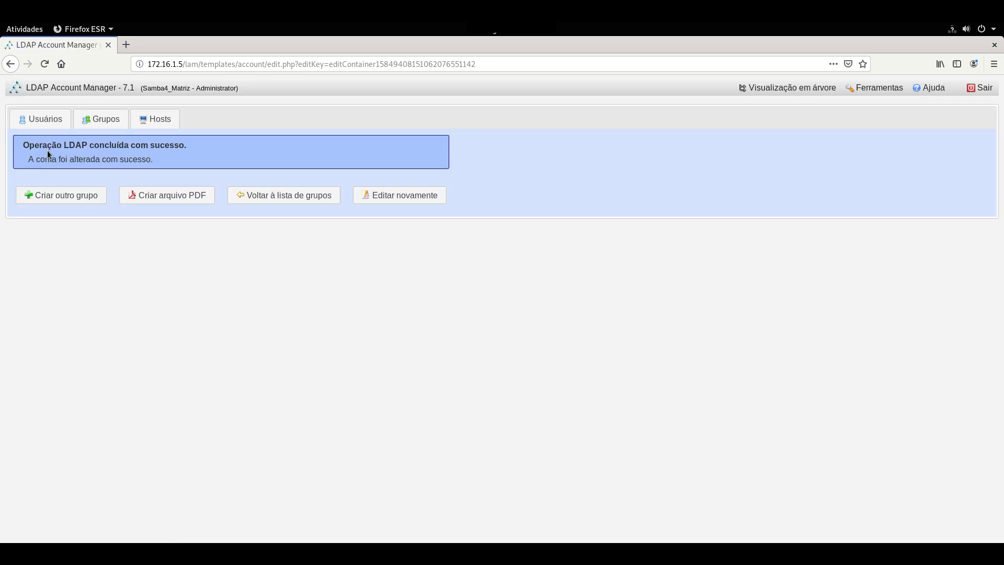
Reopen M-Informatica to confirm its Unix GID number is 10001, then go to Users.
click(398, 198)
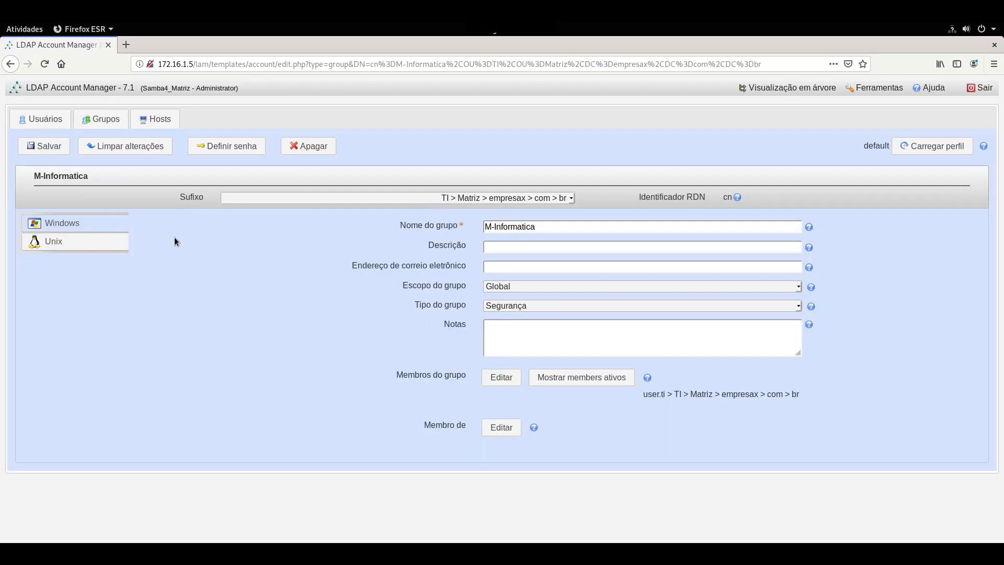
click(51, 247)
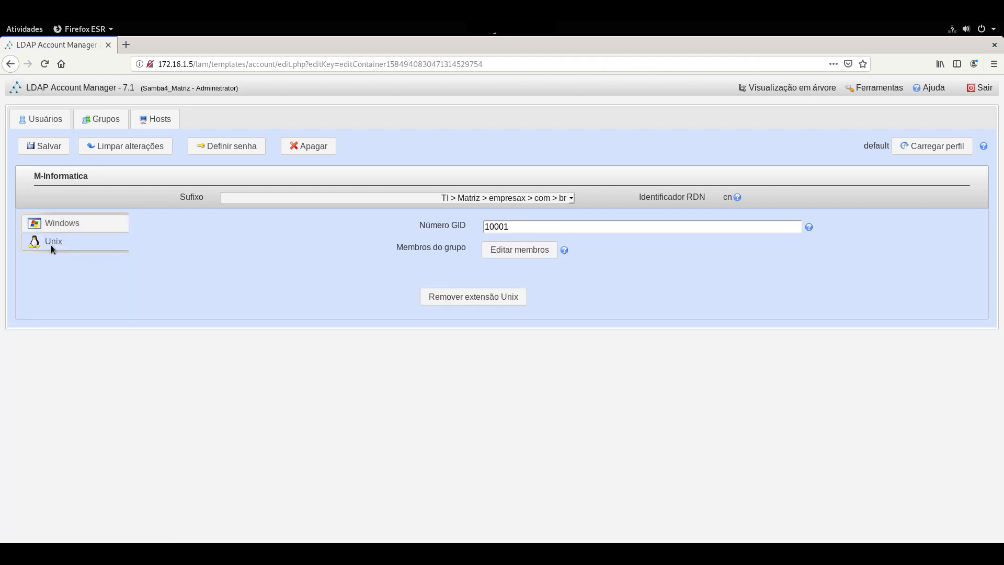
double_click(490, 226)
click(316, 241)
click(50, 124)
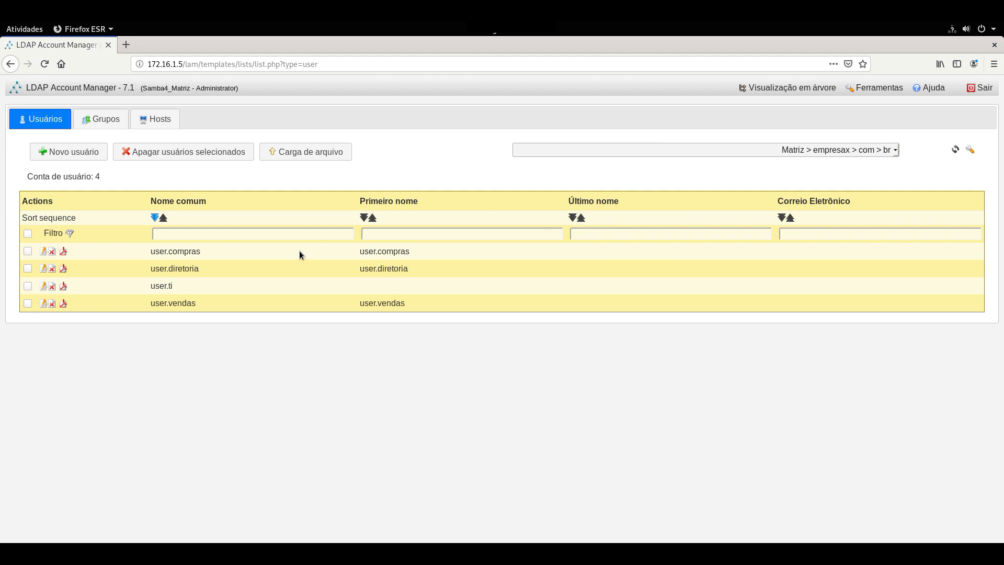
Open the user.ti account and keep empresax.com.br as its login domain.
drag(177, 287, 148, 288)
click(43, 287)
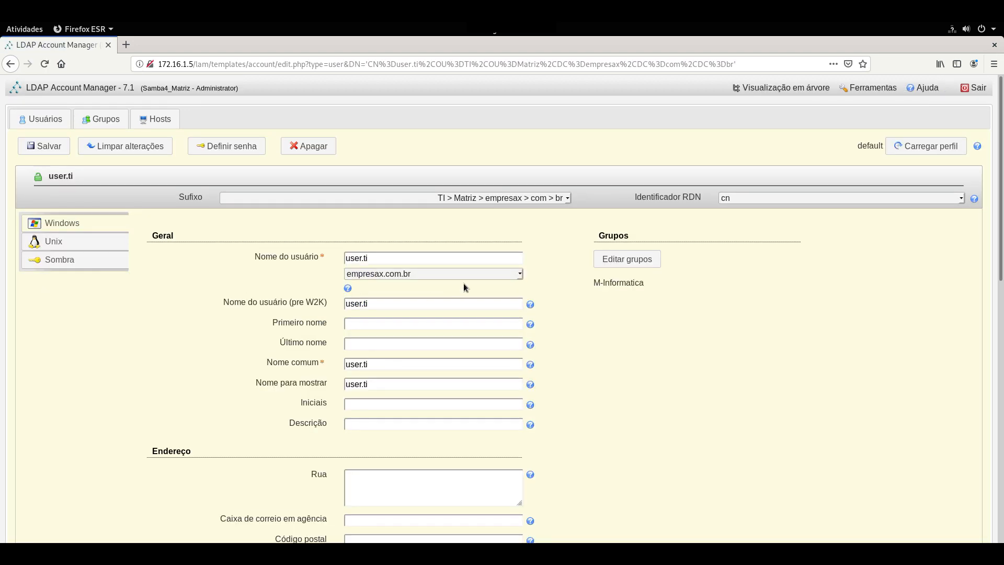
scroll(463, 284, down, 2)
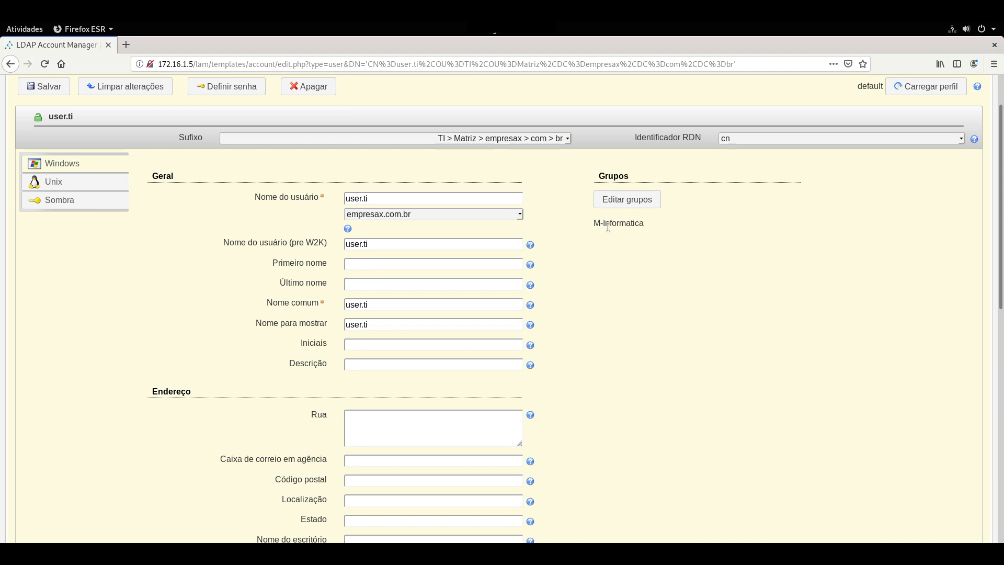
click(422, 215)
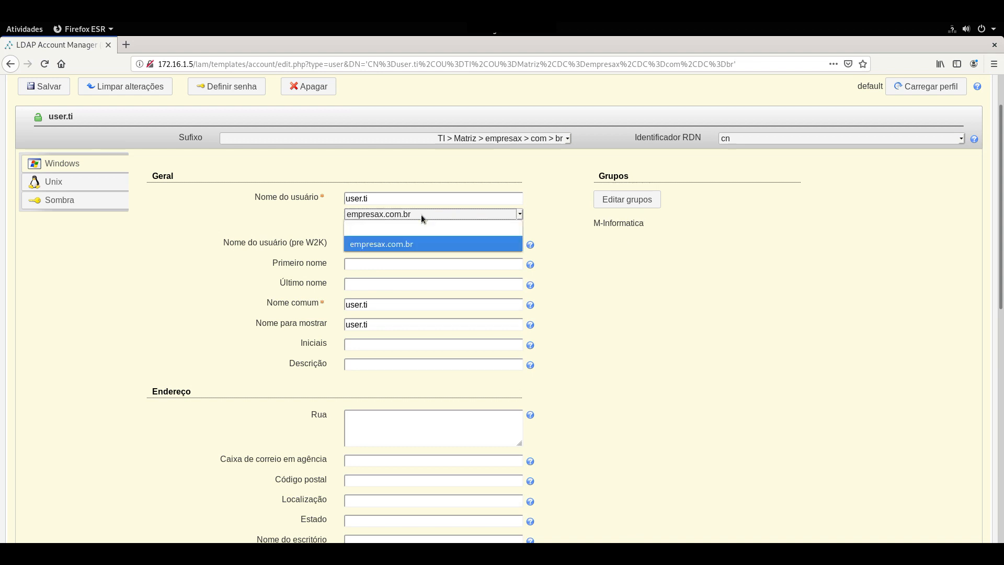
click(384, 243)
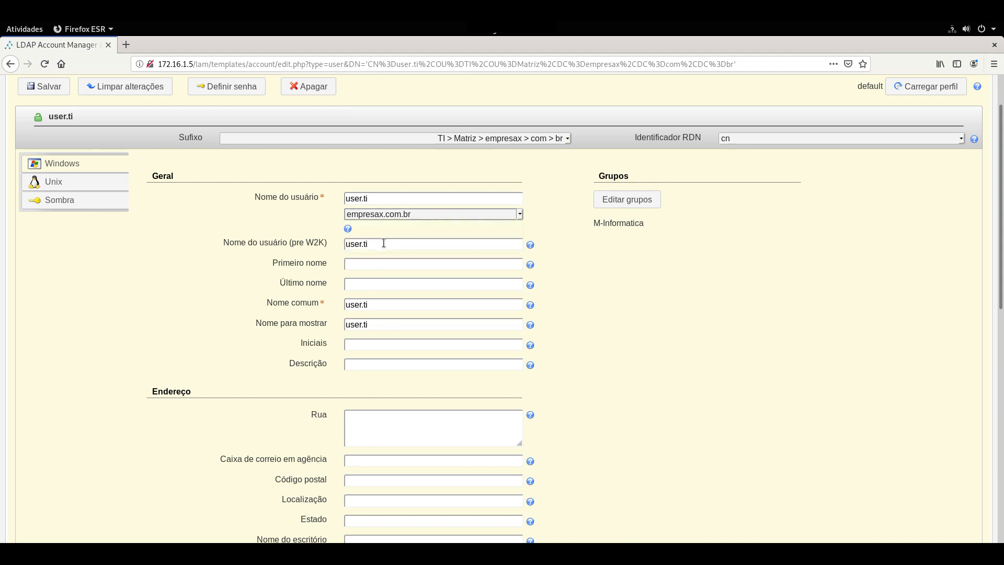
drag(369, 199, 343, 199)
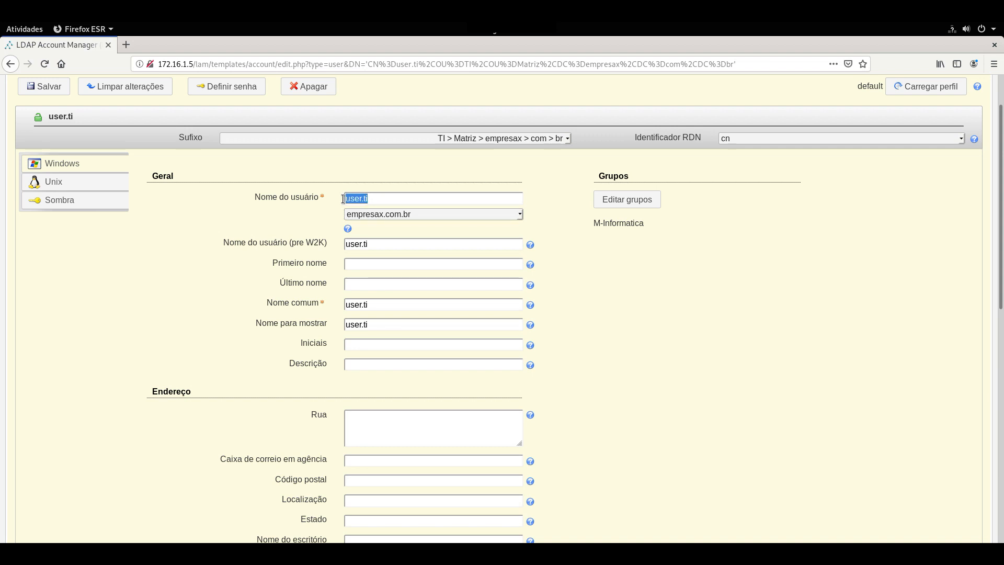
drag(375, 243, 337, 243)
Enter first name User, last name TI and description 'Técnico em Informática'.
click(345, 265)
text(TI)
click(355, 363)
text(Técnico em)
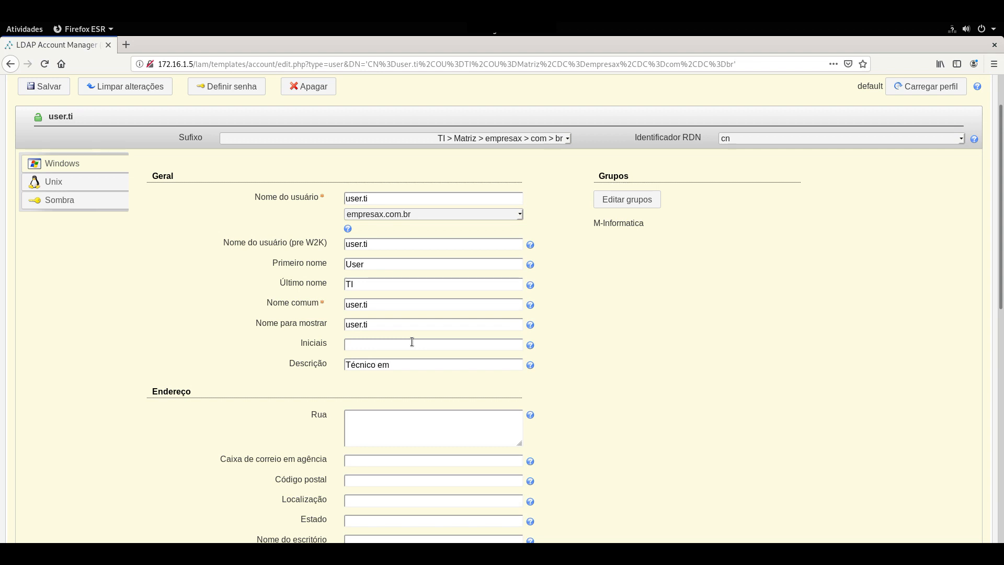
text( Informática)
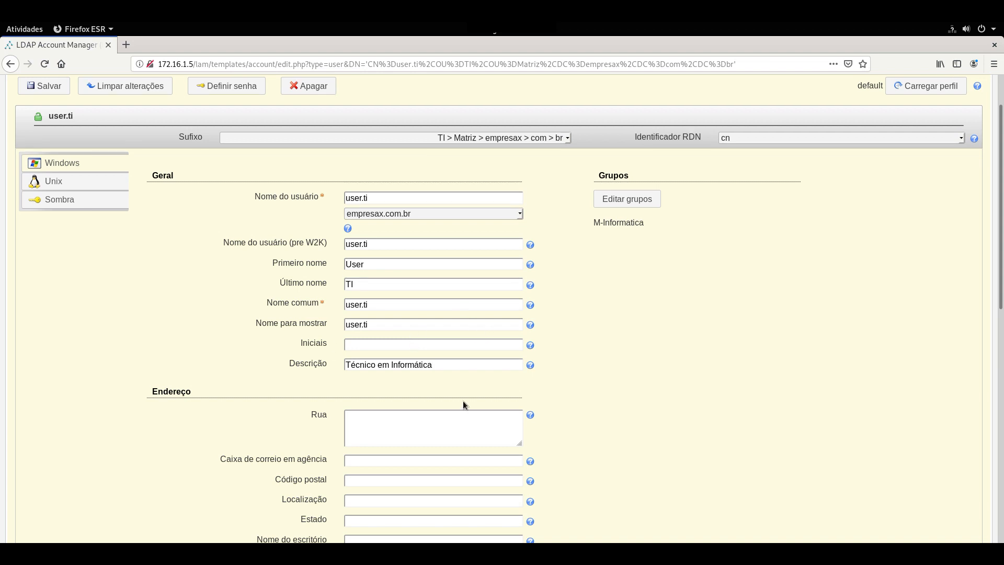
Scroll down through user.ti's settings, leaving the account enabled.
scroll(435, 384, down, 2)
scroll(433, 385, down, 2)
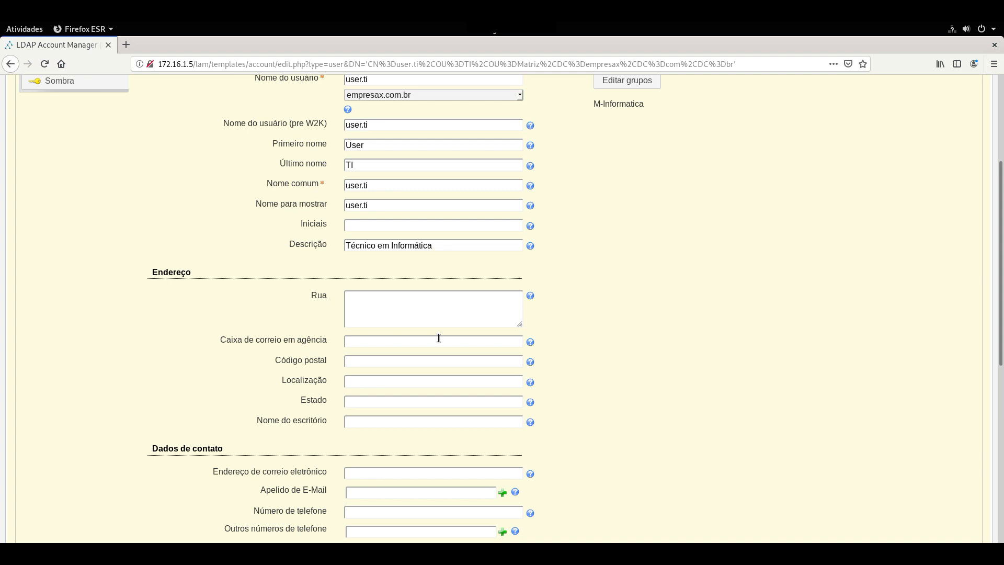
scroll(585, 326, down, 3)
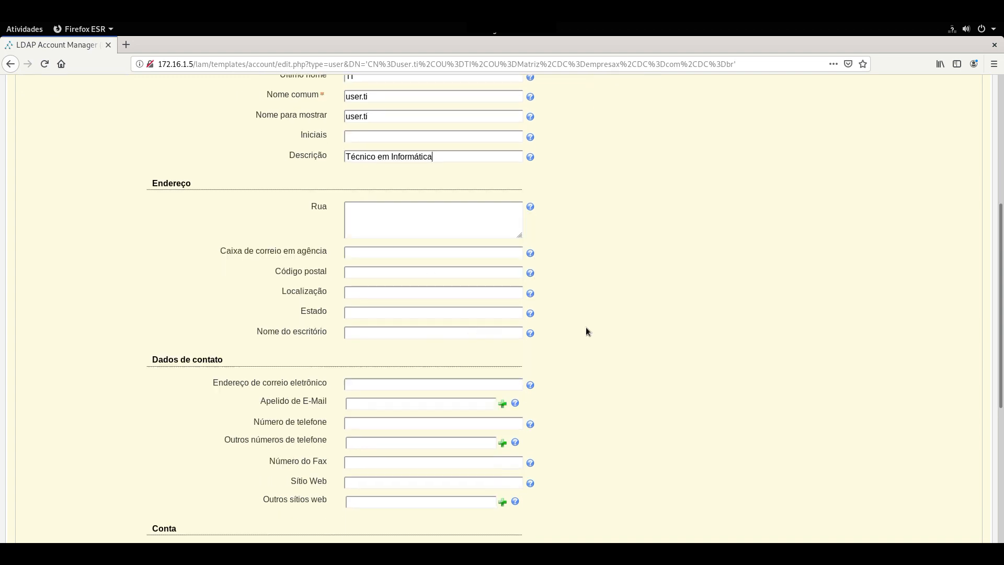
scroll(419, 366, down, 1)
scroll(507, 380, down, 5)
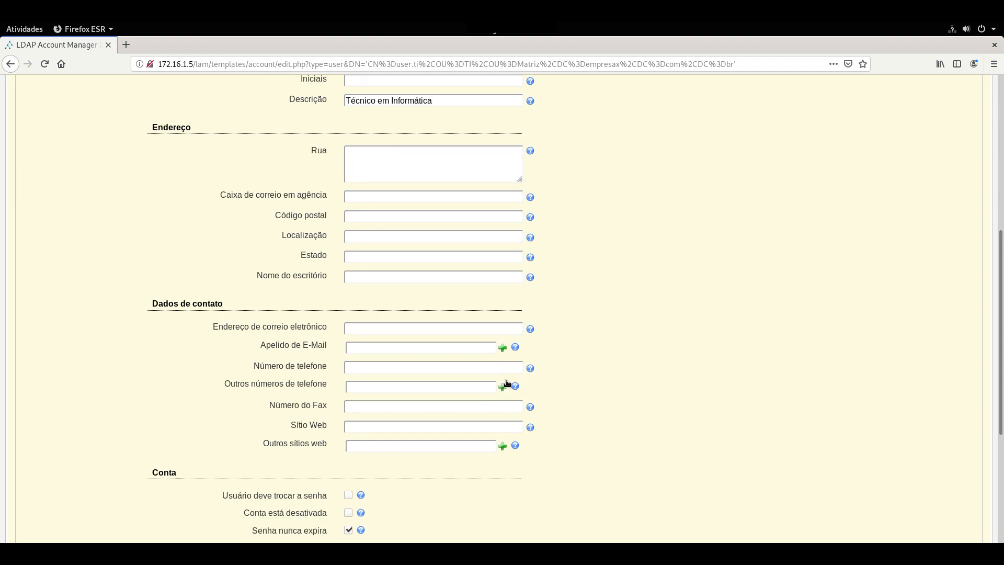
scroll(507, 385, down, 3)
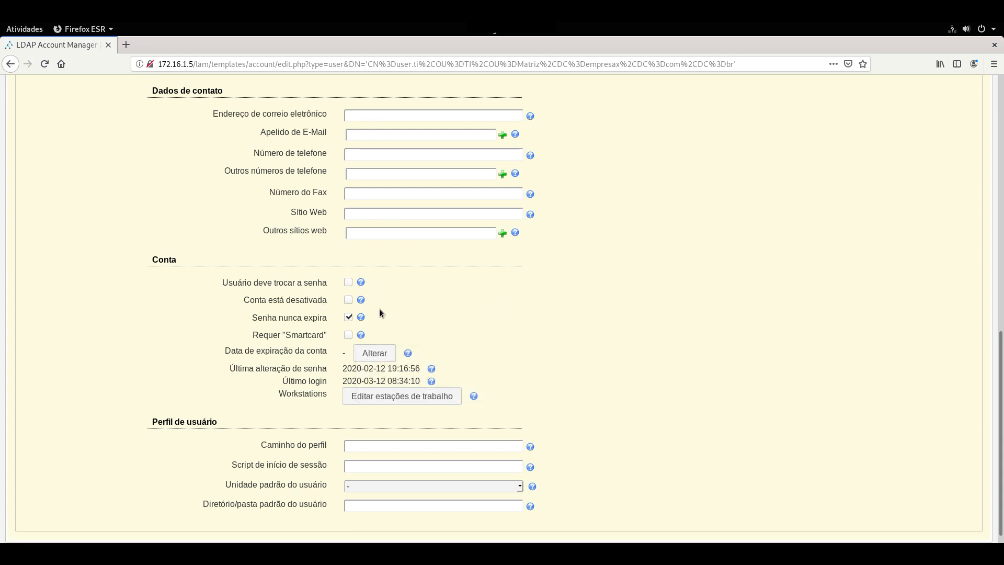
click(349, 300)
click(348, 301)
scroll(434, 333, down, 1)
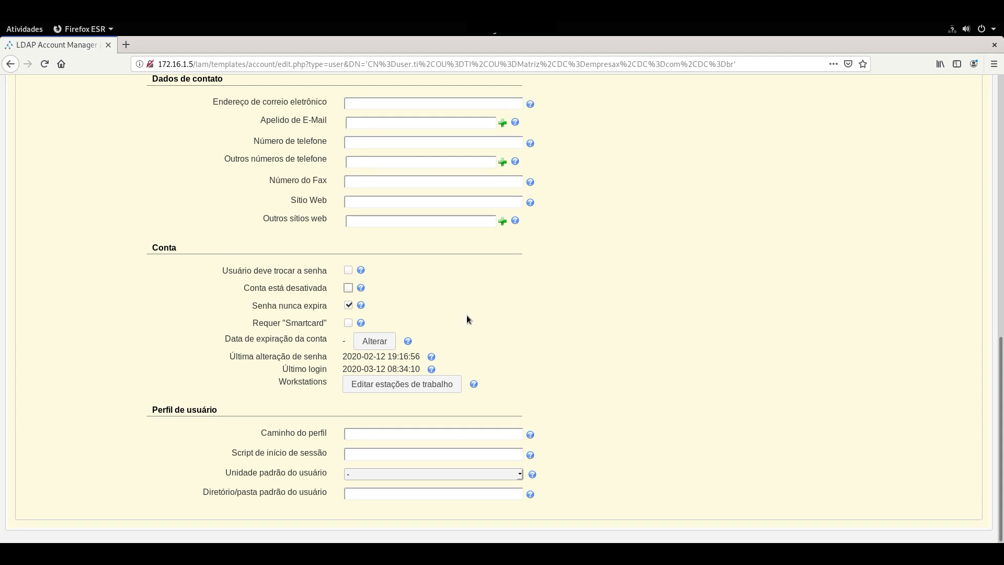
click(620, 317)
Set default drive U: and home folder path \samba4\home\$user.
click(375, 472)
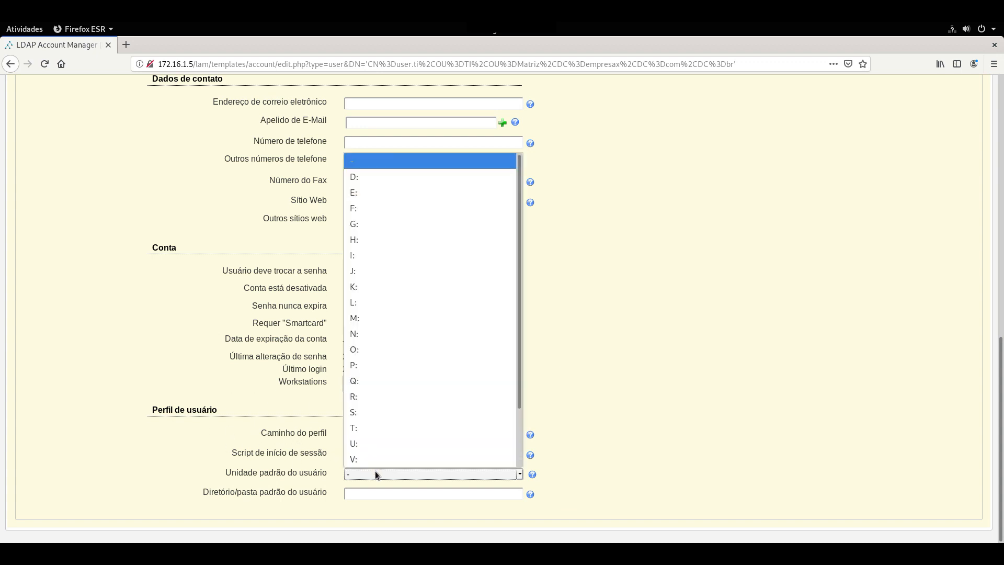
key(Escape)
click(367, 492)
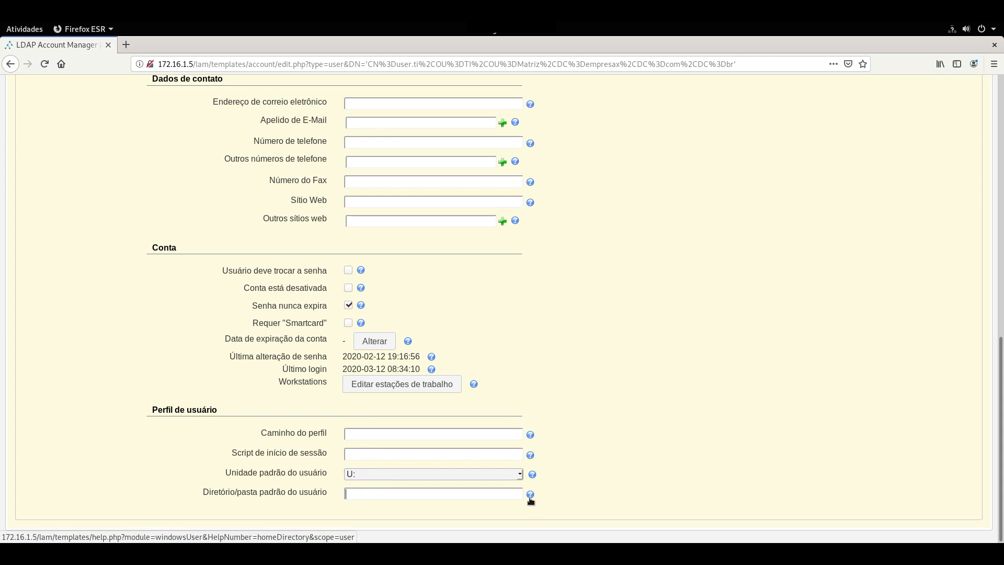
mouse_move(530, 500)
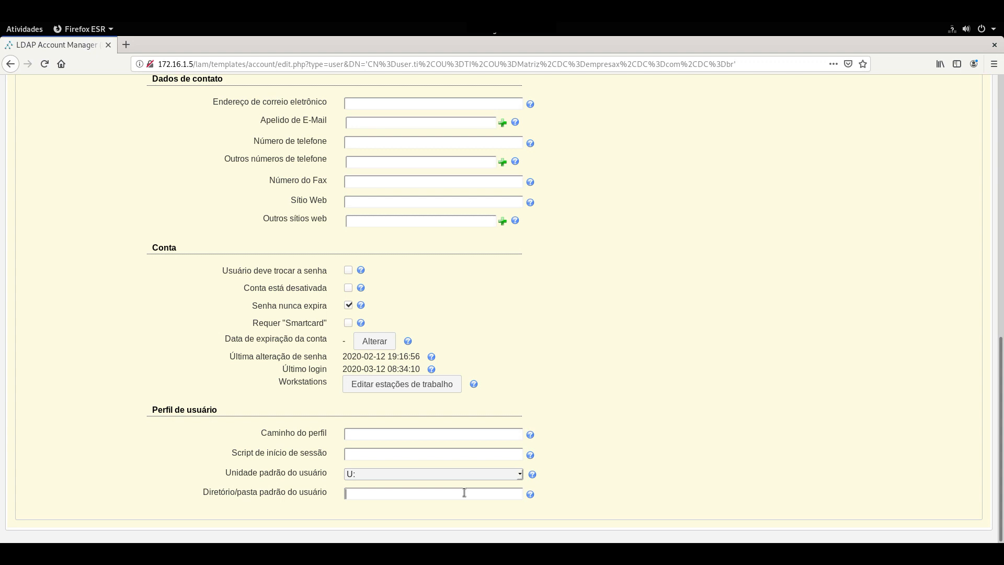
text(\samba4\home\$user)
Scroll back up and bring up user.ti's Unix settings.
scroll(601, 368, up, 7)
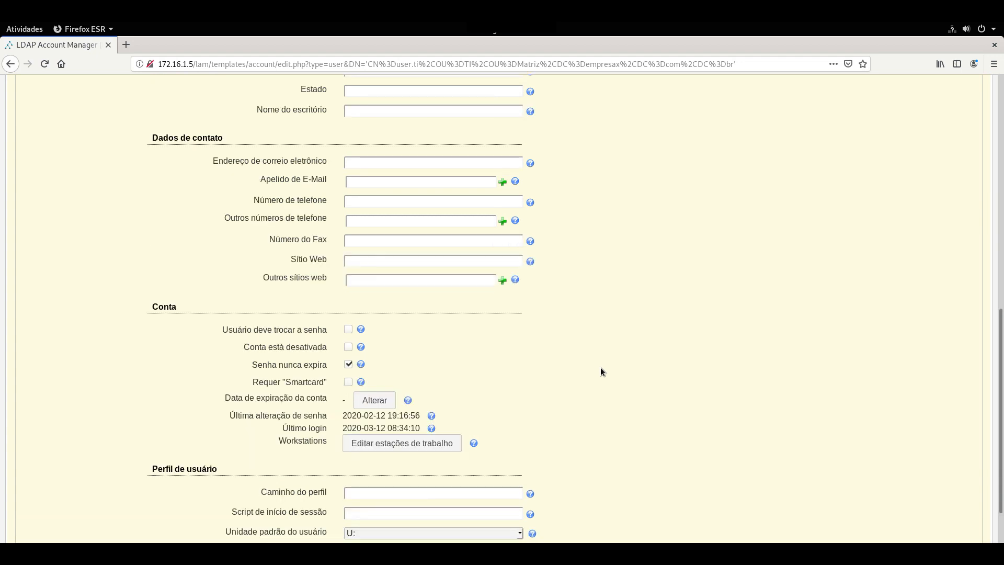
drag(1000, 210, 916, 116)
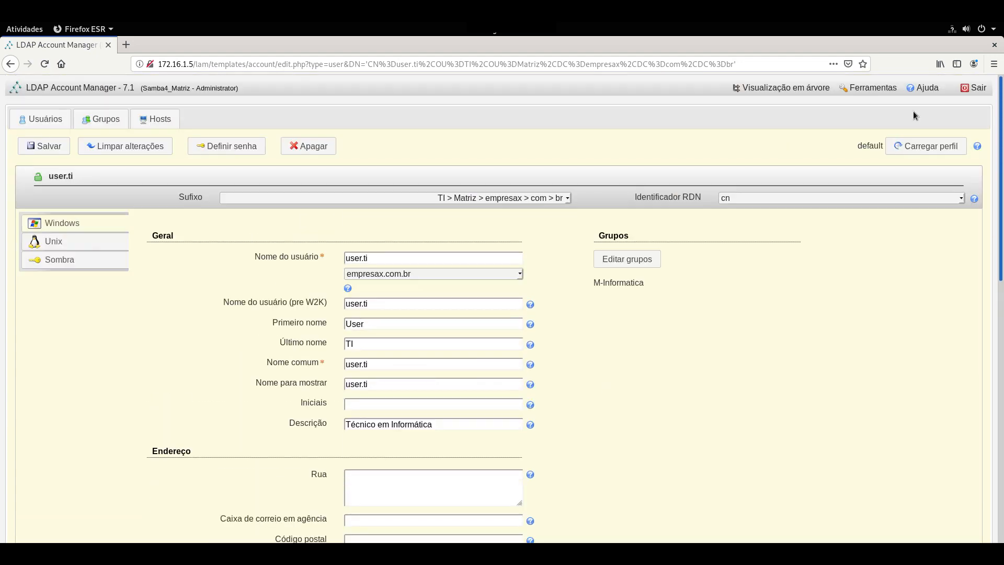
click(55, 244)
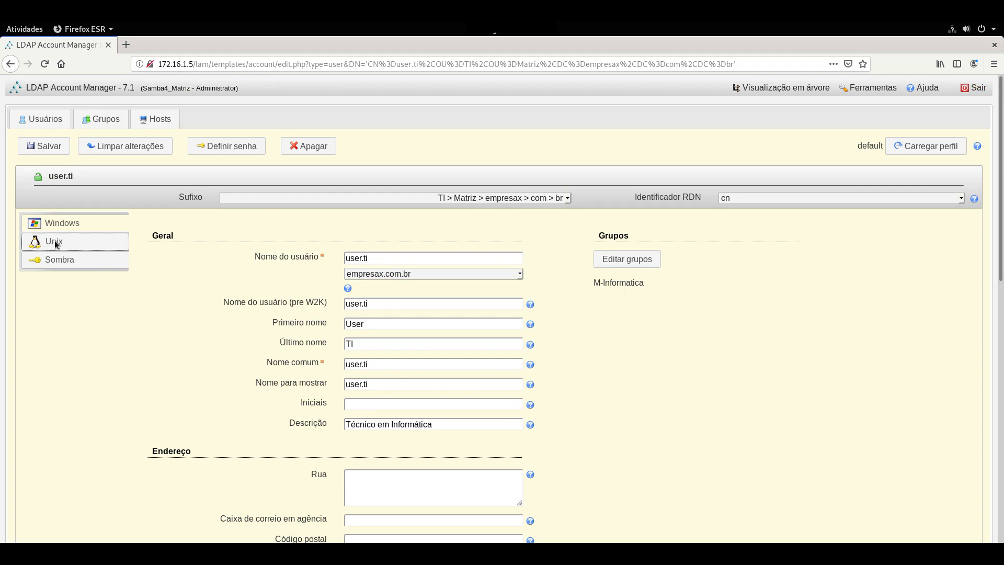
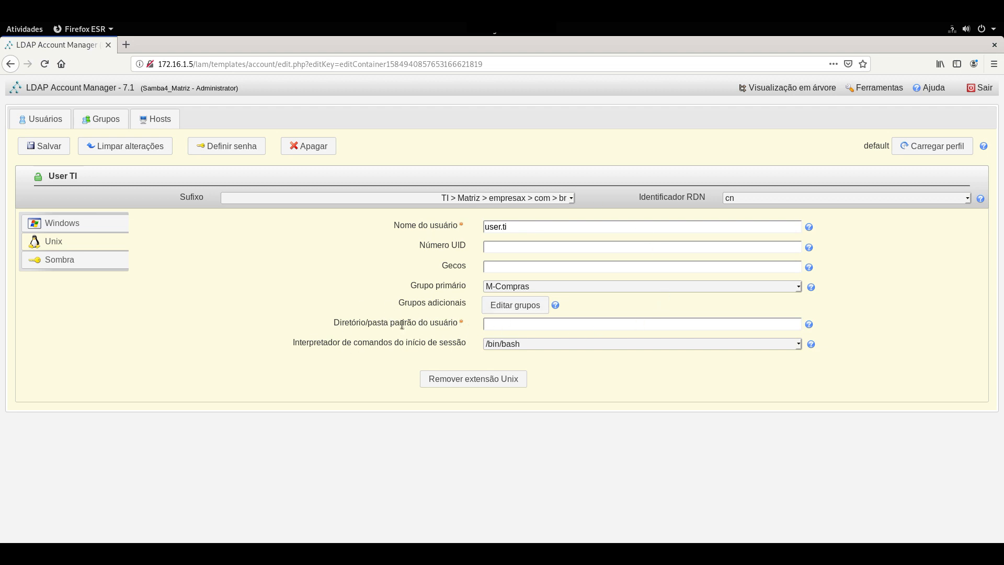
Enter /empresax/usuarios in user.ti's Unix home directory field.
click(501, 327)
text(/empresax/usuarios)
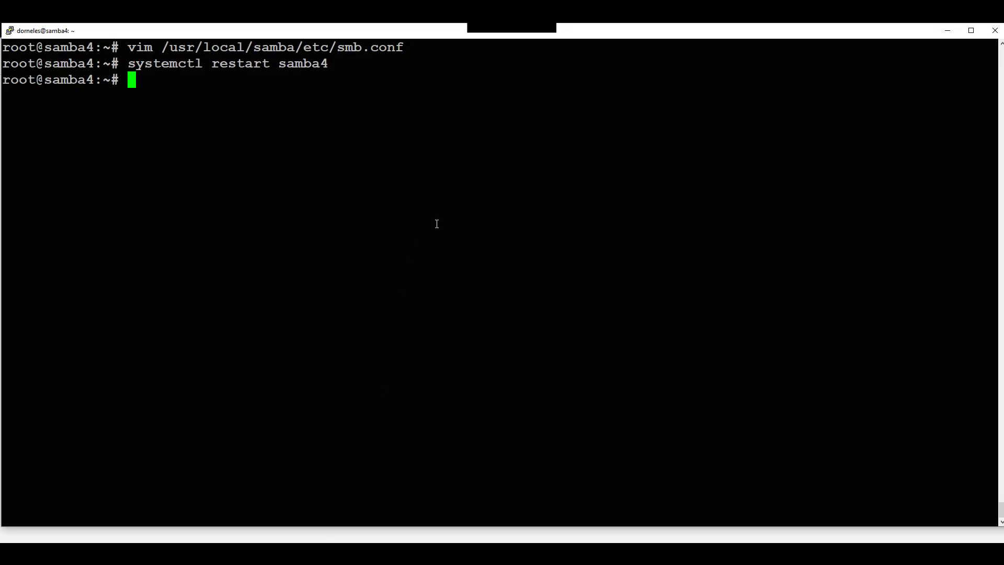
Clear the stray ls text and reopen smb.conf in vim from the command history.
text(ls)
key(BackSpace)
key(BackSpace)
key(BackSpace)
text(ls)
key(BackSpace)
key(BackSpace)
key(BackSpace)
key(Up)
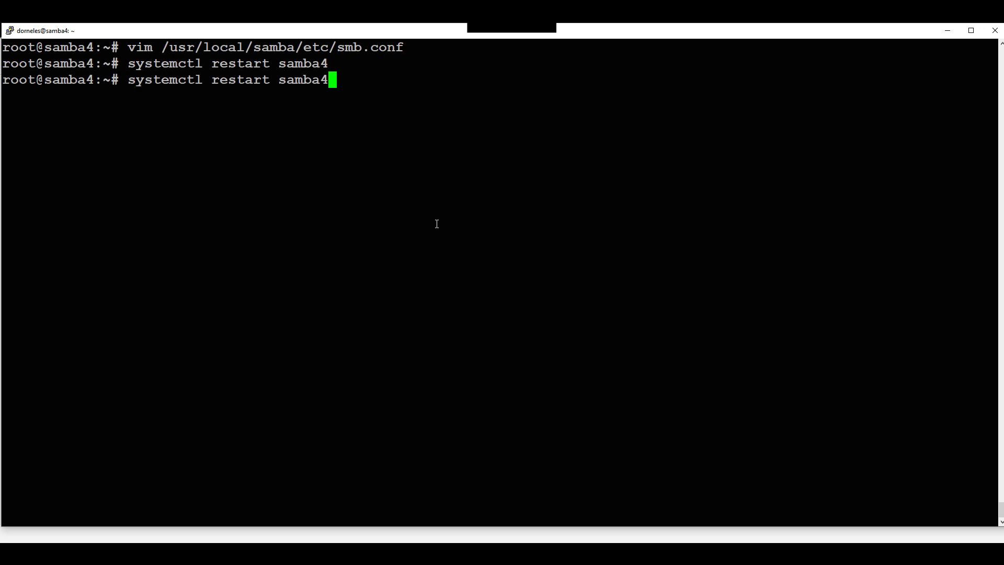
key(Up)
key(Return)
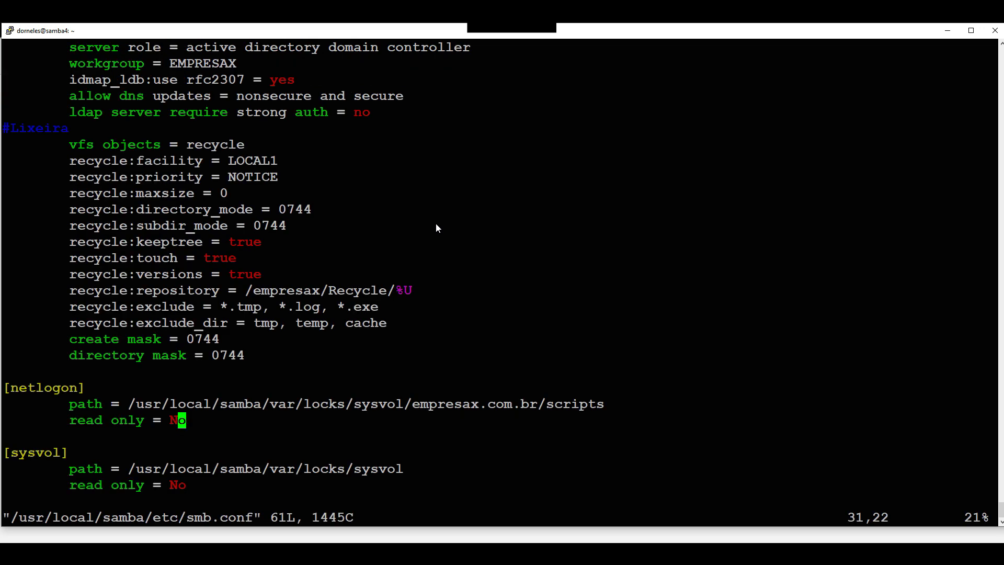
Check that the [home] share's path is /empresax/usuarios, then quit vim without saving.
key(Up)
key(Down)
key(Down)
key(Down)
key(Down)
key(Down)
key(Down)
key(Down)
key(Down)
key(Down)
key(Down)
key(Down)
key(Down)
key(Down)
key(Down)
key(Down)
key(Down)
key(Down)
key(Down)
key(Down)
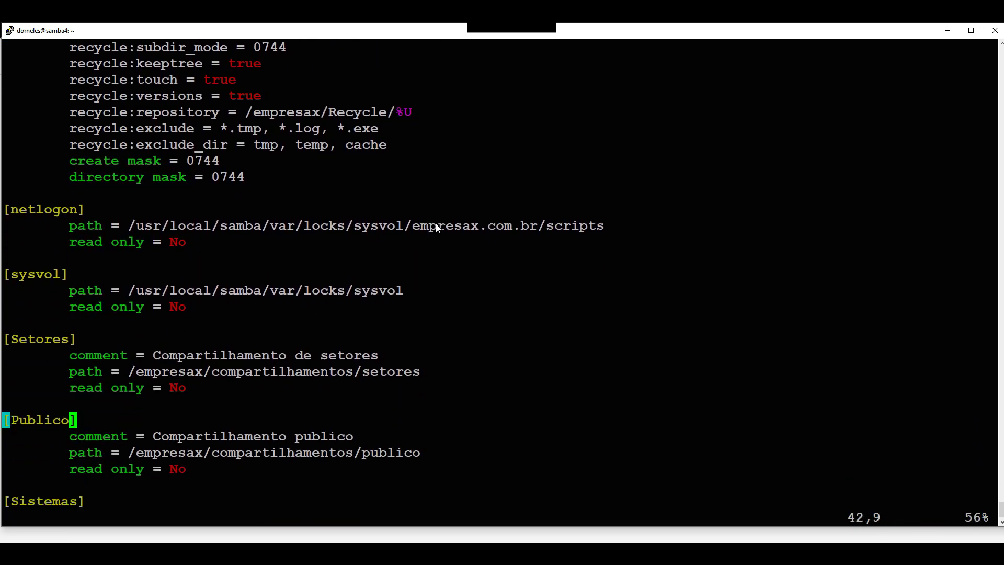
key(Down)
key(Down)
key(Down)
key(Up)
key(Down)
key(Down)
key(Up)
key(Down)
key(Left)
key(Left)
key(Left)
key(Left)
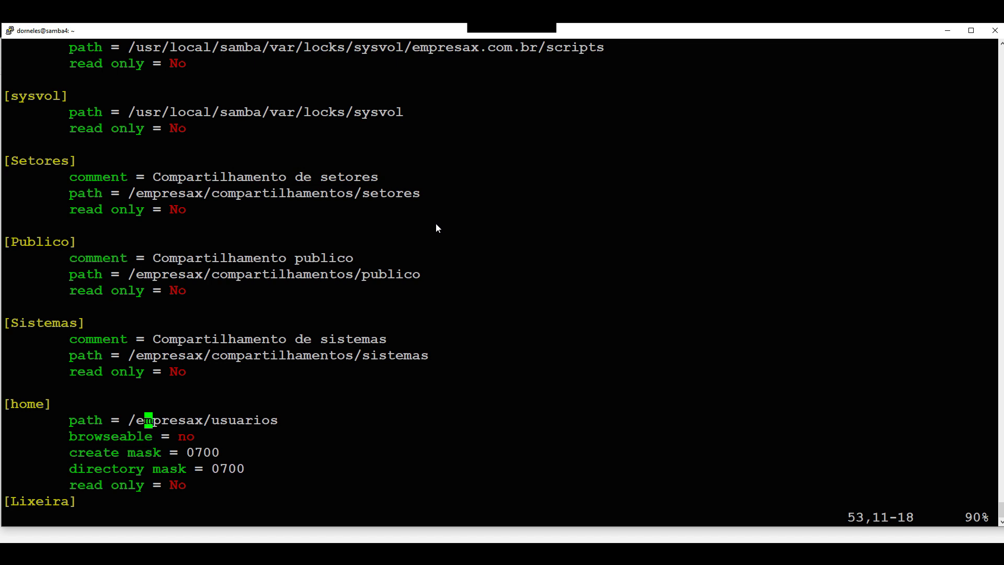
key(shift+colon)
text(q!)
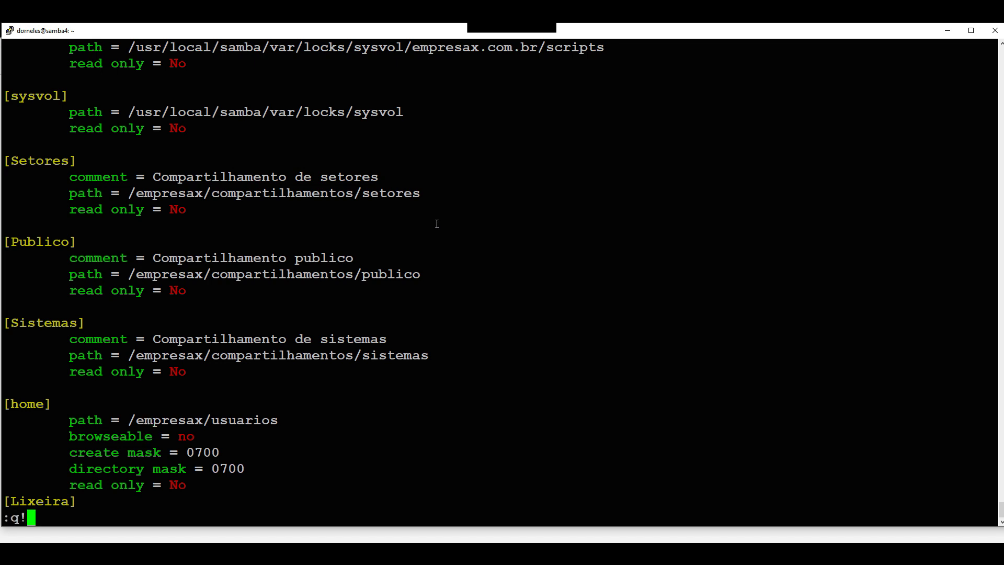
key(Return)
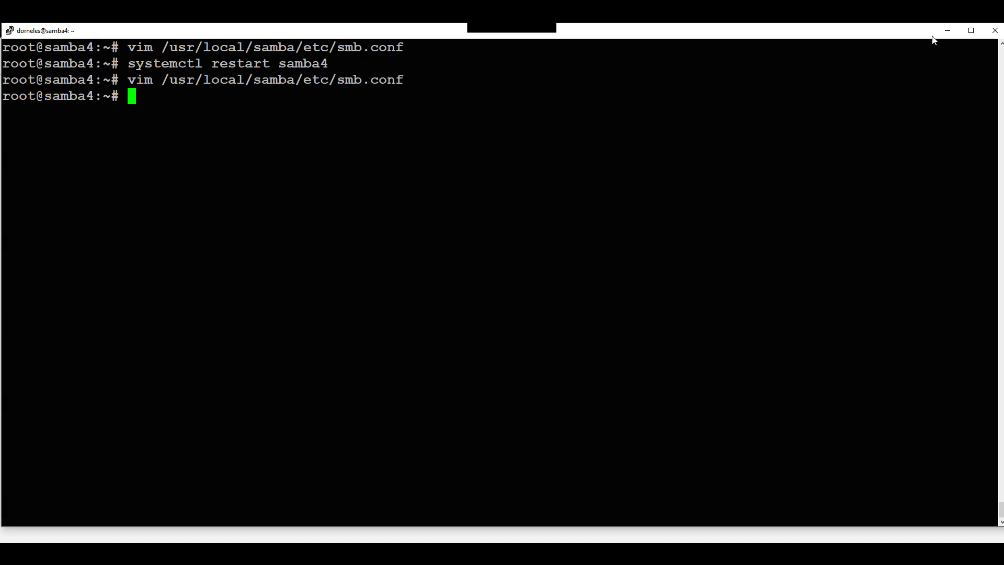
Back in the browser, complete the home directory as /empresax/usuarios/$user and save user.ti.
click(950, 32)
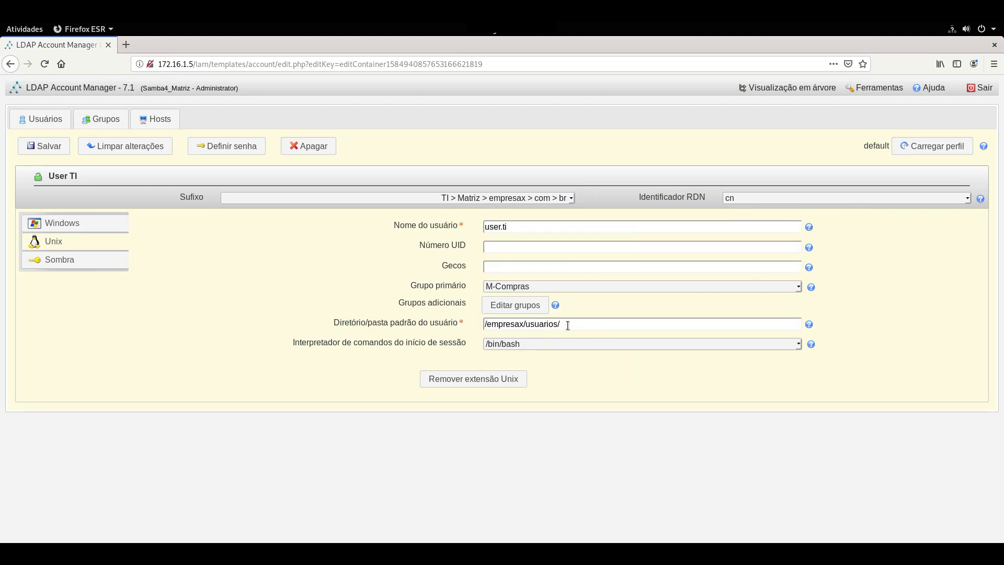
text($user)
click(53, 151)
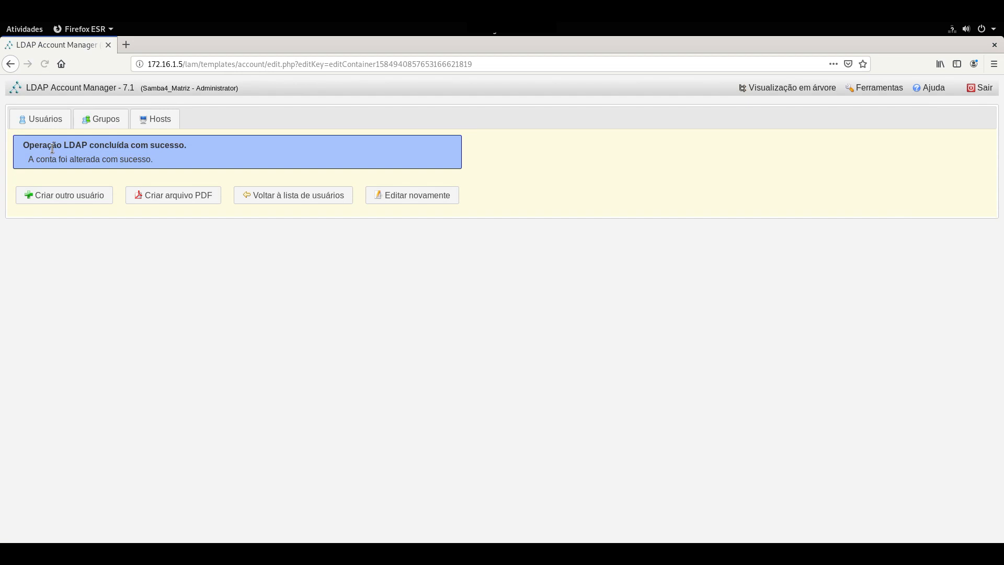
Reopen user.ti, select its username, and log out of LAM.
click(384, 195)
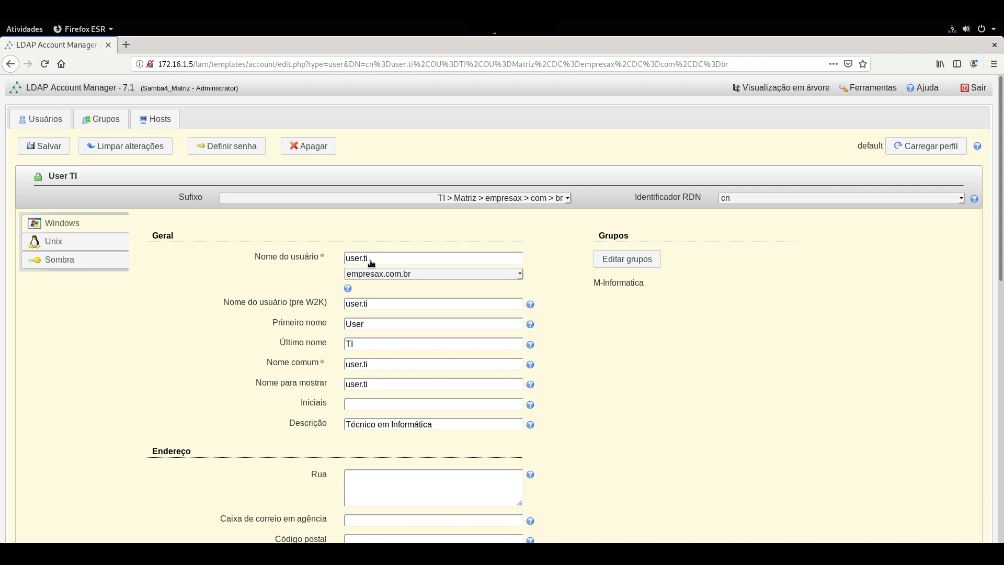
drag(371, 260, 346, 258)
click(966, 90)
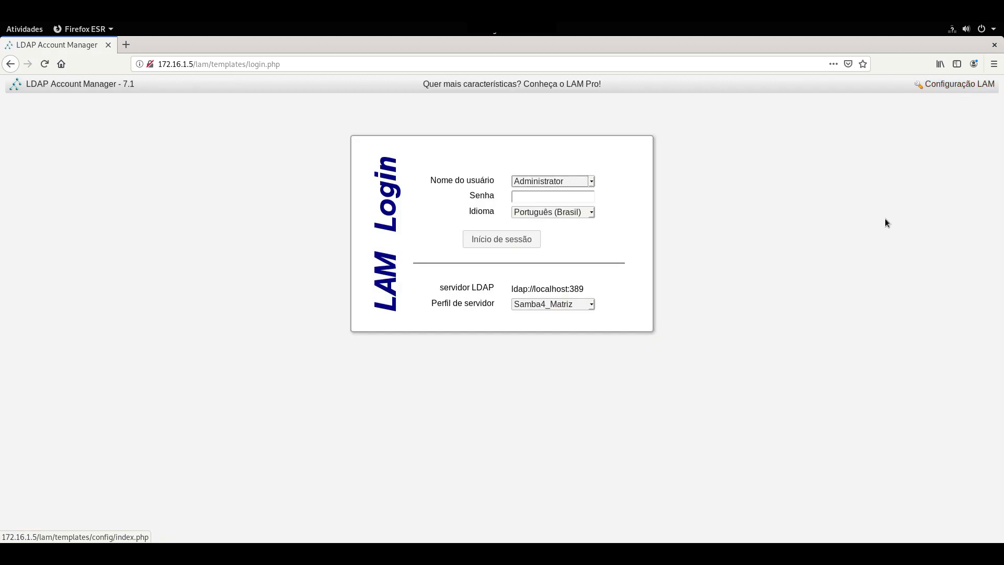
Go to LAM configuration's server profile editing and enter the Samba4_Matriz profile password.
click(971, 85)
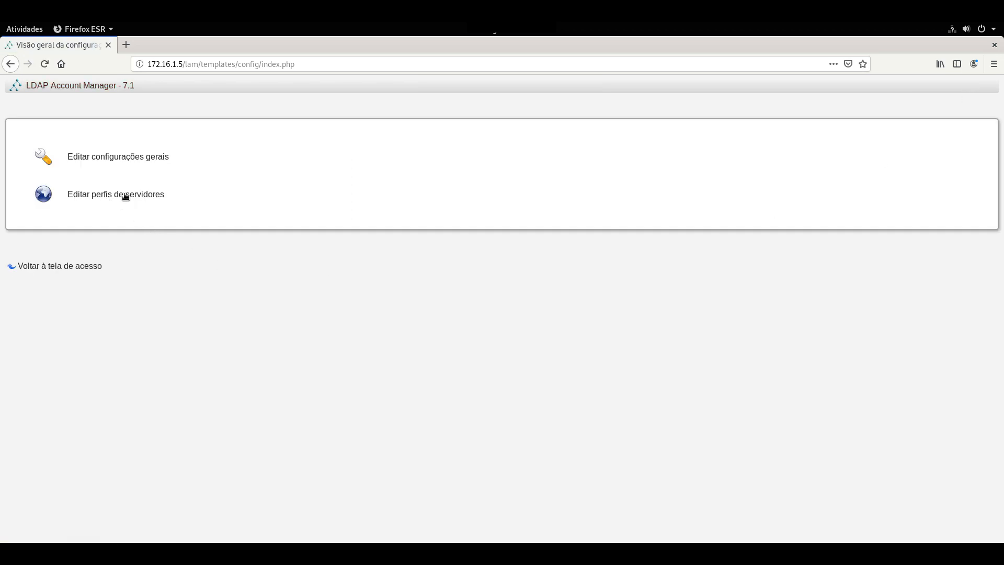
click(126, 198)
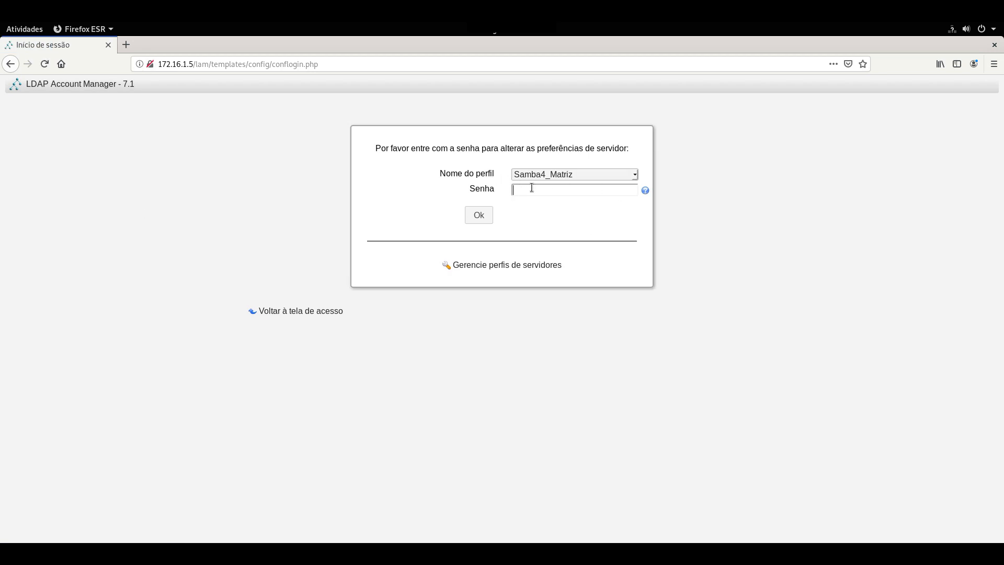
text(******)
key(Return)
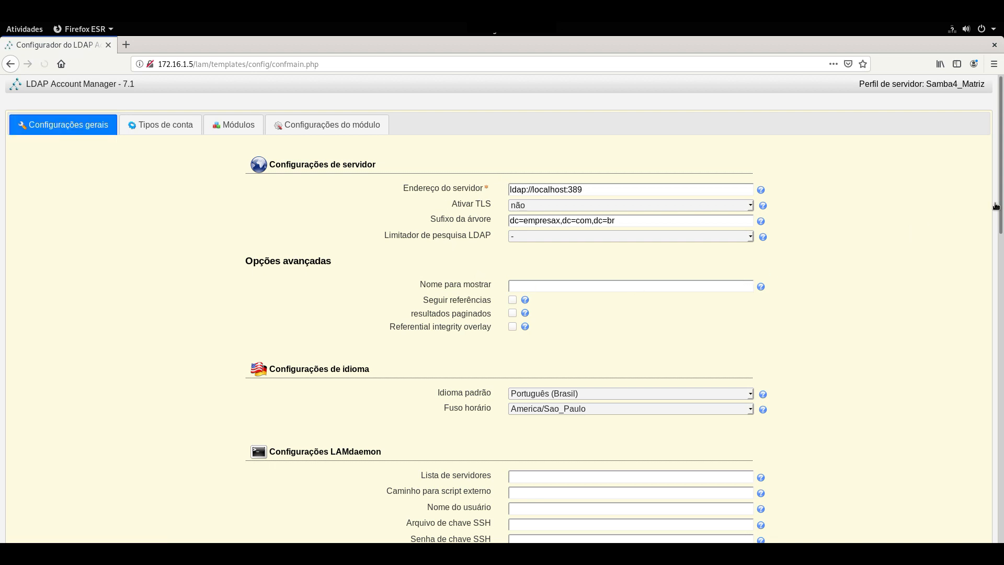
In the security settings, start rewriting the valid-user list as cn=user.ti,ou=ti.
scroll(998, 219, down, 3)
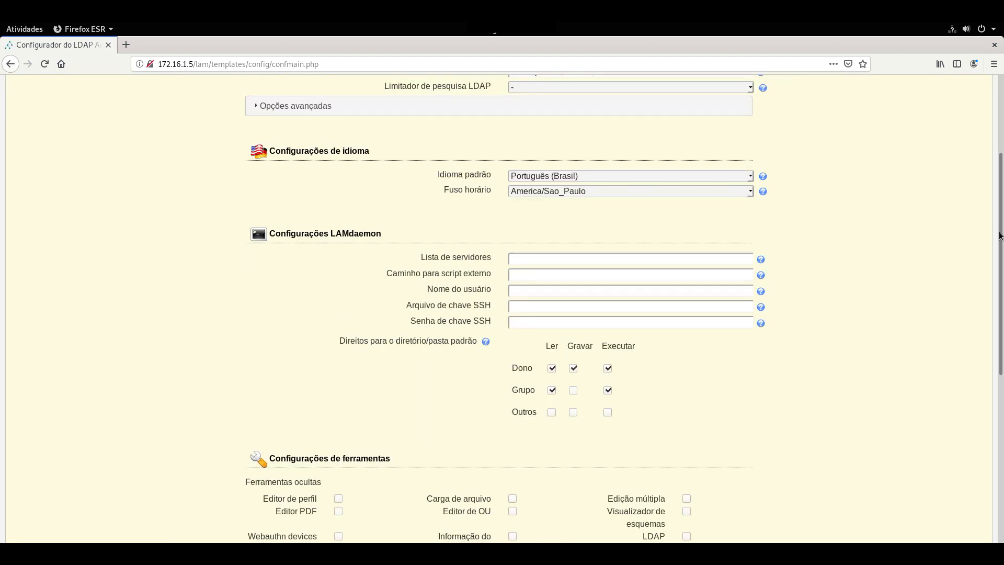
scroll(934, 308, down, 5)
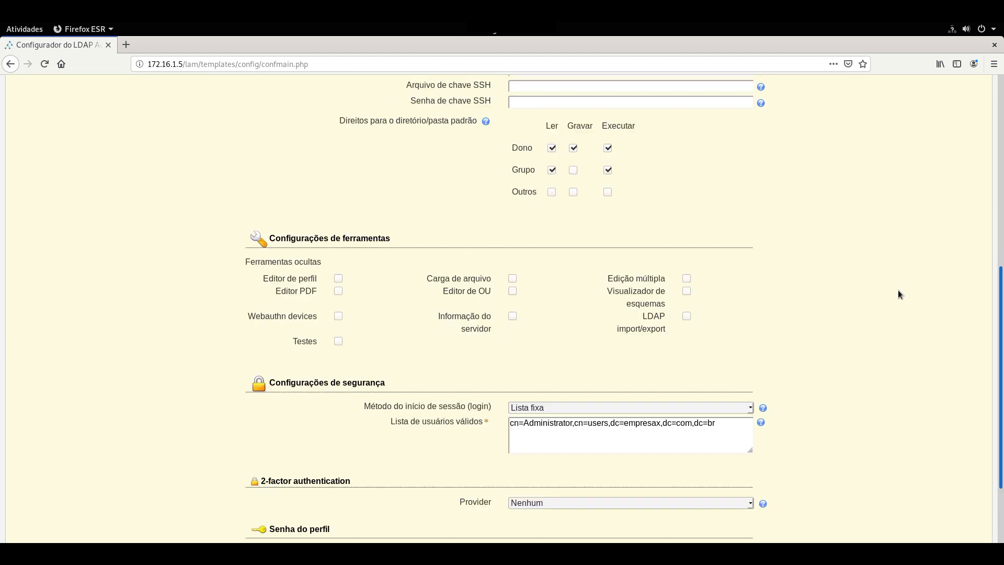
scroll(898, 295, down, 2)
click(543, 372)
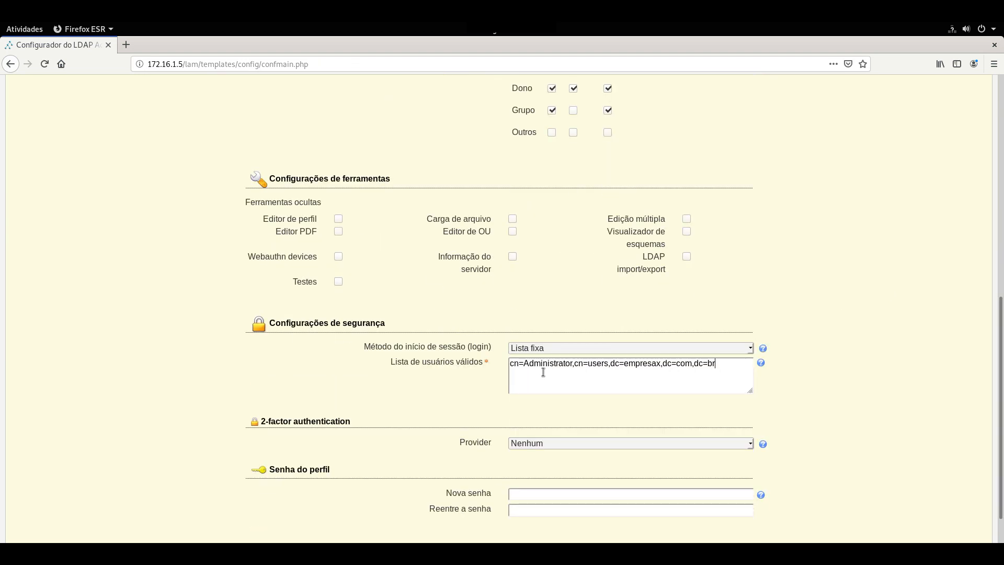
key(BackSpace)
key(BackSpace)
key(BackSpace)
key(BackSpace)
key(BackSpace)
key(BackSpace)
key(BackSpace)
key(BackSpace)
key(BackSpace)
key(BackSpace)
key(BackSpace)
key(BackSpace)
key(BackSpace)
key(BackSpace)
key(BackSpace)
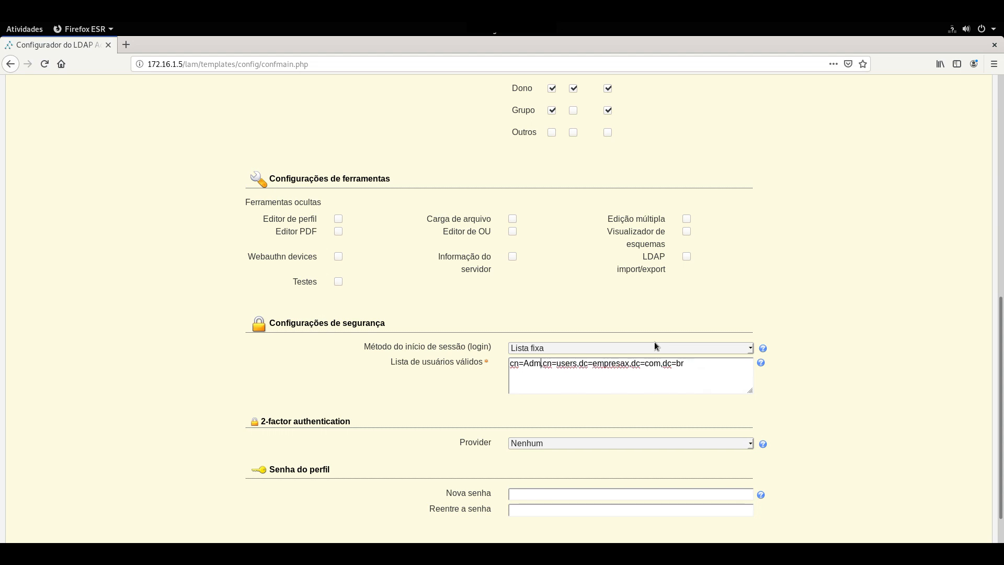
text(n=user.ti,)
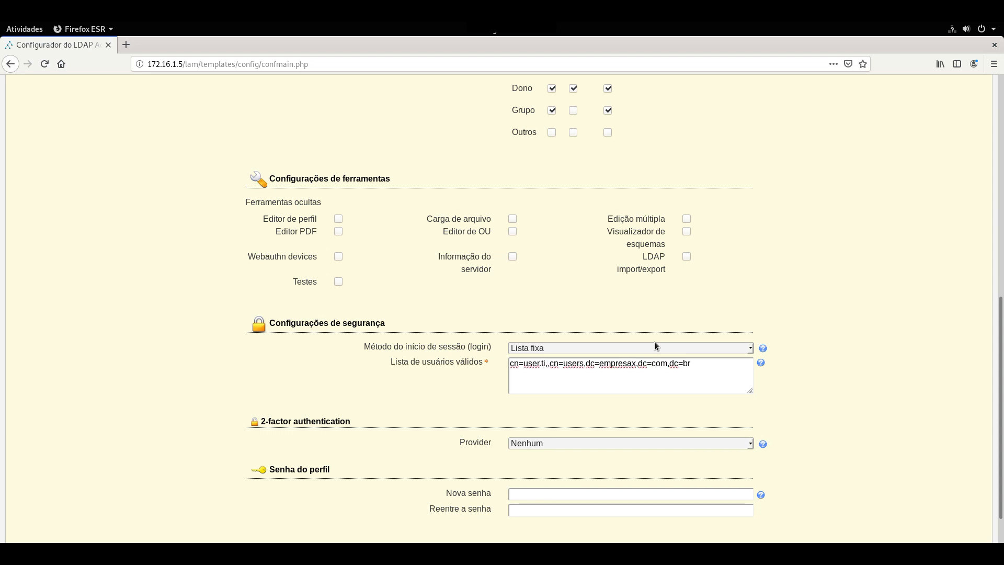
text( c)
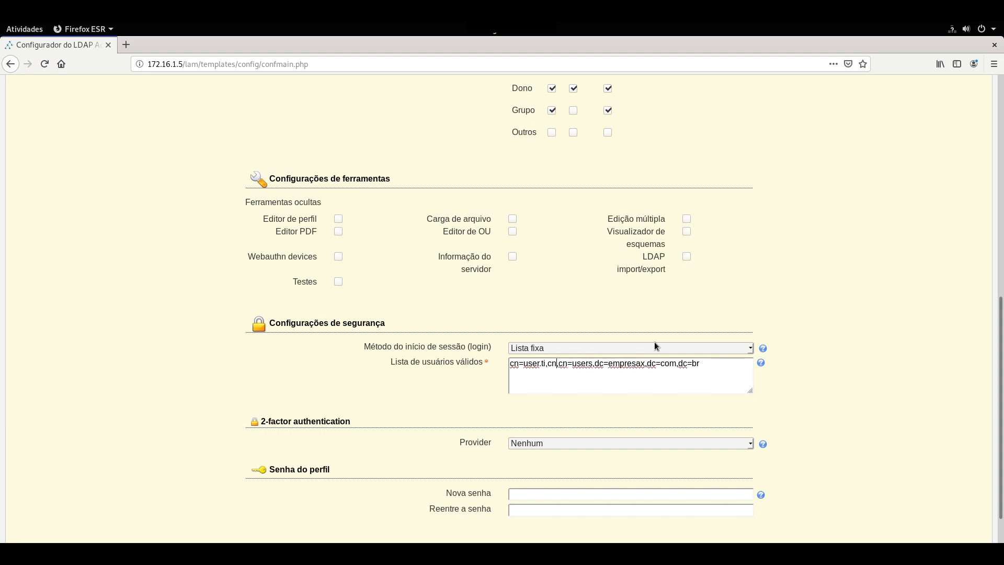
key(BackSpace)
text(ou)
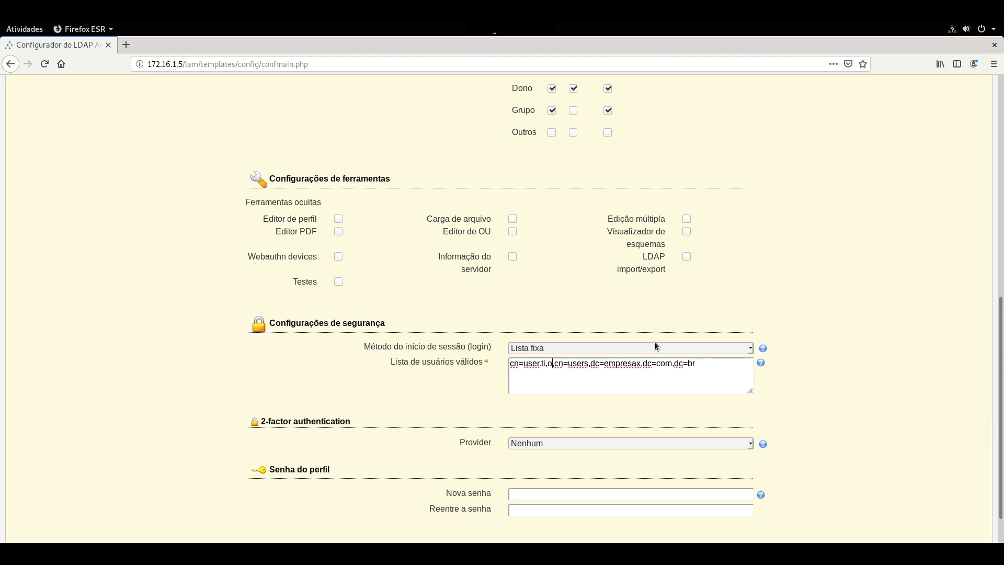
text(=)
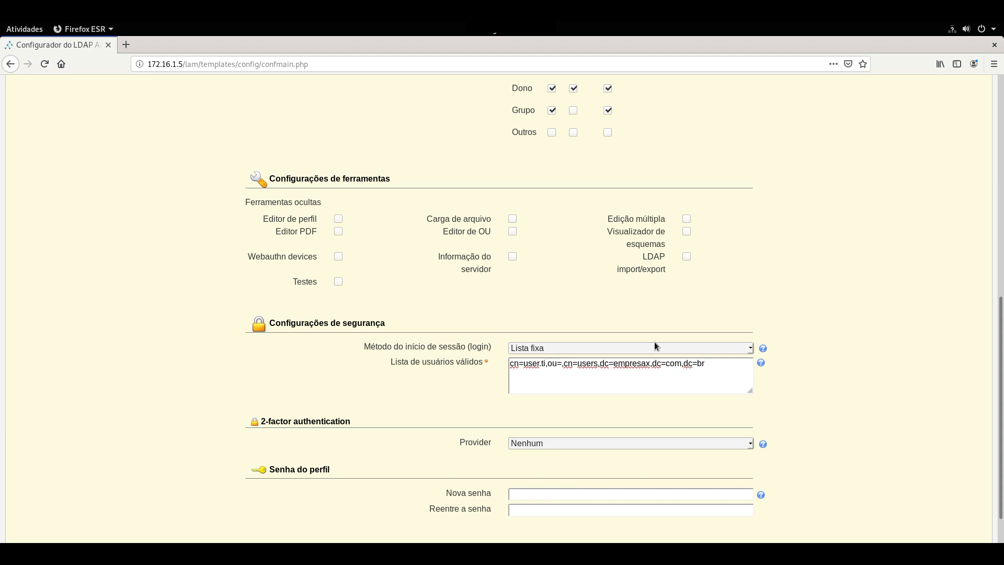
text(ti)
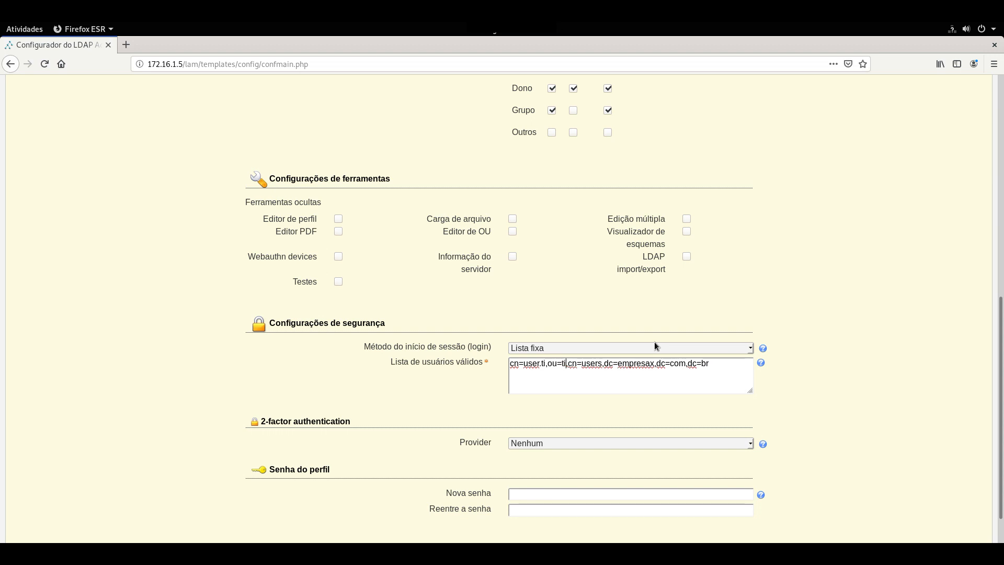
text(,)
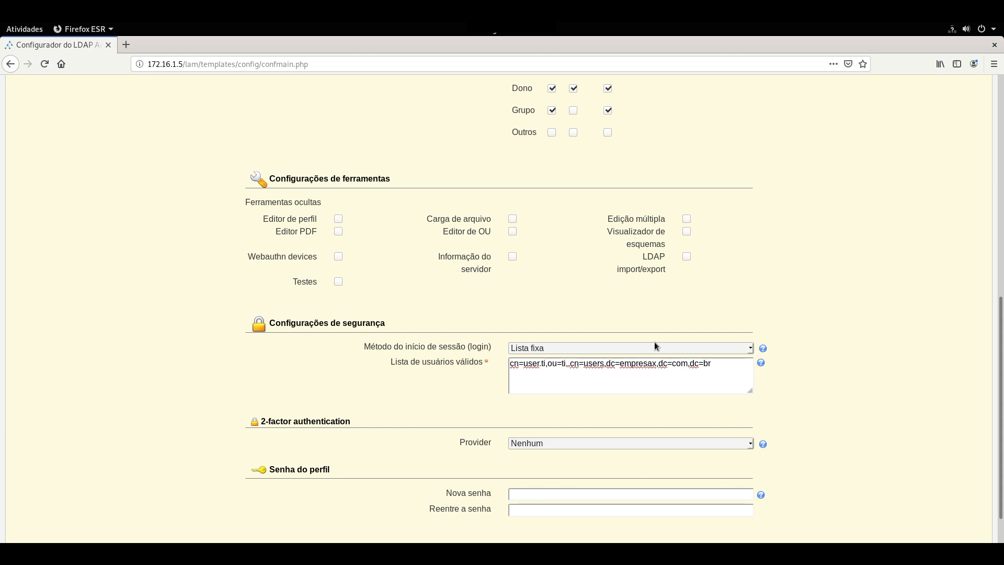
key(BackSpace)
Finish the DN with ou=Matriz, giving cn=user.ti,ou=ti,ou=Matriz,dc=empresax,dc=com,dc=br, and save the profile.
key(Delete)
key(Delete)
text(uo)
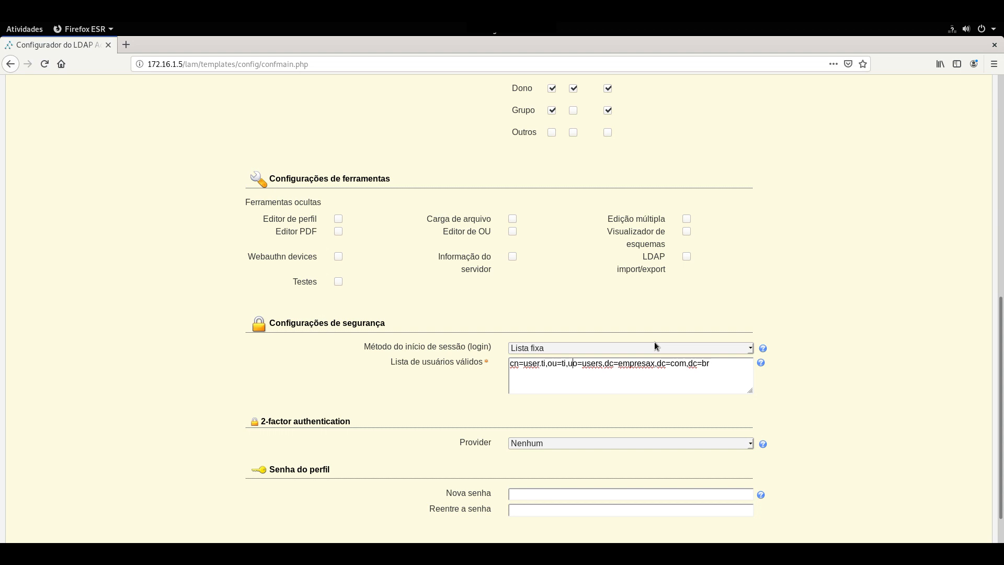
key(BackSpace)
text(u)
key(Delete)
key(Delete)
key(Delete)
key(Delete)
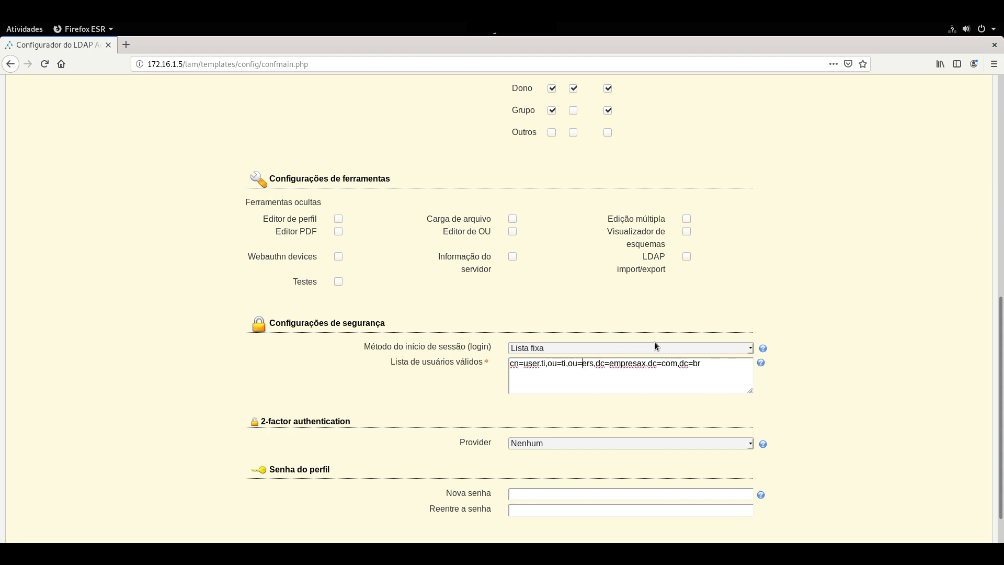
key(Delete)
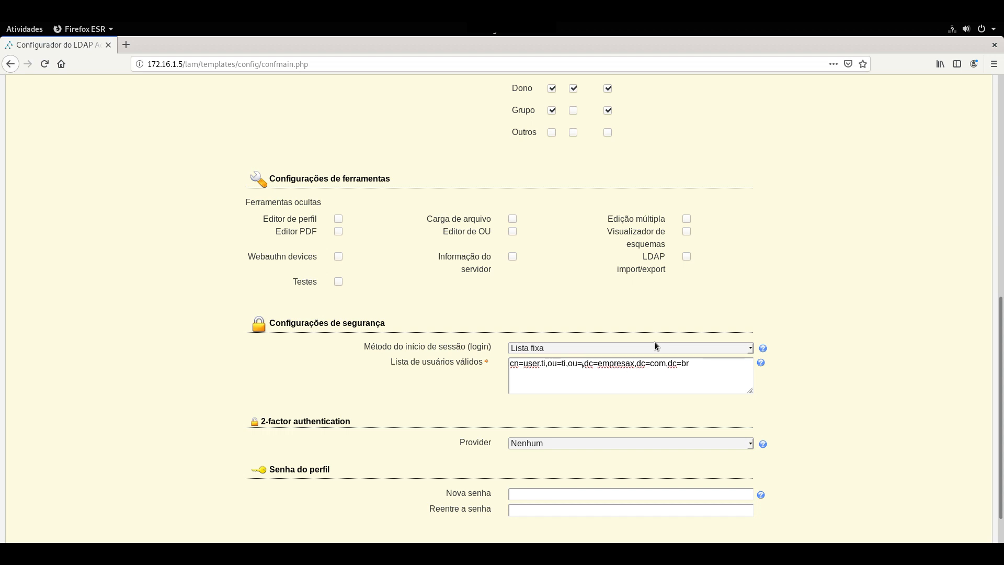
text(Matriz)
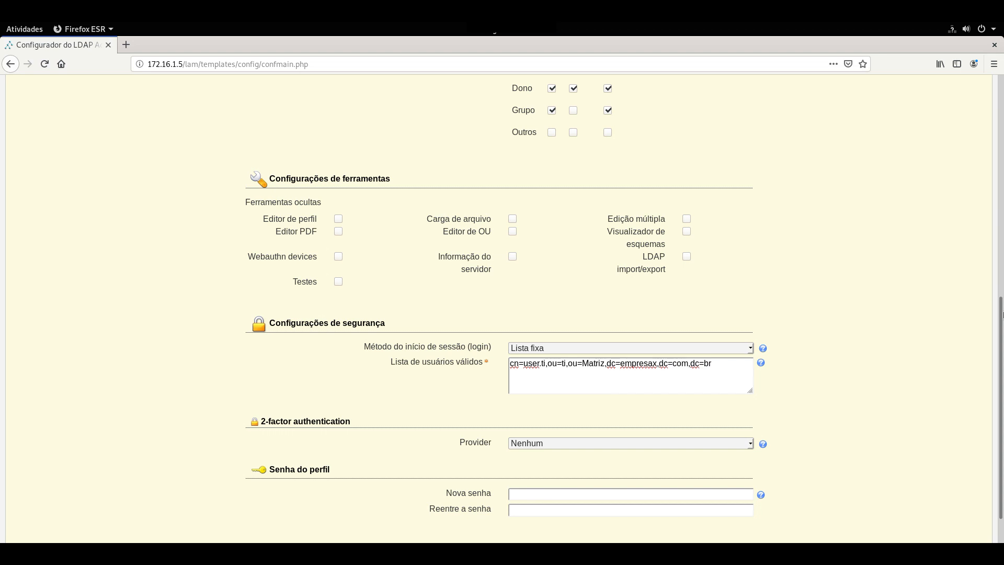
mouse_move(1002, 314)
mouse_down()
mouse_move(1002, 262)
mouse_move(1002, 329)
mouse_up()
click(43, 522)
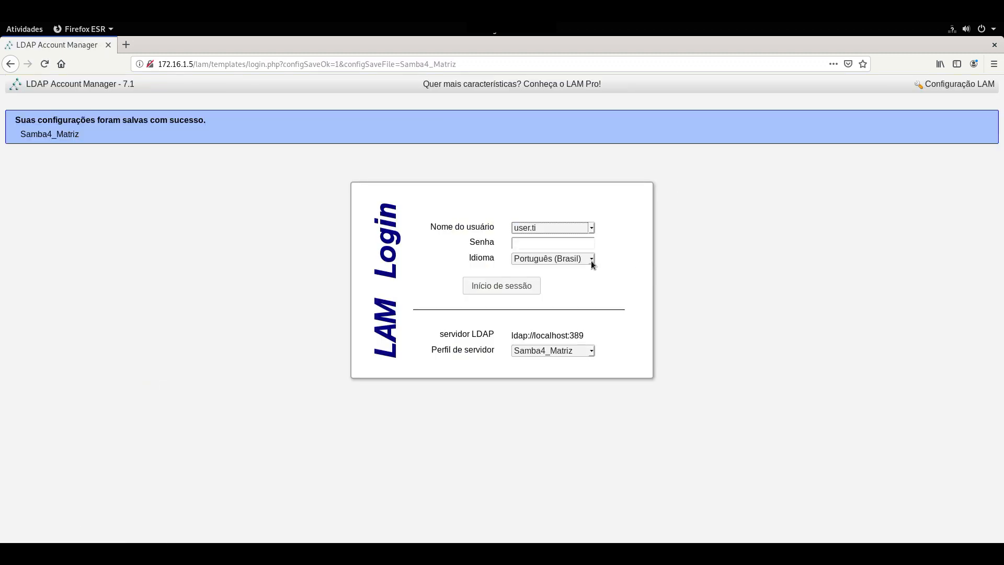
Log in as user.ti with its password to reach the four-account Usuários list.
click(553, 229)
click(547, 244)
click(541, 246)
text(••••••••)
key(Return)
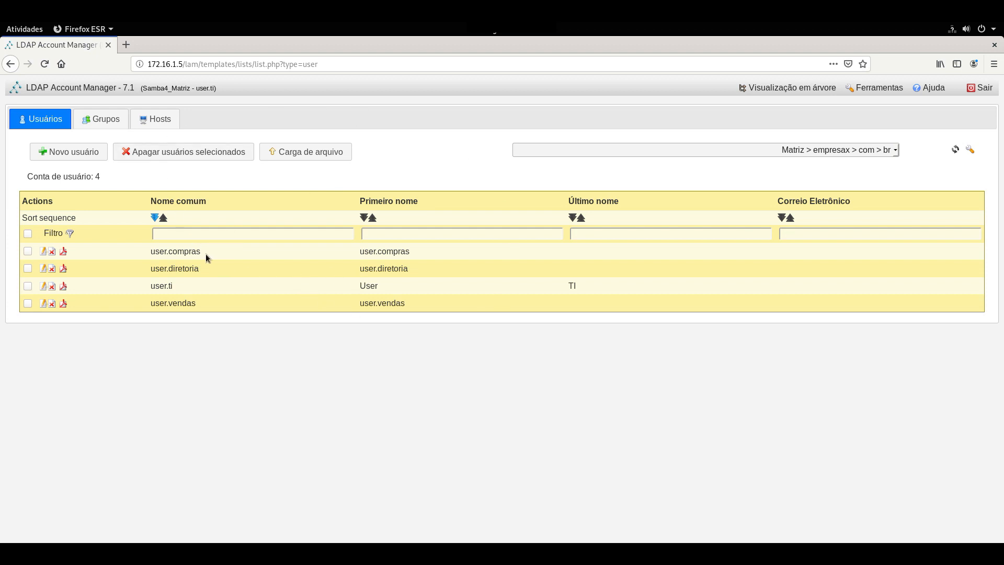
Start a new user, entering its login name with the empresax.com.br domain.
click(66, 152)
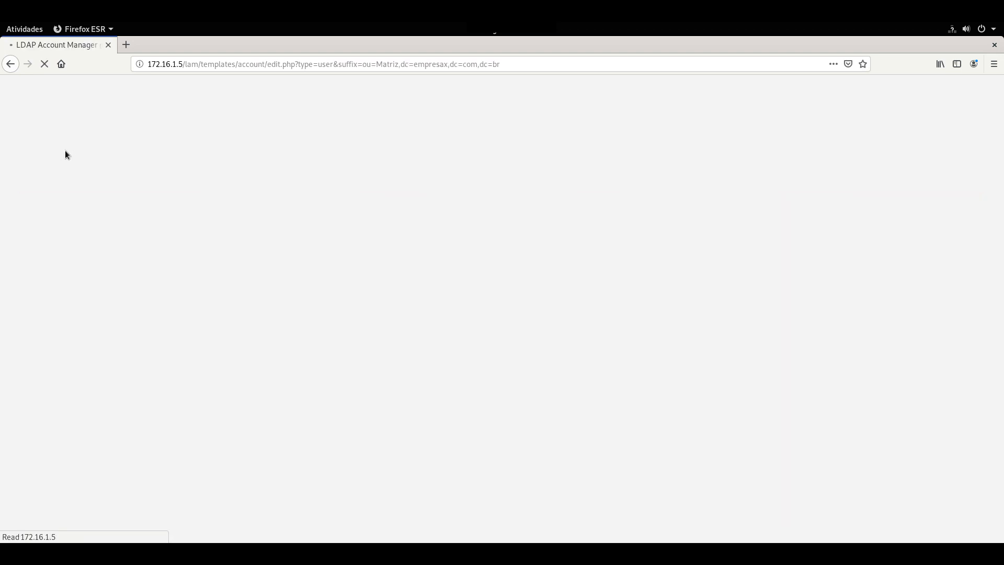
click(357, 255)
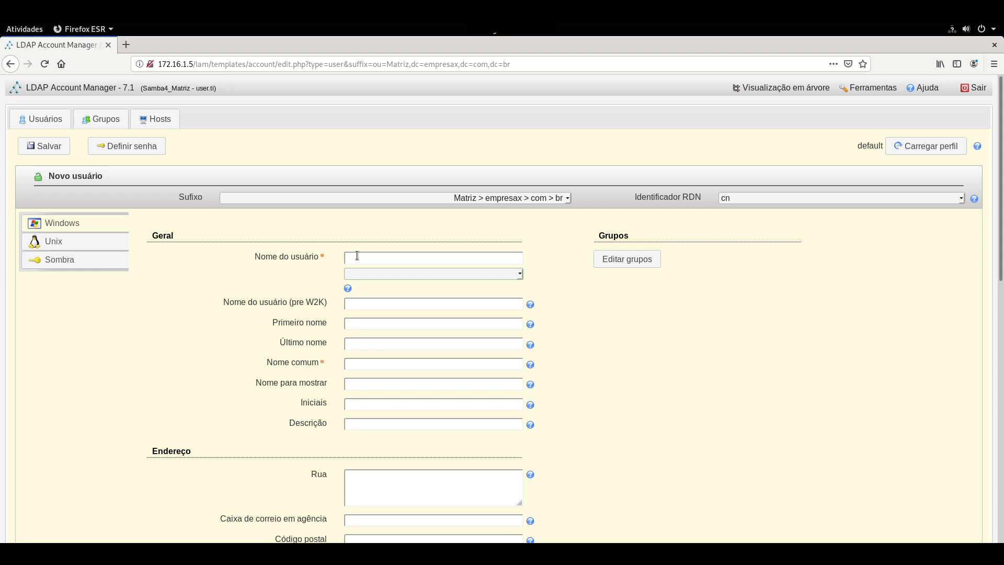
click(411, 277)
click(399, 300)
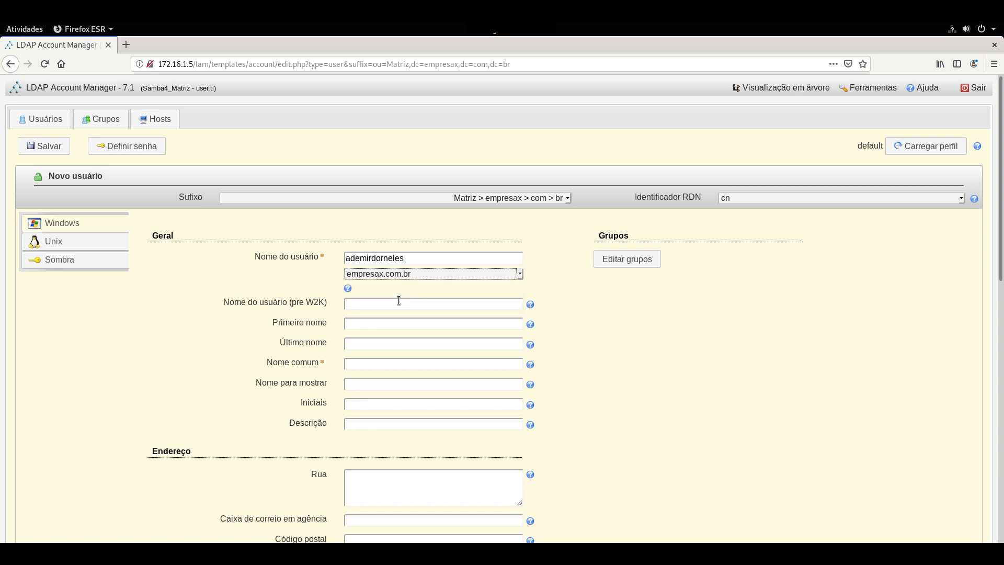
Copy the login name into Nome comum and bring up the user's group memberships.
drag(415, 257, 360, 259)
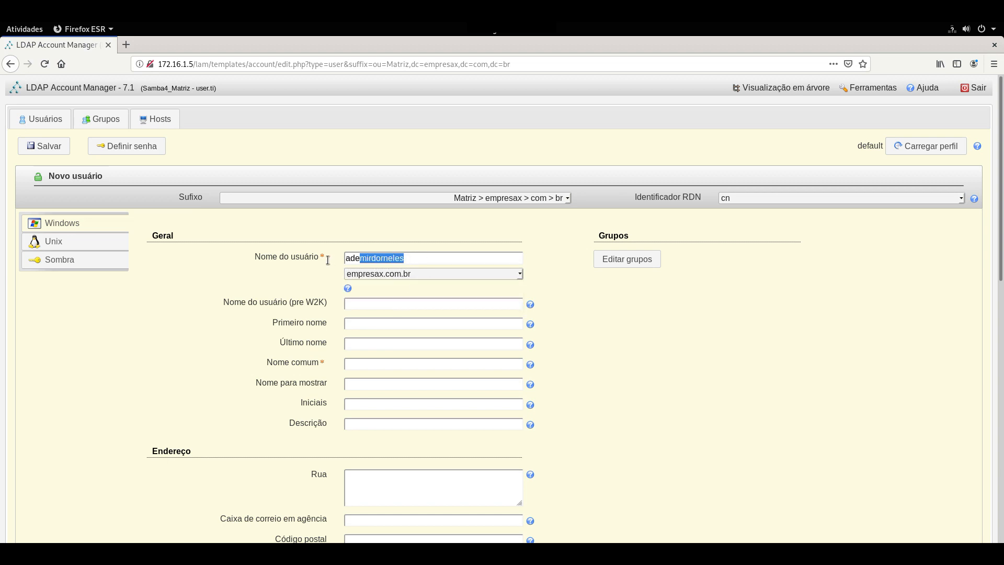
click(373, 361)
scroll(455, 327, down, 2)
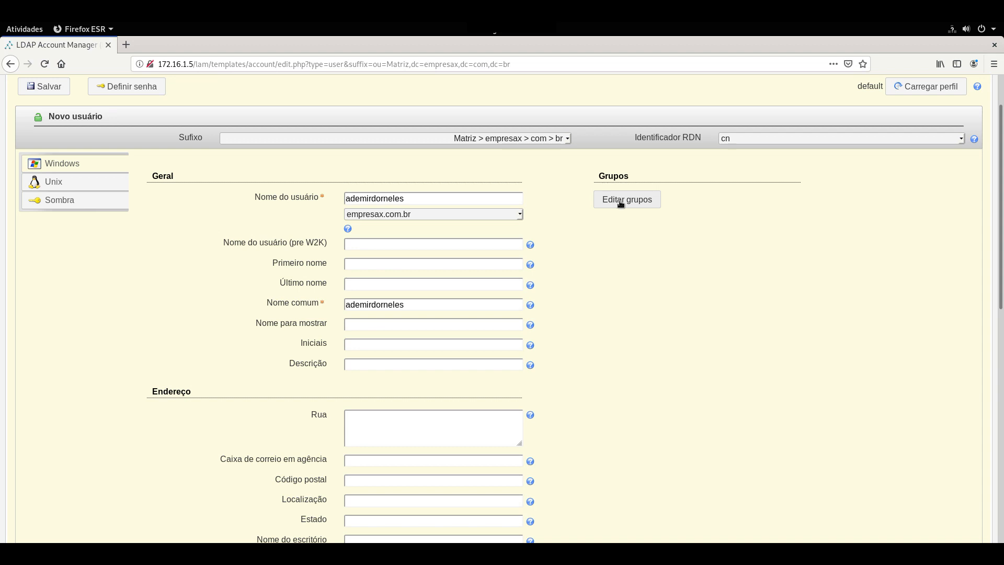
click(628, 204)
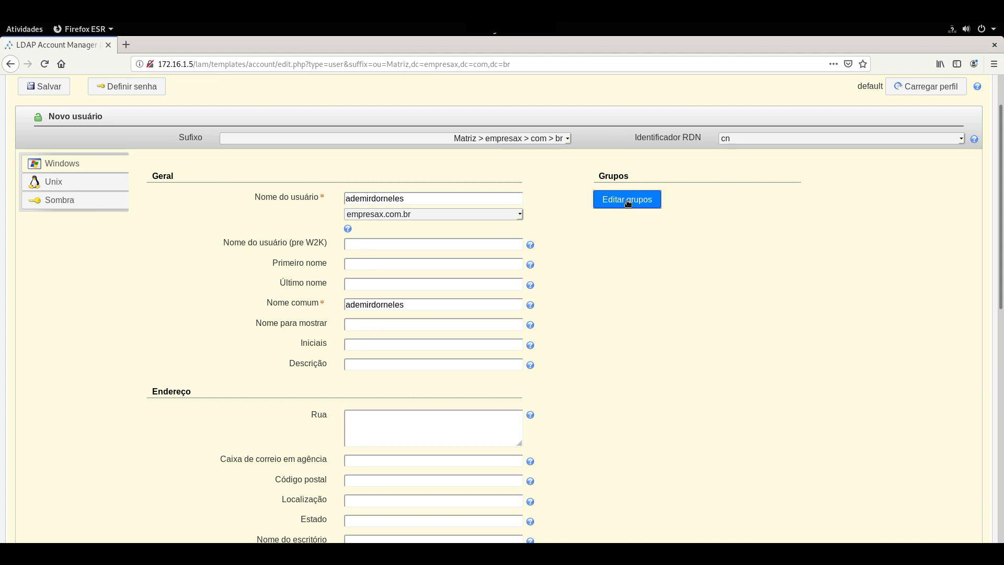
click(628, 204)
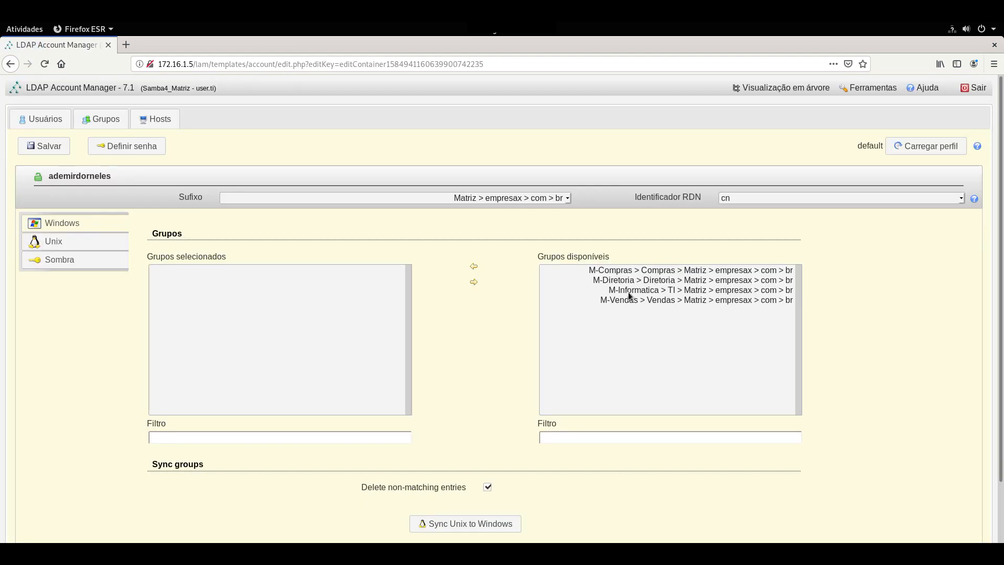
Add the M-Informatica TI group to the user and return to the Windows settings.
click(629, 293)
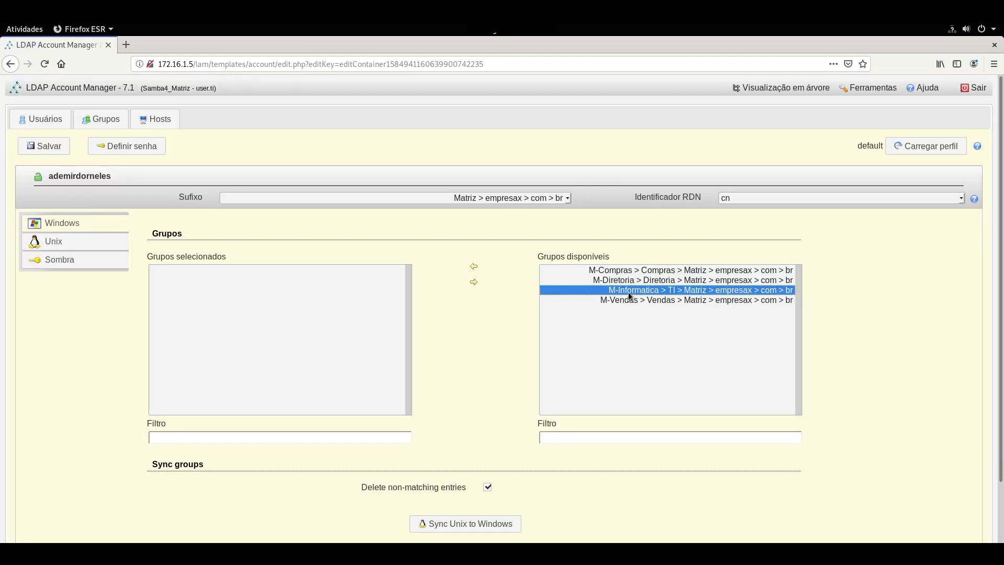
click(474, 267)
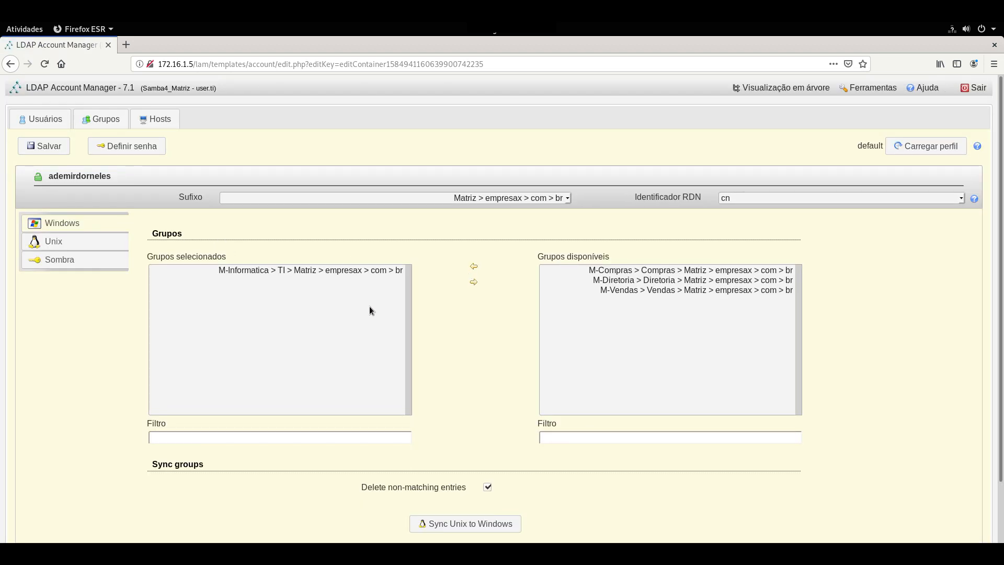
scroll(196, 347, down, 1)
click(64, 199)
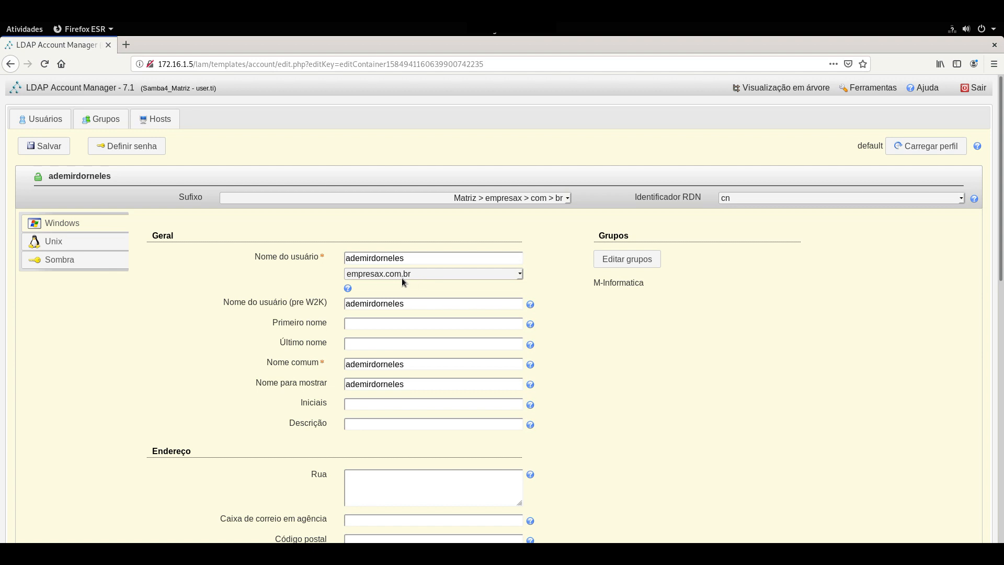
Append 2 to the user name and pre-W2K name, and enter the user's first and last names.
click(431, 260)
text(2)
click(418, 302)
text(2)
text(2)
key(Tab)
scroll(580, 365, down, 1)
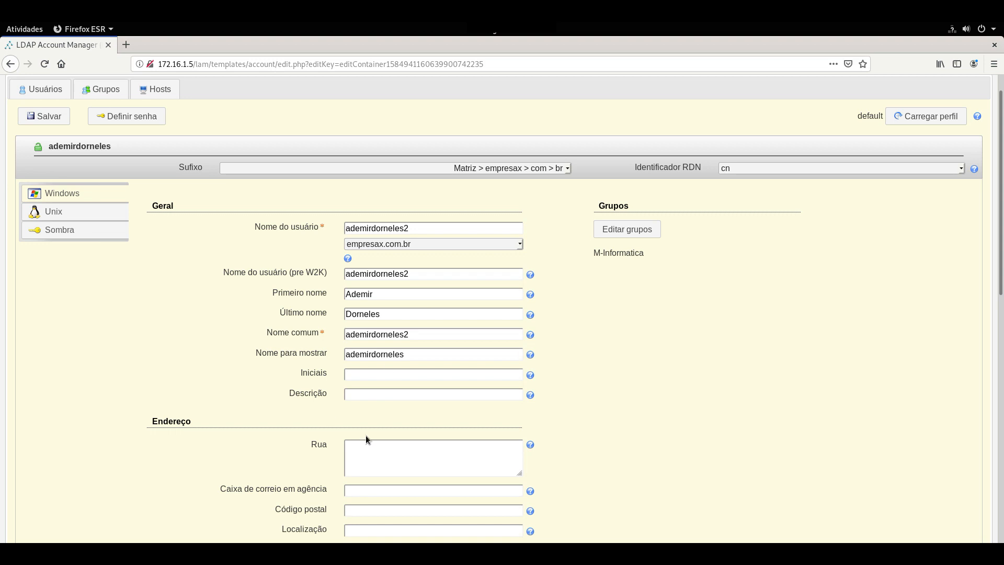
scroll(227, 306, down, 12)
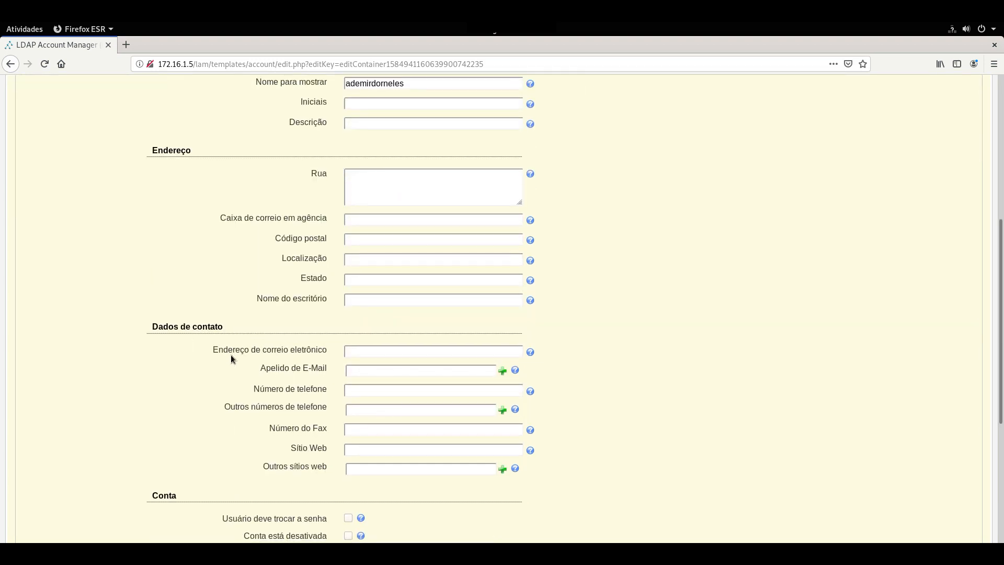
scroll(227, 355, down, 4)
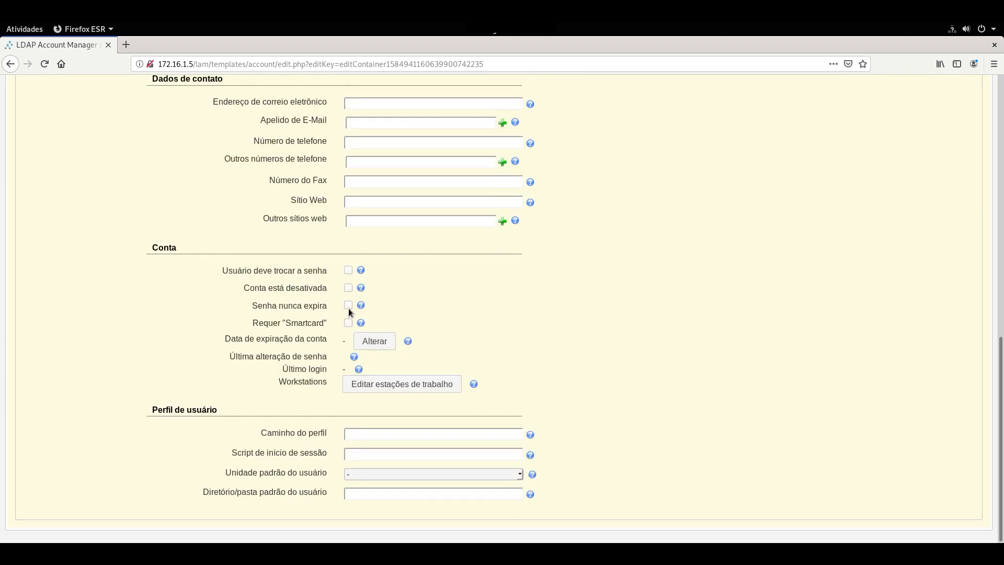
scroll(162, 220, up, 16)
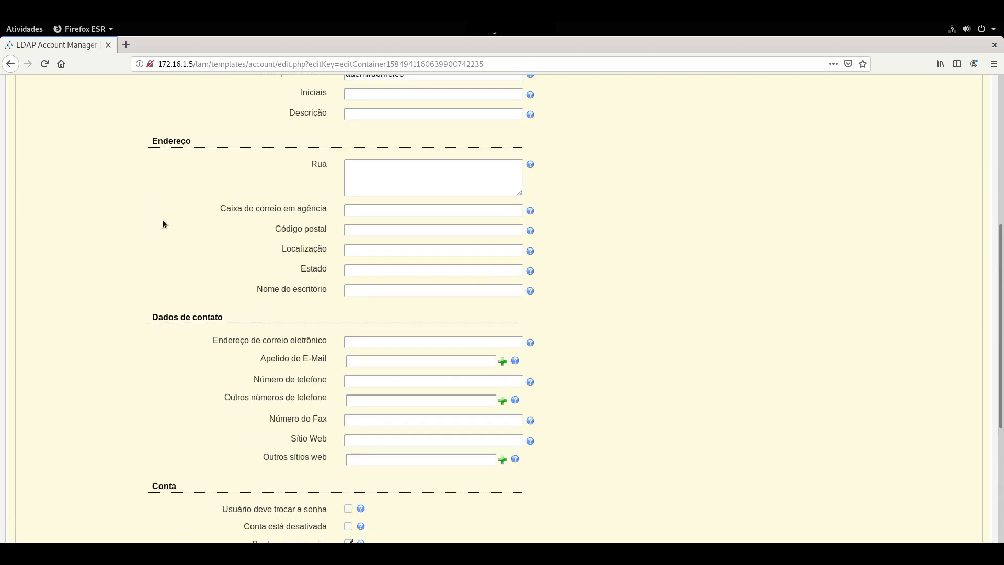
On the Unix tab, replace 'home' with empresax/usuarios in the home path, then save the account.
scroll(162, 218, up, 1)
click(72, 244)
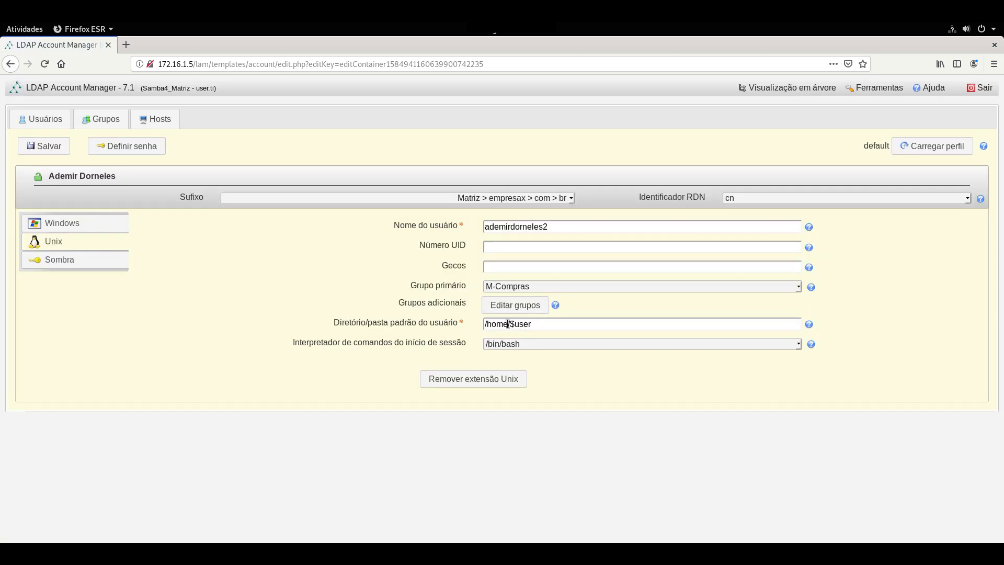
click(514, 325)
key(BackSpace)
key(BackSpace)
key(BackSpace)
key(BackSpace)
text(empresax/usuarios)
click(53, 150)
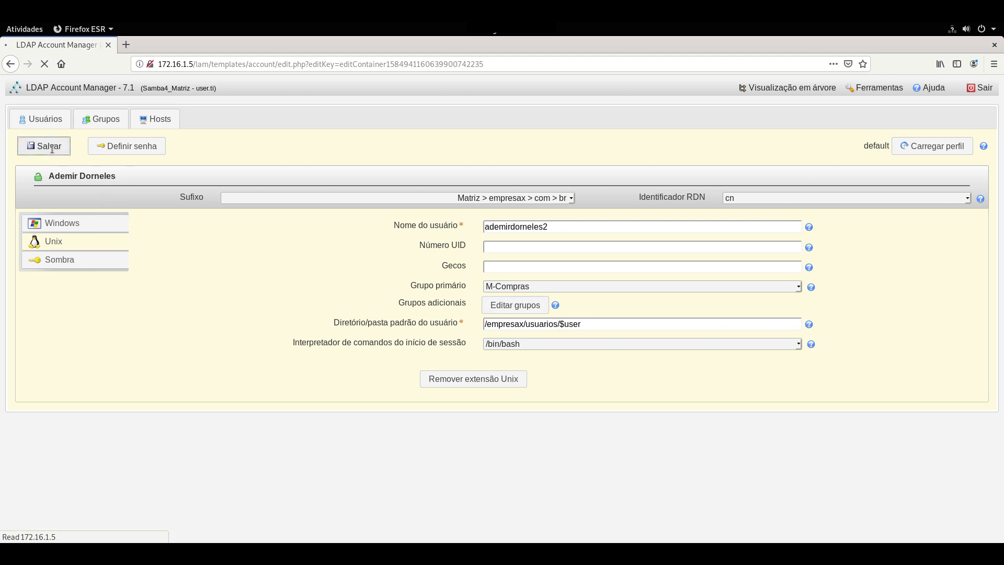
Reopen the saved user, set and confirm a new password via Definir senha, and save the account.
click(396, 203)
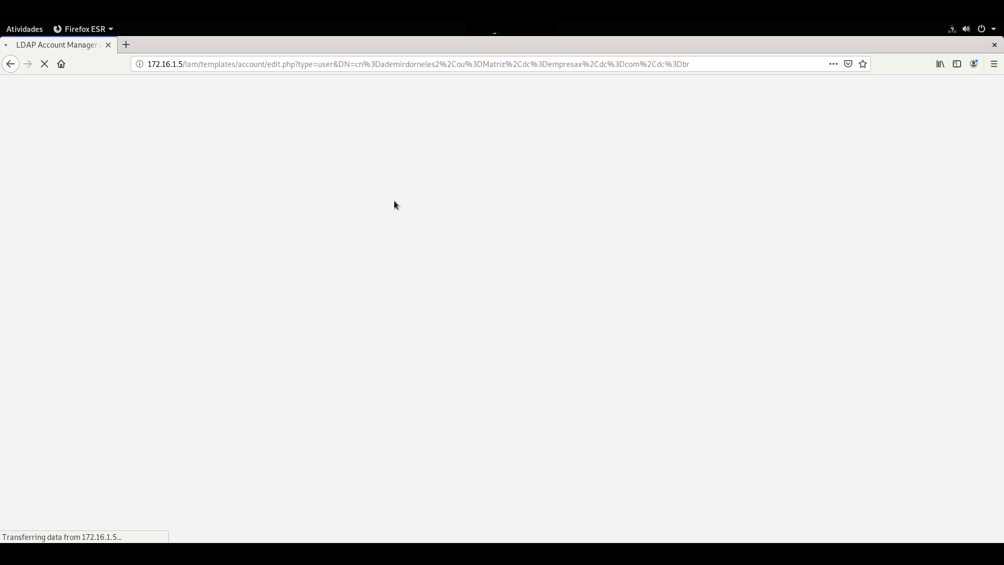
click(239, 150)
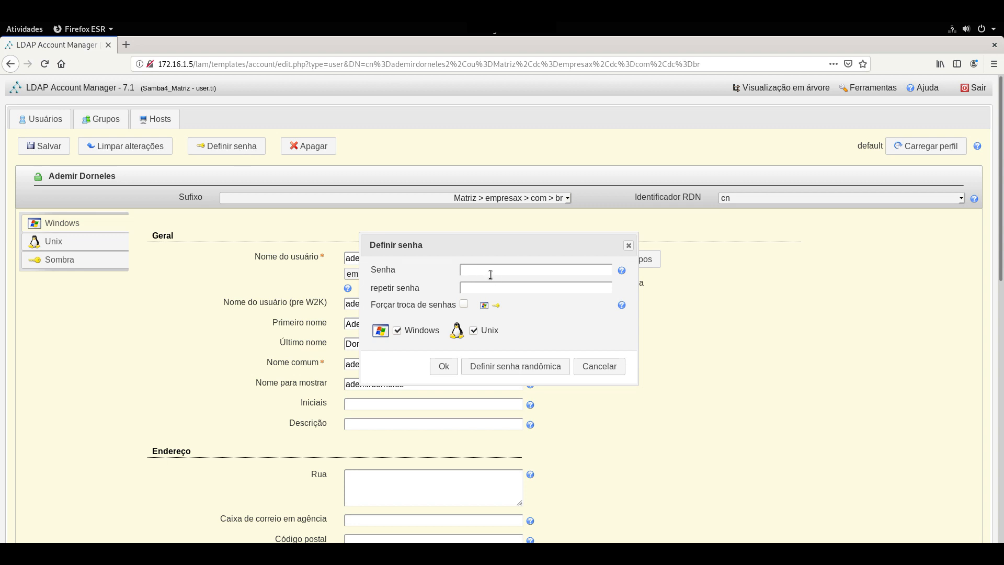
text(••••)
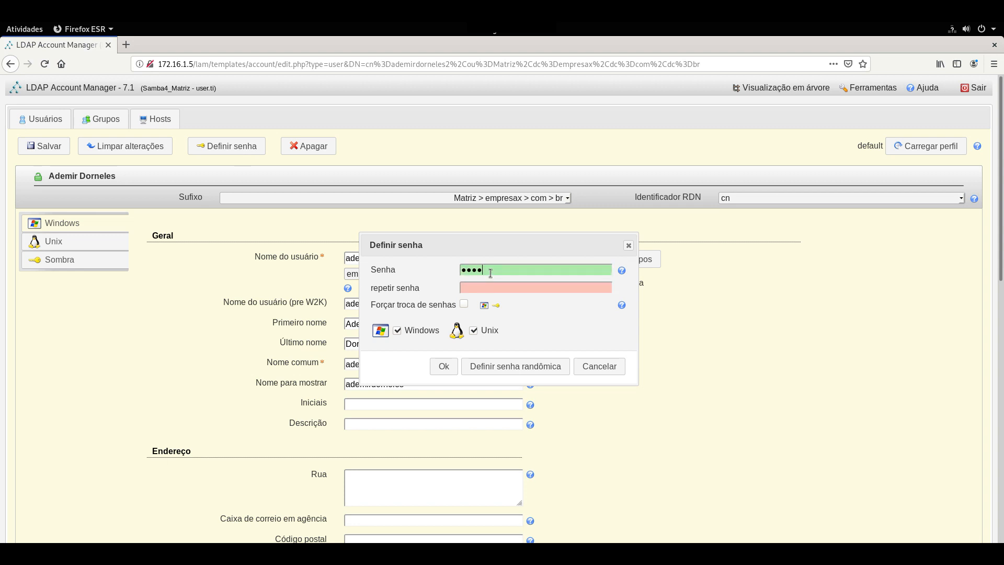
key(BackSpace)
key(BackSpace)
key(BackSpace)
text(••••••••••••••••)
click(448, 366)
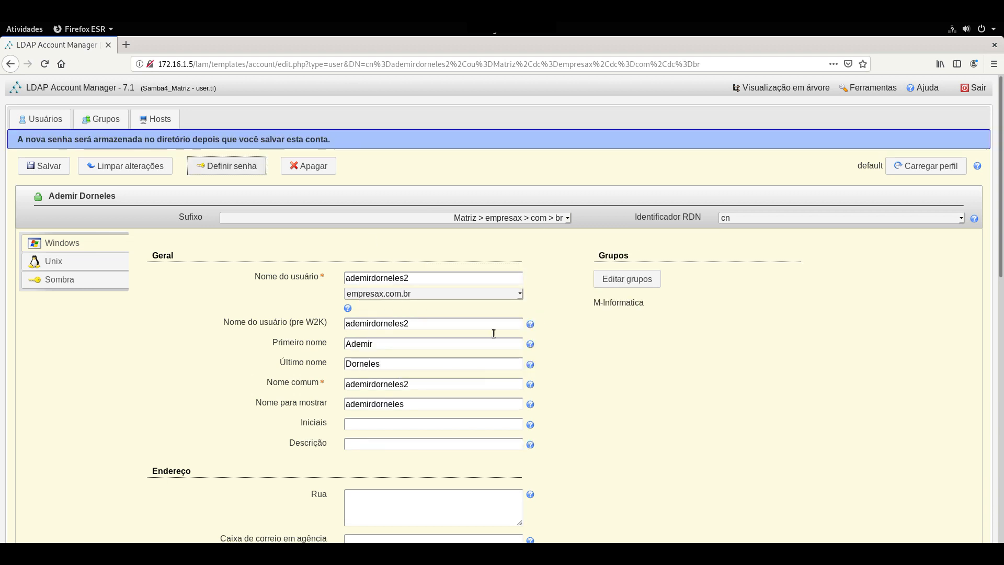
click(47, 165)
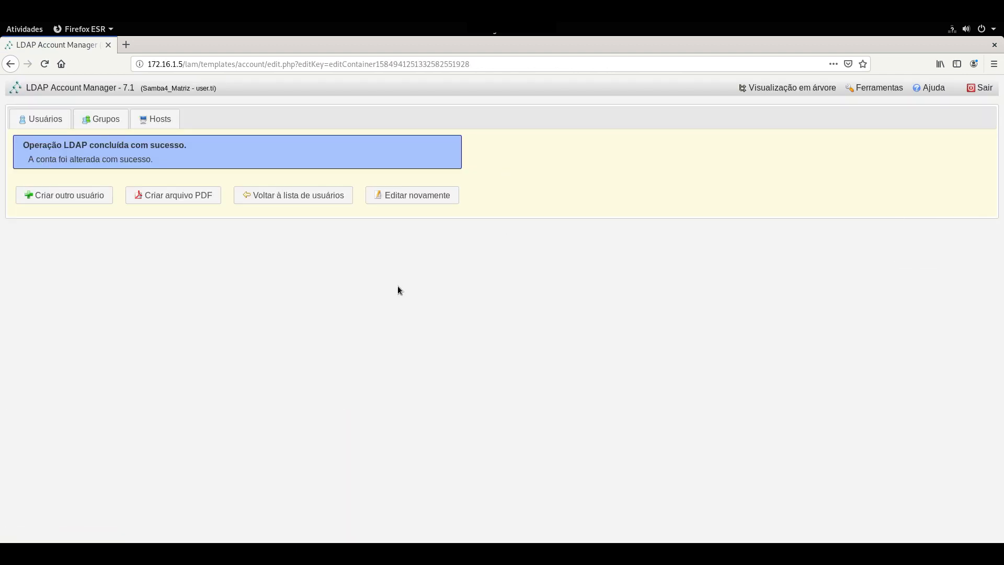
Reopen the saved user and check the RDN identifier and suffix lists, leaving both unchanged.
click(398, 197)
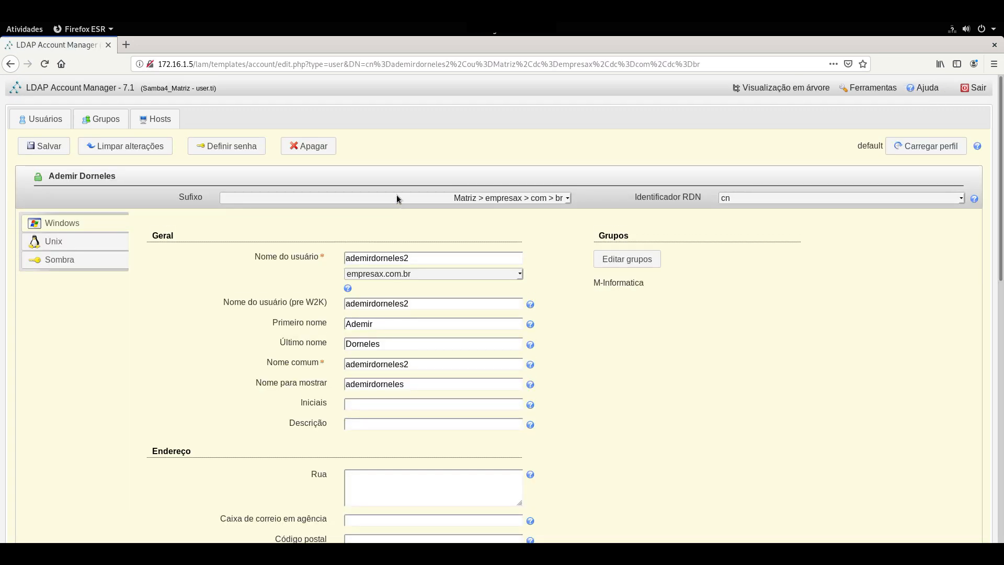
click(802, 196)
click(802, 197)
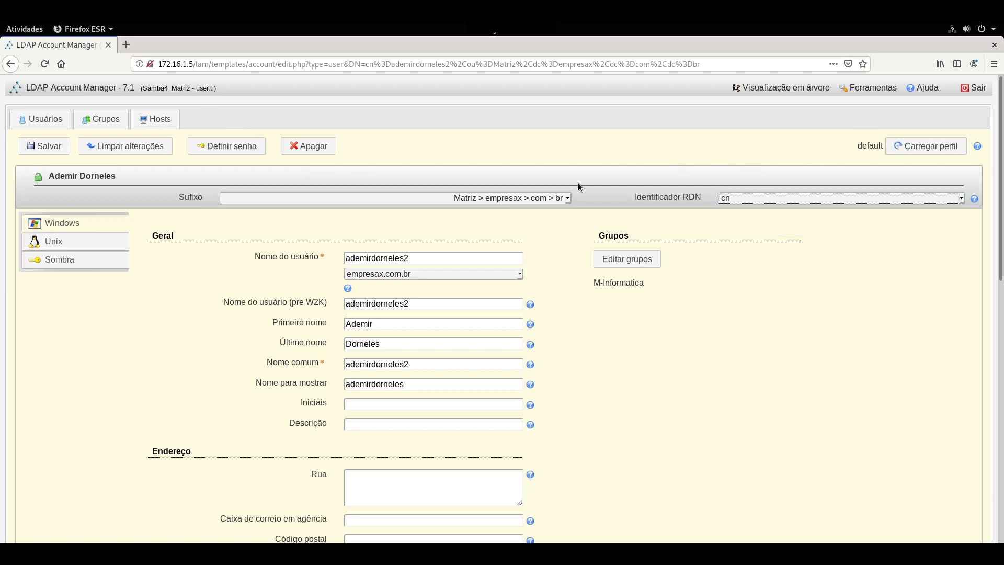
click(529, 199)
key(Up)
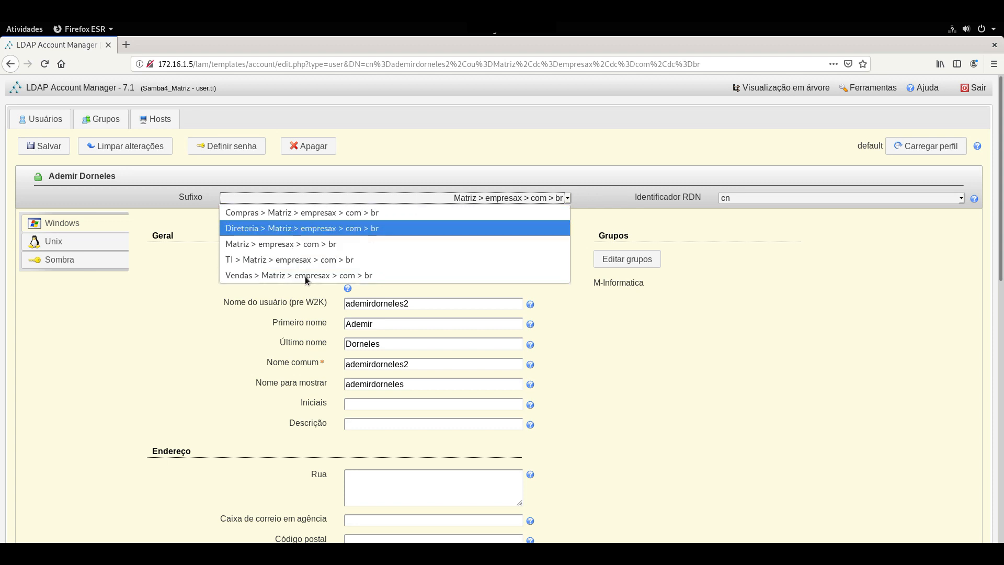
click(434, 166)
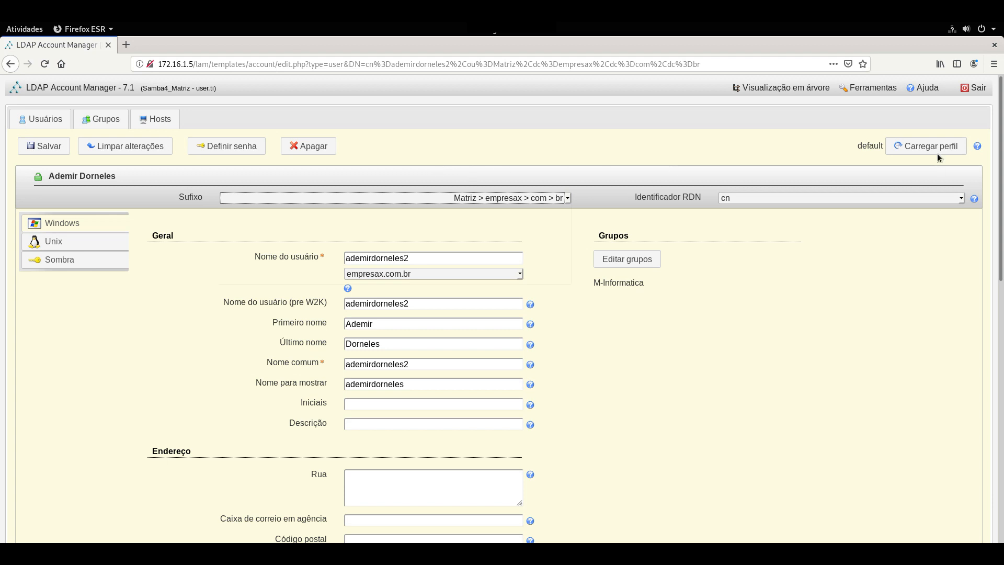
Go to Ferramentas and open the account profile editor.
click(877, 93)
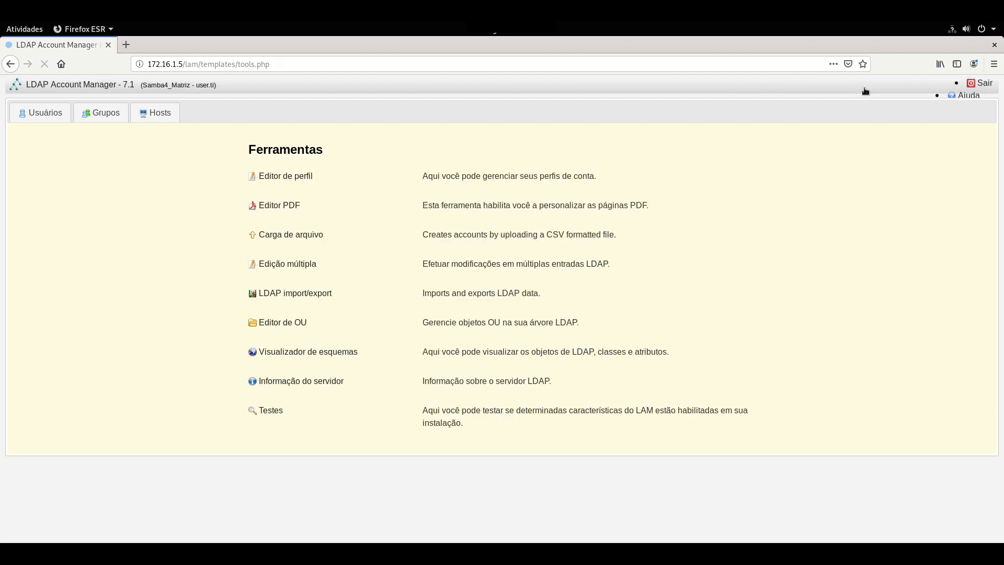
click(273, 212)
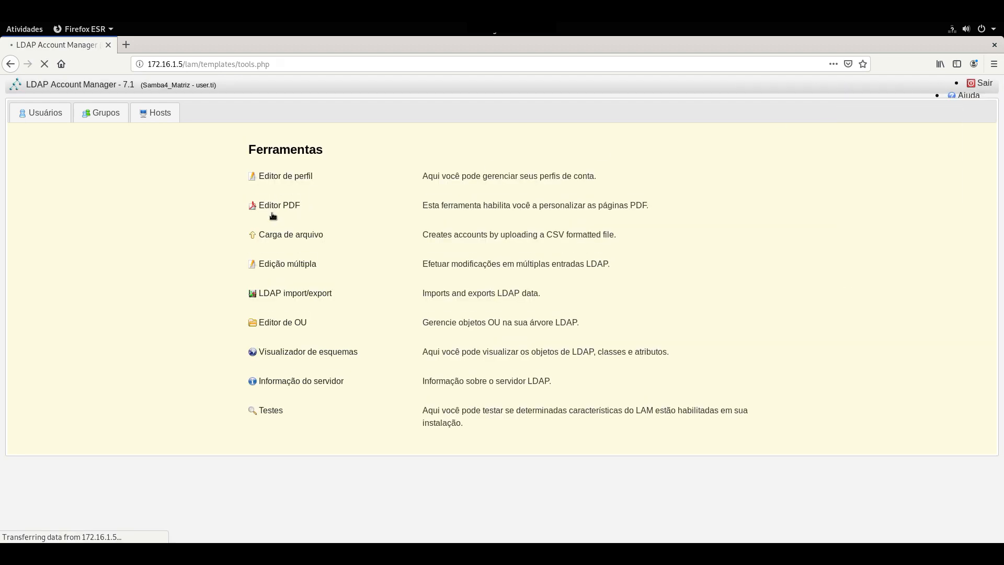
mouse_move(868, 89)
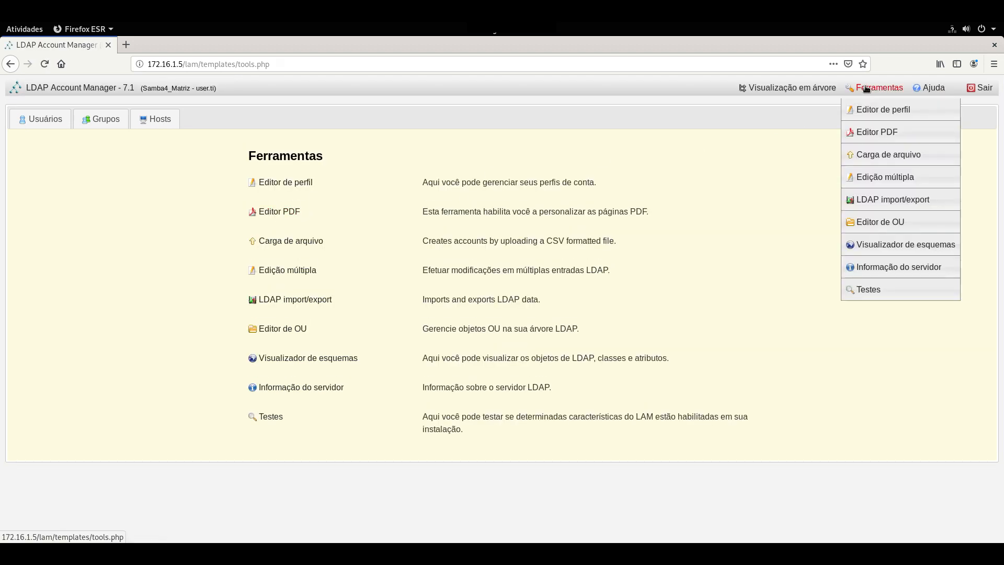
click(868, 111)
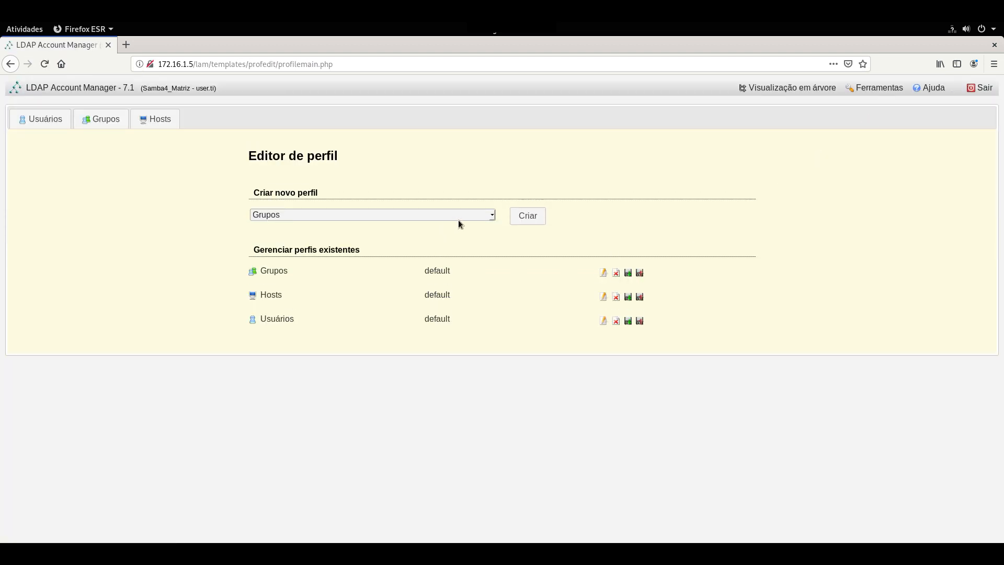
Create a new profile of type Usuários.
click(458, 218)
click(462, 183)
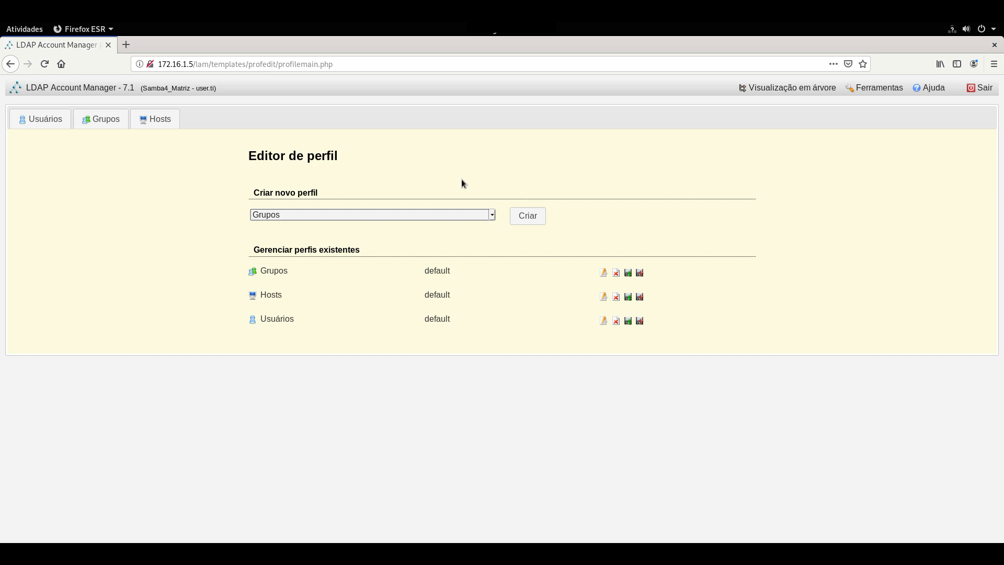
click(442, 212)
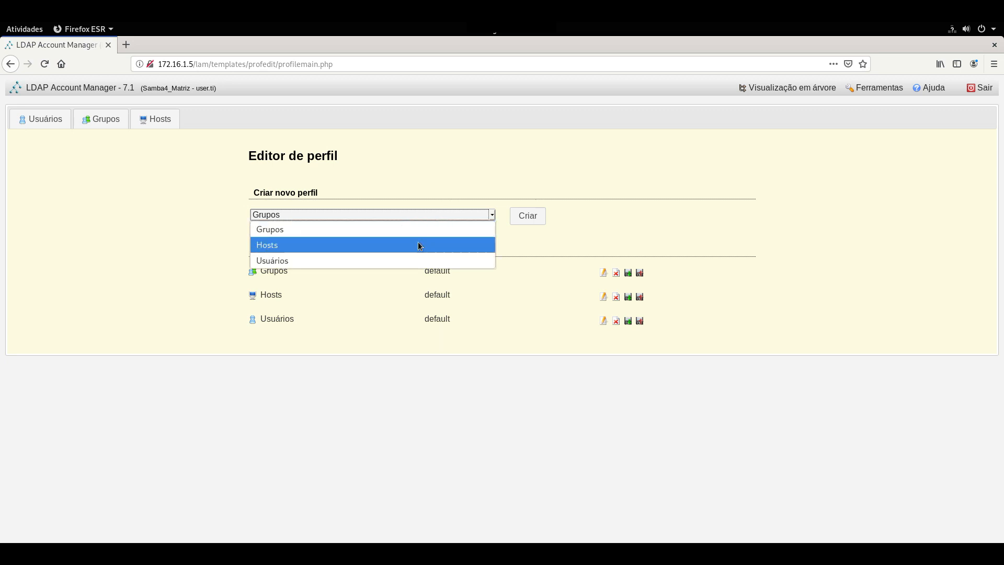
click(386, 261)
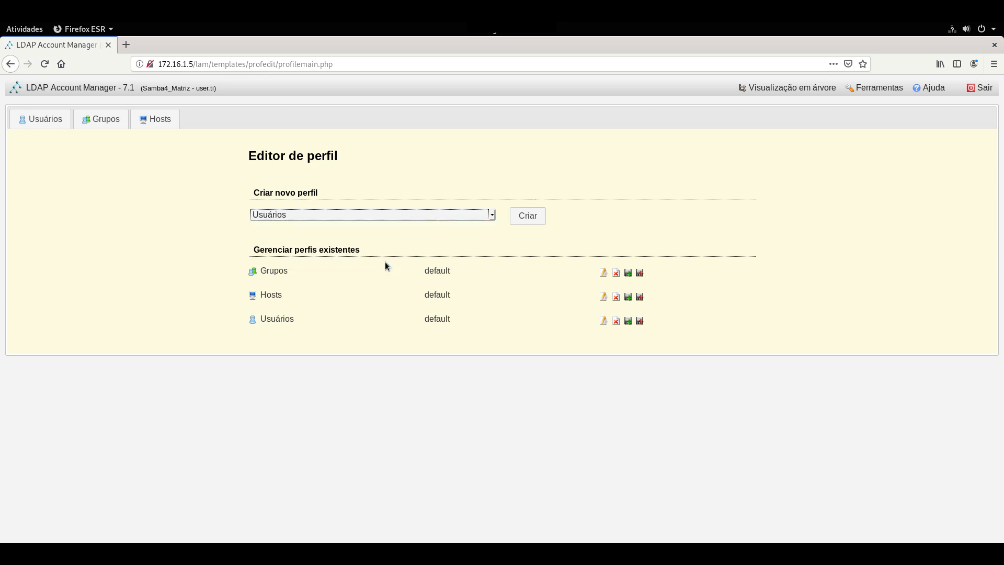
click(527, 220)
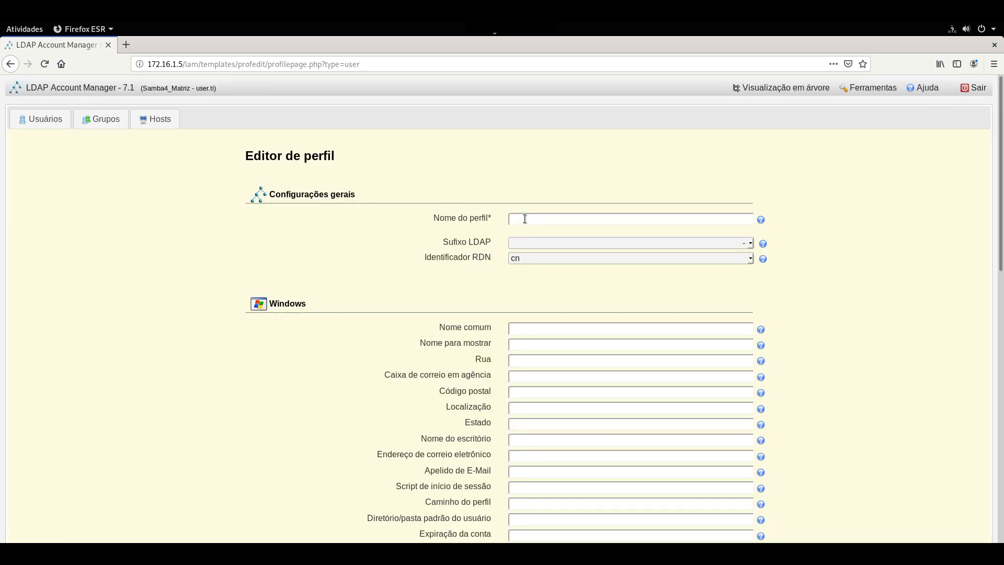
Scroll through the new user profile form to review its sections.
scroll(478, 214, down, 2)
scroll(789, 295, down, 2)
scroll(601, 307, down, 10)
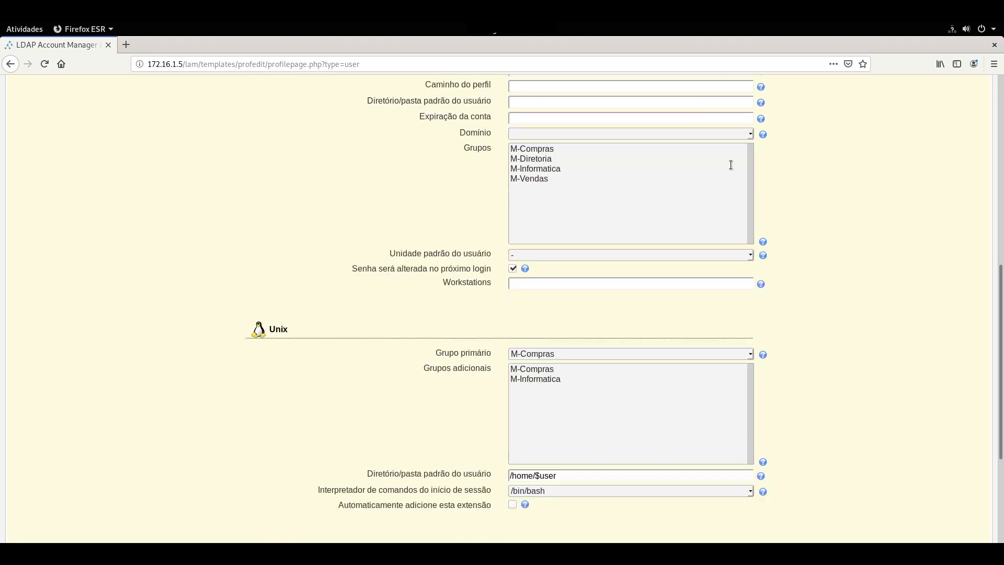
scroll(523, 271, up, 3)
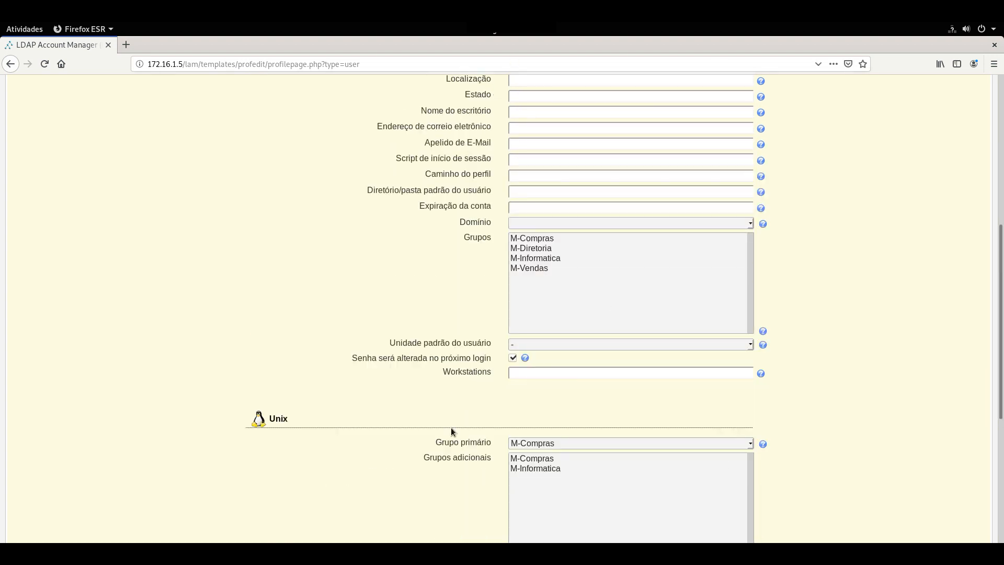
scroll(638, 353, down, 7)
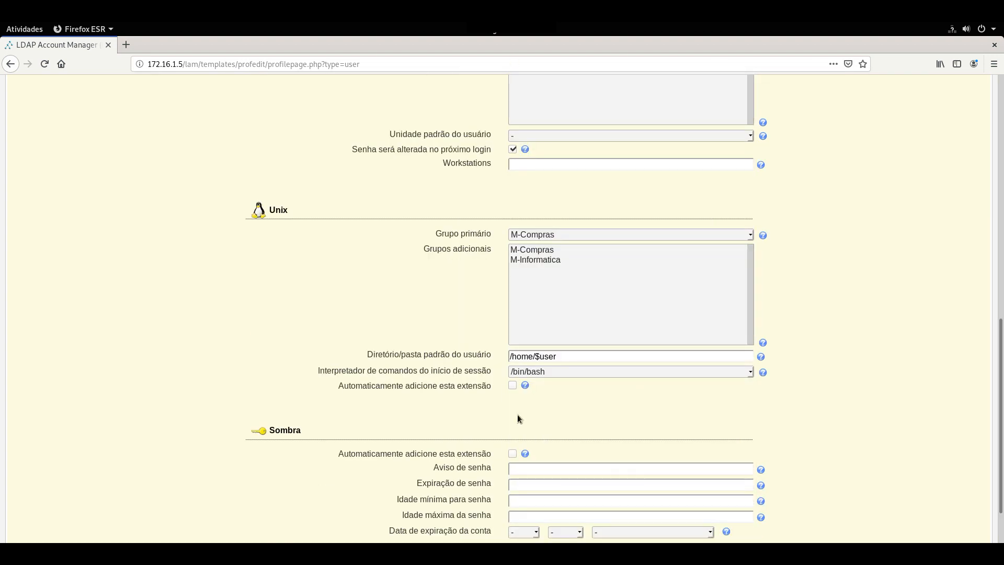
scroll(593, 381, down, 2)
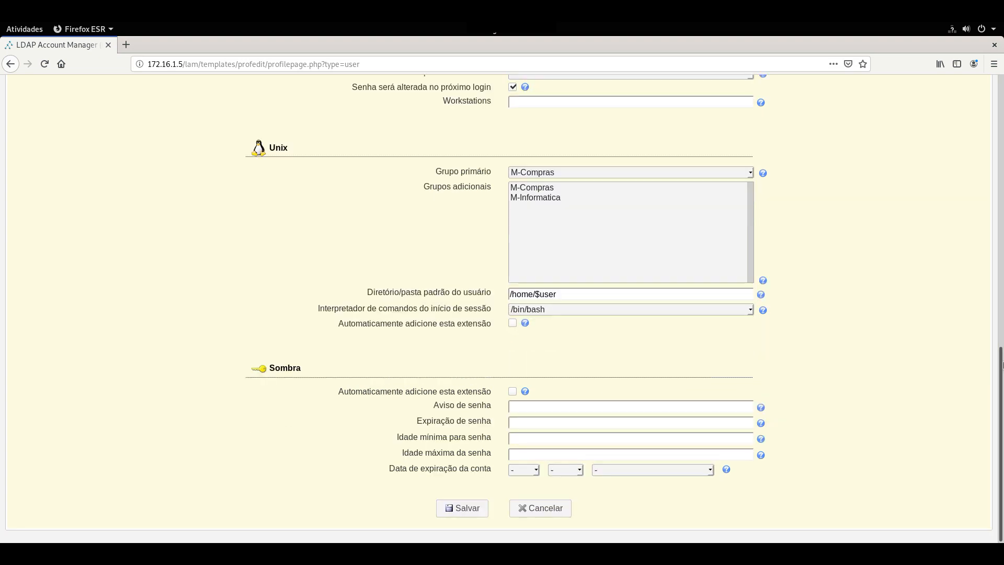
scroll(1003, 225, up, 3)
scroll(1002, 225, up, 15)
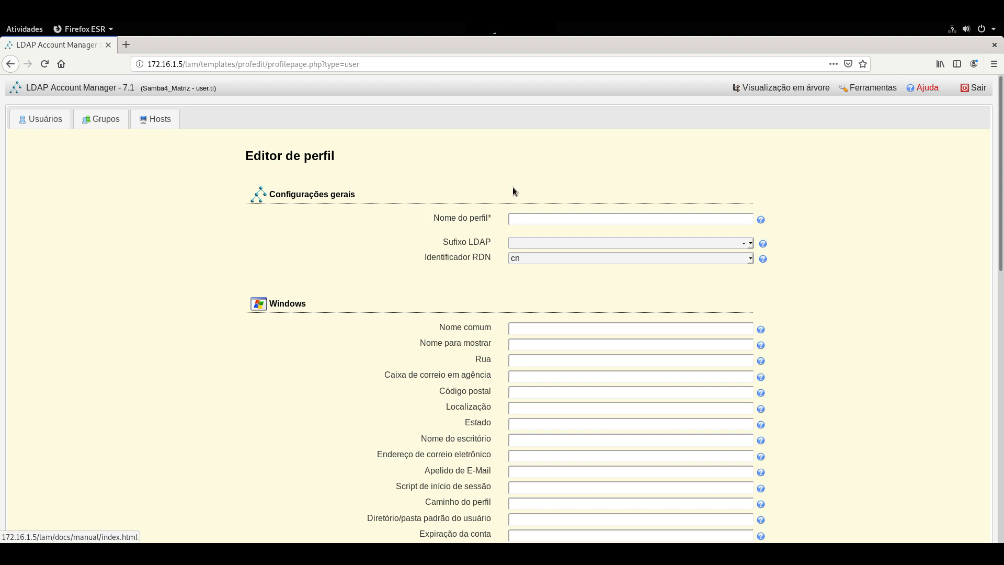
From the Usuários list, start a new user under the Matriz suffix with the default profile.
click(53, 121)
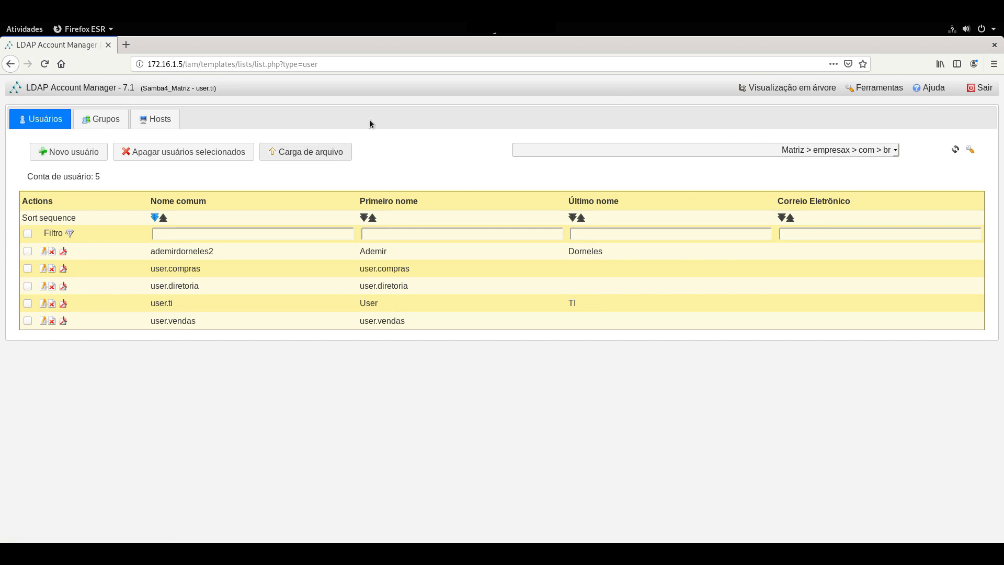
click(85, 154)
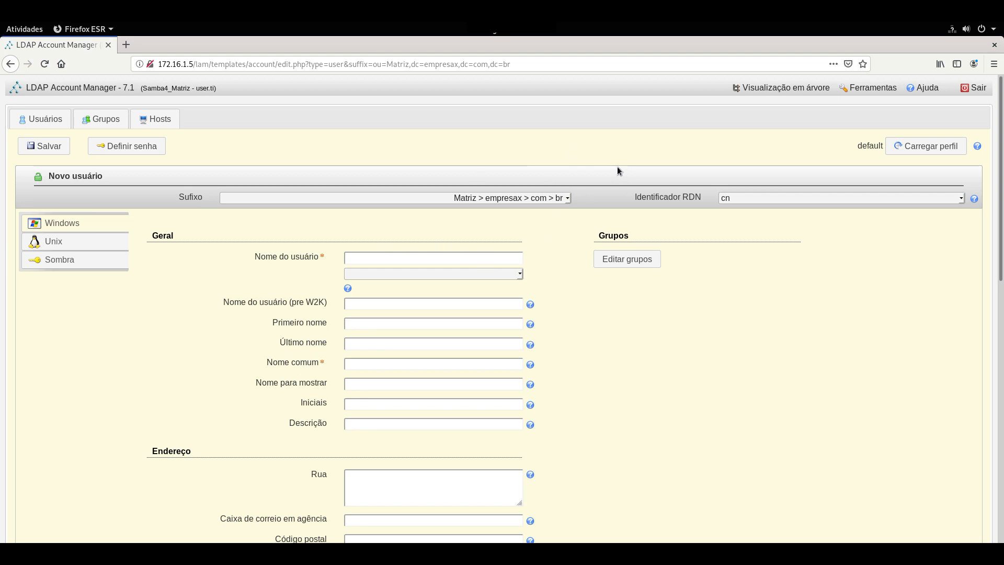
Log out of Samba4_Matriz and go to the server Profile Manager in LAM configuration.
click(977, 93)
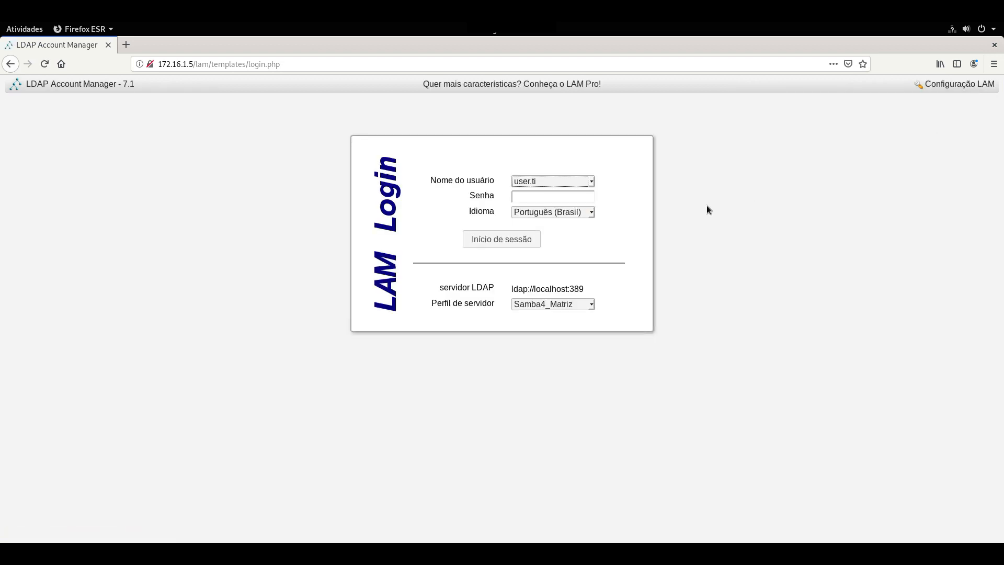
click(967, 83)
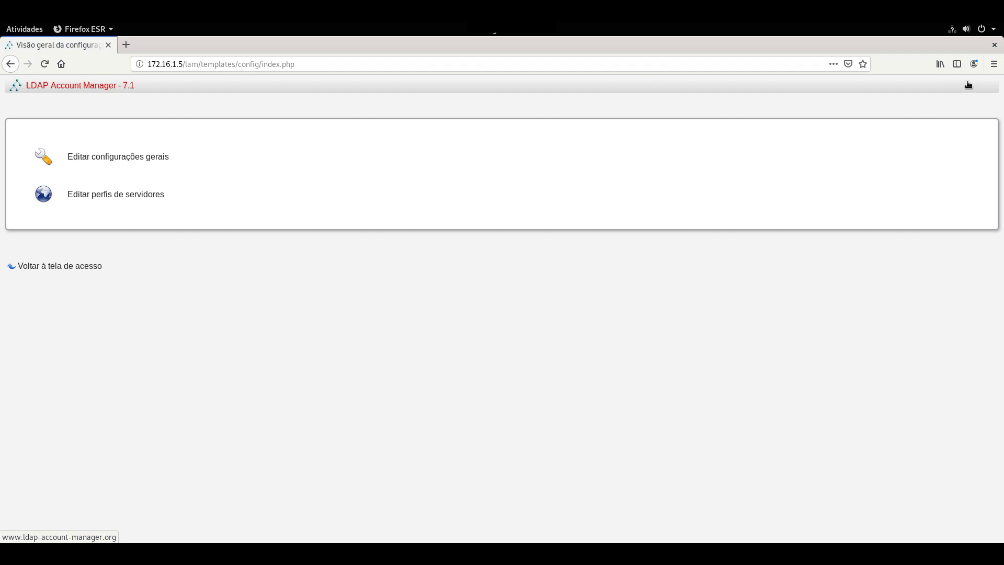
click(110, 196)
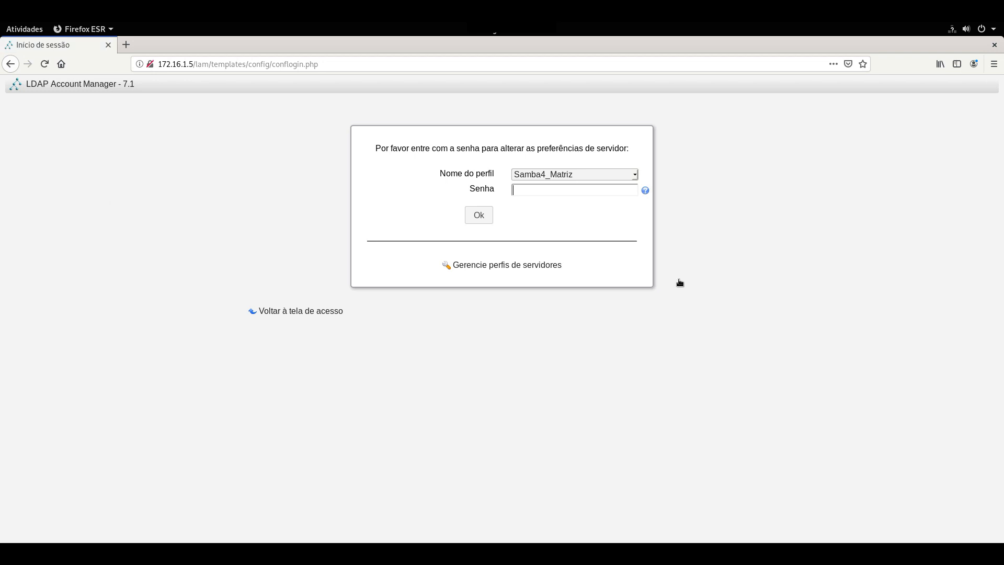
click(567, 178)
click(567, 178)
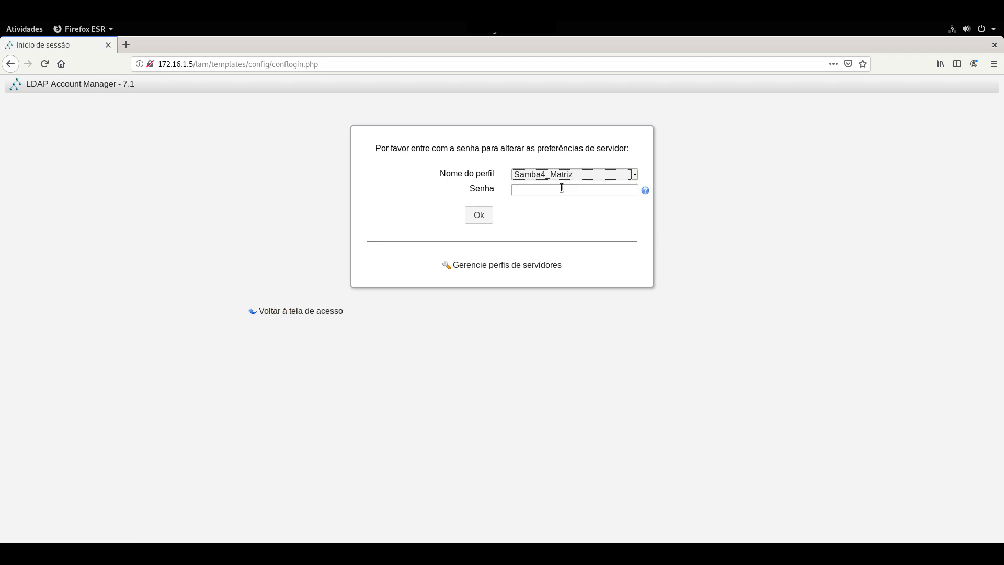
click(479, 268)
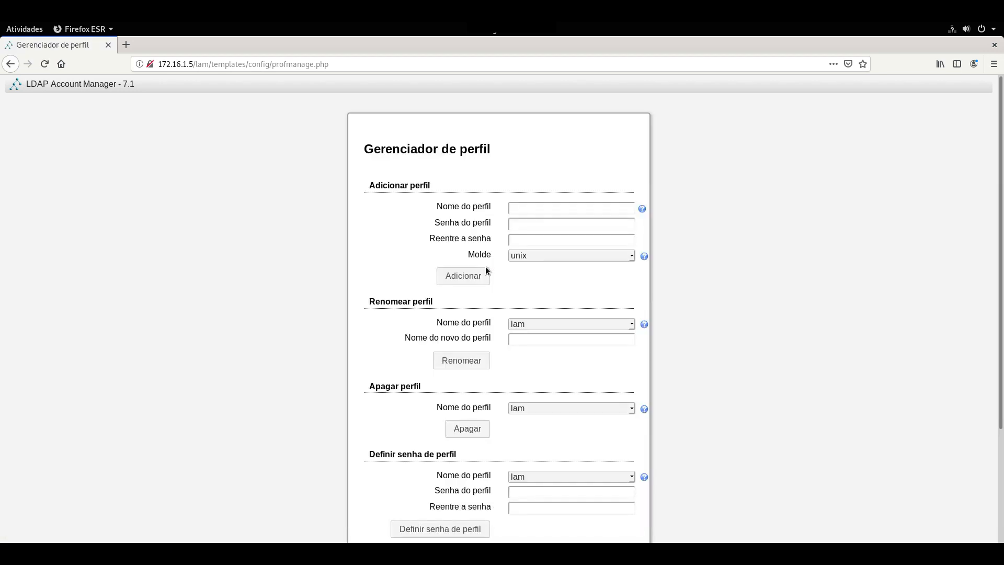
Enter Samba4_Filial as the new server profile name and type its password twice.
click(520, 204)
text(Samba)
key(Down)
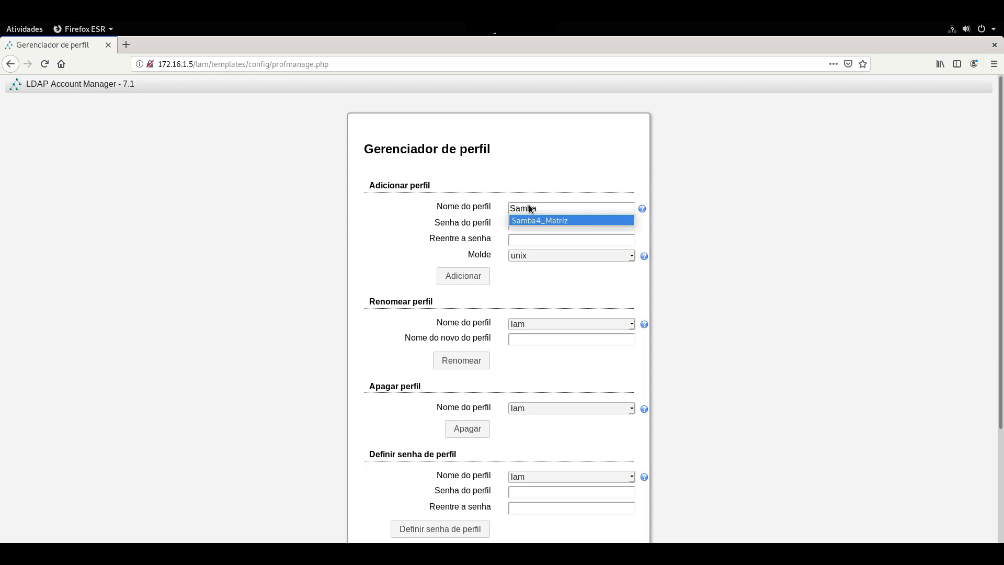
key(Return)
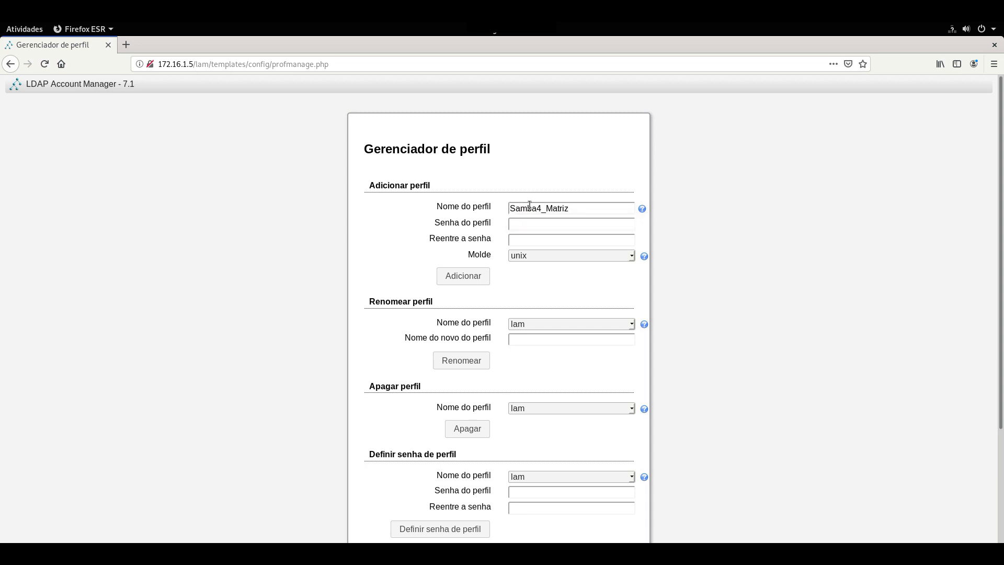
click(577, 210)
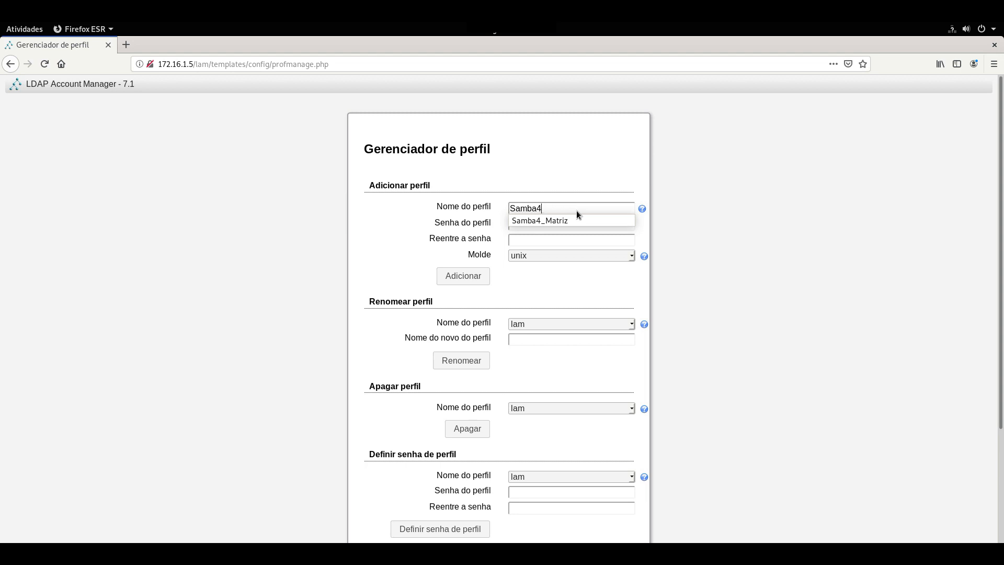
text(_Filial)
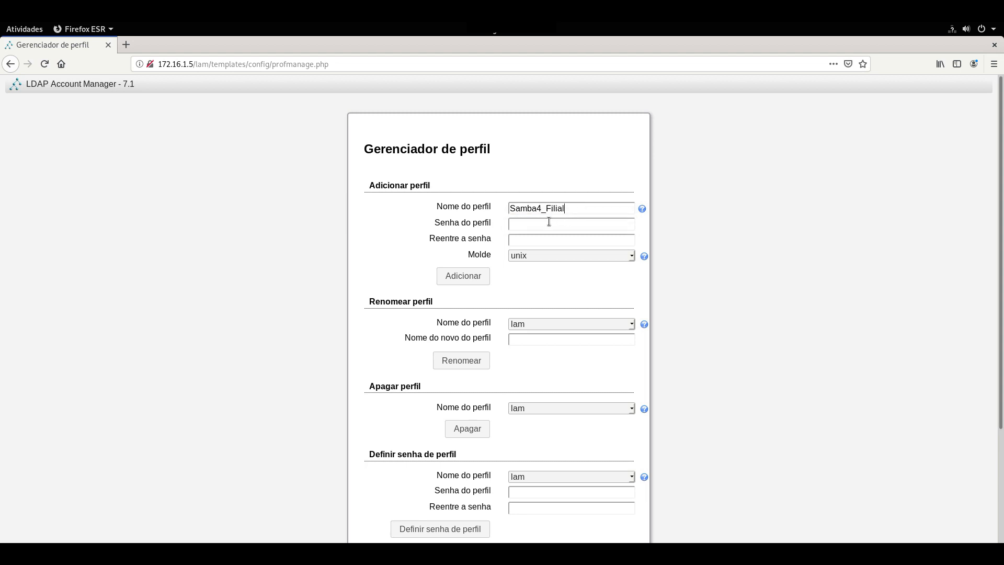
text(•••••)
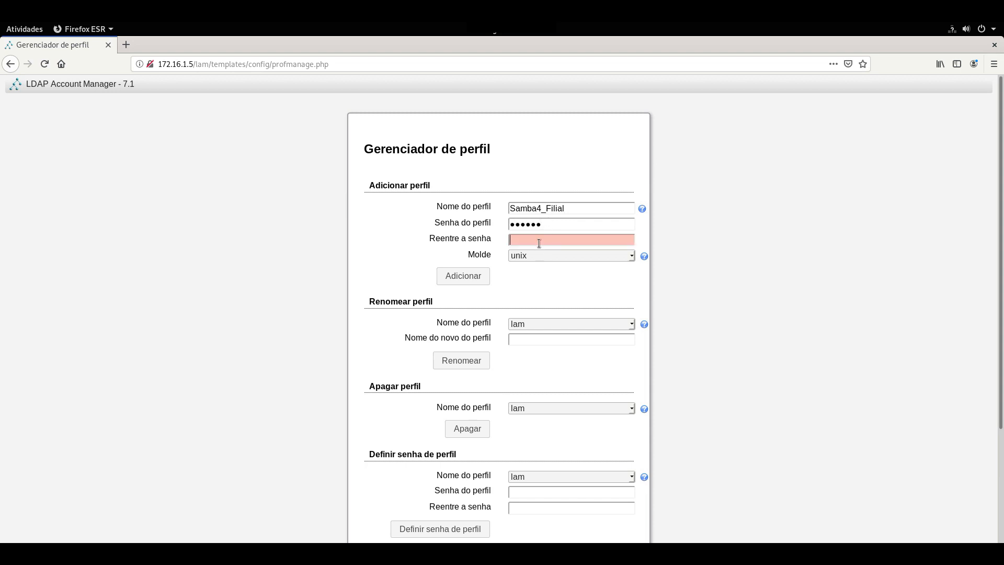
click(538, 243)
text(••••••)
Choose the windows_samba4 template, add the profile, and enter the master password.
click(538, 257)
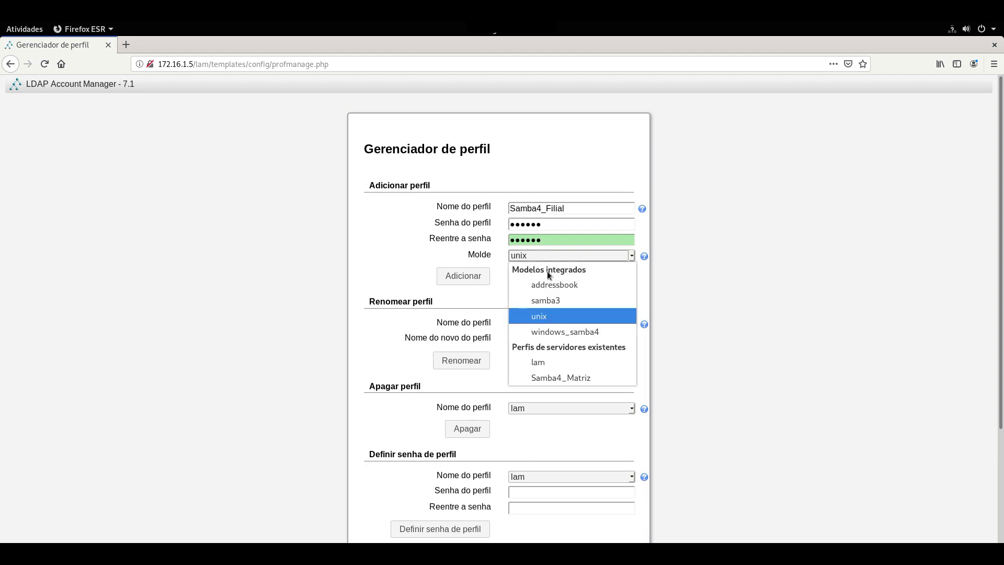
click(558, 330)
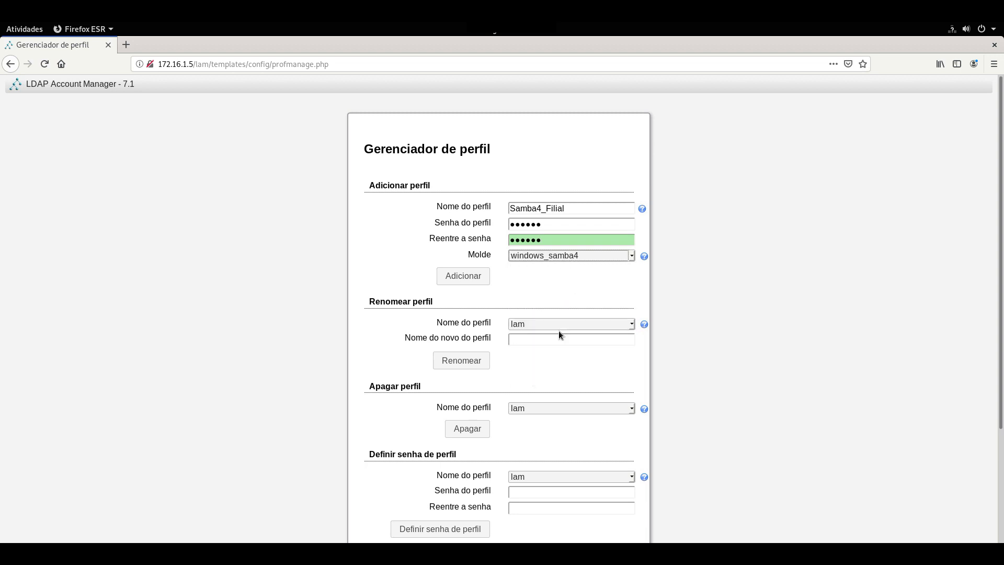
click(450, 281)
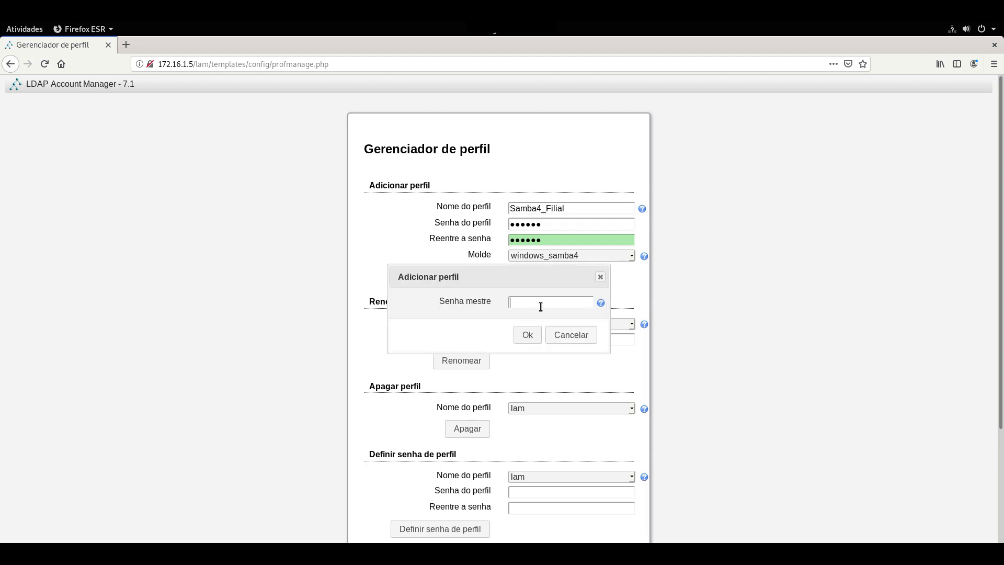
text(lam)
Confirm the master password and set the server address to ldap://localhost:389.
click(528, 338)
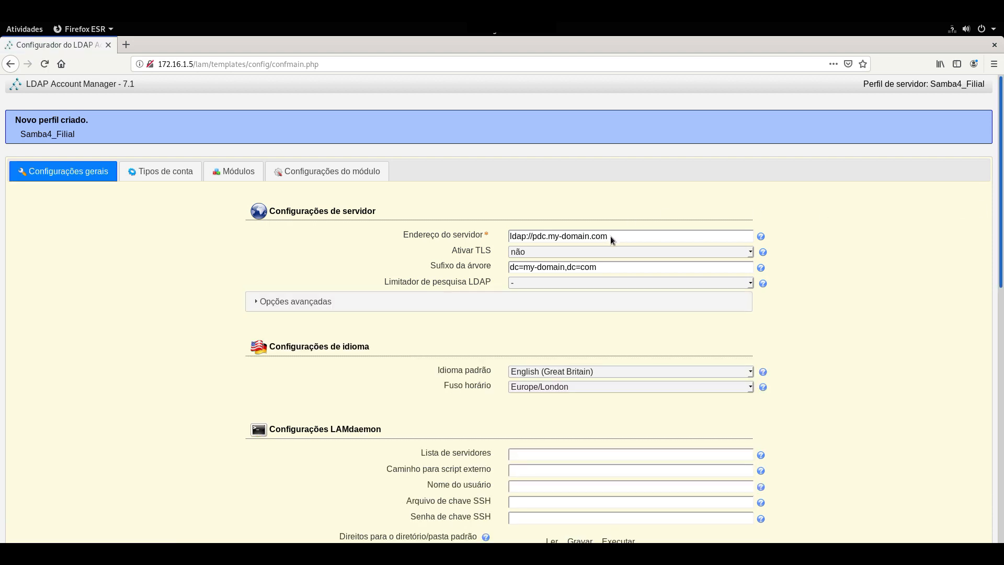
scroll(610, 238, down, 2)
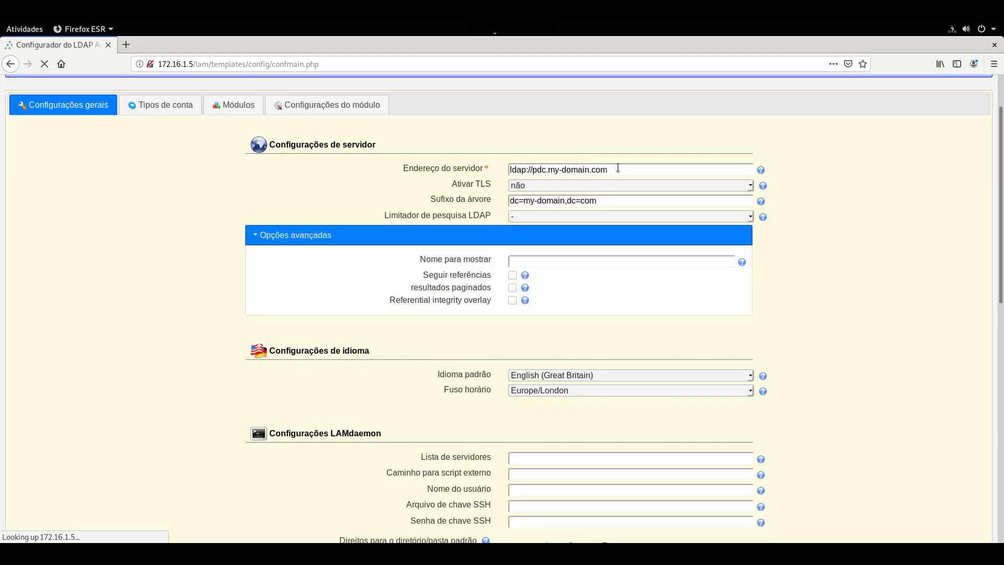
drag(611, 169, 533, 169)
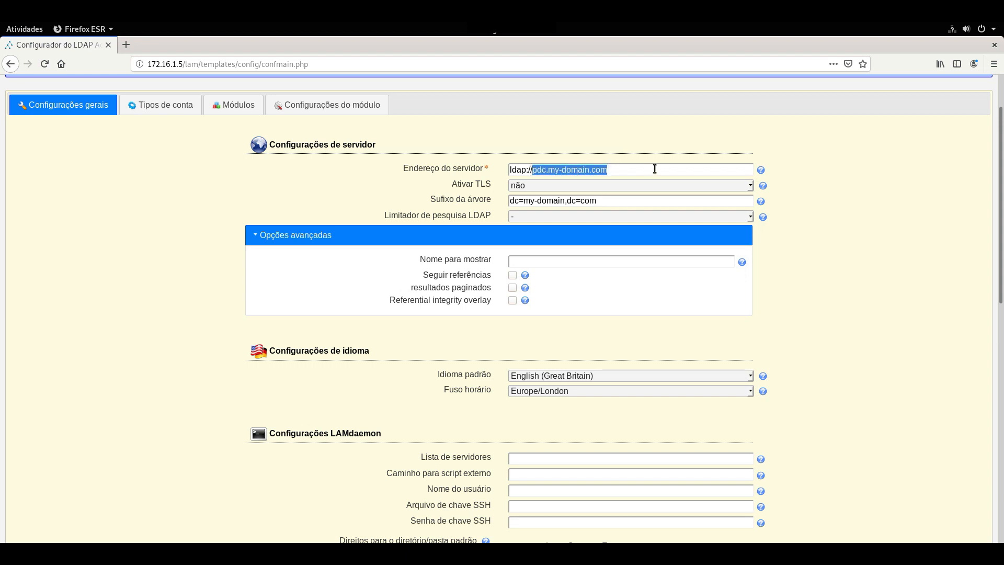
text(k)
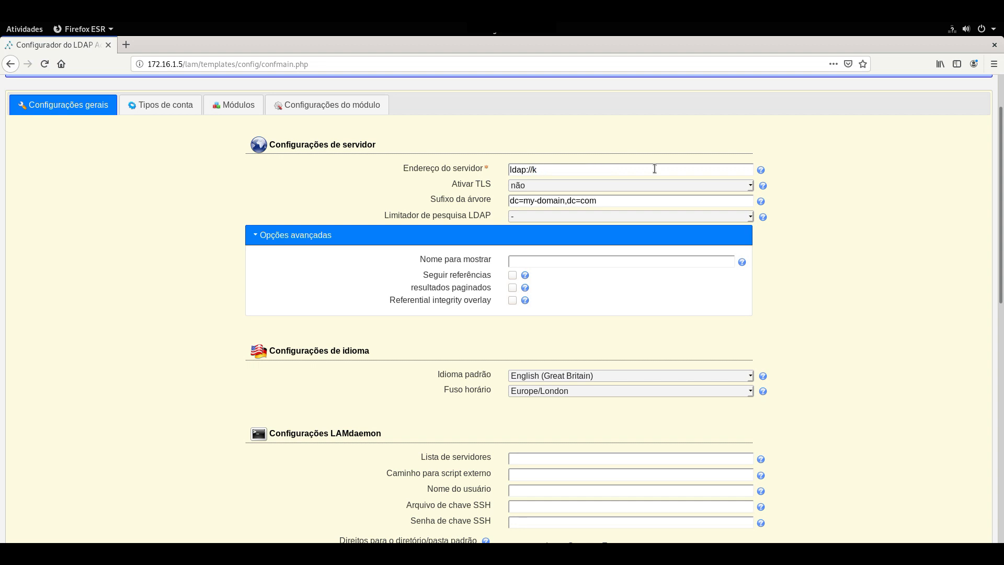
text(ocalhost:)
mouse_move(762, 174)
text(389)
Replace the tree suffix dc=my-domain,dc=com with dc=empresax,dc=com,dc=br.
drag(601, 200, 524, 201)
text(empresax)
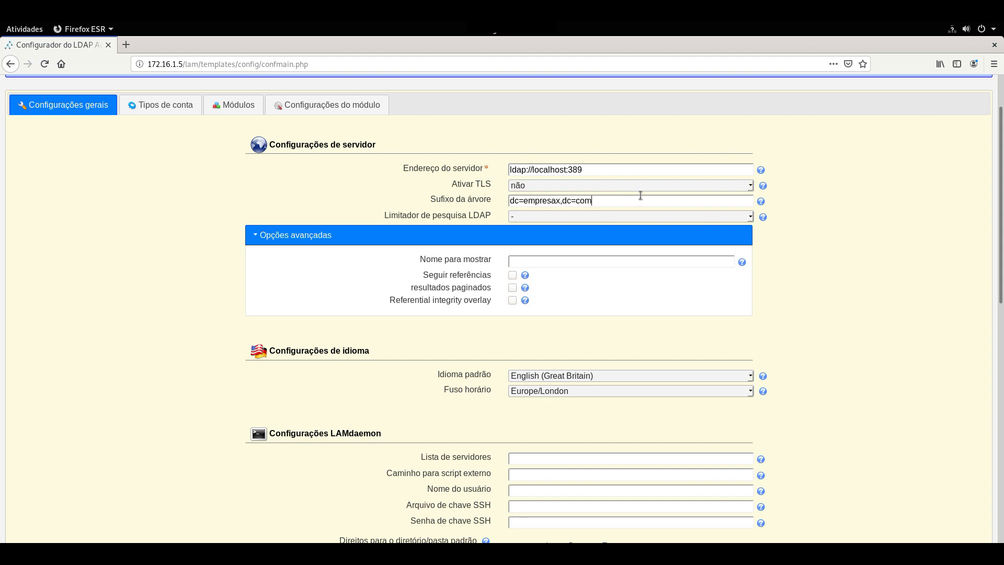
text(,dc=com,dc=br)
drag(615, 201, 482, 199)
key(ctrl+c)
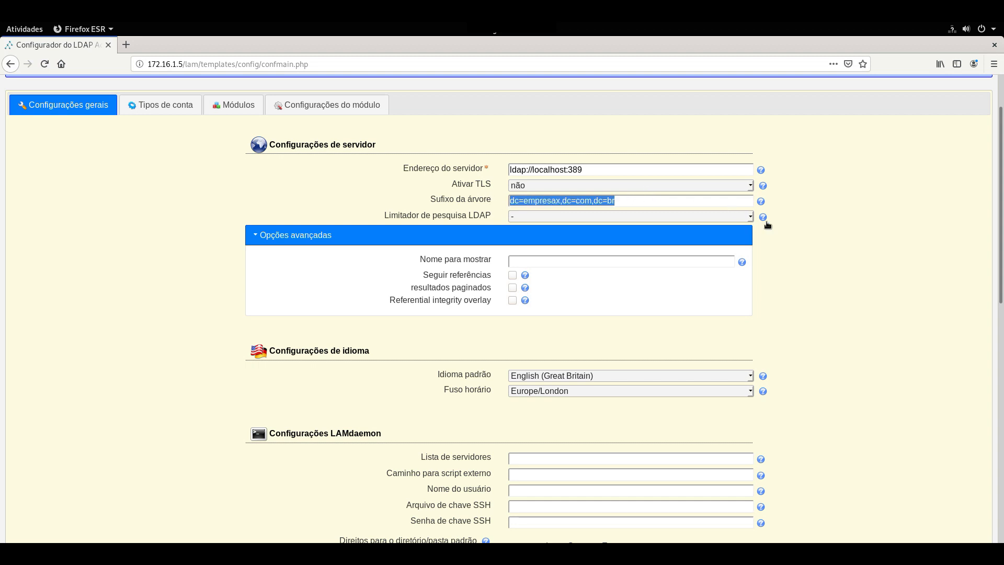
click(786, 221)
scroll(783, 221, down, 1)
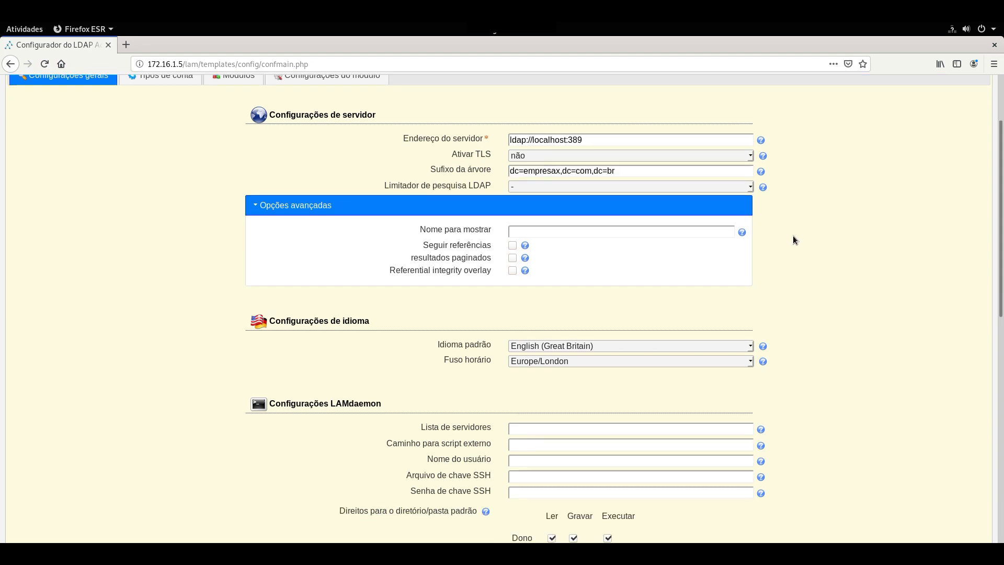
scroll(773, 236, down, 5)
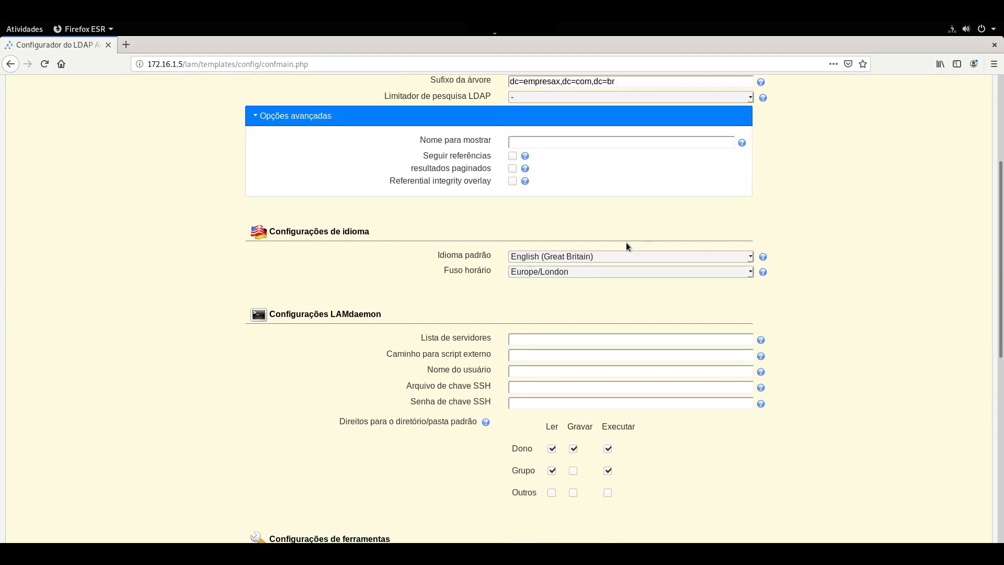
Set the default language to Português (Brasil).
click(600, 197)
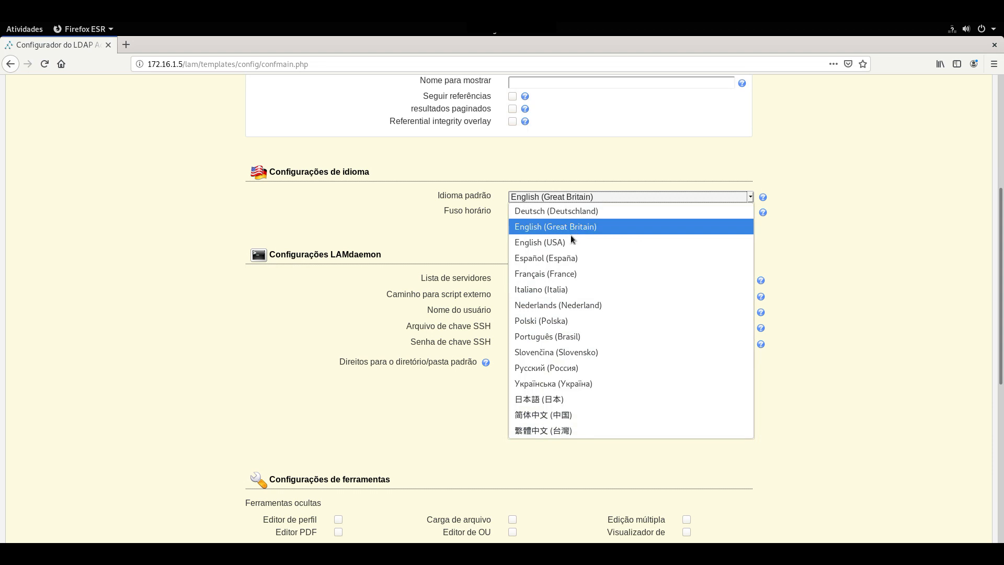
click(558, 336)
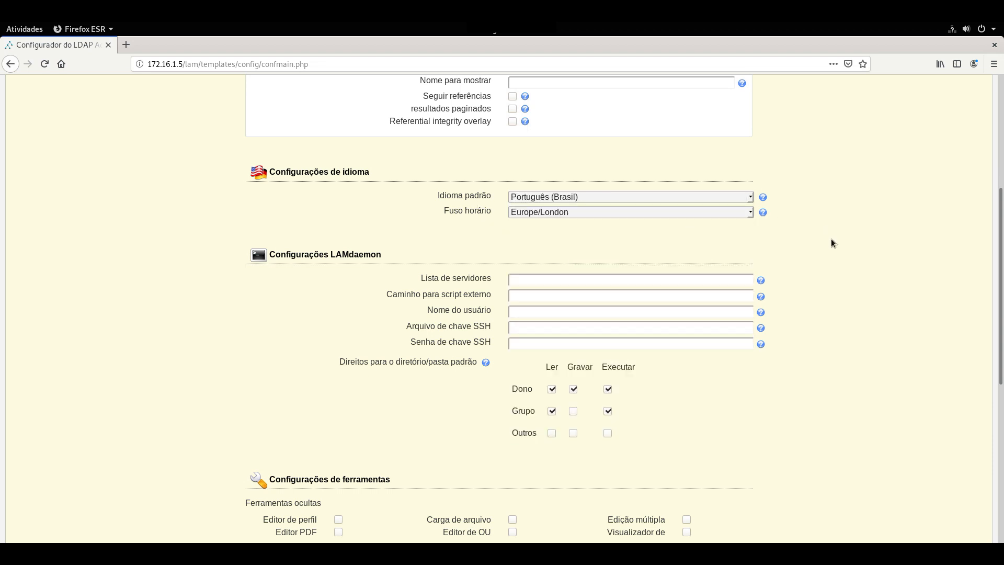
scroll(831, 243, down, 4)
scroll(1001, 324, down, 6)
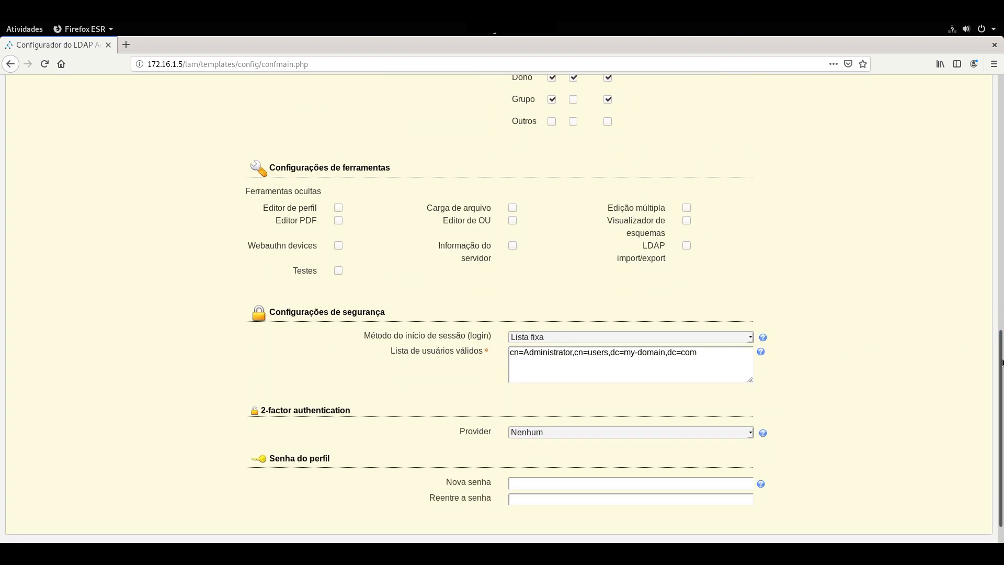
scroll(1002, 363, down, 1)
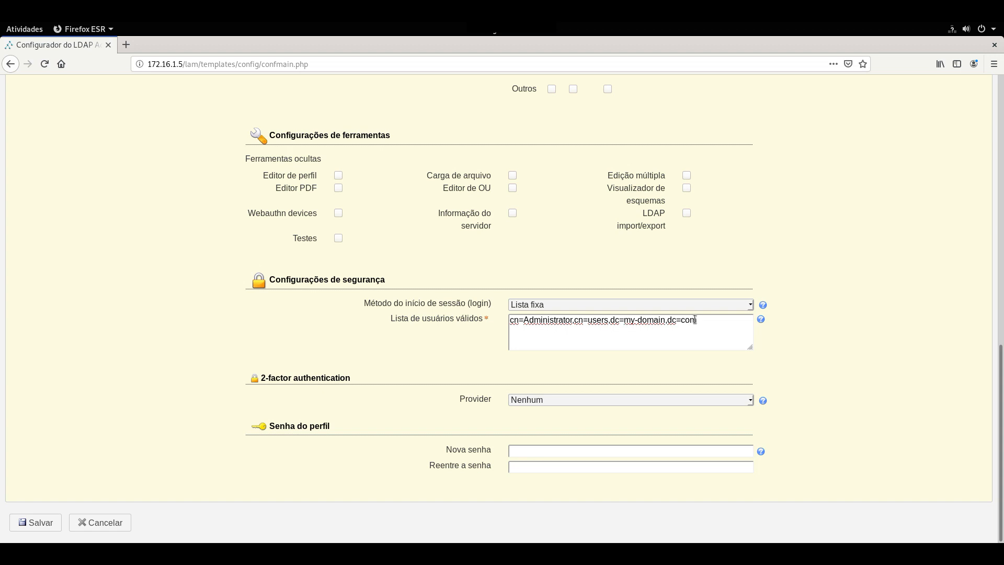
Change the valid user to cn=Administrator,cn=users,dc=empresax,dc=com,dc=br and enter a new profile password.
drag(698, 319, 614, 320)
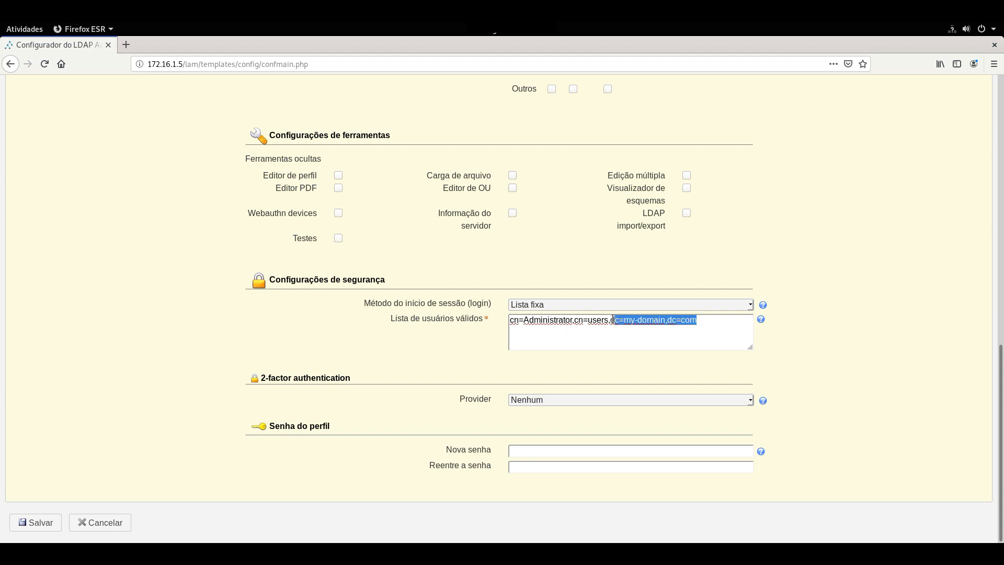
key(ctrl+v)
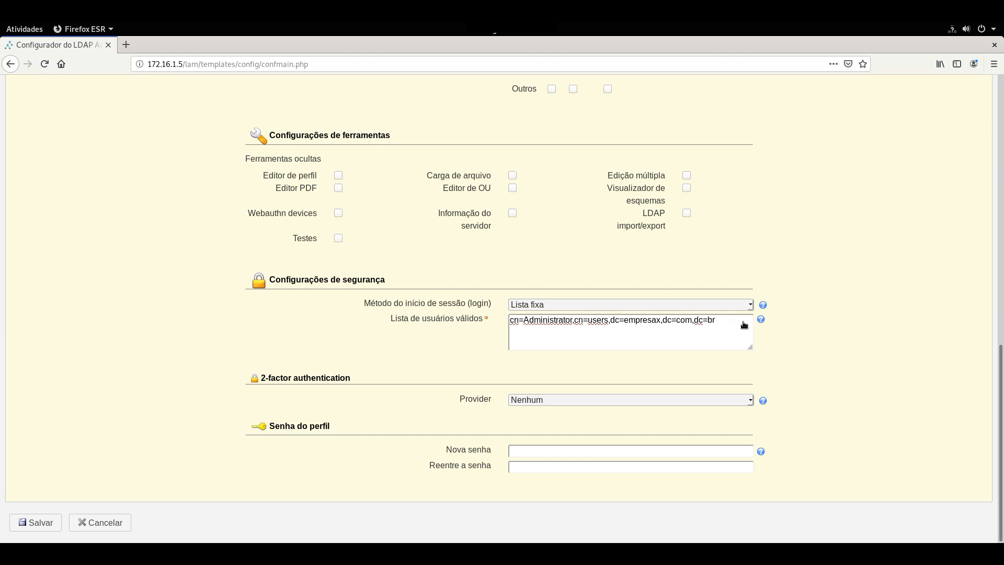
click(846, 322)
text(123456)
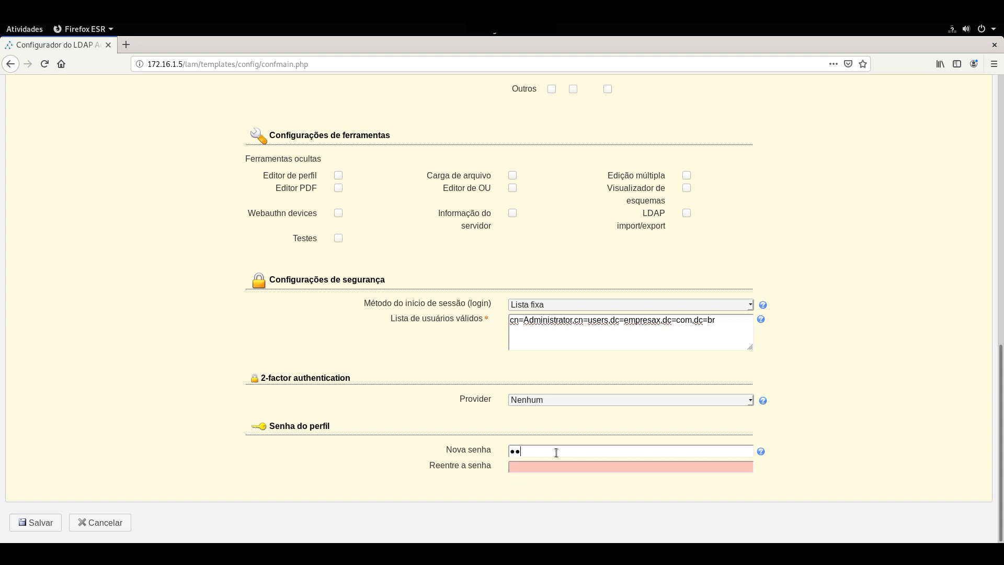
text(123456)
drag(1003, 398, 995, 65)
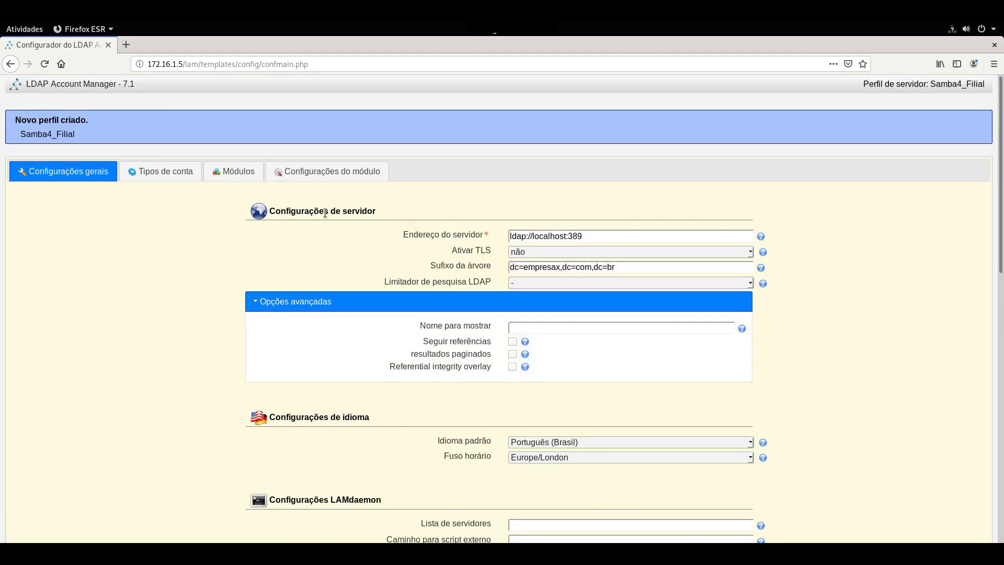
In Tipos de conta, set the Usuários suffix to ou=Filial,dc=empresax,dc=com,dc=br.
click(148, 172)
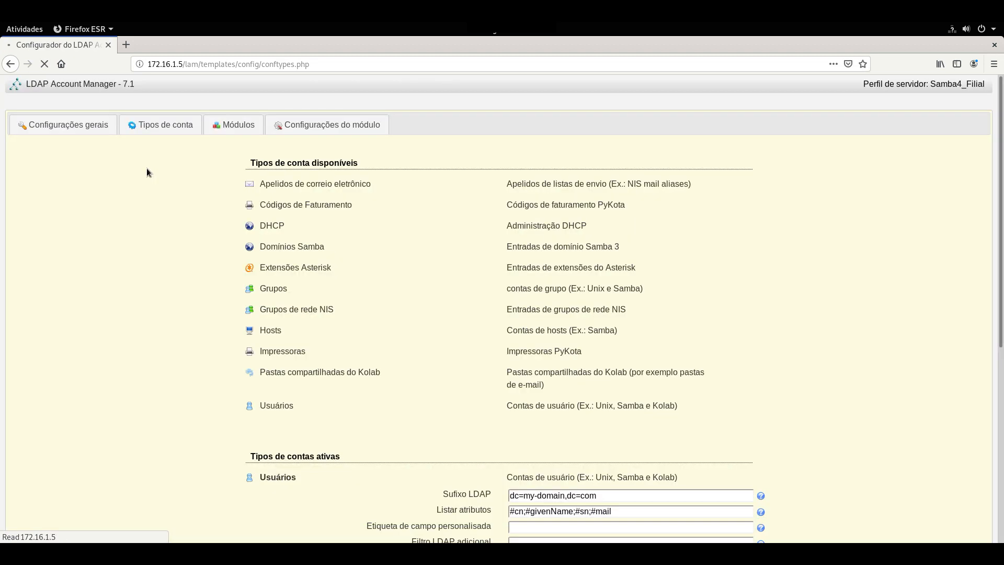
scroll(503, 228, down, 2)
scroll(503, 228, down, 8)
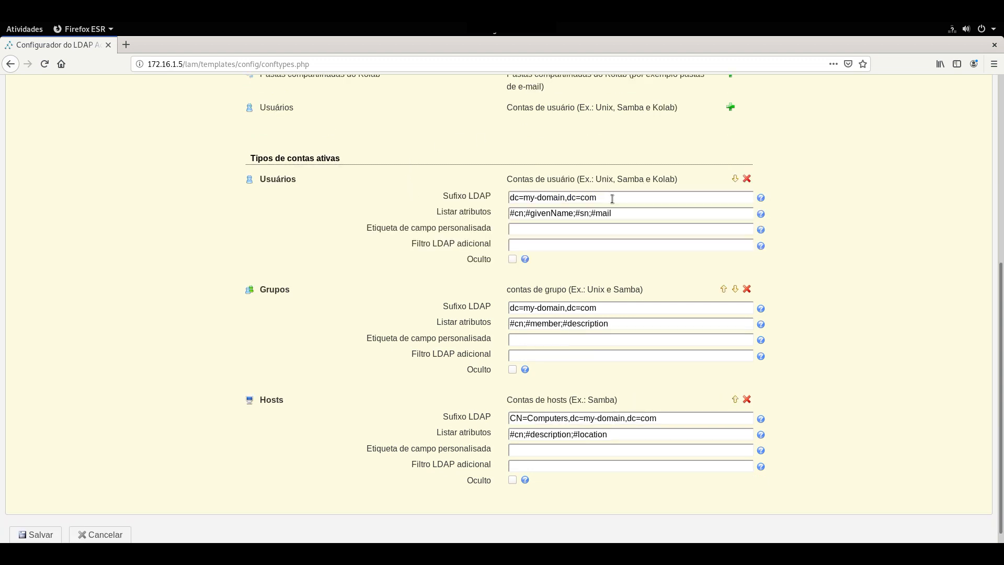
drag(596, 197, 503, 196)
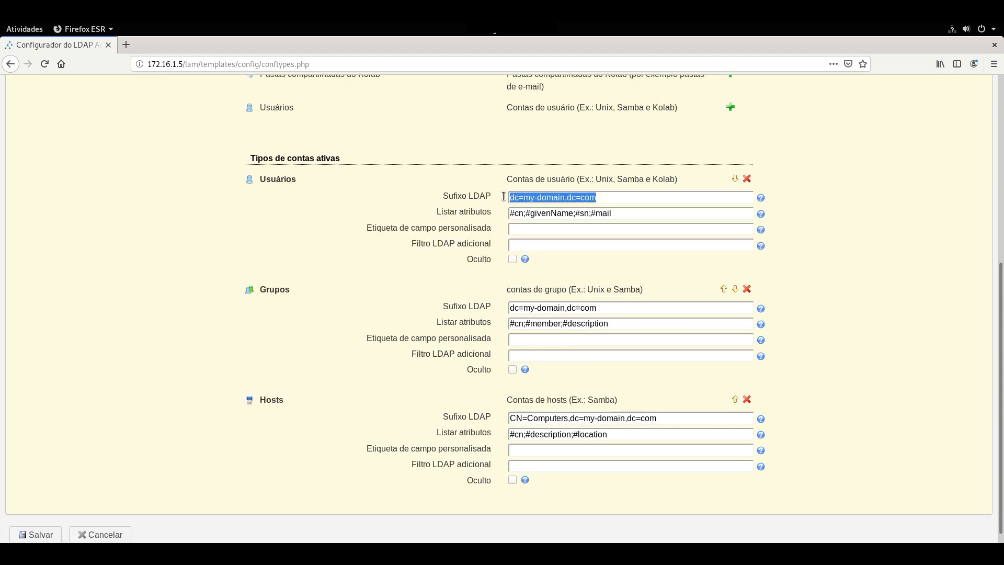
key(ctrl+v)
click(513, 197)
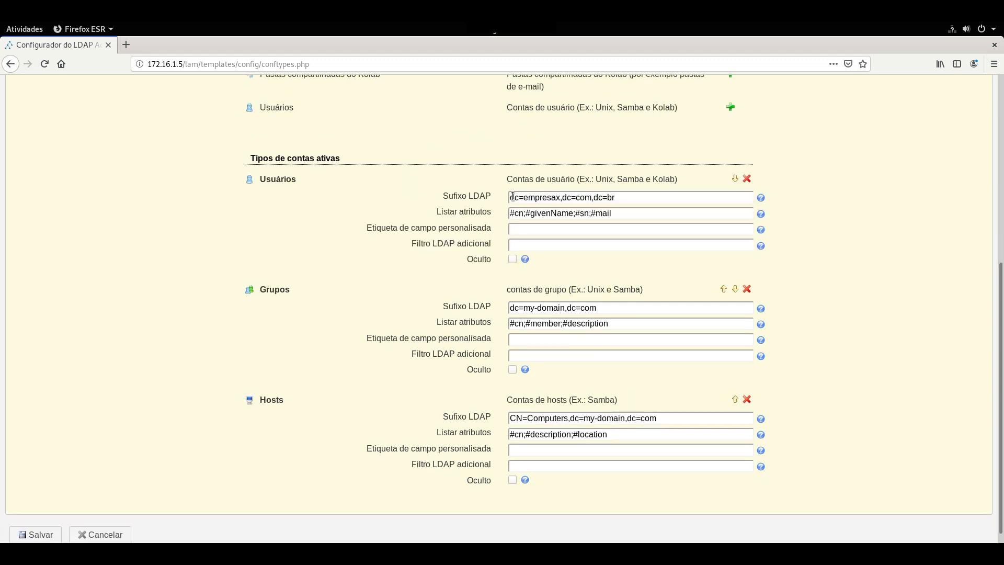
click(523, 197)
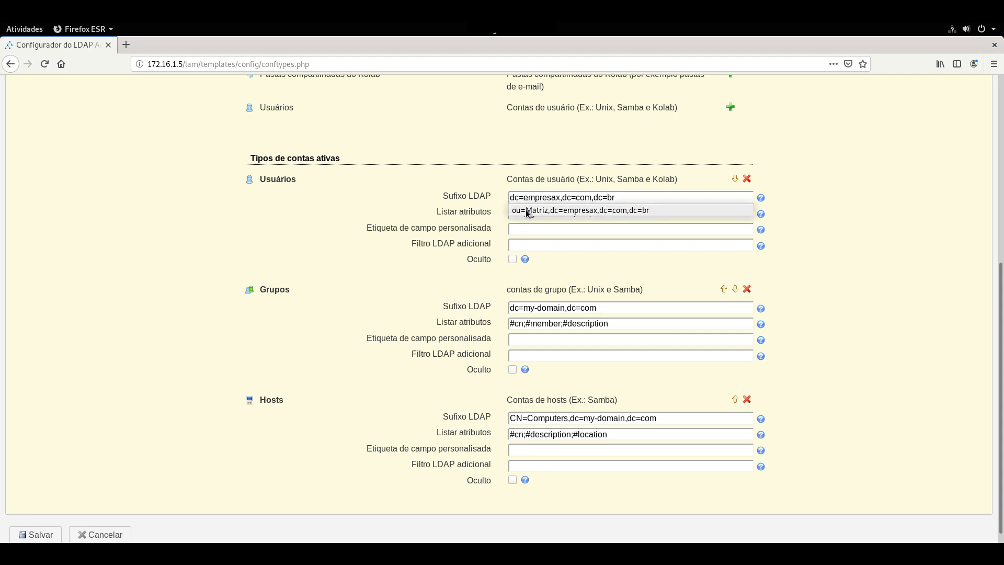
click(527, 211)
click(546, 198)
key(Escape)
key(BackSpace)
key(BackSpace)
key(BackSpace)
key(BackSpace)
key(BackSpace)
key(BackSpace)
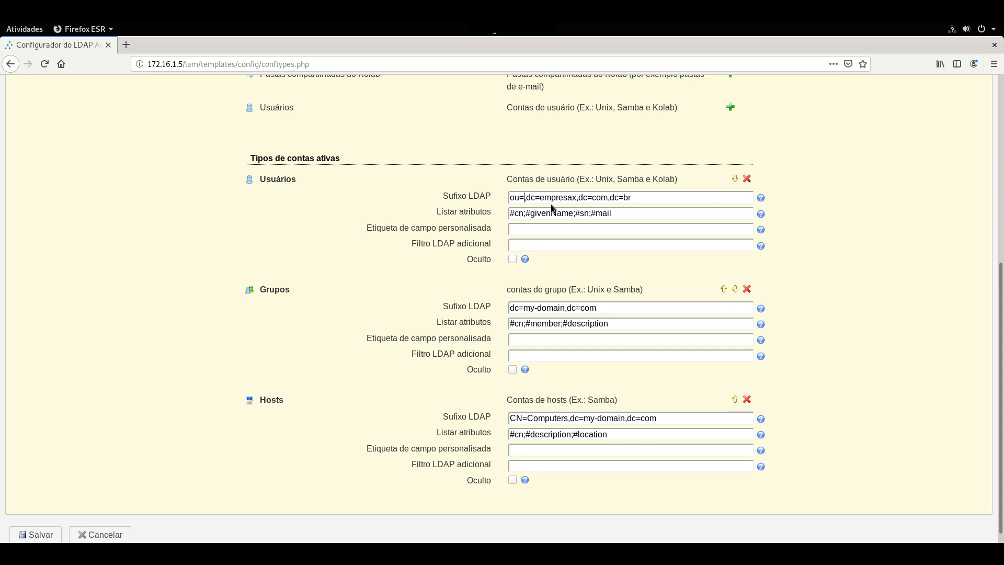
text(Filial)
Set the Grupos suffix to ou=Filial,dc=empresax,dc=com,dc=br and Hosts to CN=Computers,dc=empresax,dc=com,dc=br.
drag(650, 198, 459, 194)
key(ctrl+c)
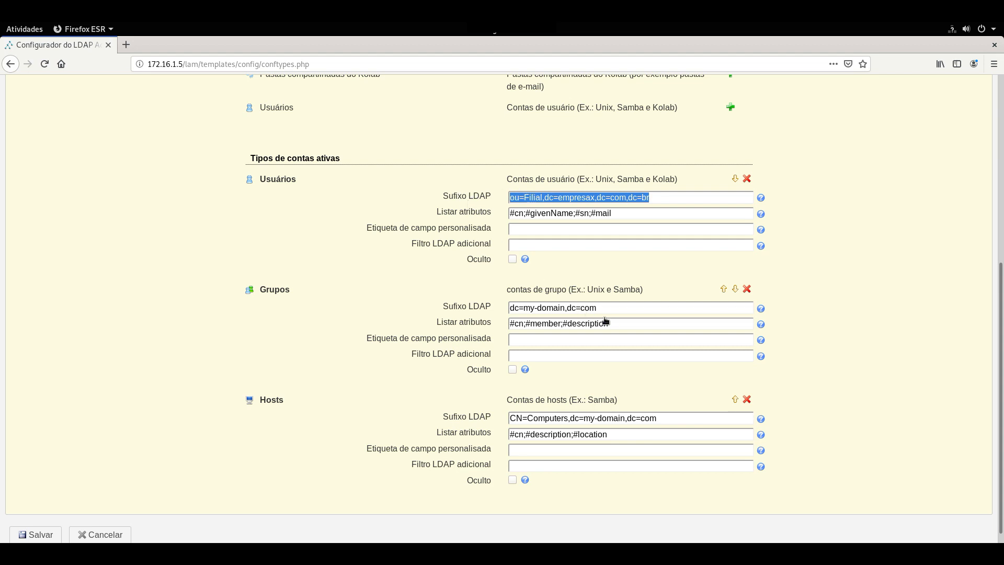
drag(601, 308, 434, 307)
key(ctrl+v)
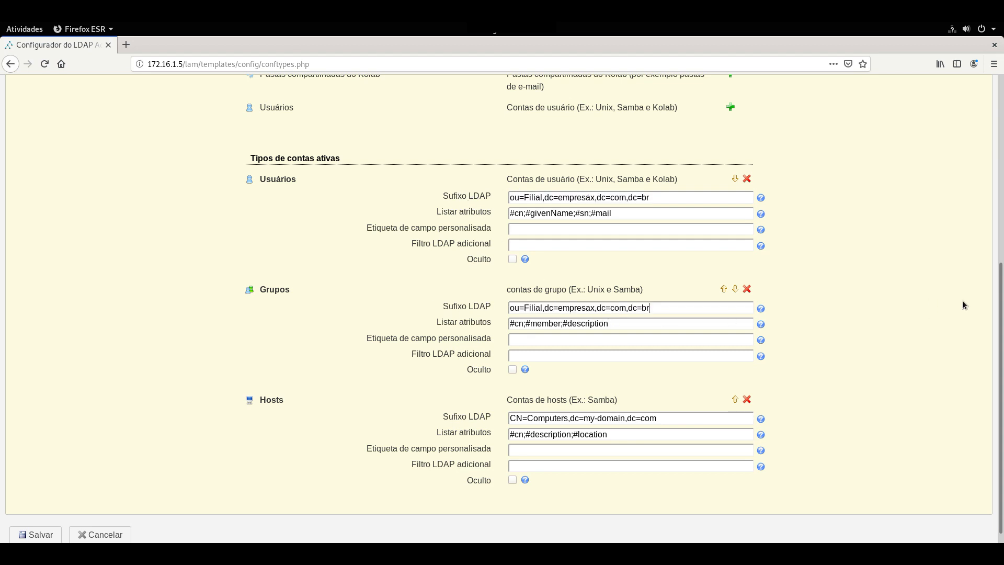
scroll(999, 303, down, 1)
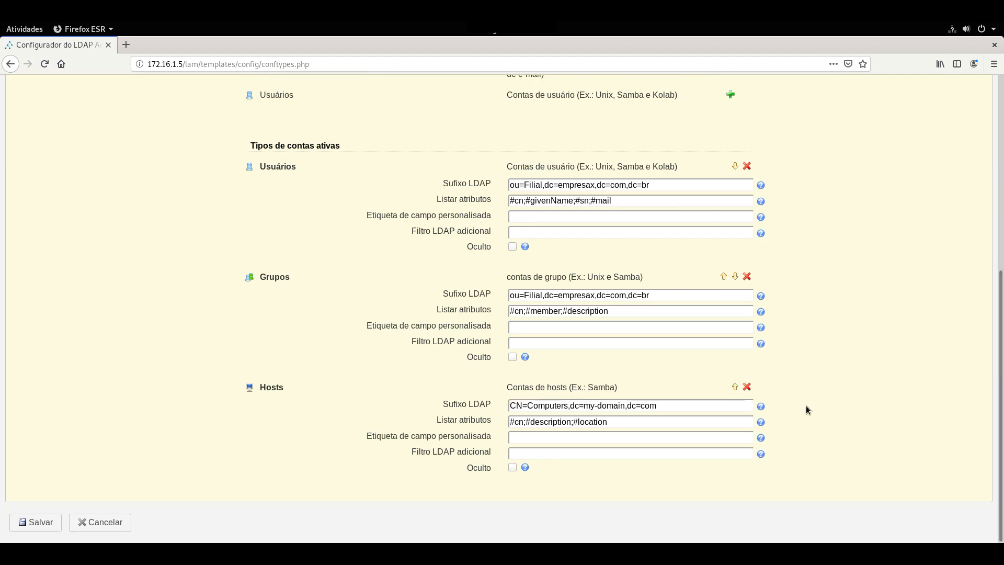
drag(654, 295, 546, 294)
key(ctrl+c)
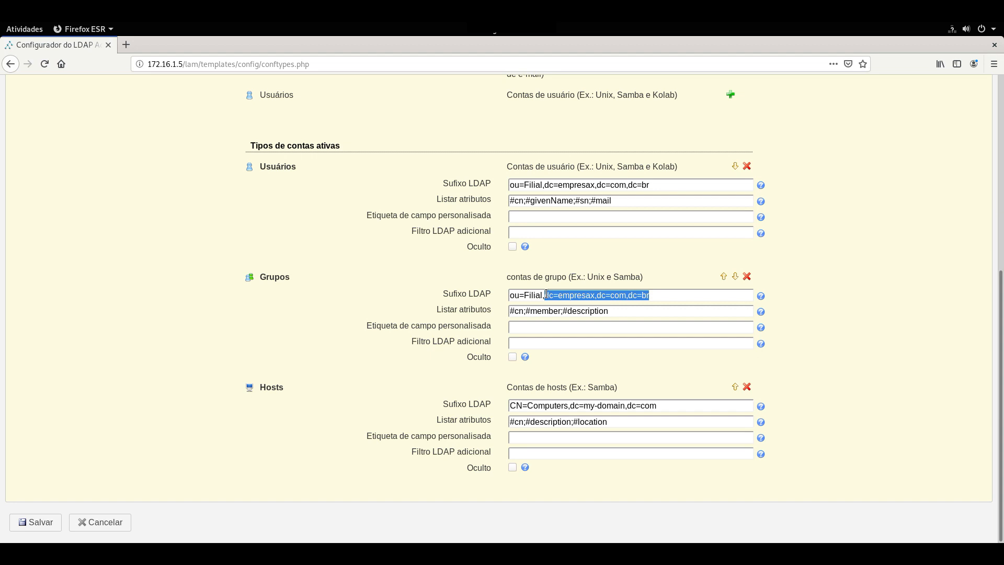
drag(657, 406, 571, 406)
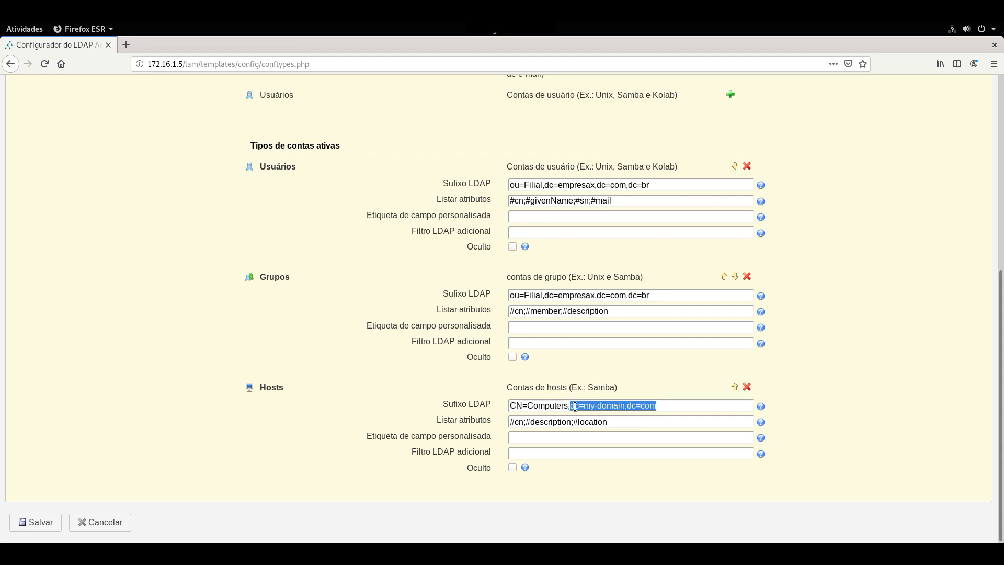
key(ctrl+v)
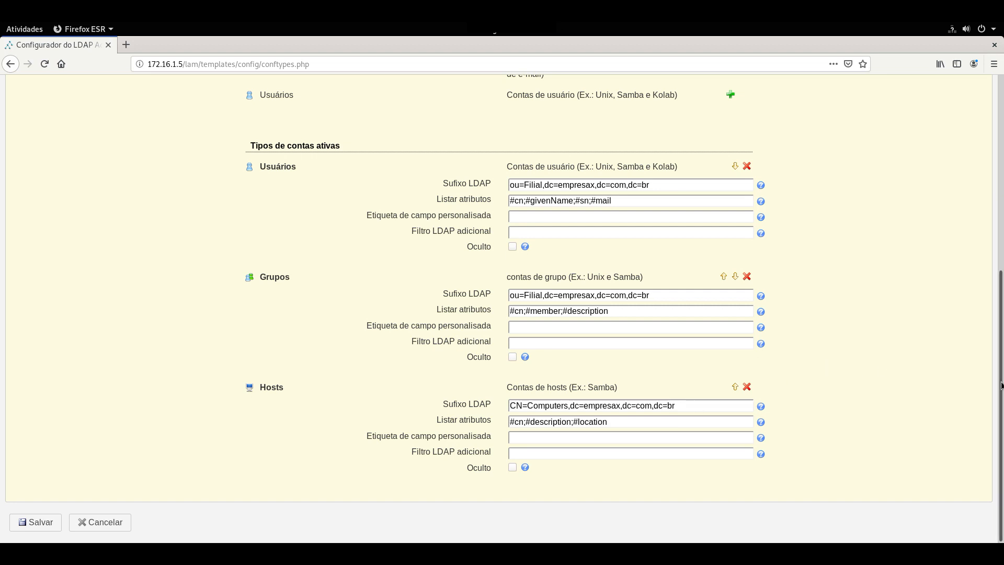
drag(1000, 288, 1000, 121)
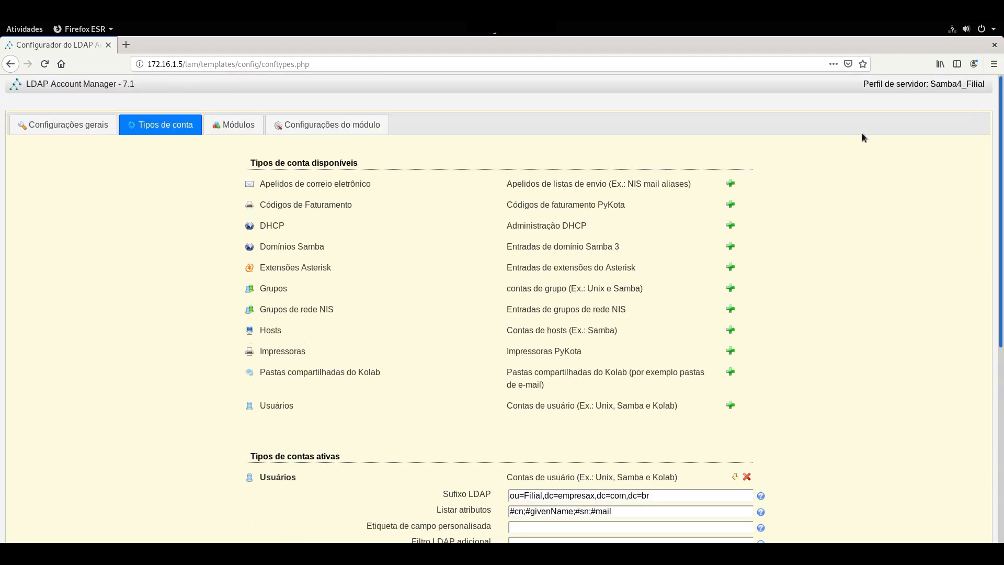
On the Módulos tab, add the Sombra (shadowAccount) module for users.
click(229, 126)
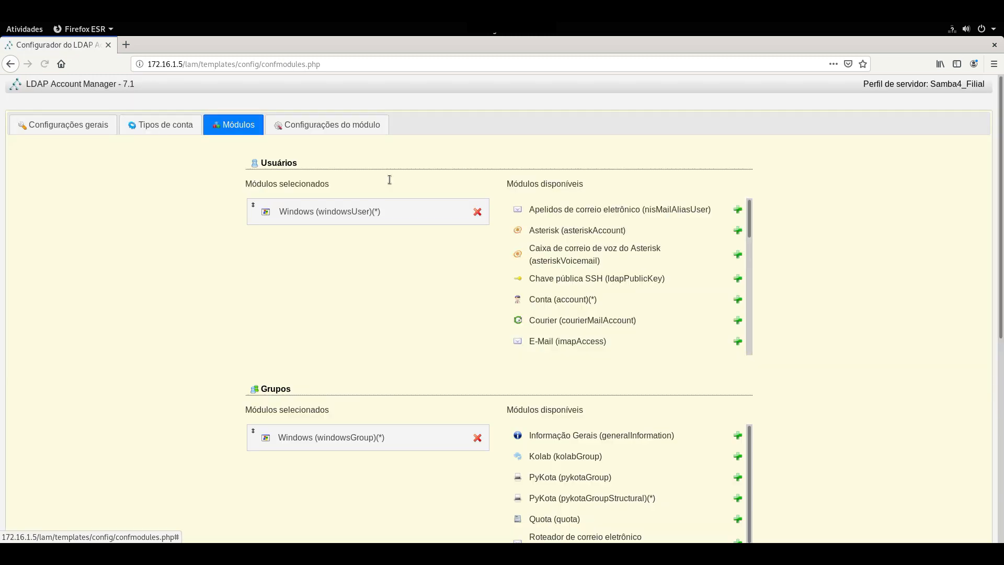
drag(748, 223, 750, 287)
scroll(751, 287, down, 4)
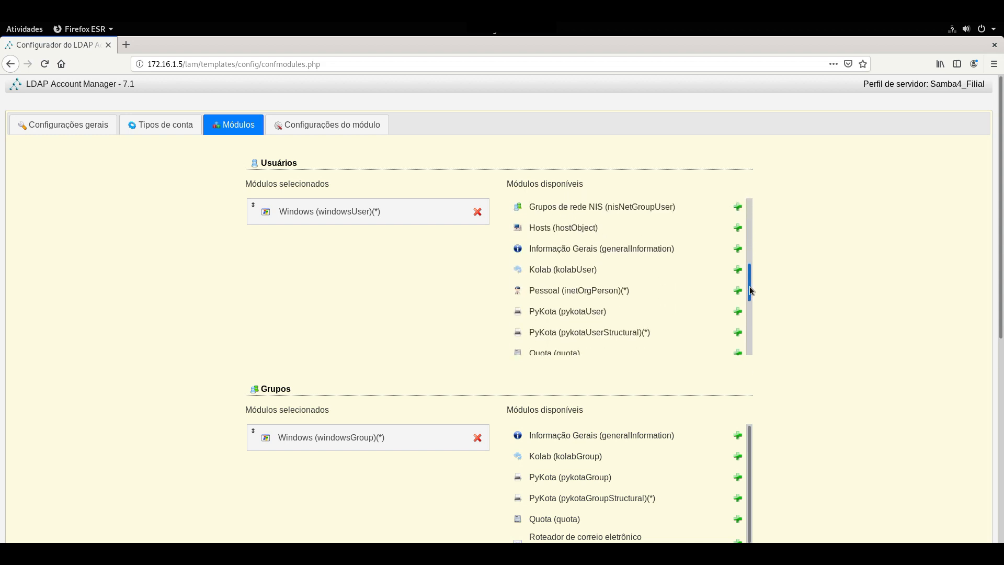
scroll(696, 342, down, 3)
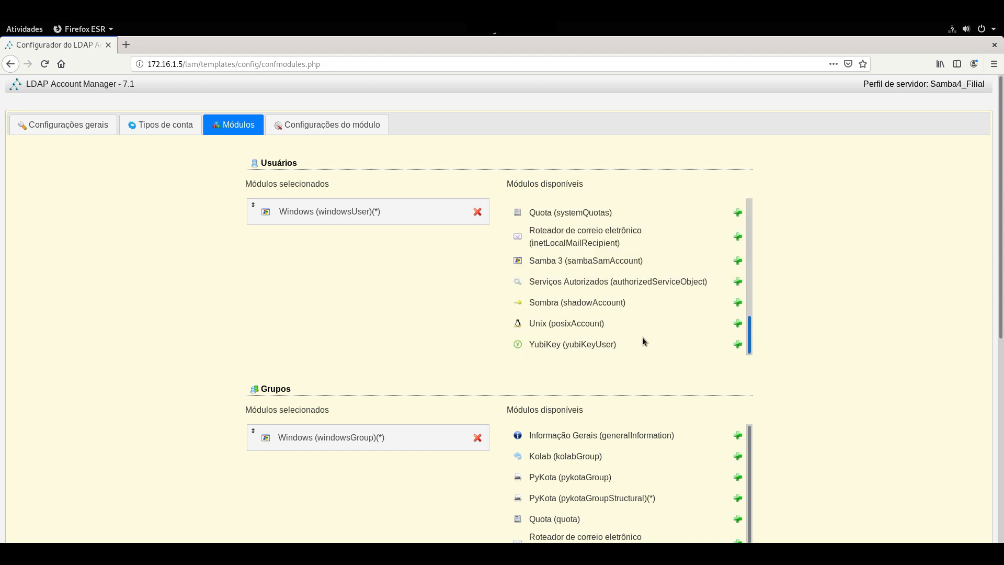
click(736, 324)
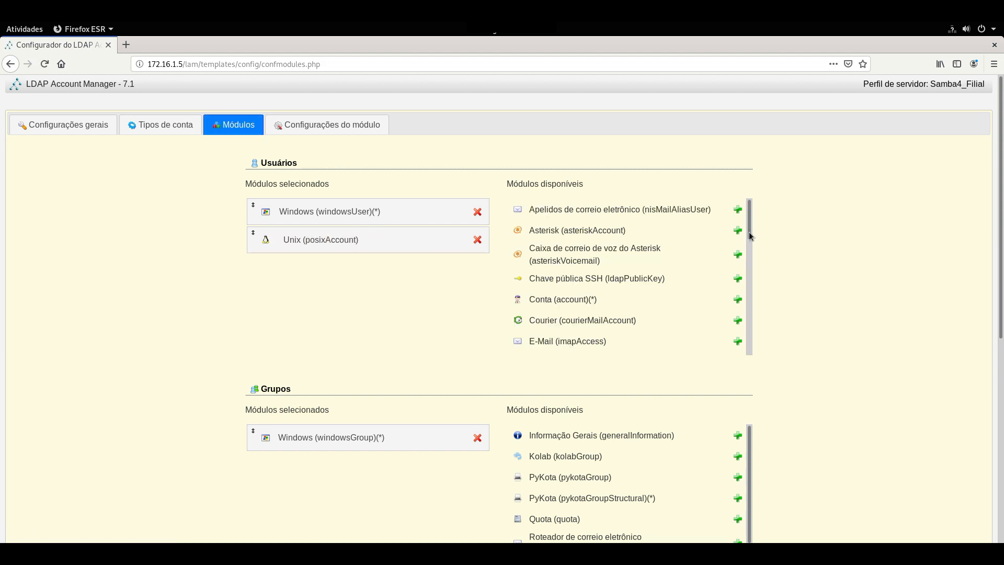
scroll(747, 267, down, 6)
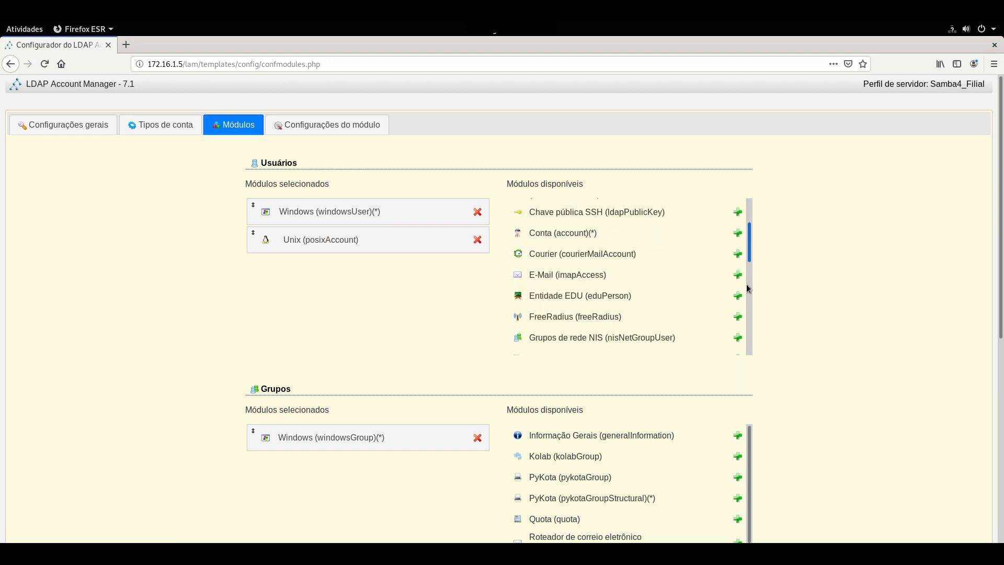
drag(747, 317, 746, 358)
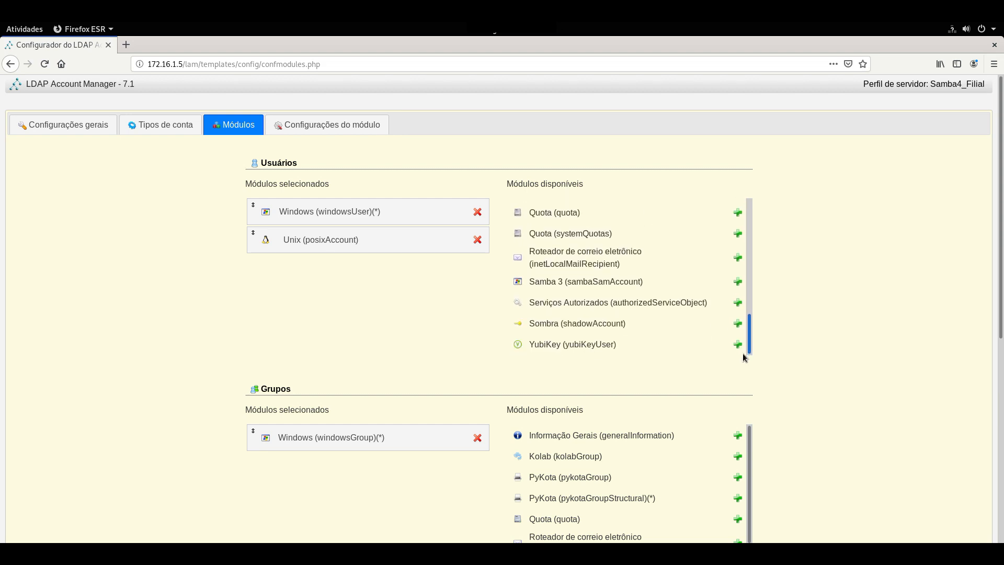
click(738, 324)
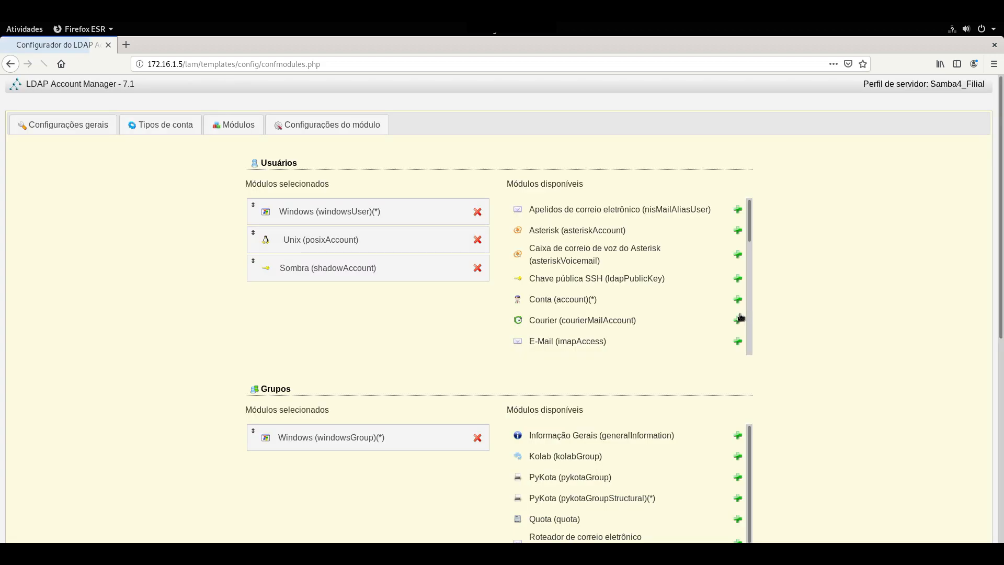
Add the Unix (windowsPosixGroup) module for groups.
scroll(845, 290, down, 5)
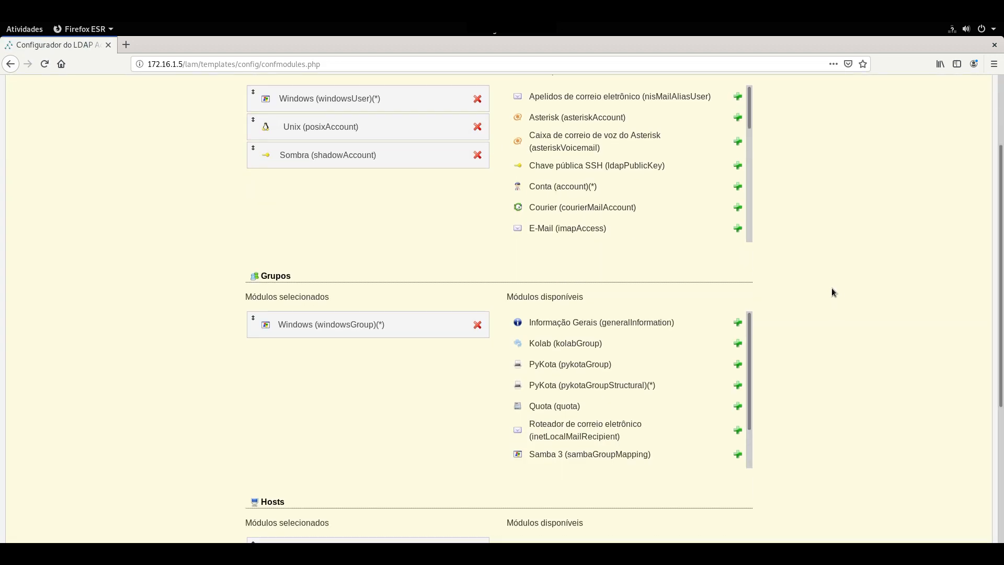
scroll(770, 343, down, 2)
drag(751, 250, 592, 319)
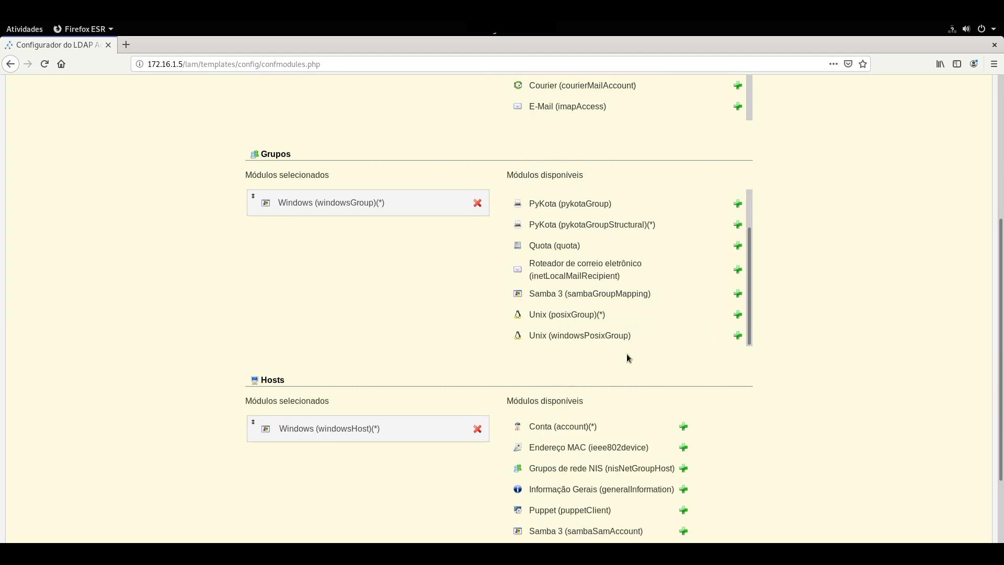
click(737, 336)
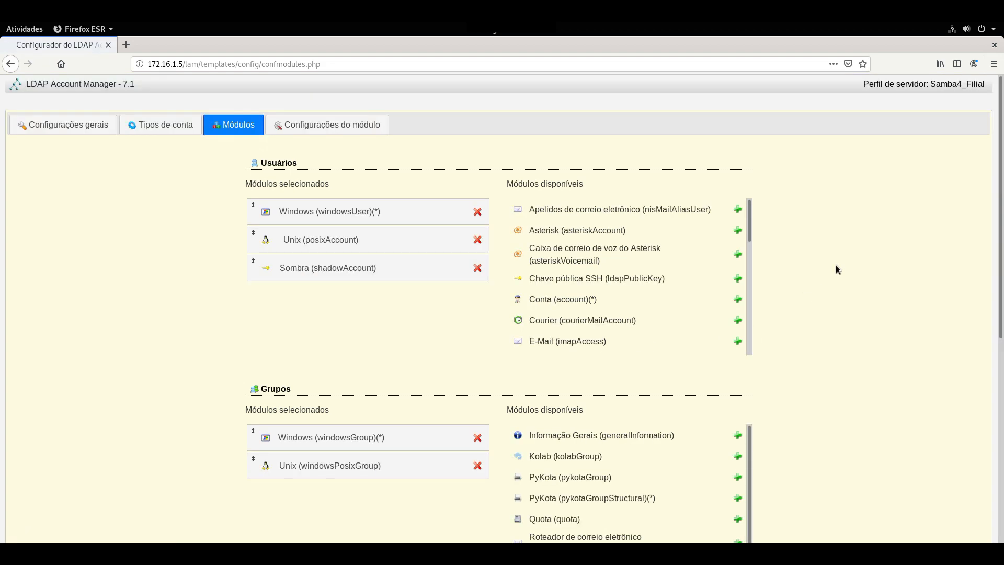
scroll(812, 258, up, 5)
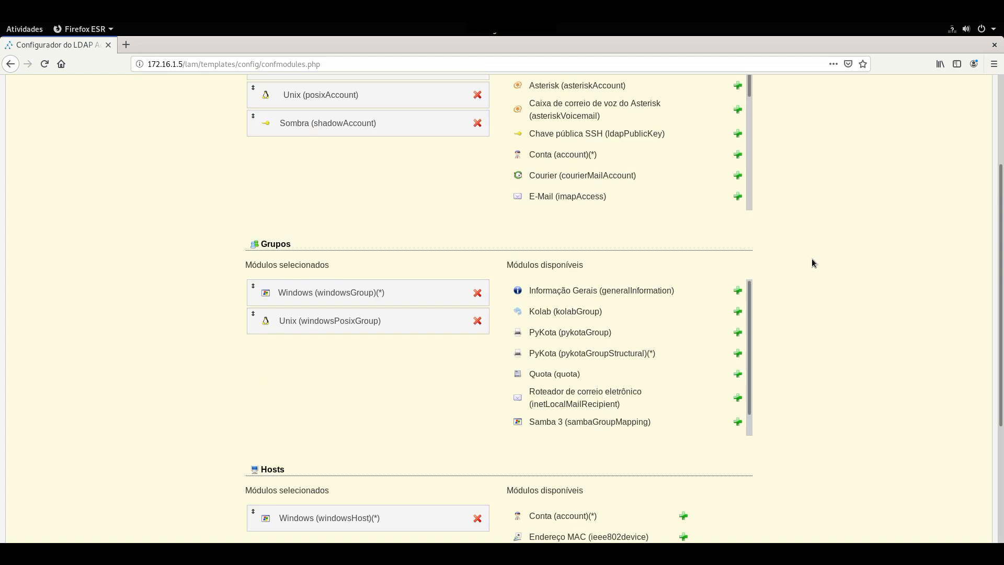
Replace the Windows domain in the profile's module settings with empresax.com.br and save the profile.
click(366, 124)
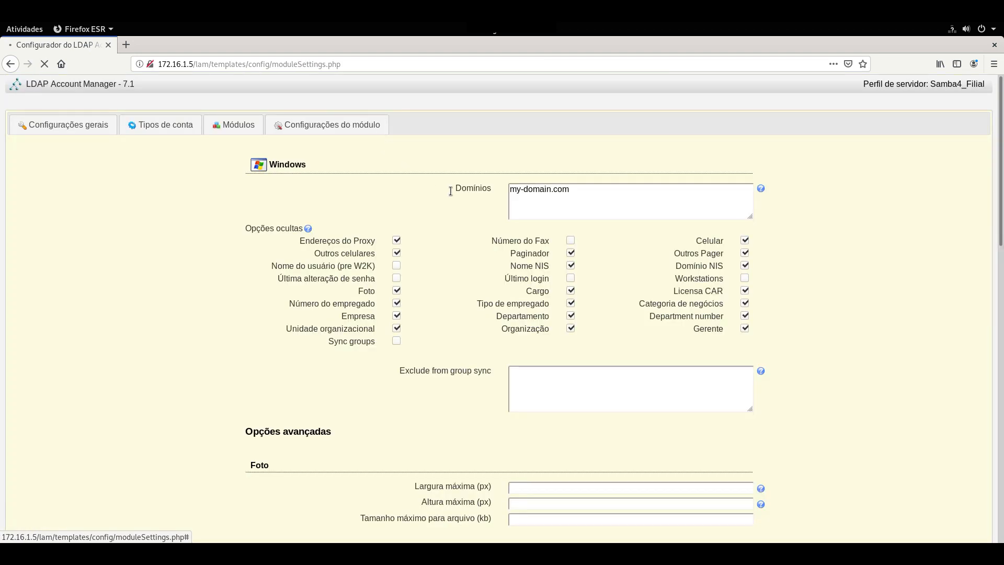
triple_click(513, 190)
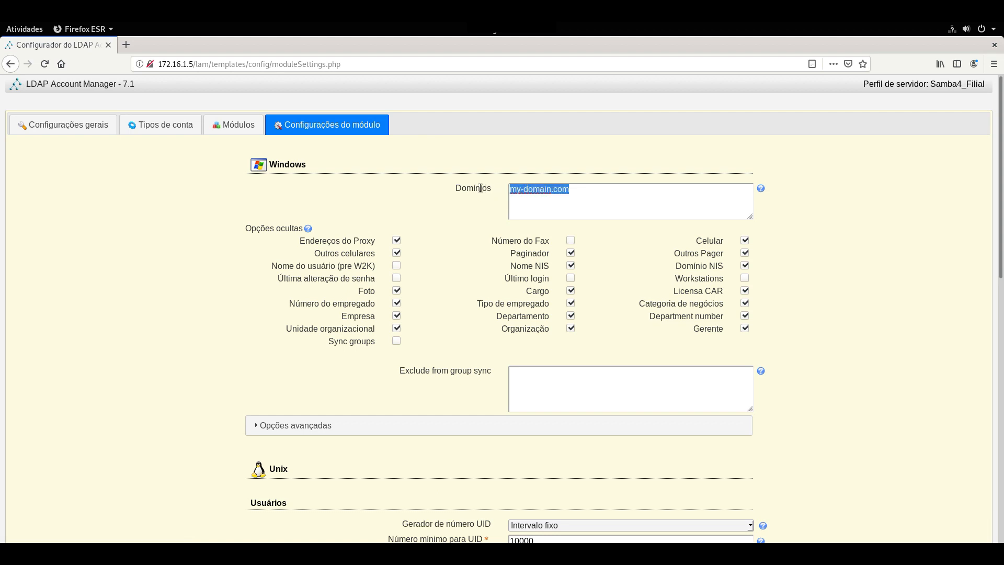
text(empres)
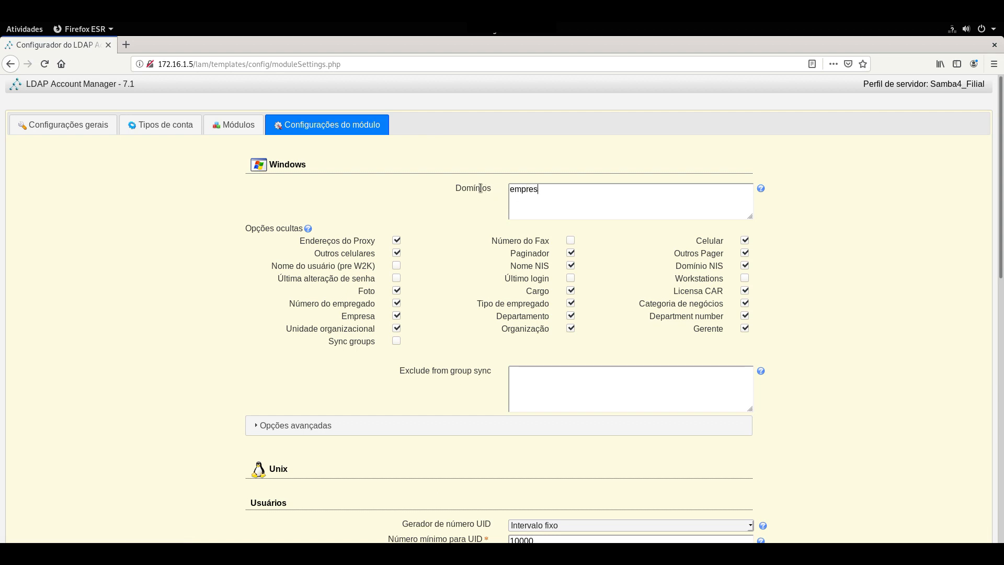
text(ax.com.br)
scroll(1002, 282, down, 15)
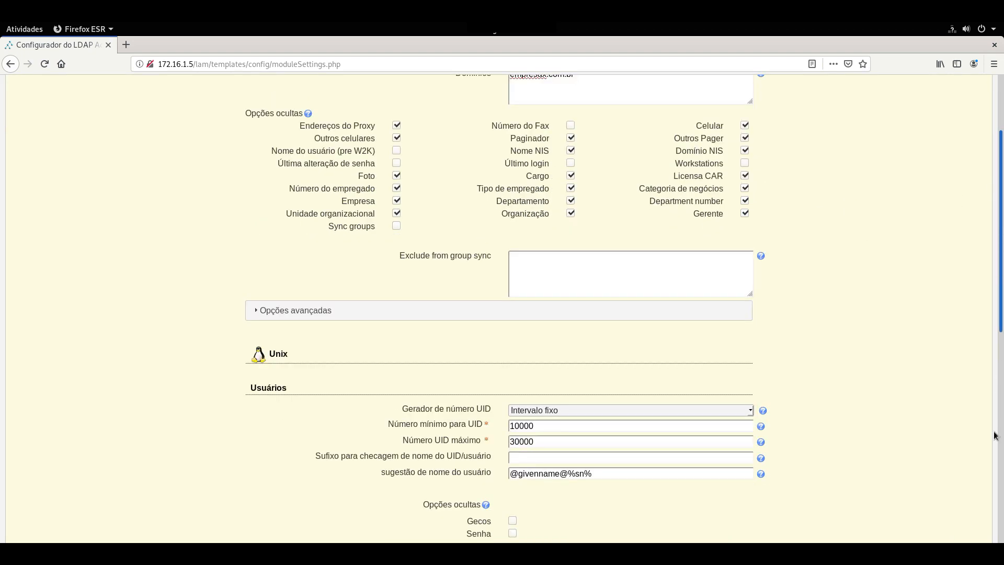
click(41, 522)
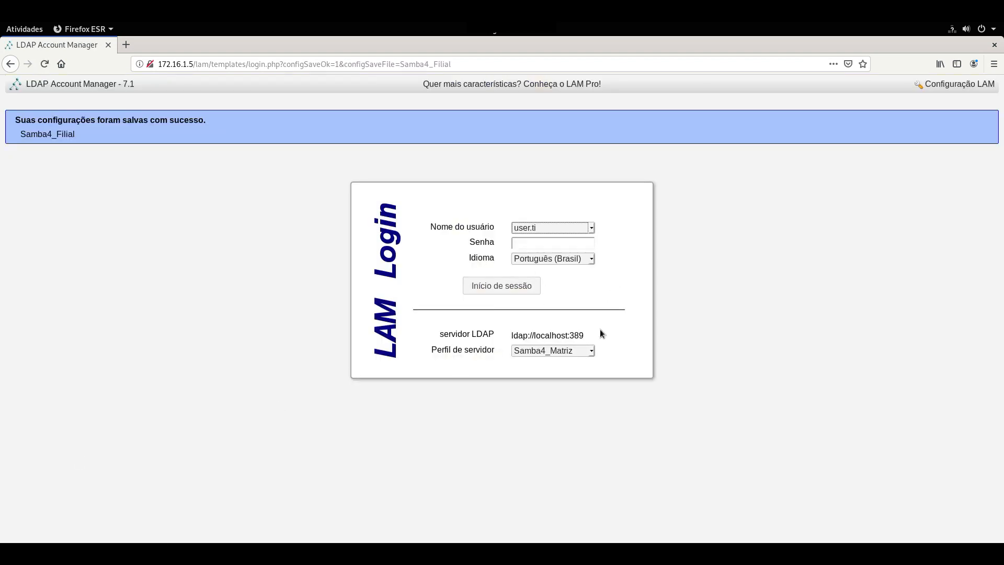
Log in to the Samba4_Filial server profile with the administrator password.
click(582, 352)
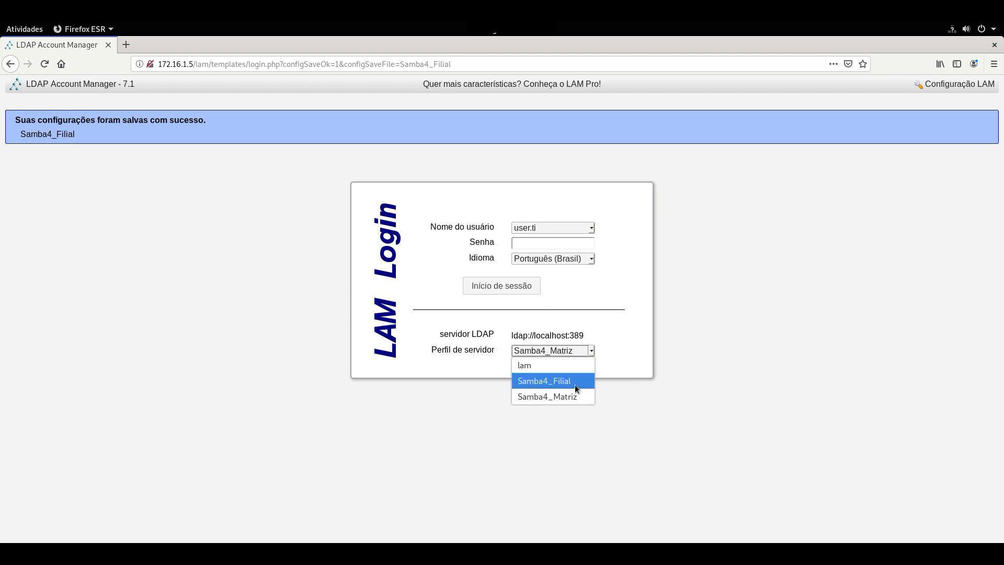
click(563, 387)
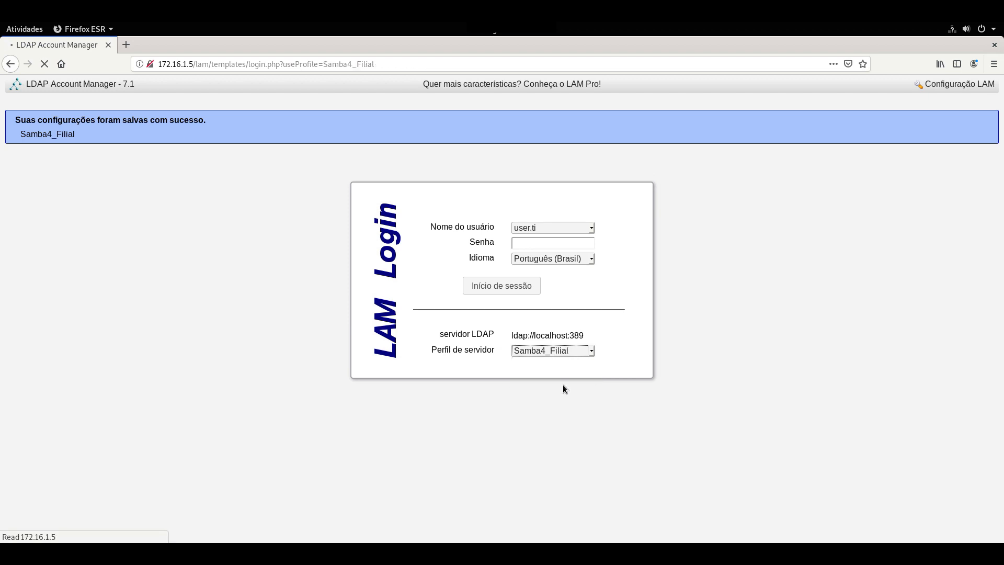
click(544, 195)
text(••••)
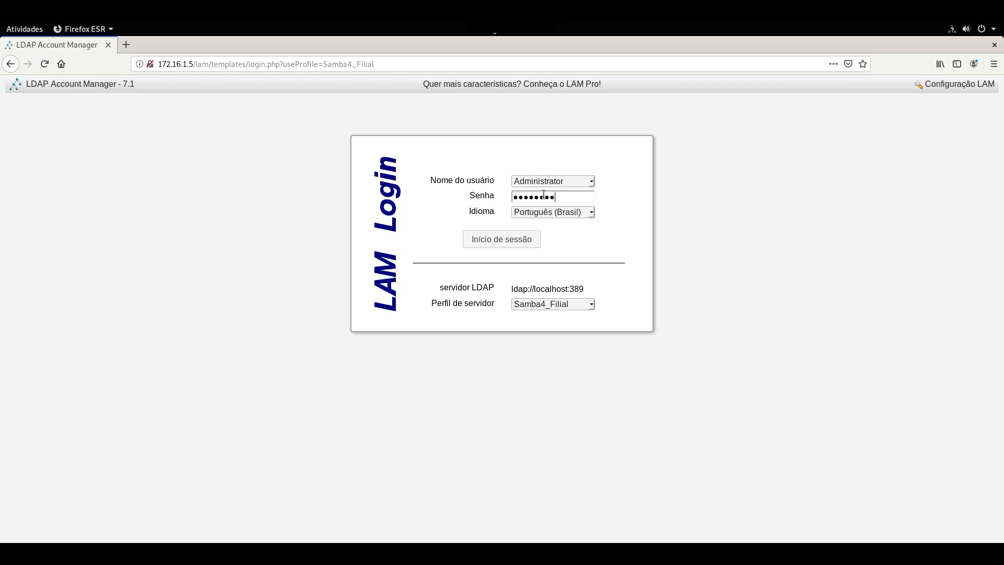
key(Return)
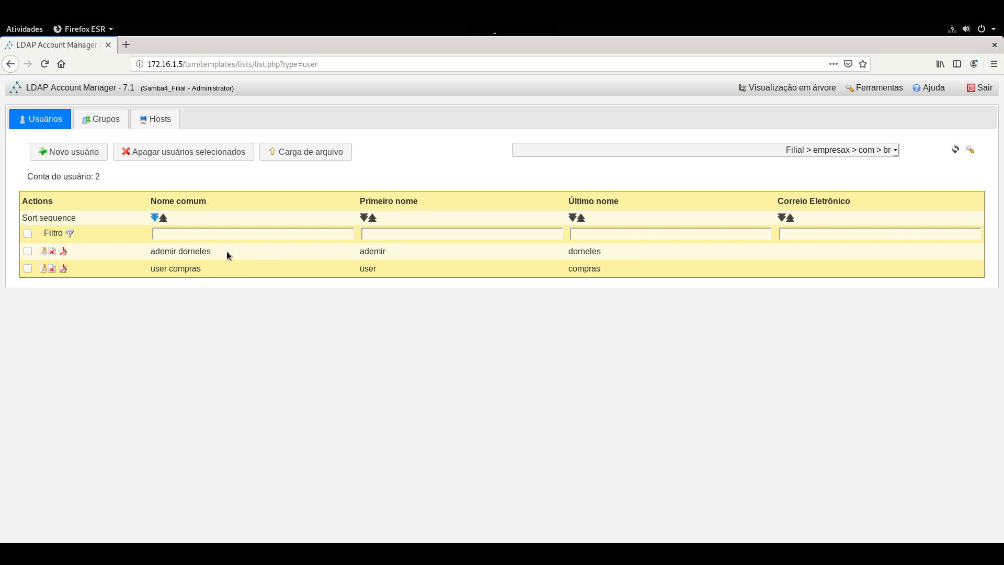
Show the Grupos list with the Filial groups F-compras and F-informatica.
click(101, 121)
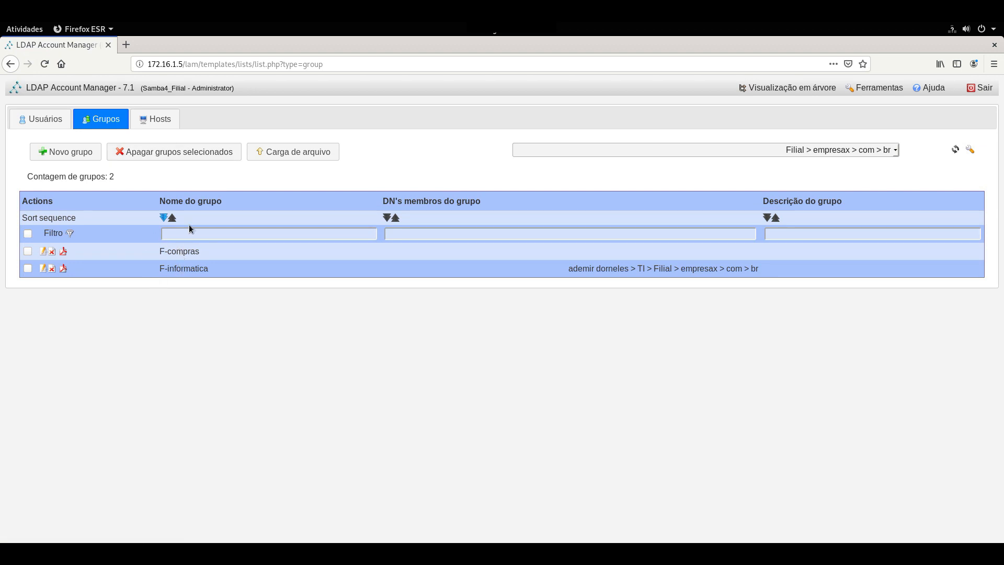
Add a Unix extension to the F-informatica group, save it, and return to the Usuários list.
click(44, 269)
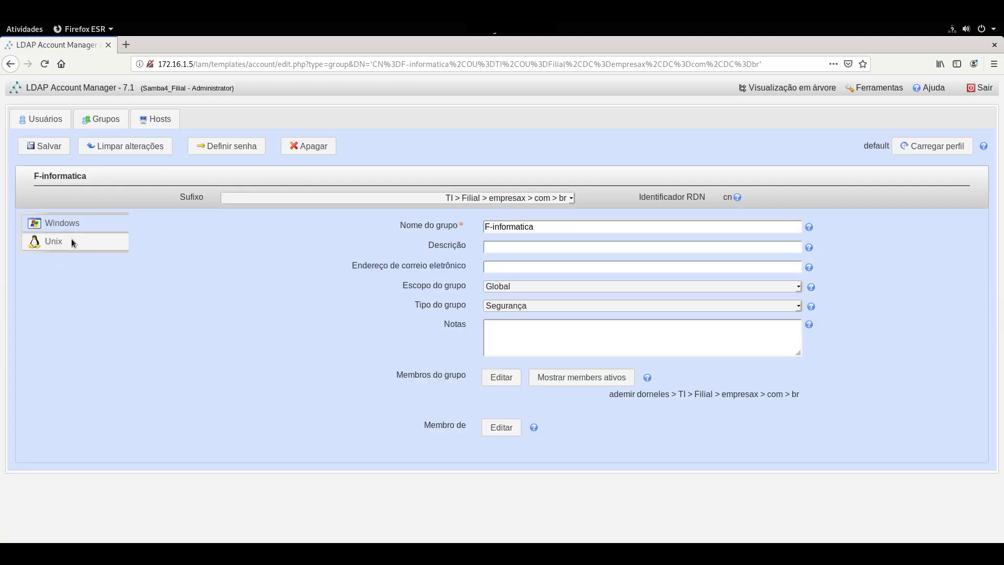
click(71, 239)
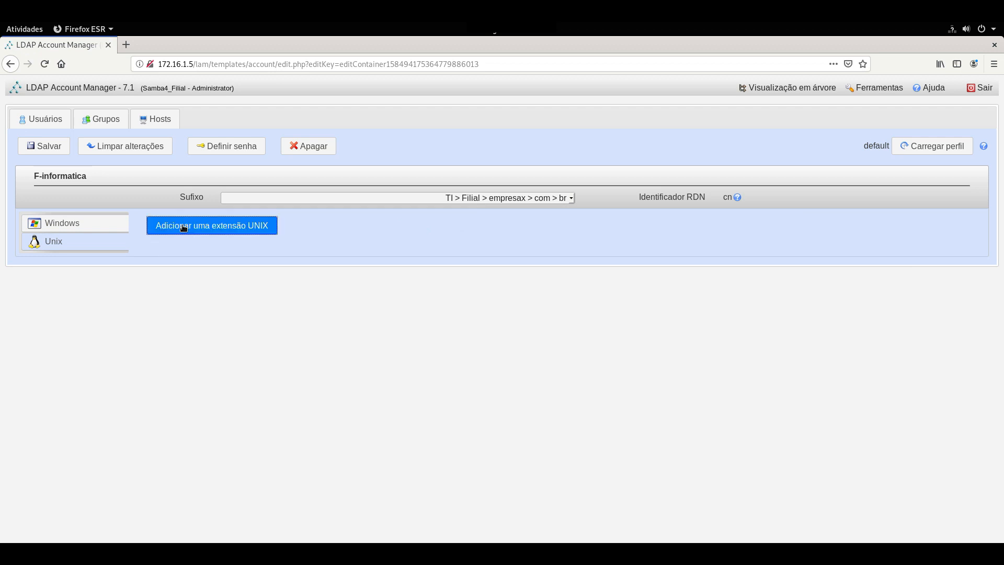
click(183, 228)
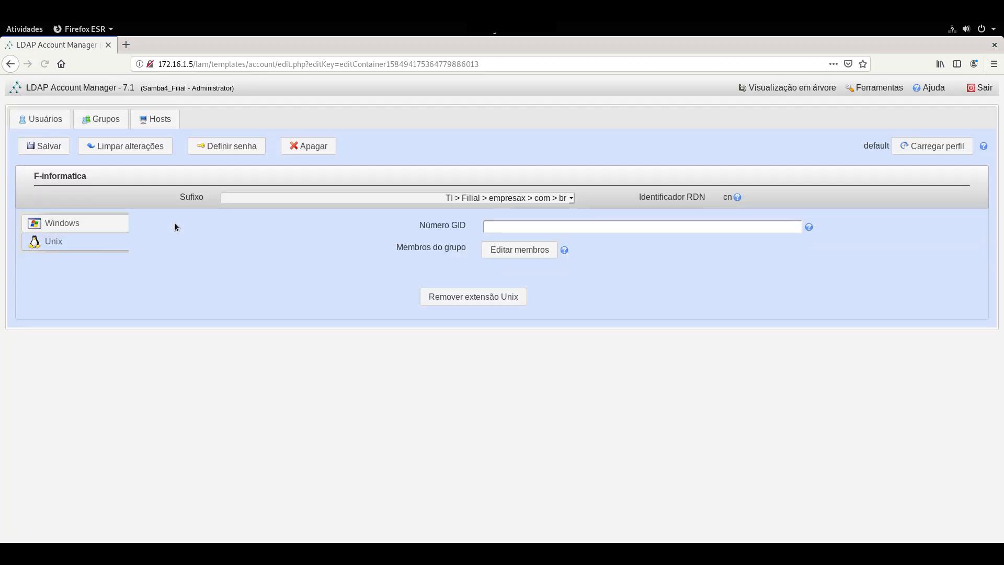
click(52, 150)
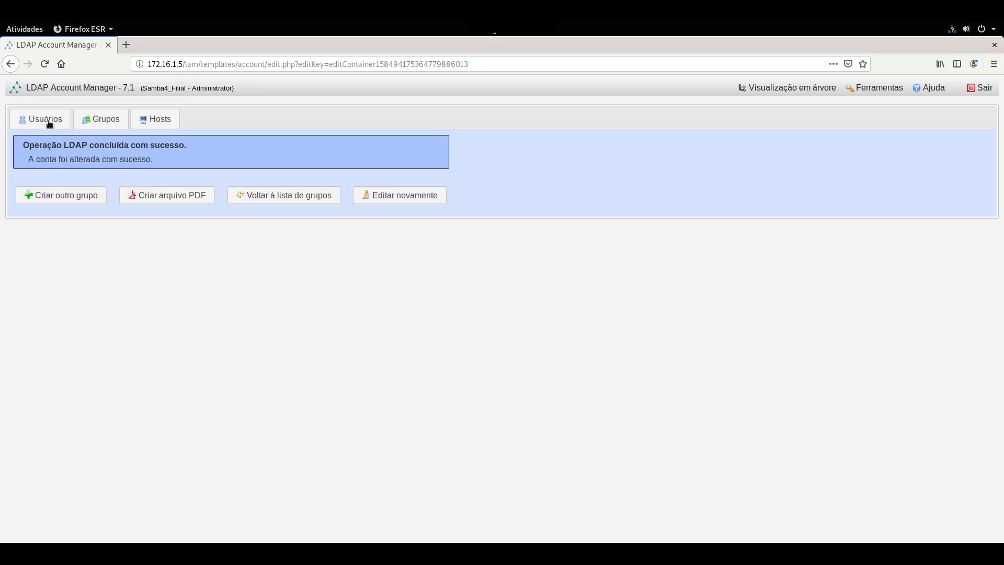
click(50, 123)
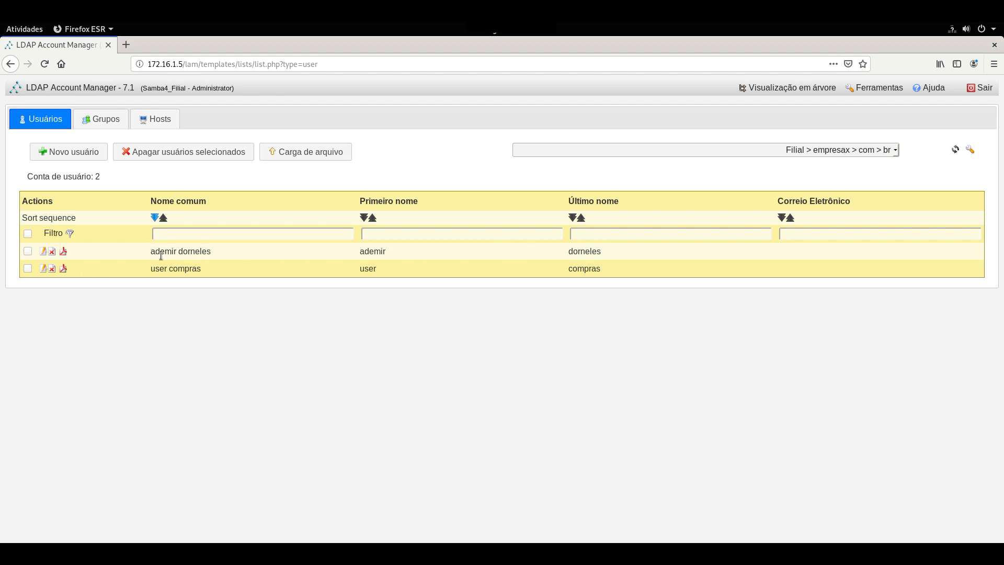
Open the first Filial user and delete the space in its Nome comum so it matches the user name.
click(44, 254)
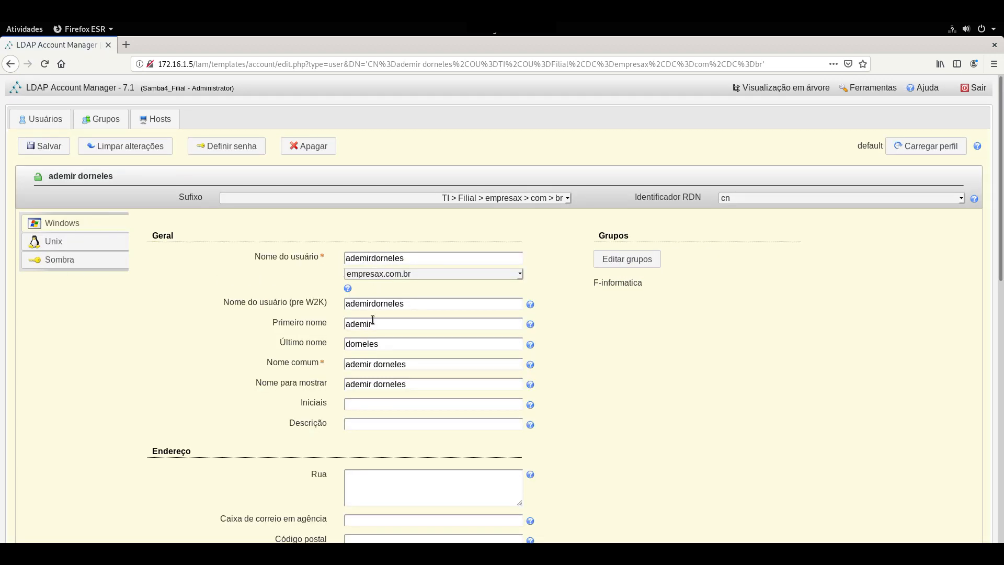
click(374, 364)
key(BackSpace)
click(398, 324)
double_click(350, 257)
drag(412, 367, 372, 384)
scroll(599, 285, down, 2)
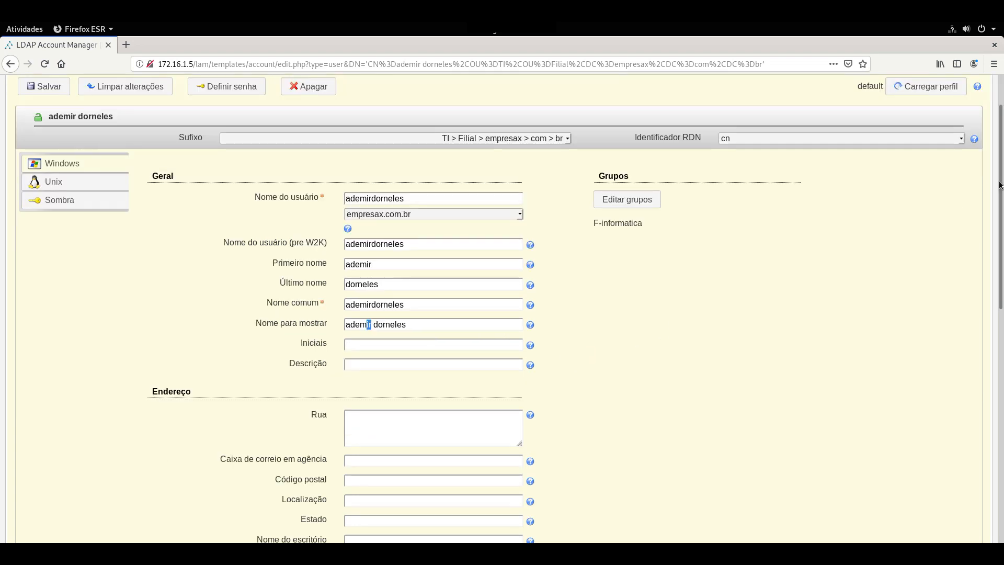
Give the user a Unix extension with home directory /empresax/usuarios/$user and save the account.
click(59, 181)
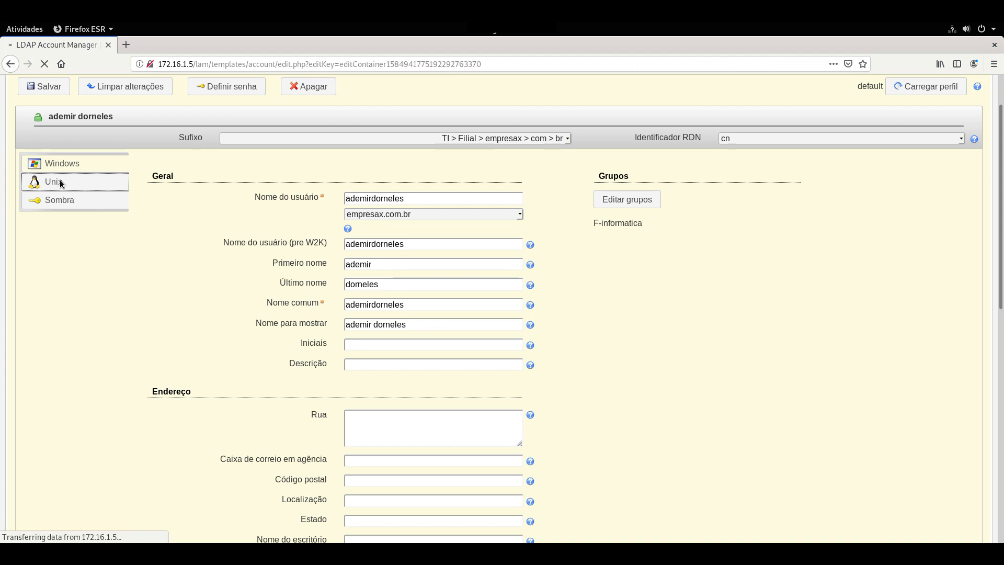
click(192, 224)
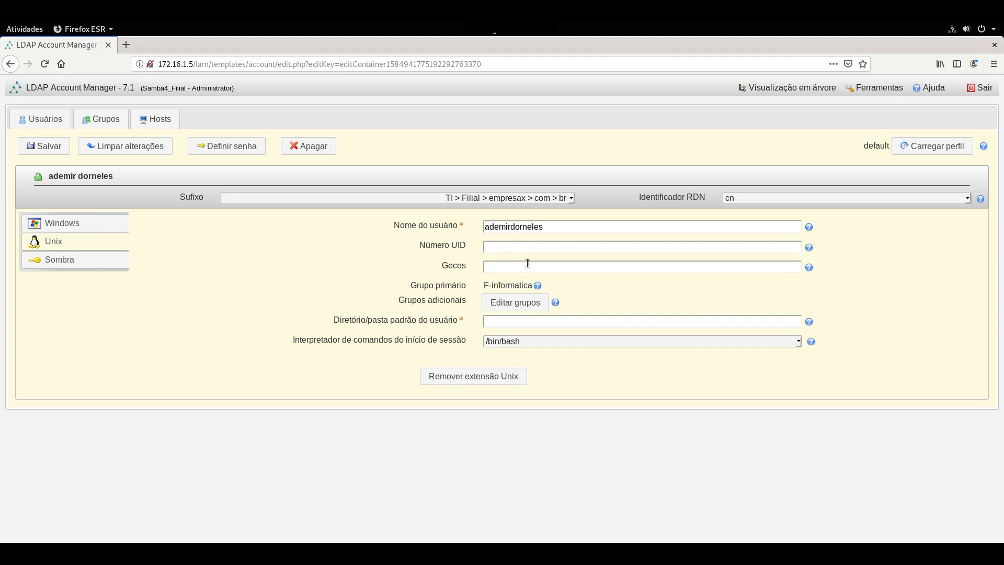
click(519, 322)
text(/empresax/usuarios/$user)
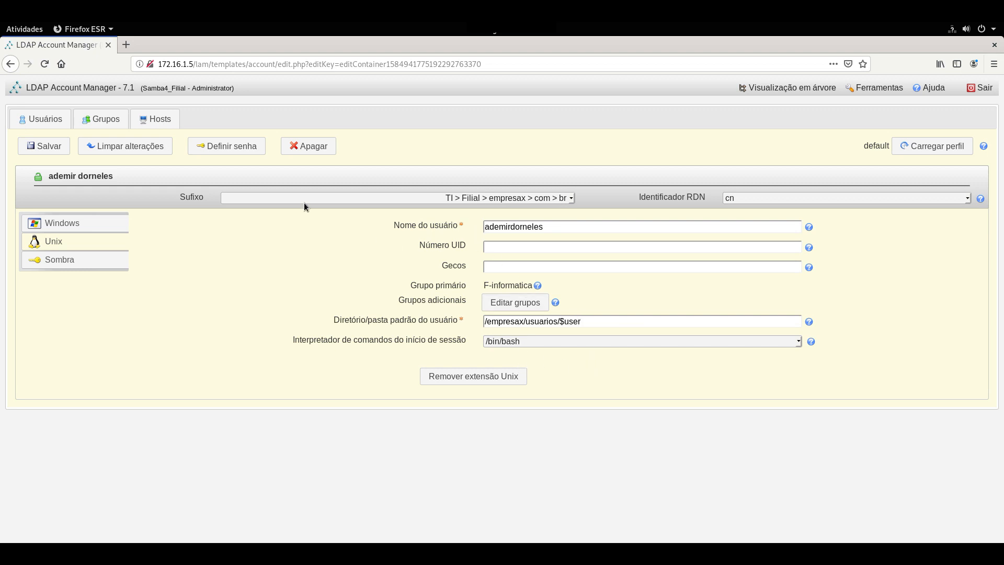
click(52, 148)
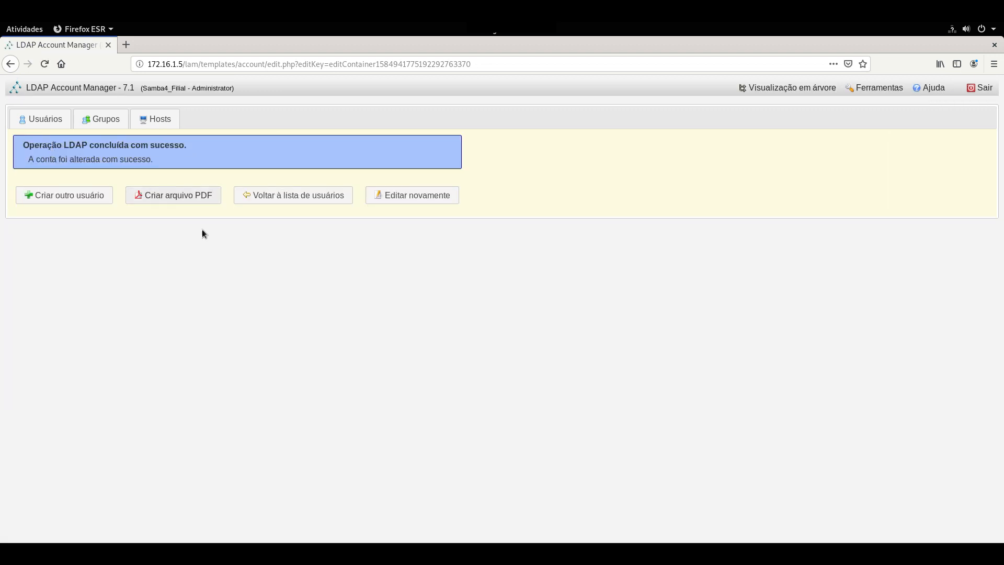
Review the saved user's account details, then log out of the administrator session.
click(386, 196)
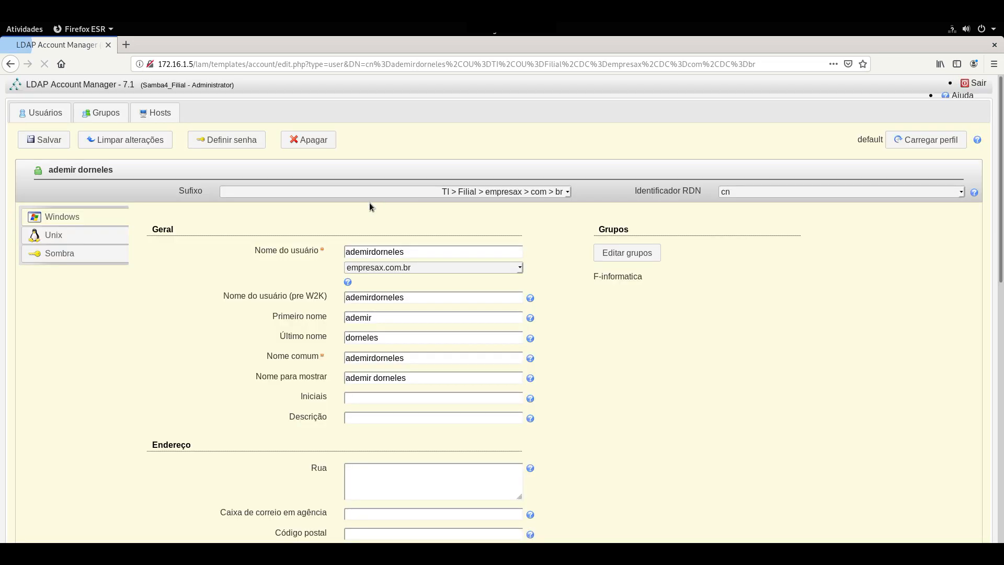
scroll(652, 299, down, 5)
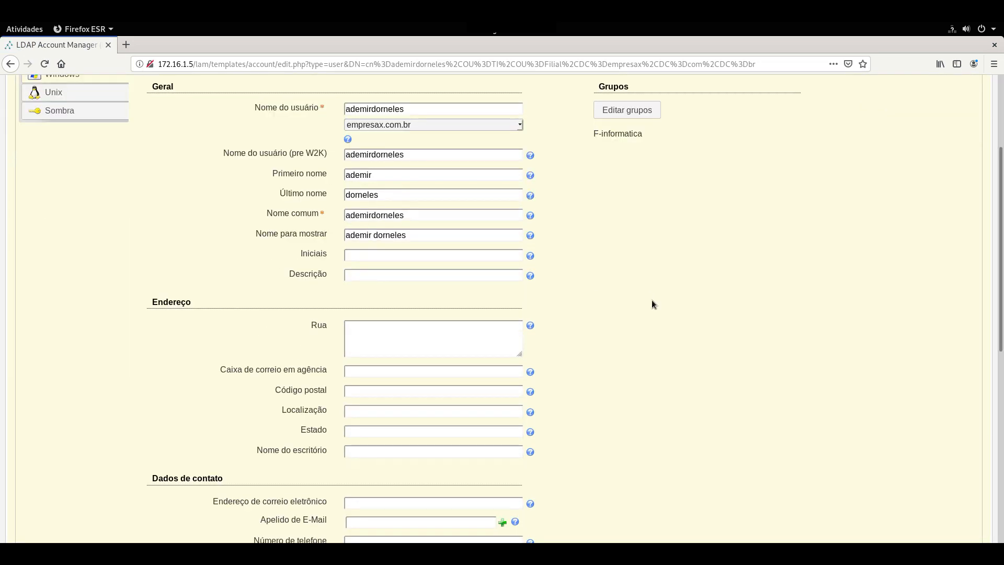
scroll(1002, 255, down, 3)
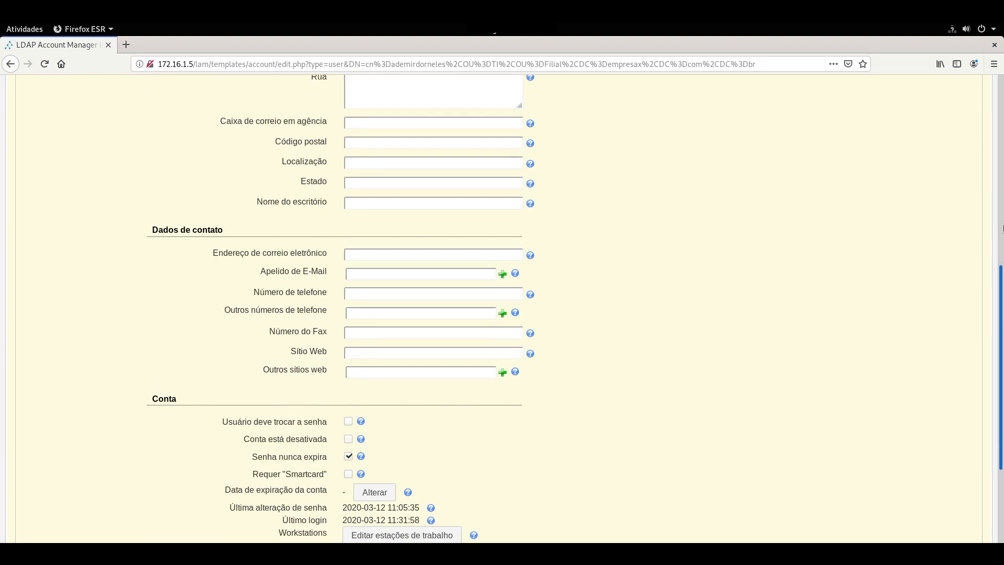
scroll(1002, 229, up, 3)
scroll(1002, 194, up, 6)
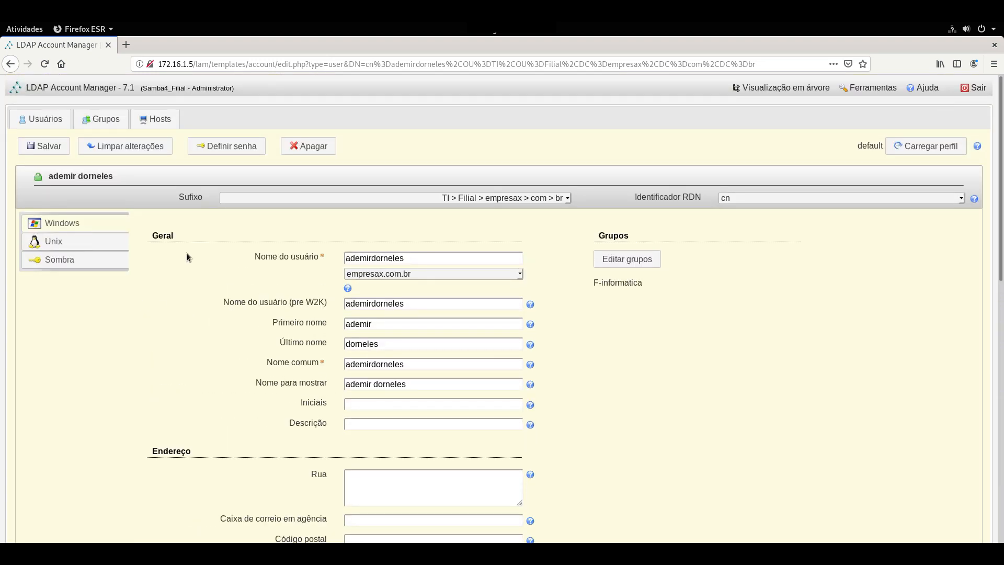
drag(973, 89, 379, 138)
click(977, 89)
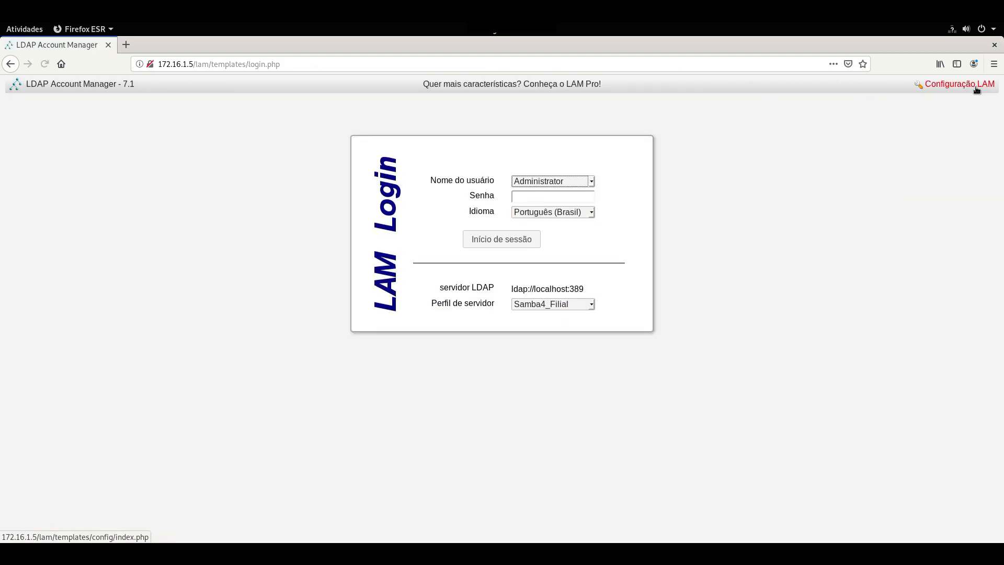
Open the Samba4_Filial server profile's settings under Configuração LAM using the profile password.
click(948, 86)
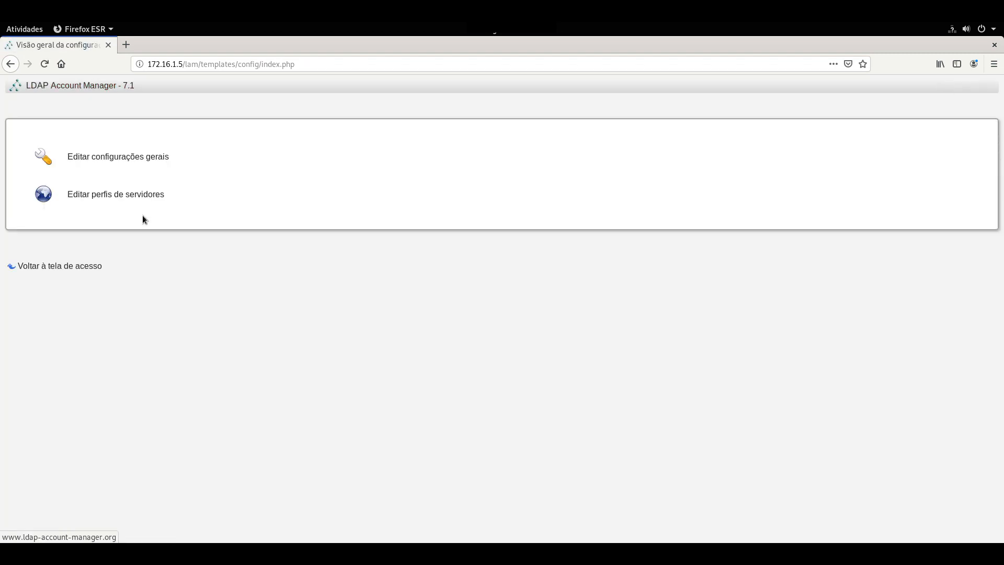
click(135, 196)
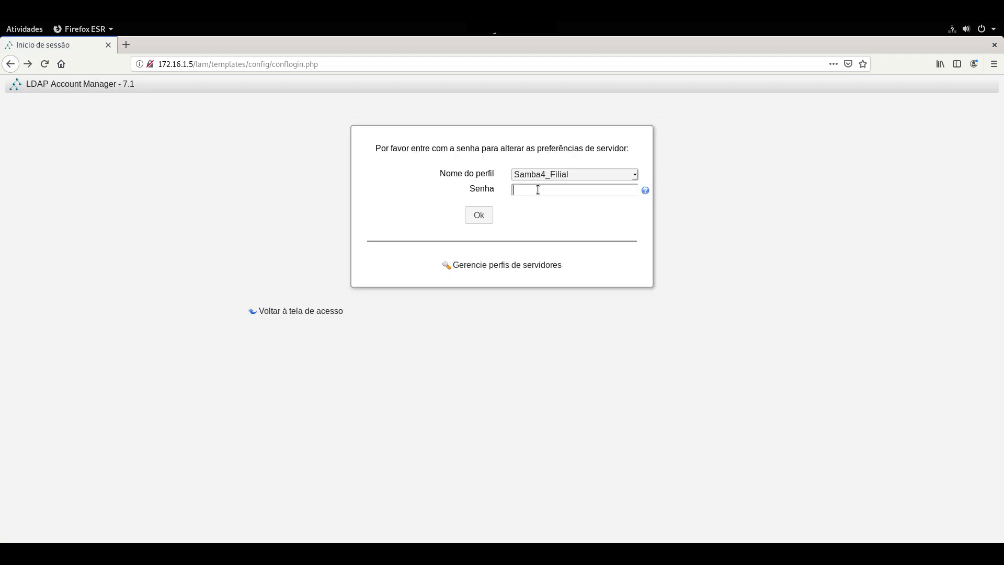
text(***)
key(Return)
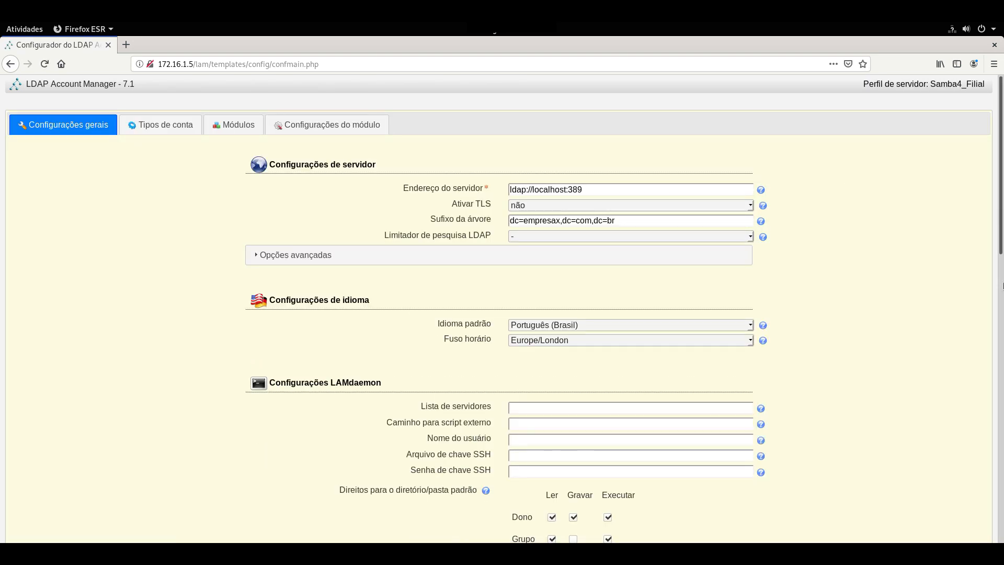
Remove the old administrator entry from Lista de usuários válidos, keeping the dc=empresax,dc=com,dc=br components.
scroll(1000, 355, down, 5)
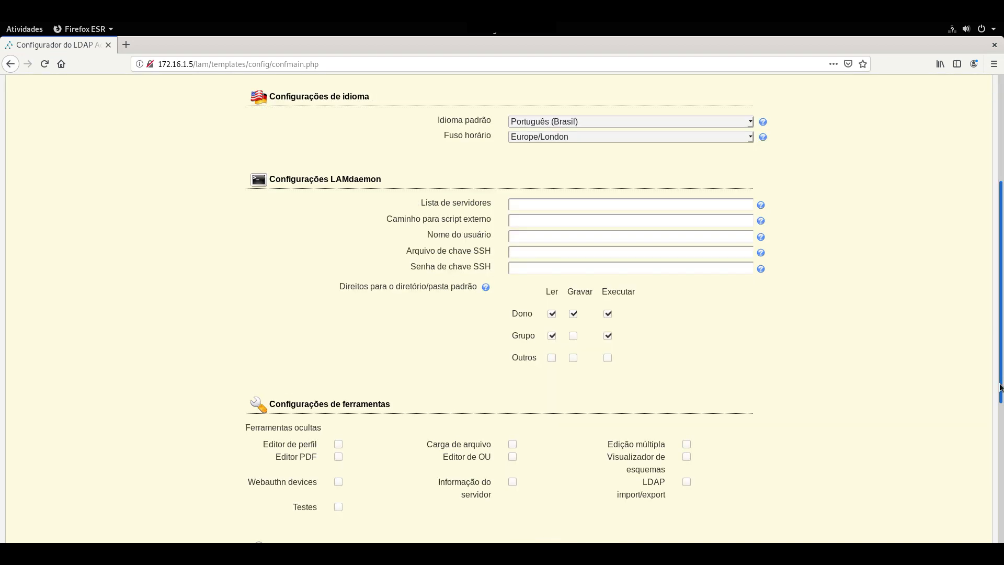
scroll(999, 406, down, 4)
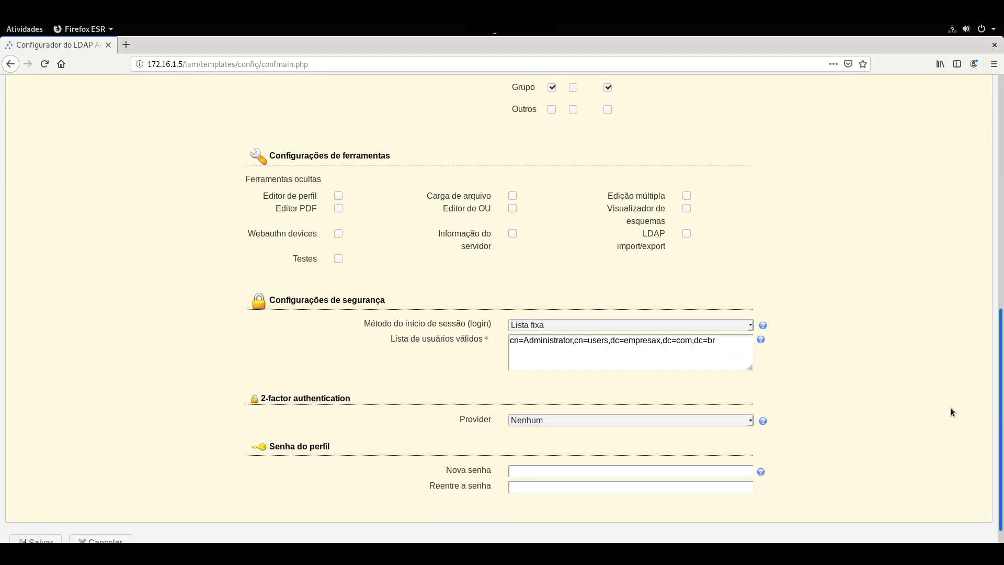
drag(728, 319, 612, 321)
key(ctrl+c)
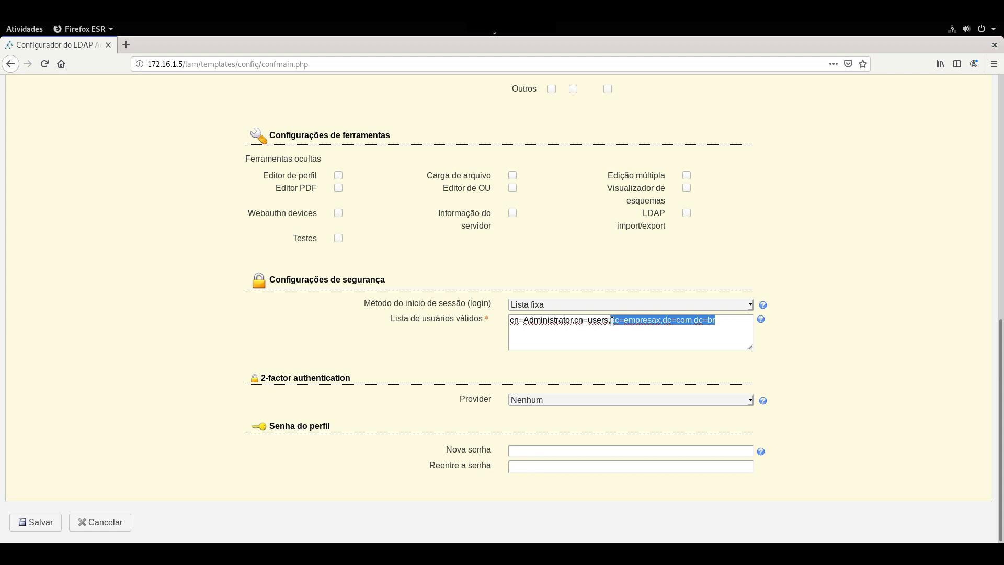
key(Return)
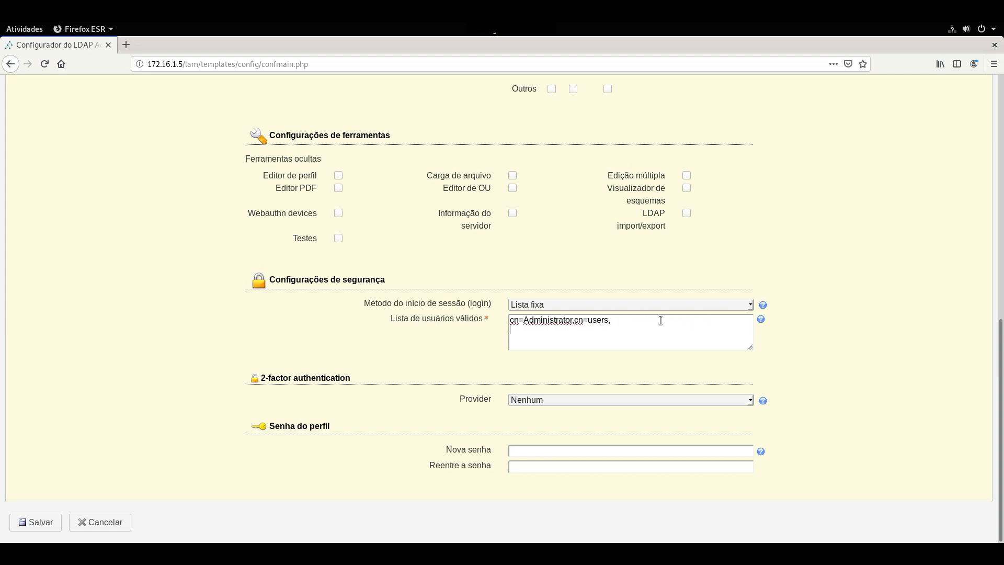
key(ctrl+v)
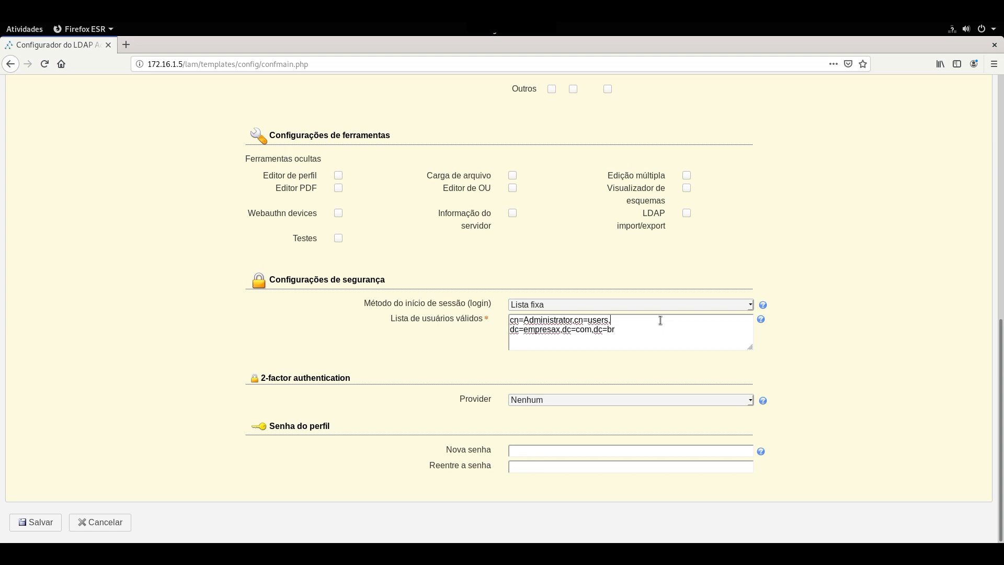
click(661, 320)
key(BackSpace)
key(BackSpace)
key(BackSpace)
key(BackSpace)
key(BackSpace)
key(BackSpace)
key(BackSpace)
key(BackSpace)
key(BackSpace)
key(BackSpace)
key(BackSpace)
key(BackSpace)
key(BackSpace)
key(BackSpace)
key(BackSpace)
key(BackSpace)
key(BackSpace)
key(BackSpace)
key(BackSpace)
key(BackSpace)
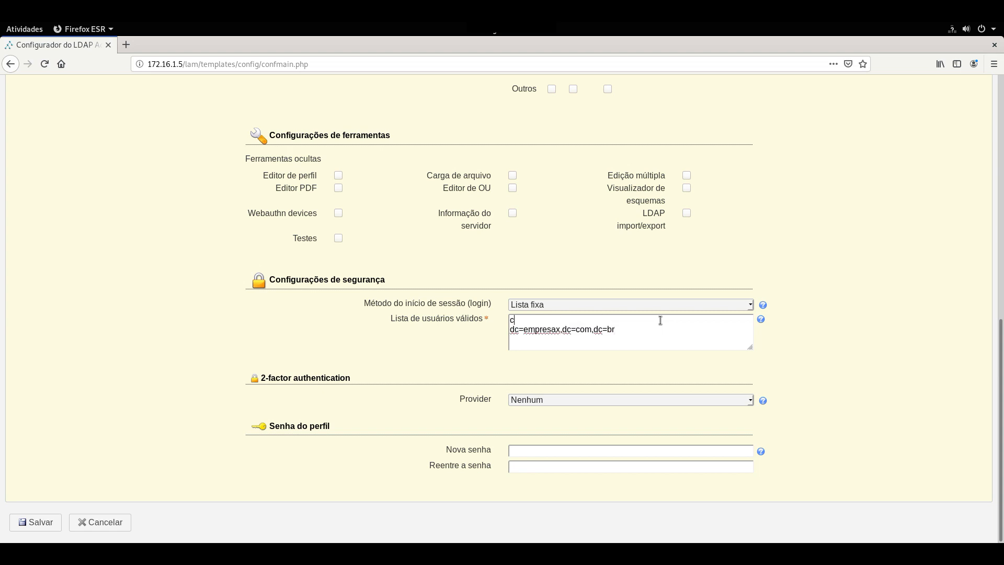
key(Delete)
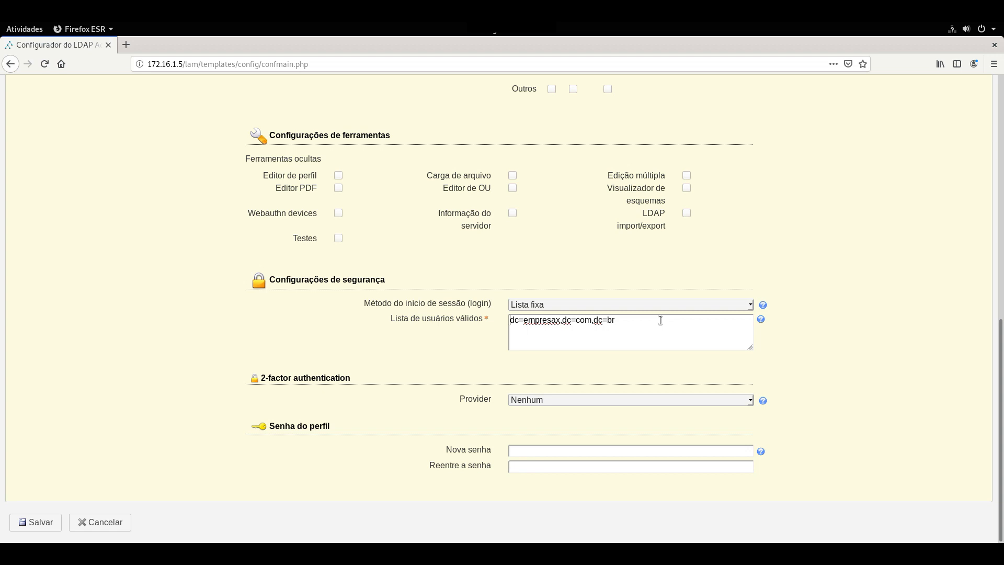
Enter the Filial ti user's DN with ou=ti,ou=filial before the domain components and save the profile.
text(cn)
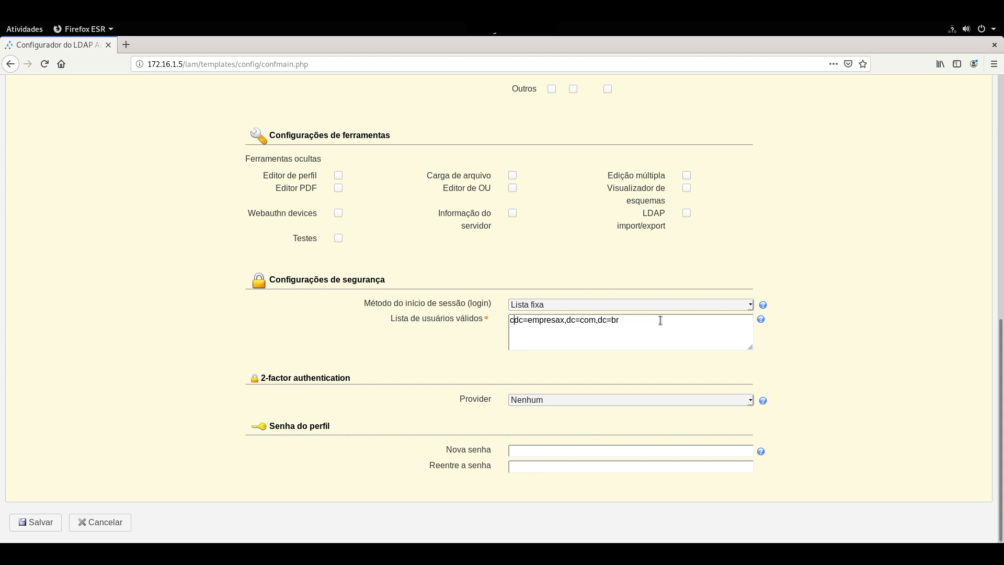
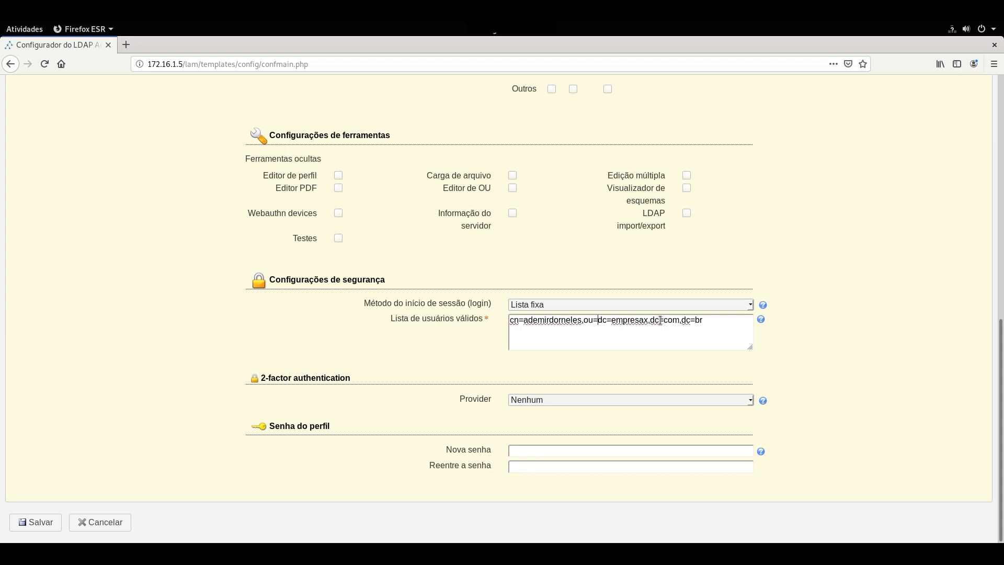
text(ti,)
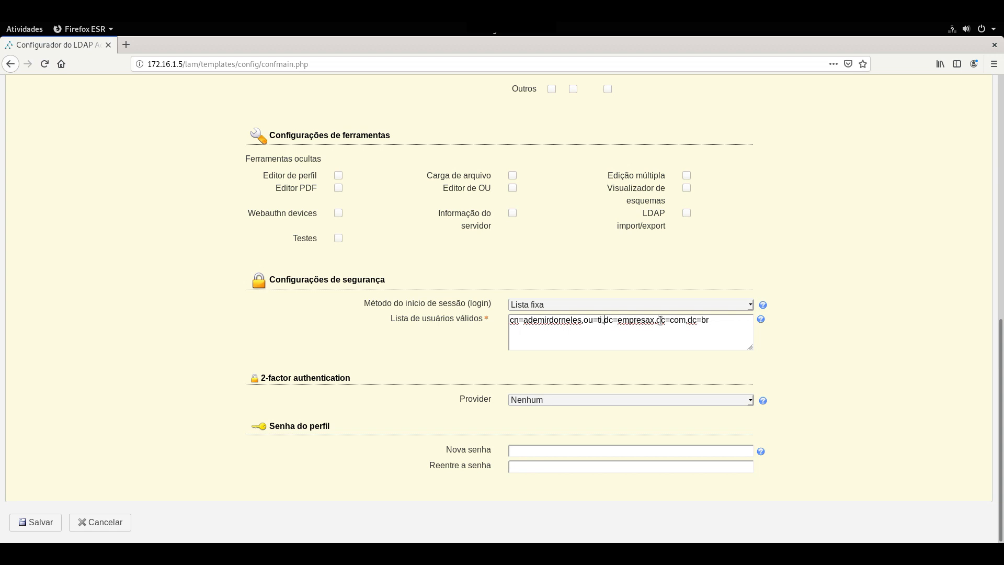
text(u)
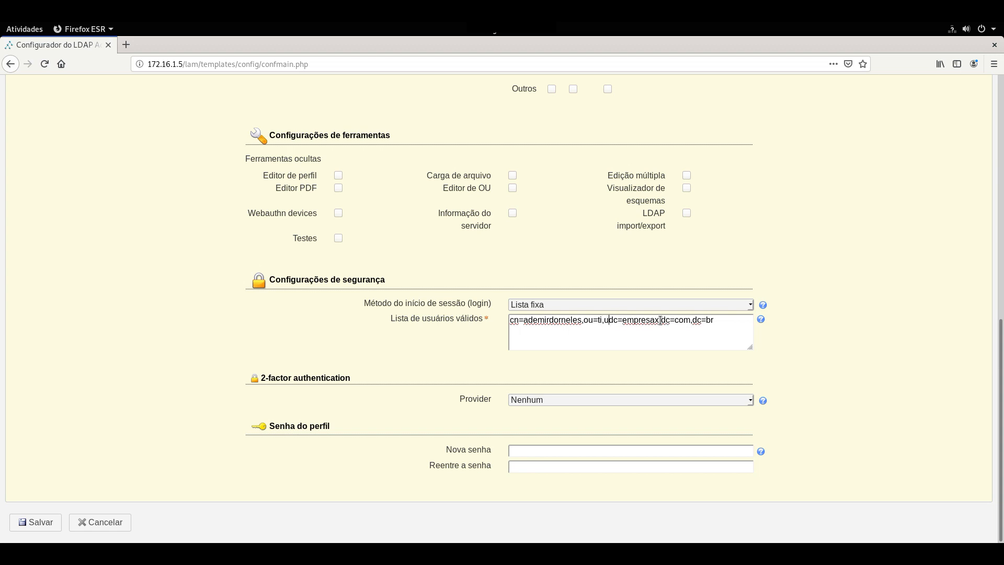
key(BackSpace)
text(ou)
text(=filial)
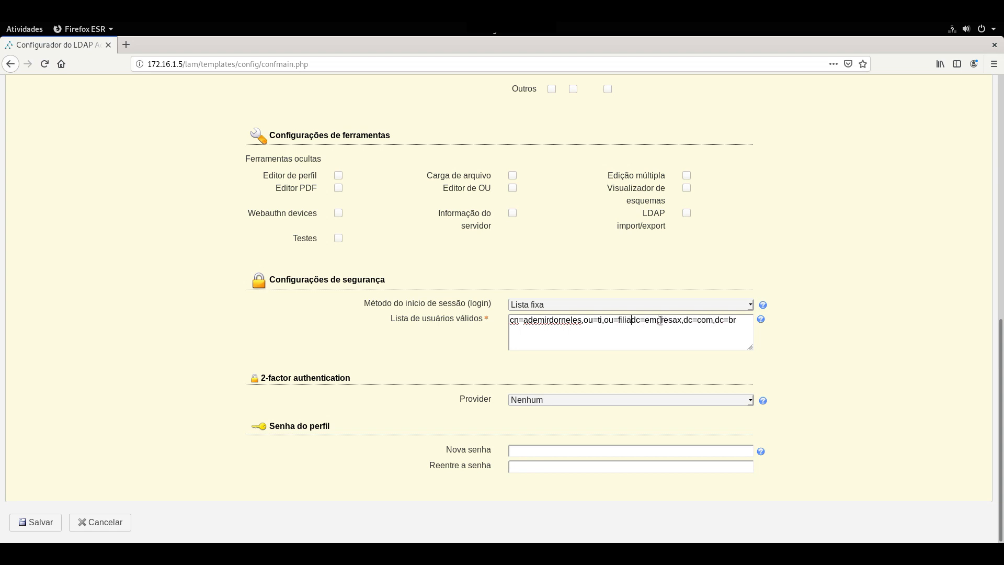
text(,)
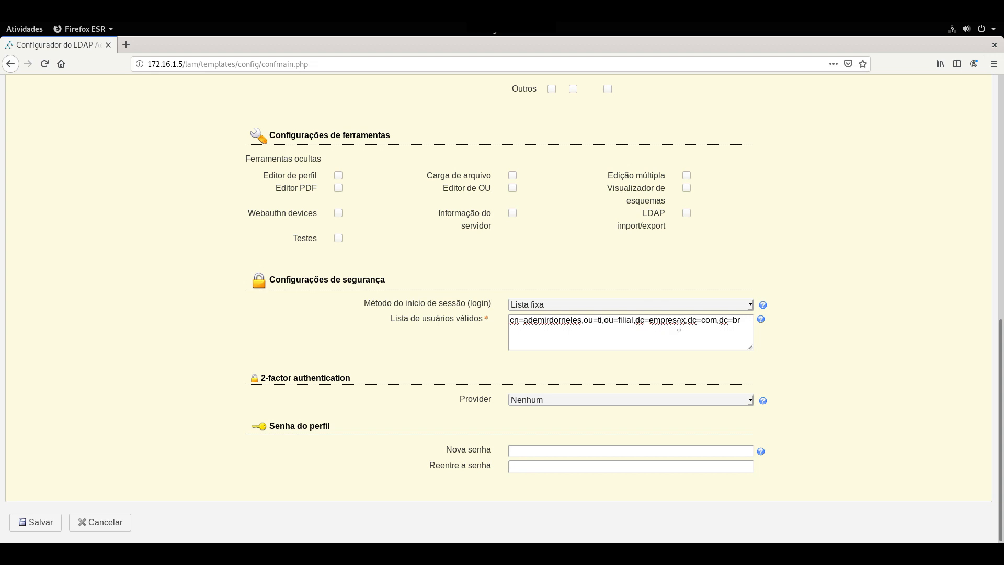
mouse_move(1002, 363)
mouse_down()
mouse_move(1003, 191)
mouse_move(1002, 365)
mouse_up()
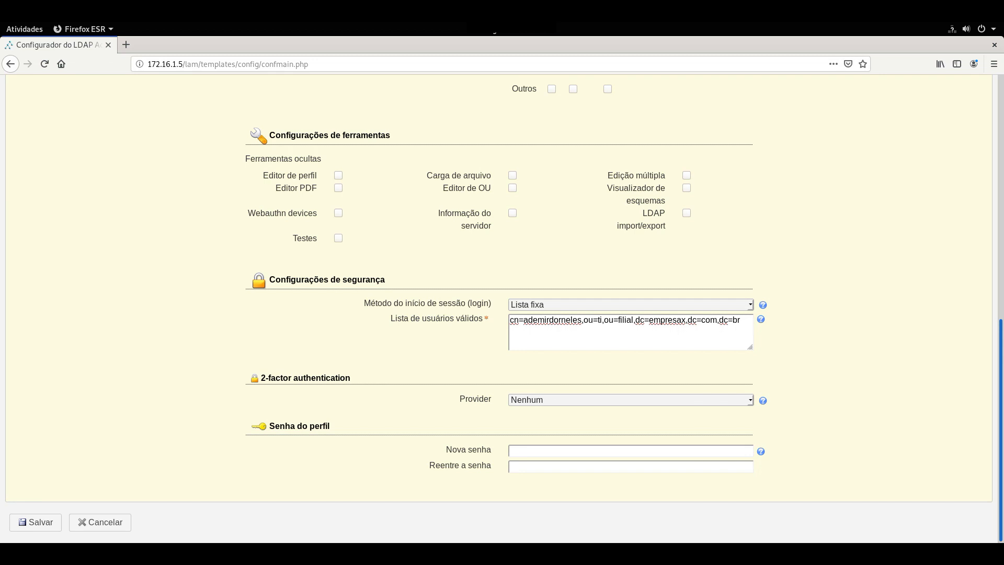
click(23, 523)
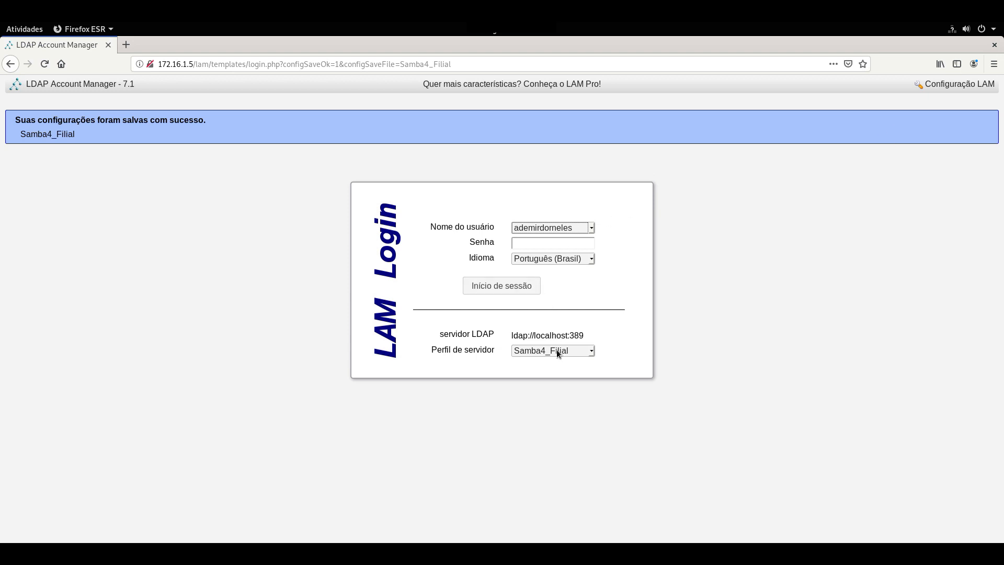
Log in to Samba4_Filial as the newly allowed Filial ti user and view the Filial Usuários list.
click(566, 229)
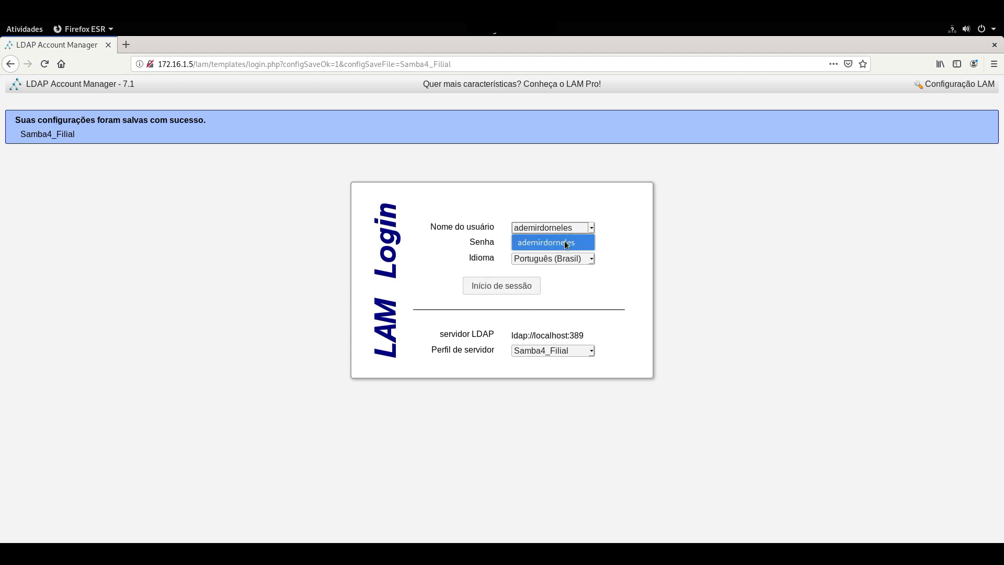
click(564, 243)
click(560, 248)
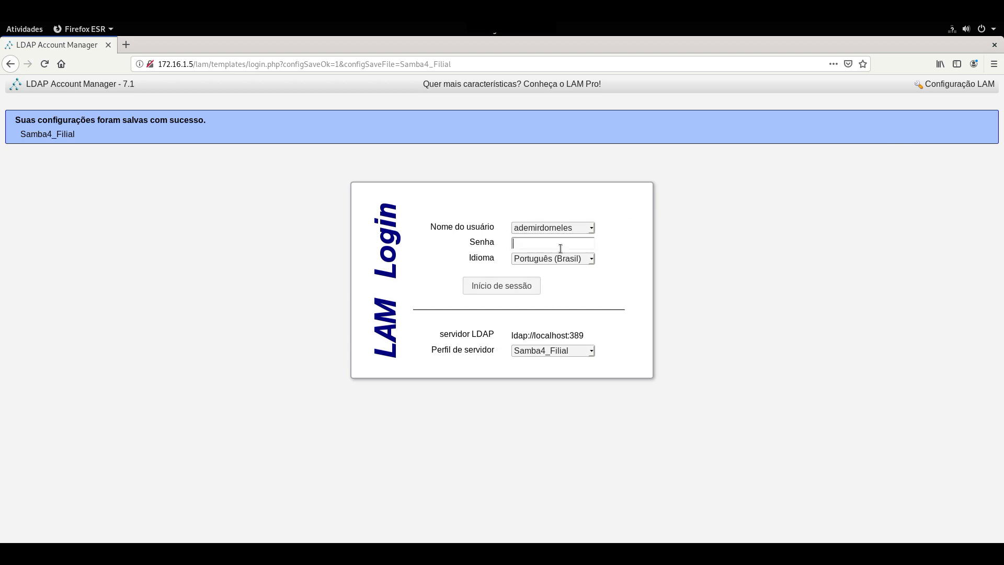
text(••••••••••)
key(Return)
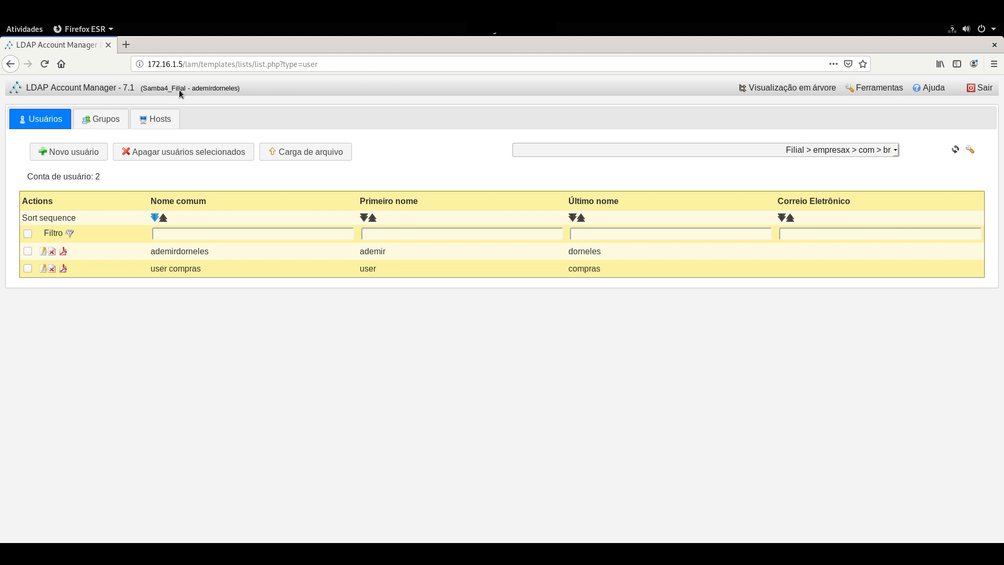
click(768, 150)
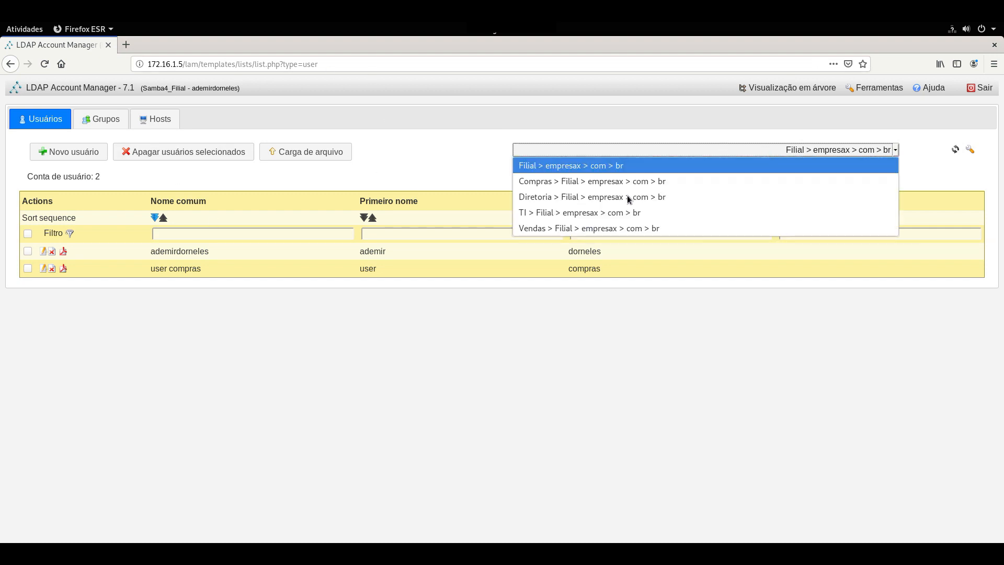
click(630, 250)
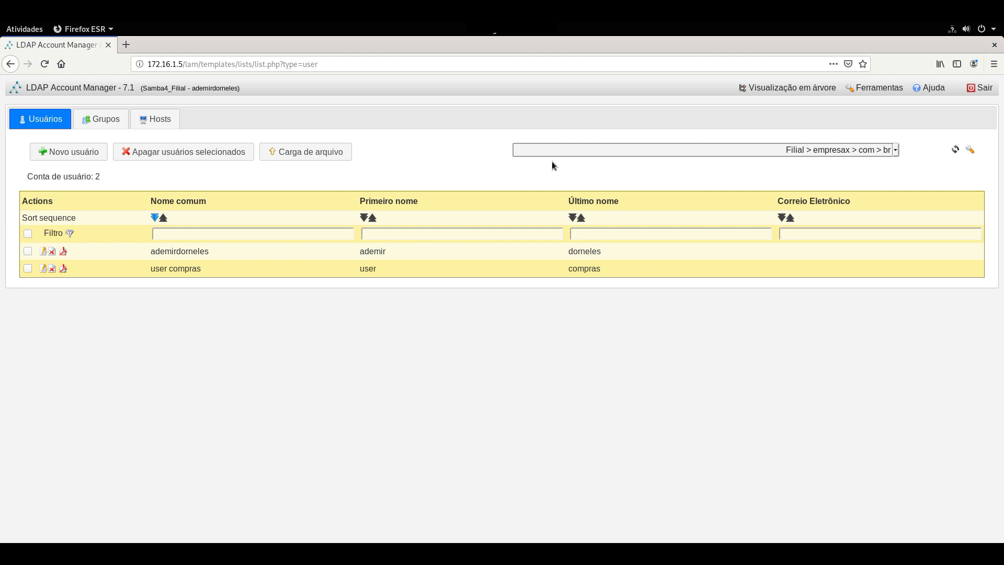